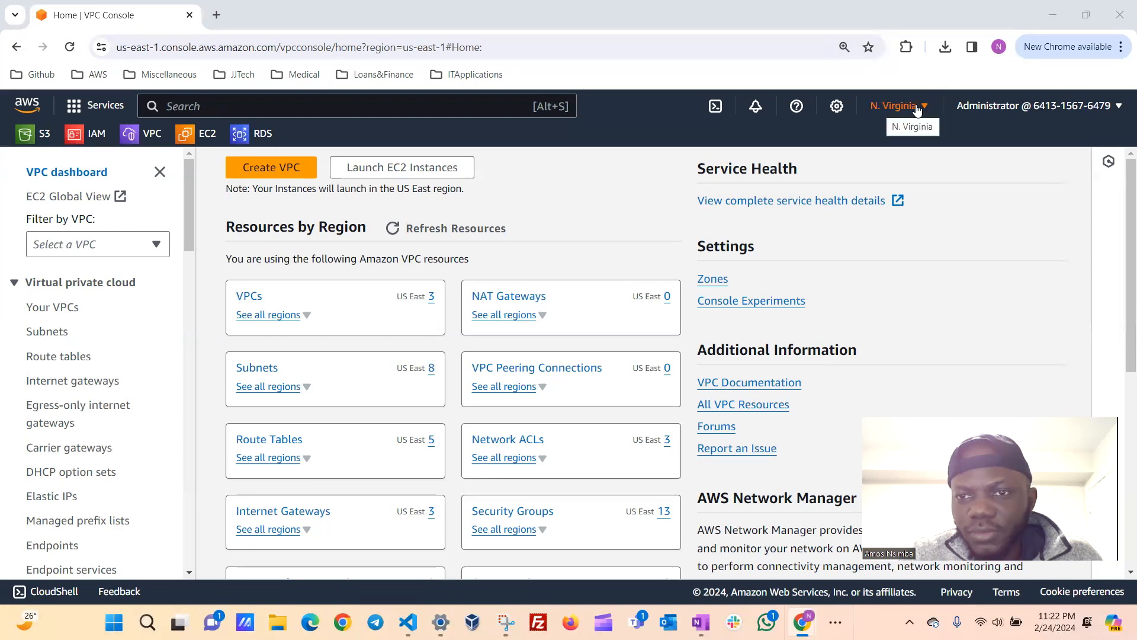
Check the available AWS regions, search the services for "vpc", and start creating a VPC from its dashboard.
click(923, 108)
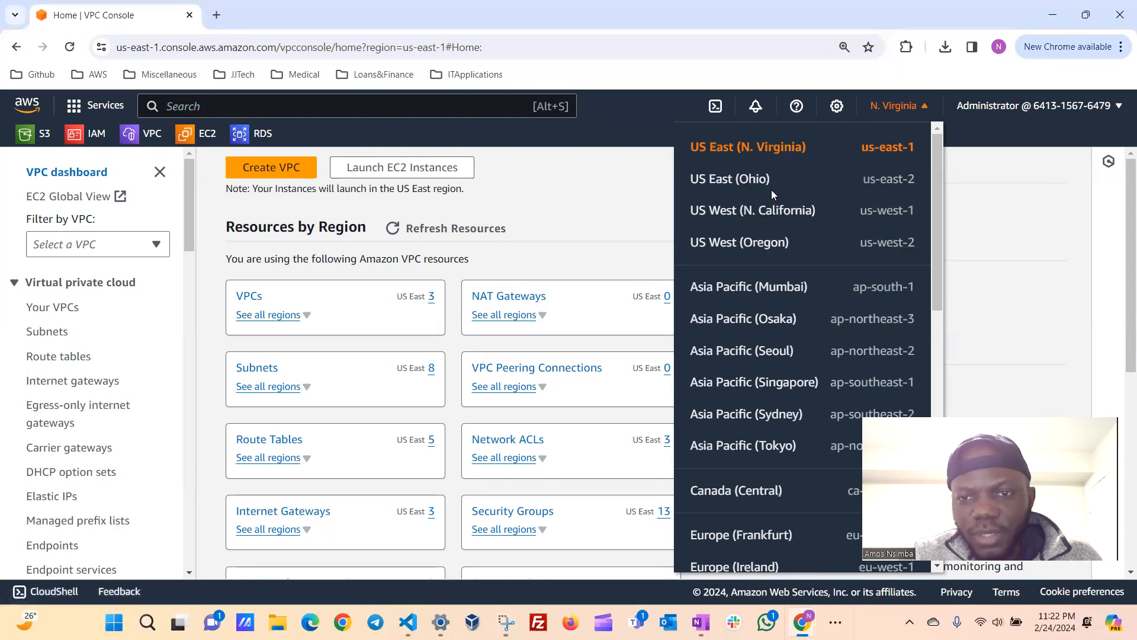
click(646, 103)
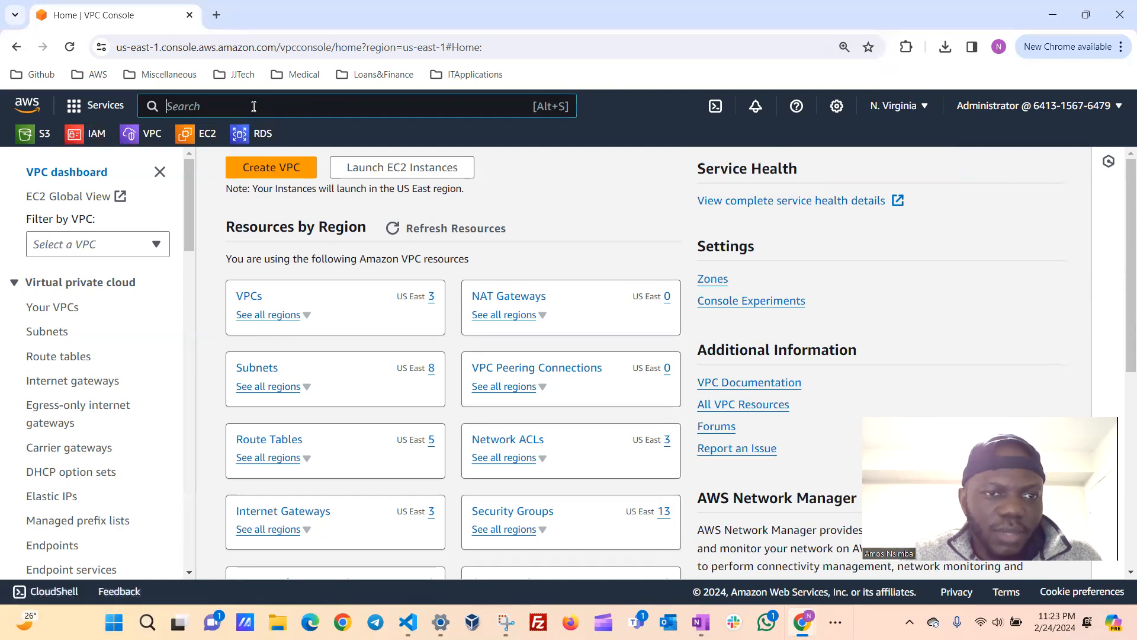
text(vpc)
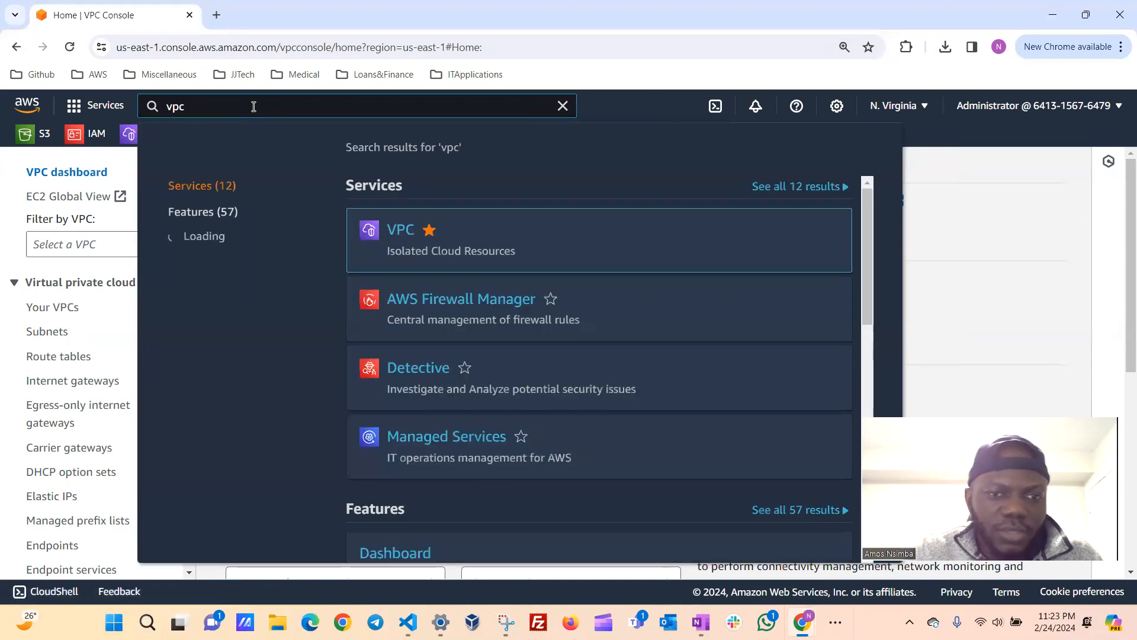
click(401, 230)
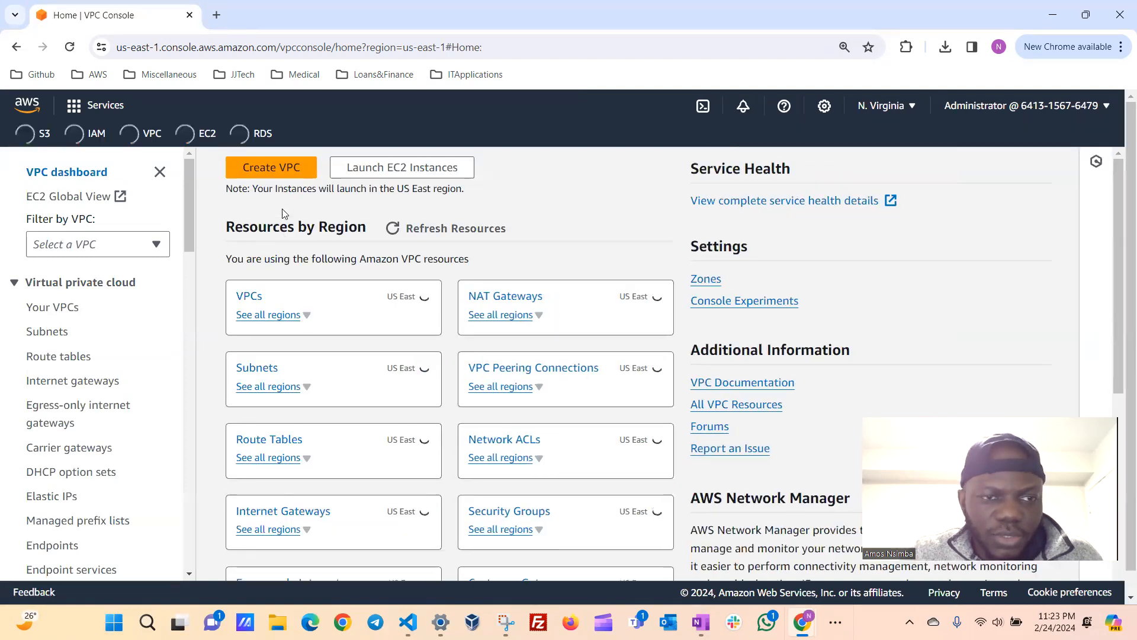
click(281, 171)
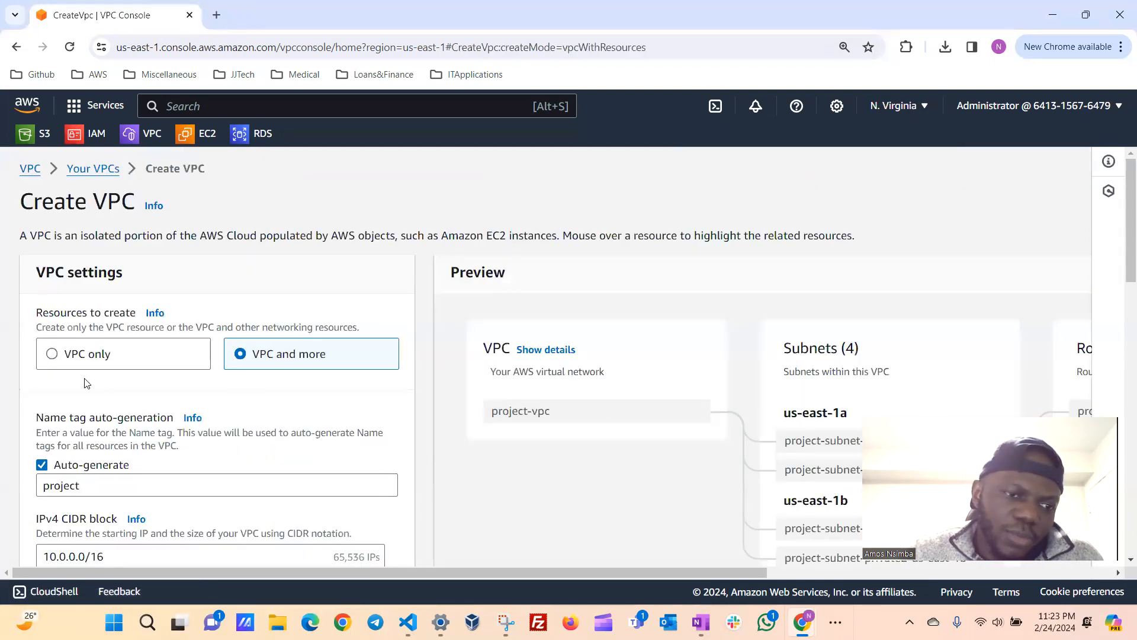
Try the VPC only option to view its settings and return the resources to create to VPC and more.
click(53, 354)
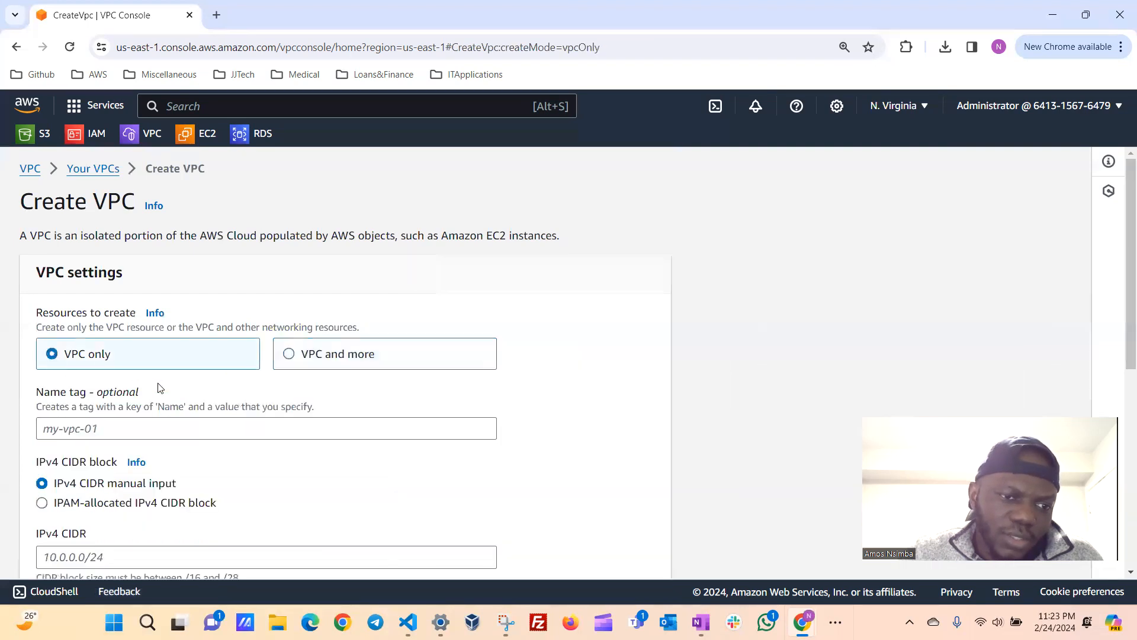
scroll(187, 356, down, 1)
scroll(167, 421, down, 2)
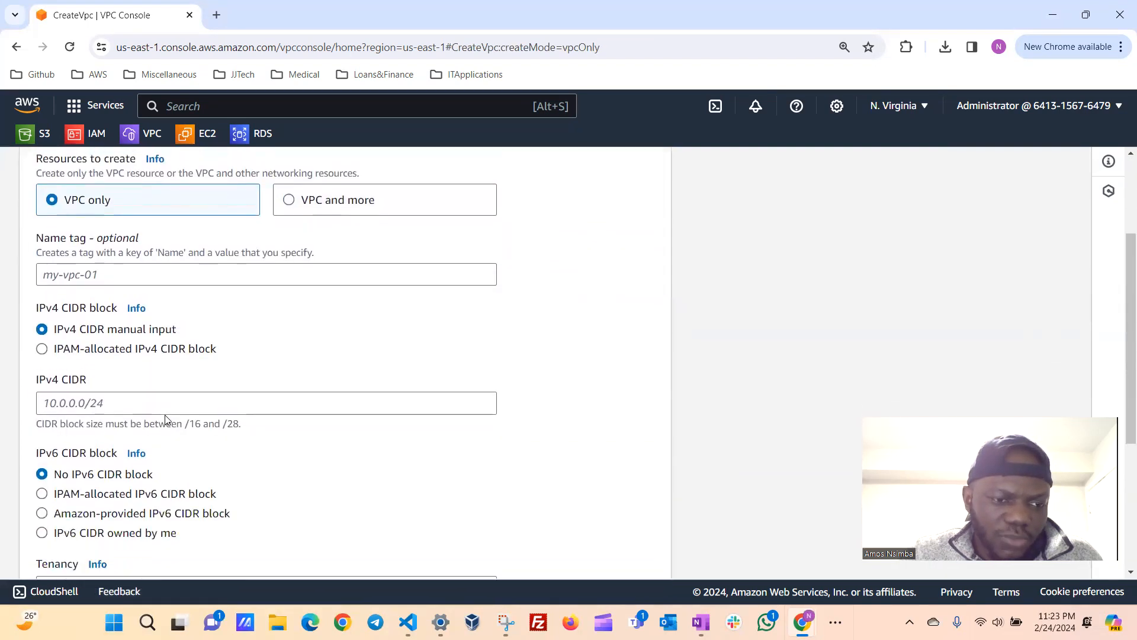
scroll(168, 420, up, 1)
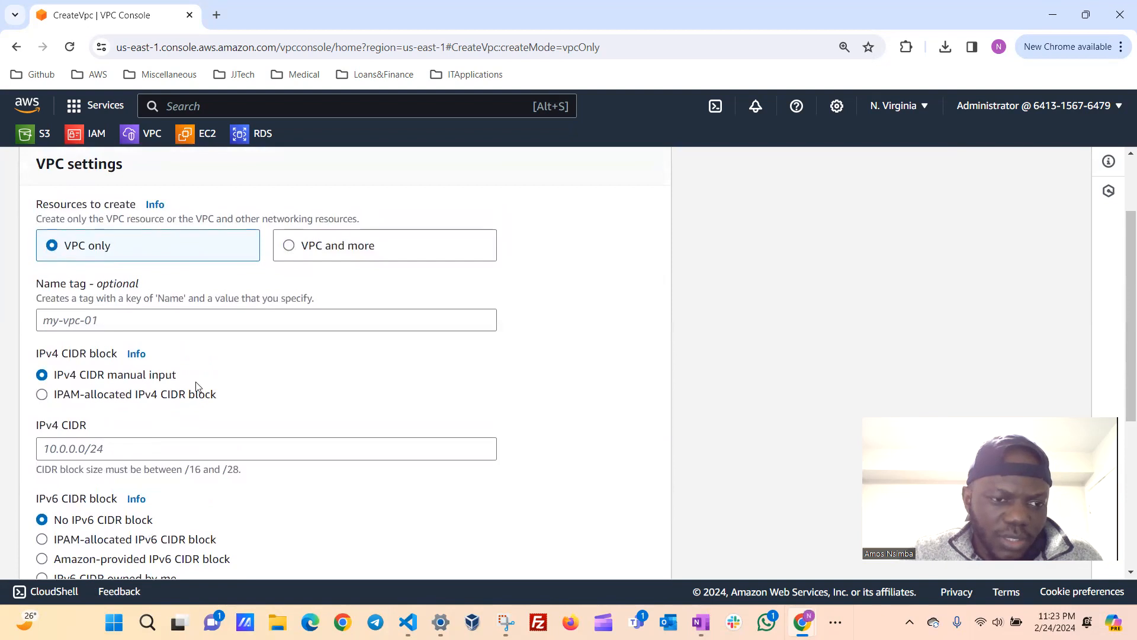
scroll(201, 391, up, 2)
click(291, 342)
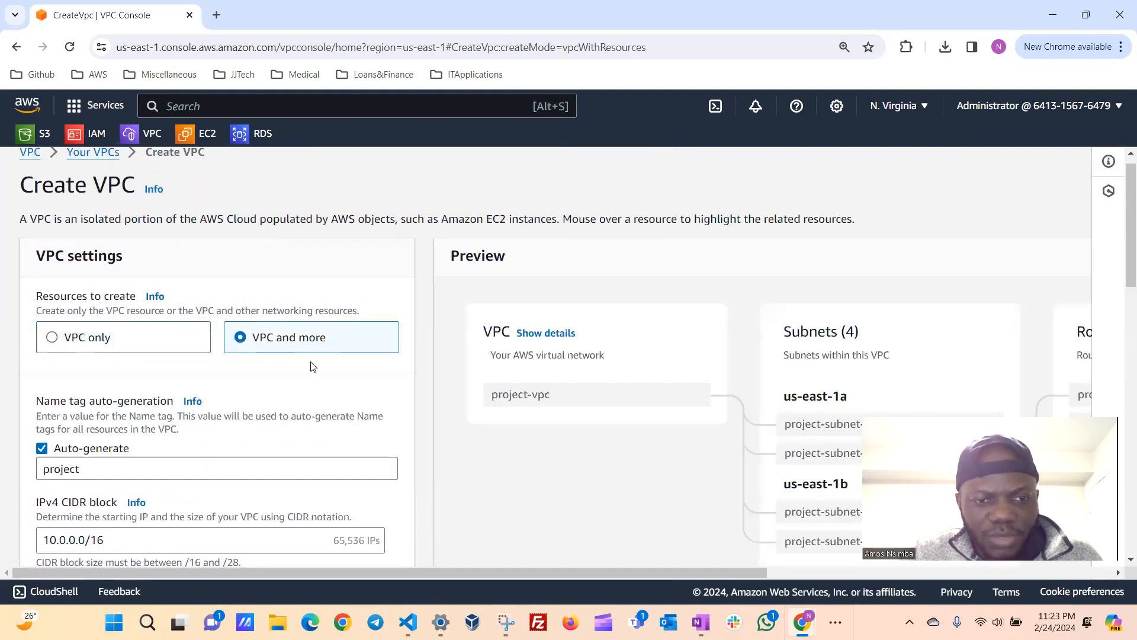
Turn off name tag auto-generation for the resources in the new VPC.
scroll(313, 366, up, 1)
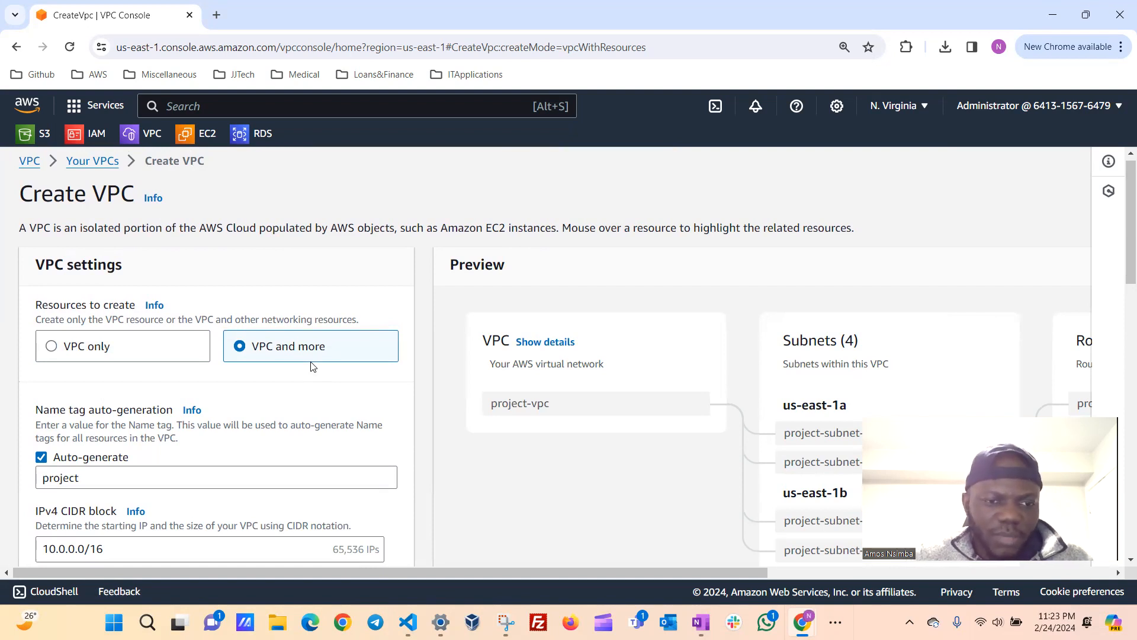
scroll(353, 399, down, 1)
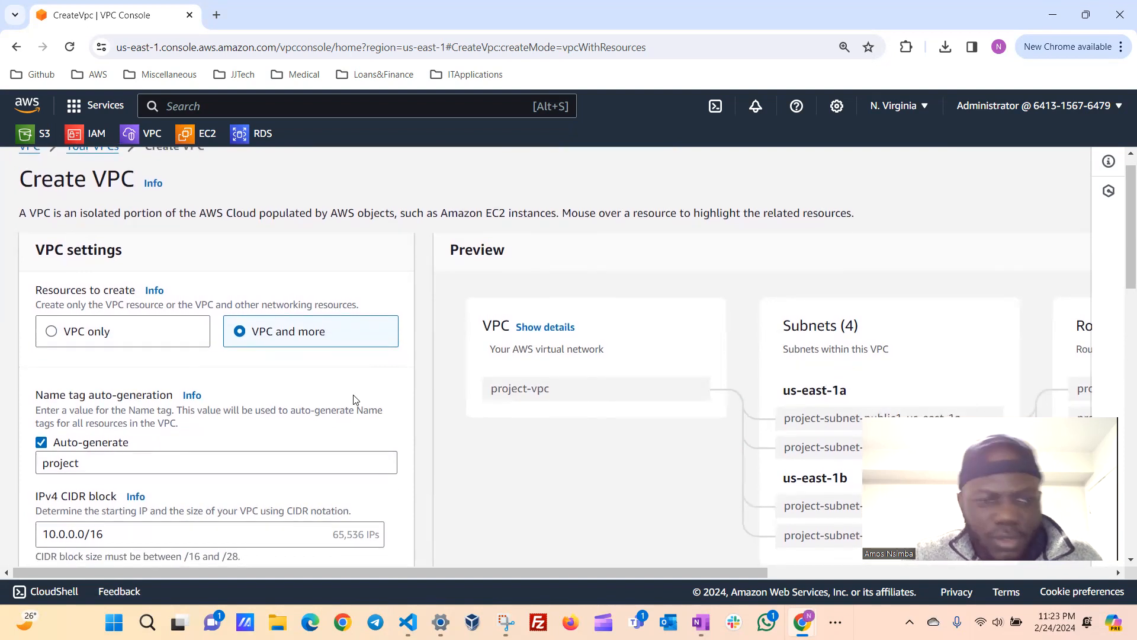
scroll(355, 398, down, 1)
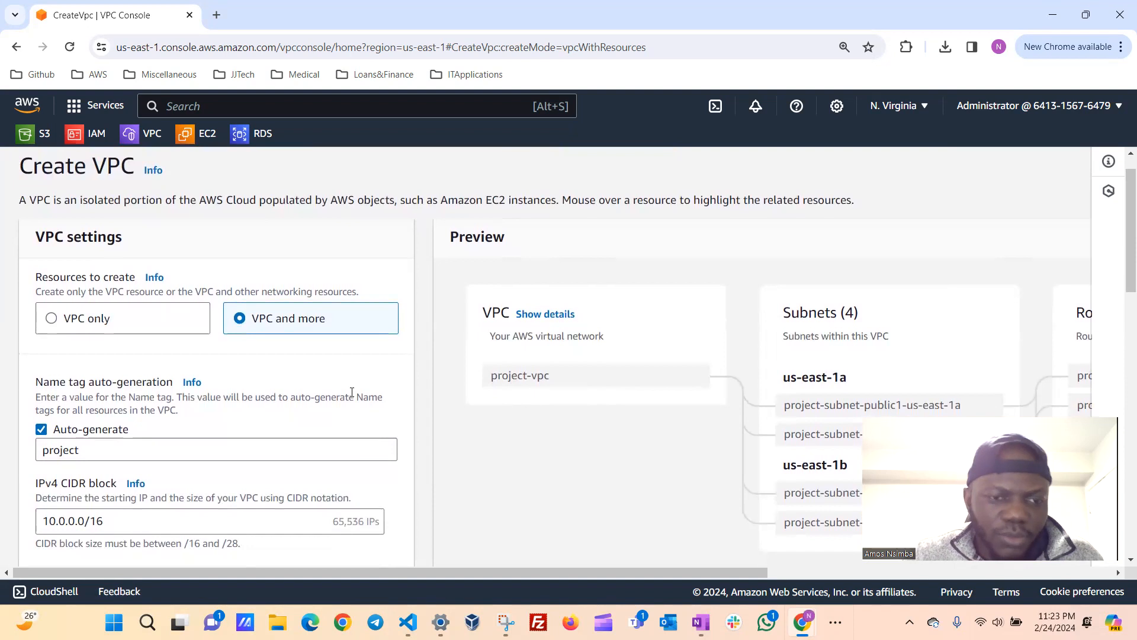
scroll(352, 394, down, 2)
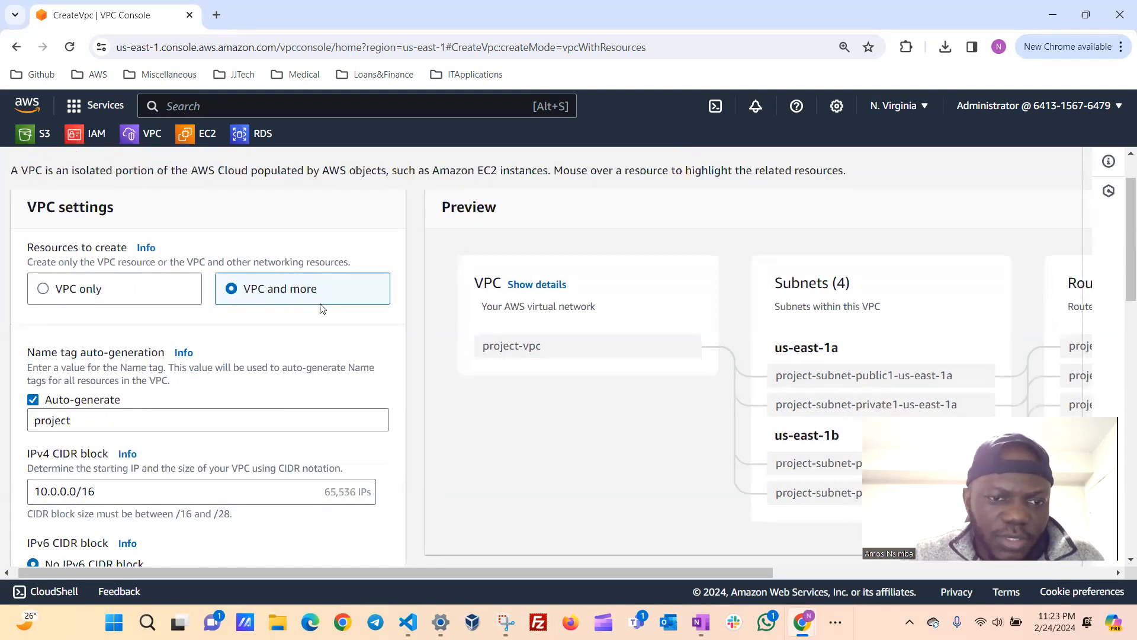
scroll(334, 316, down, 2)
scroll(207, 355, left, 1)
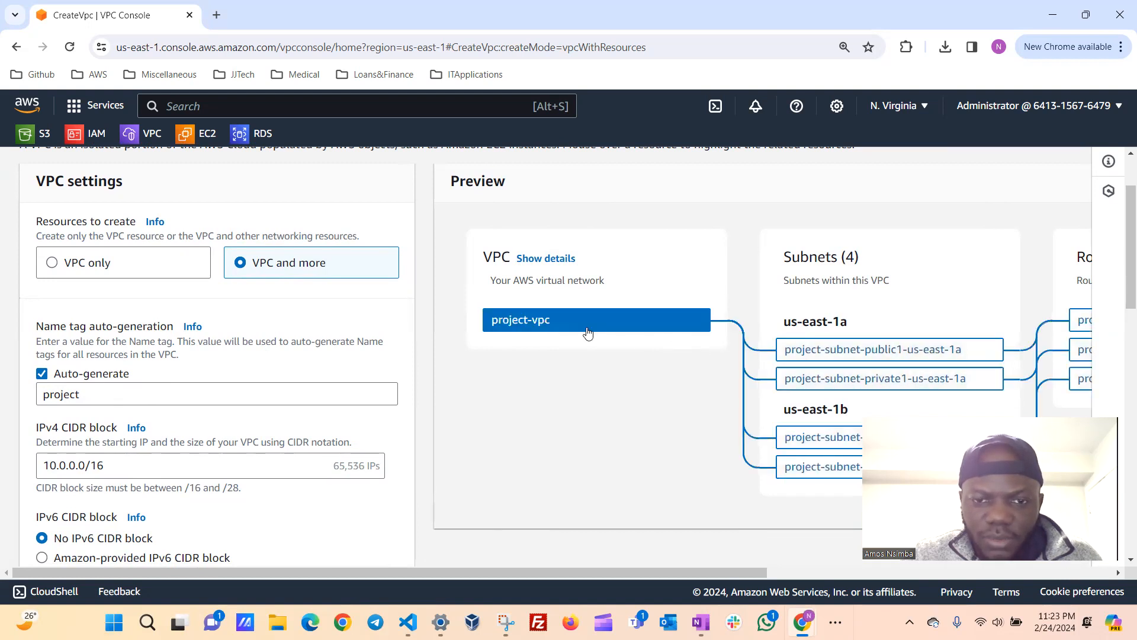
click(41, 374)
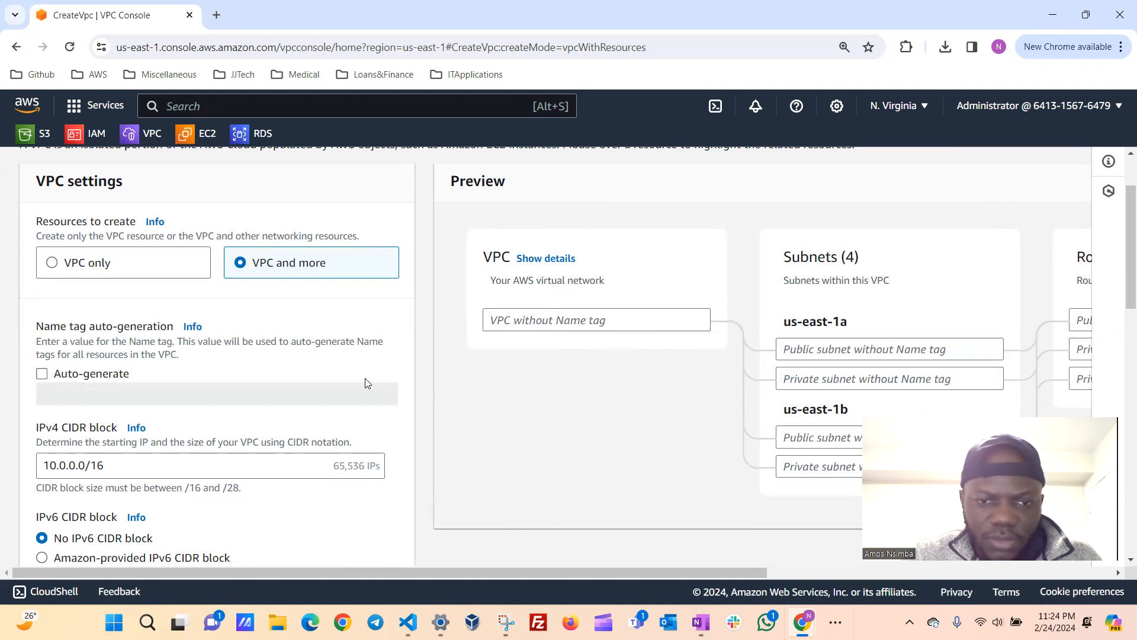
Examine the IPv4 CIDR block, IPv6 CIDR block and tenancy settings of the new VPC.
scroll(180, 419, down, 1)
scroll(181, 420, down, 1)
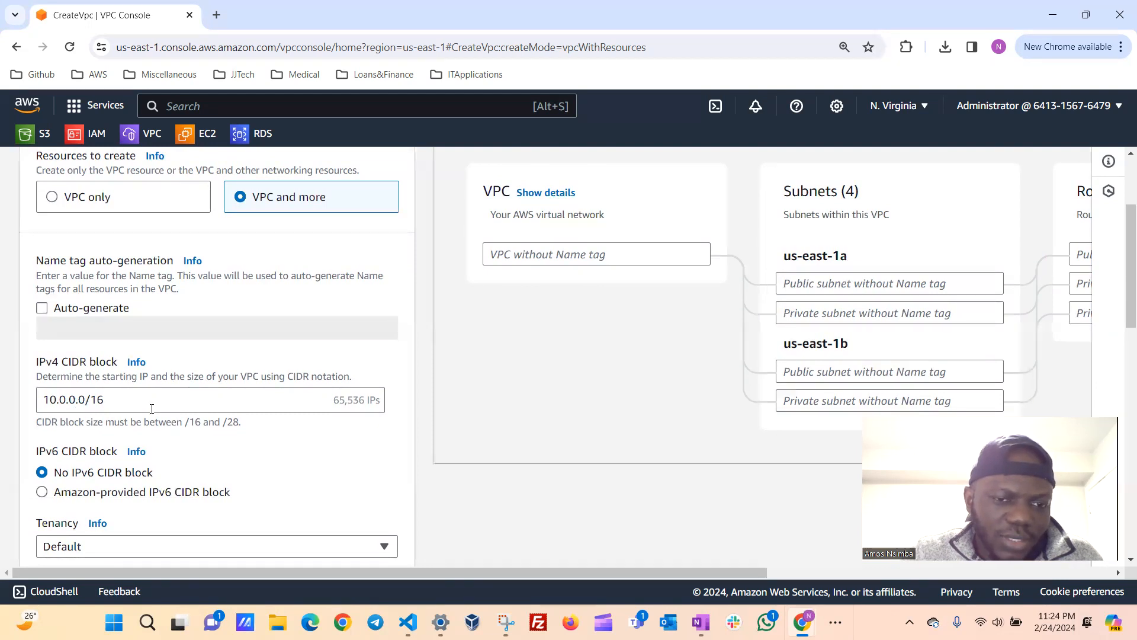
scroll(169, 396, down, 1)
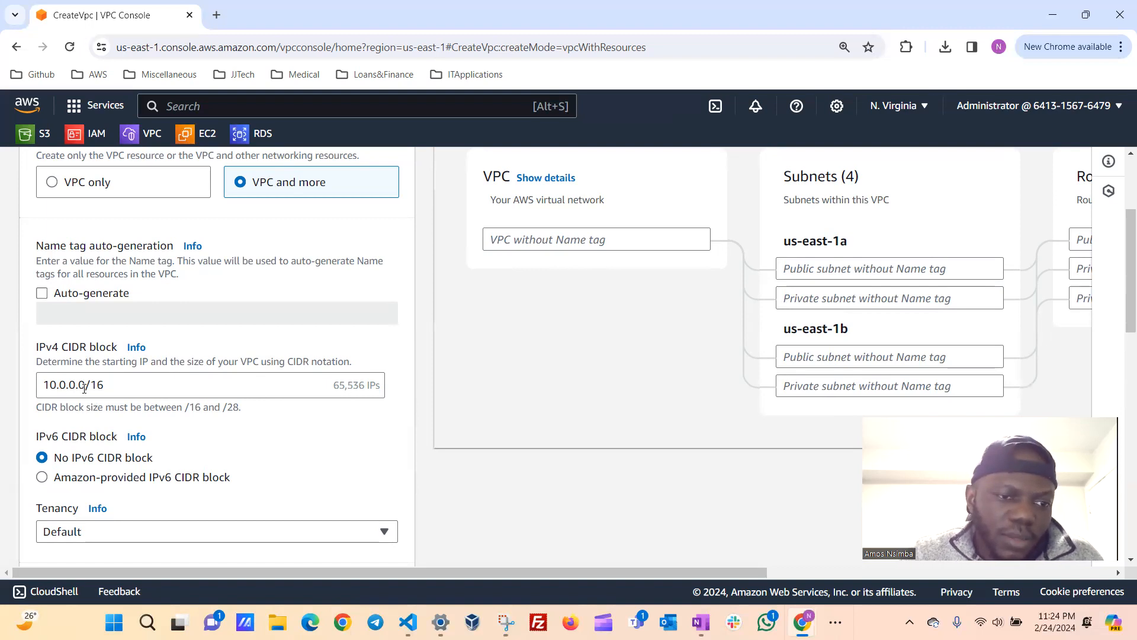
scroll(96, 404, down, 1)
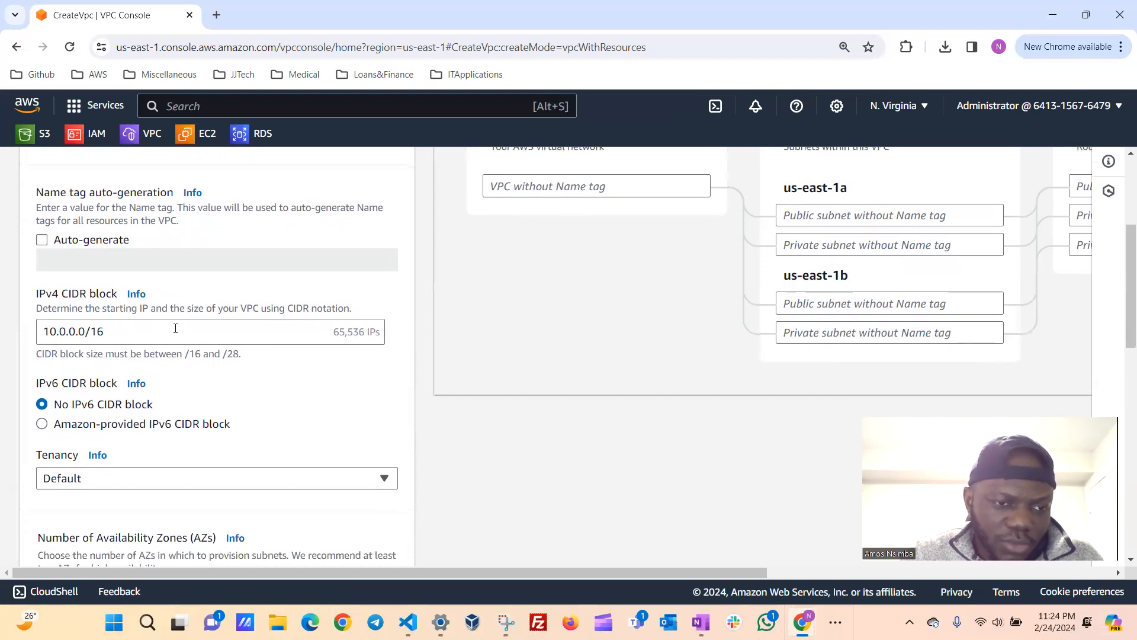
scroll(175, 328, down, 1)
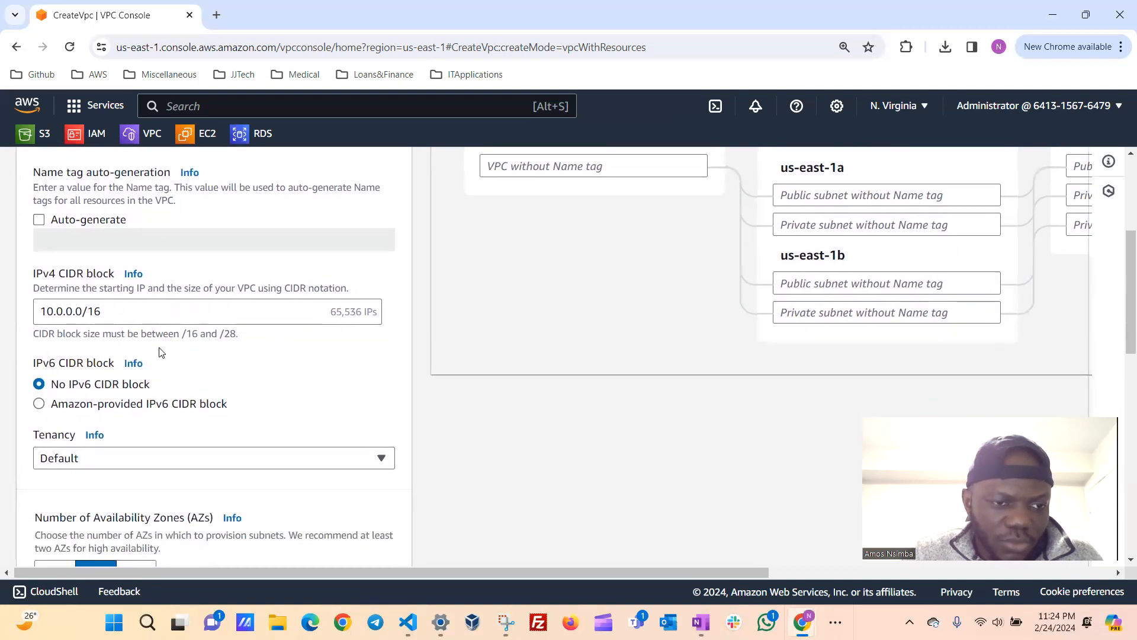
scroll(193, 355, down, 1)
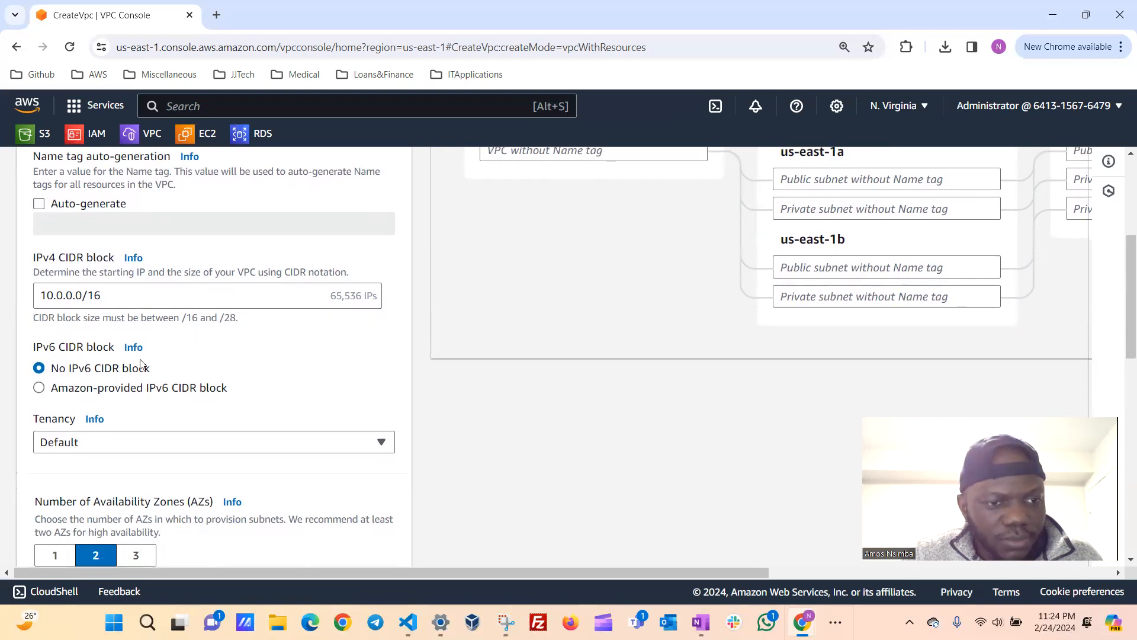
scroll(151, 367, down, 1)
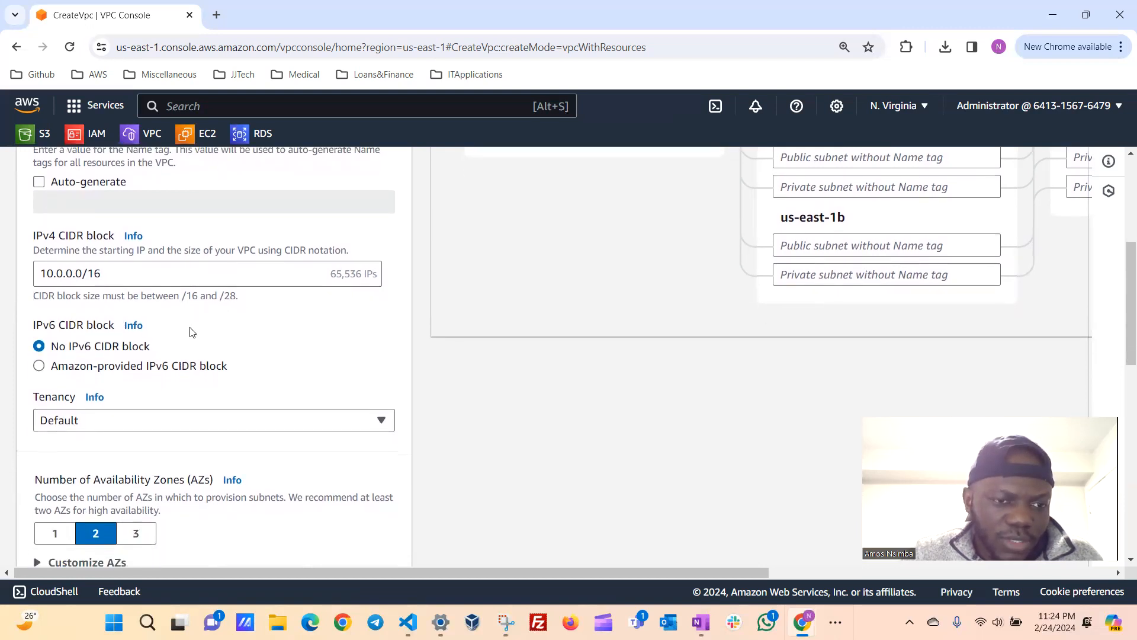
scroll(191, 332, down, 1)
scroll(228, 307, down, 2)
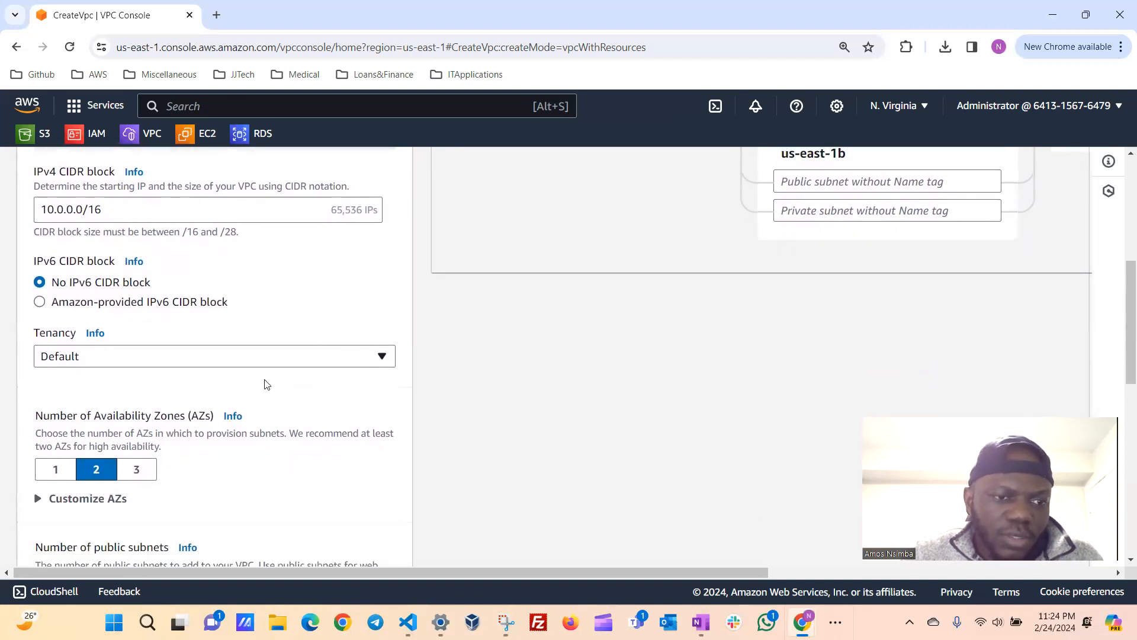
Review the tenancy choices for the VPC and keep Default.
click(380, 359)
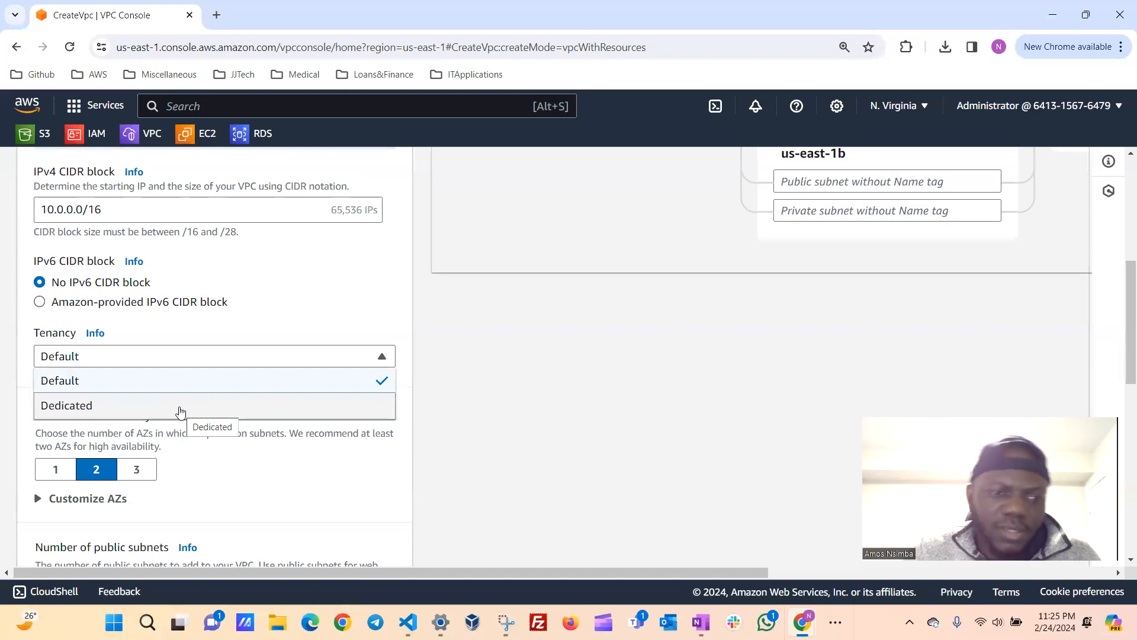
click(93, 385)
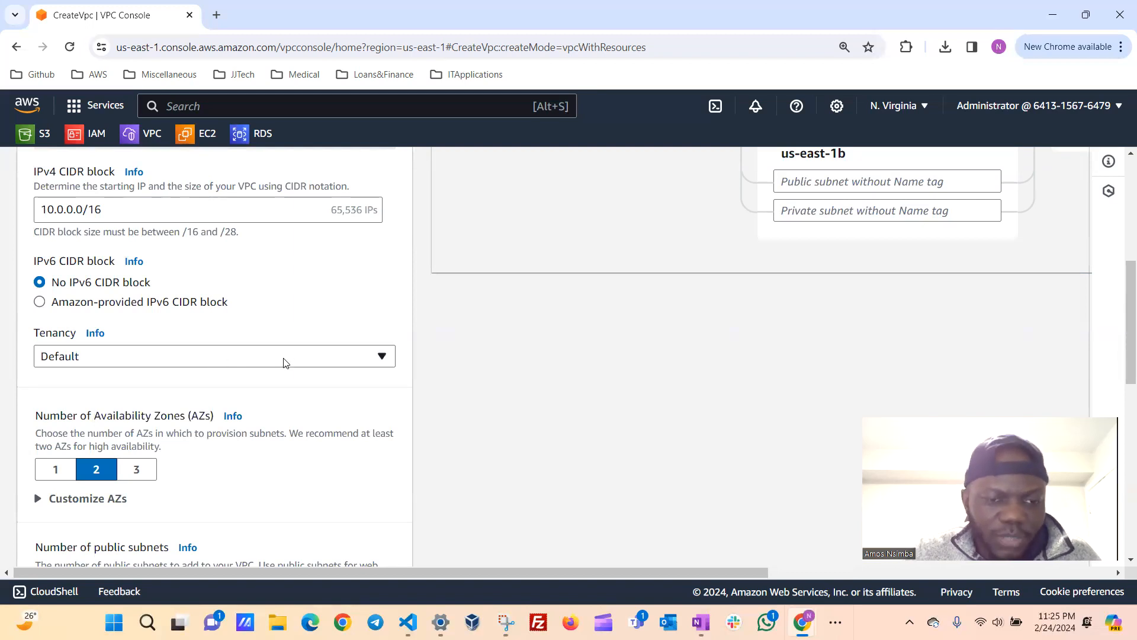
click(305, 356)
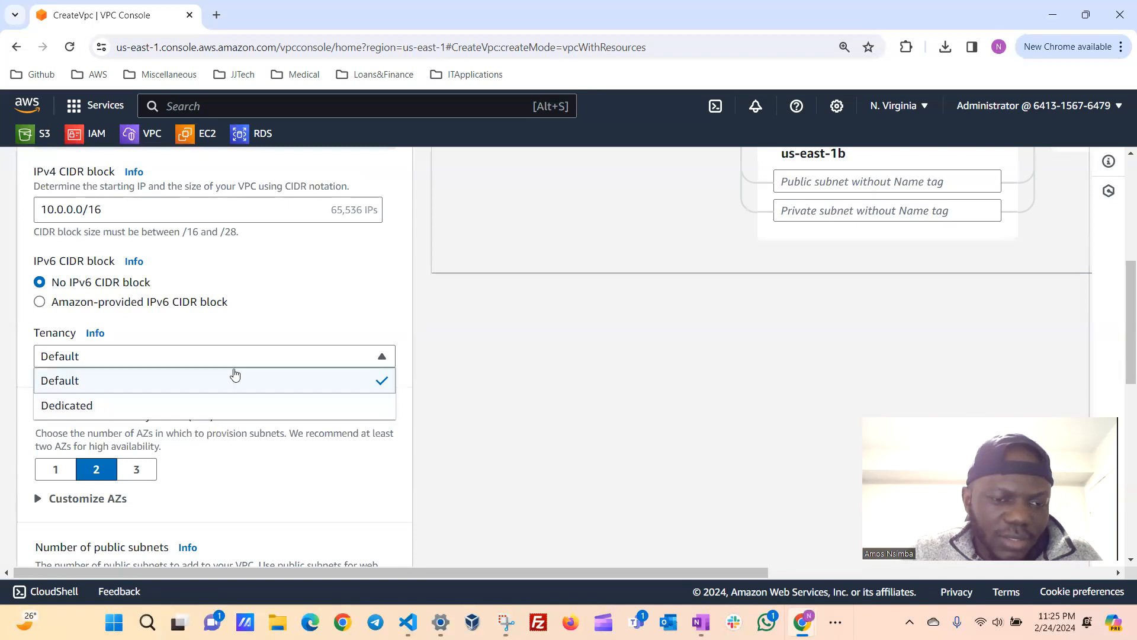
click(282, 318)
Examine the availability zone and subnet count settings and consult the list of AWS regions without switching region.
scroll(282, 317, down, 1)
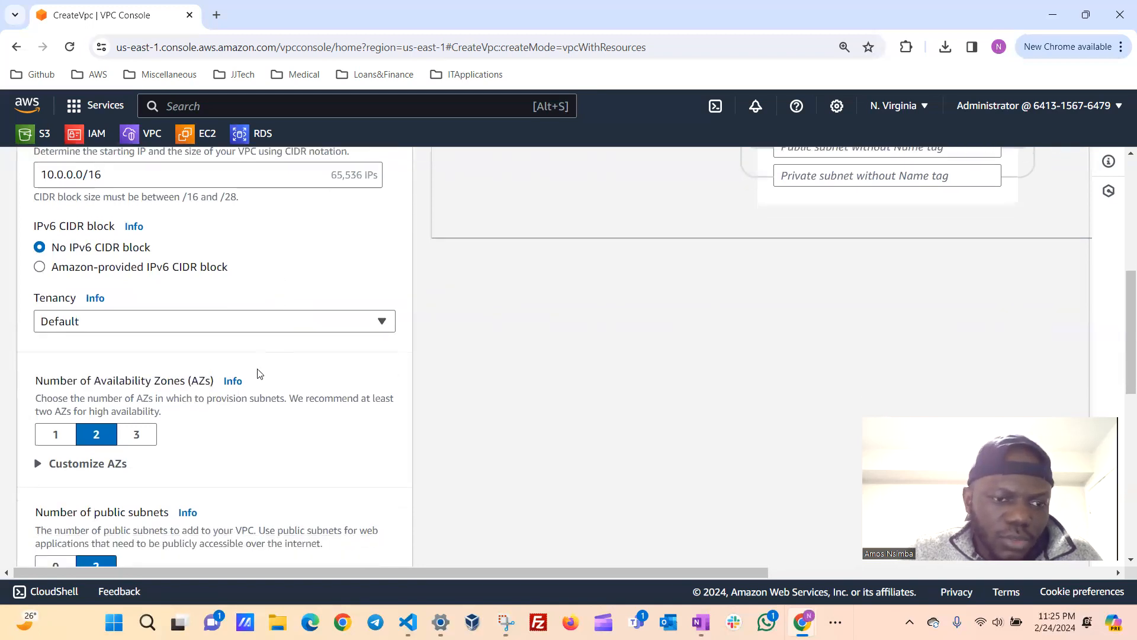
scroll(274, 326, down, 2)
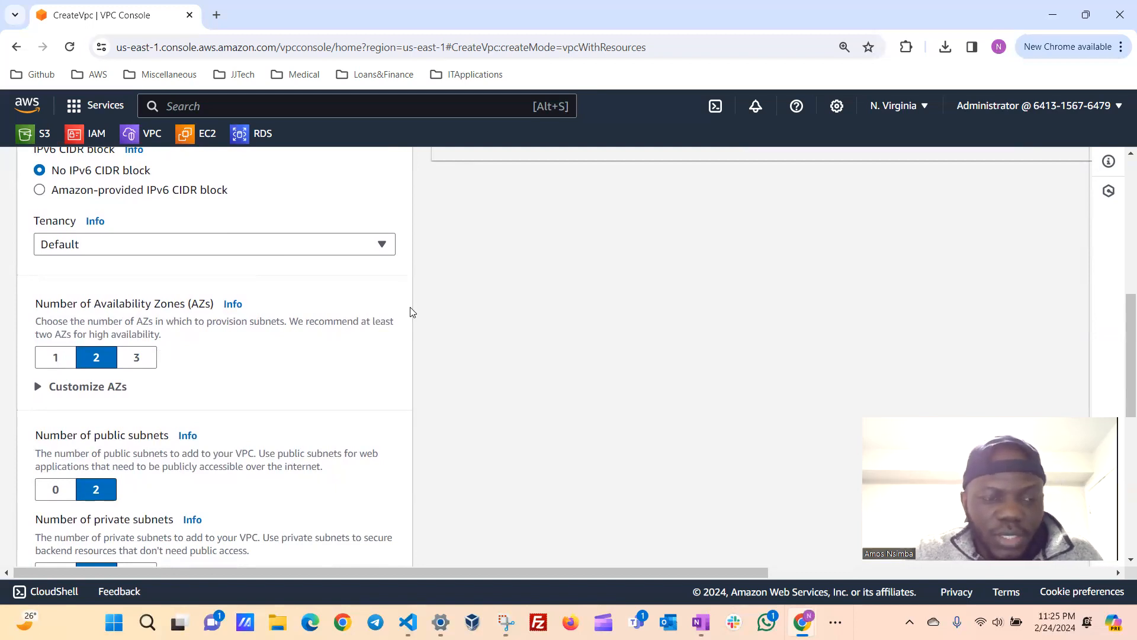
click(921, 111)
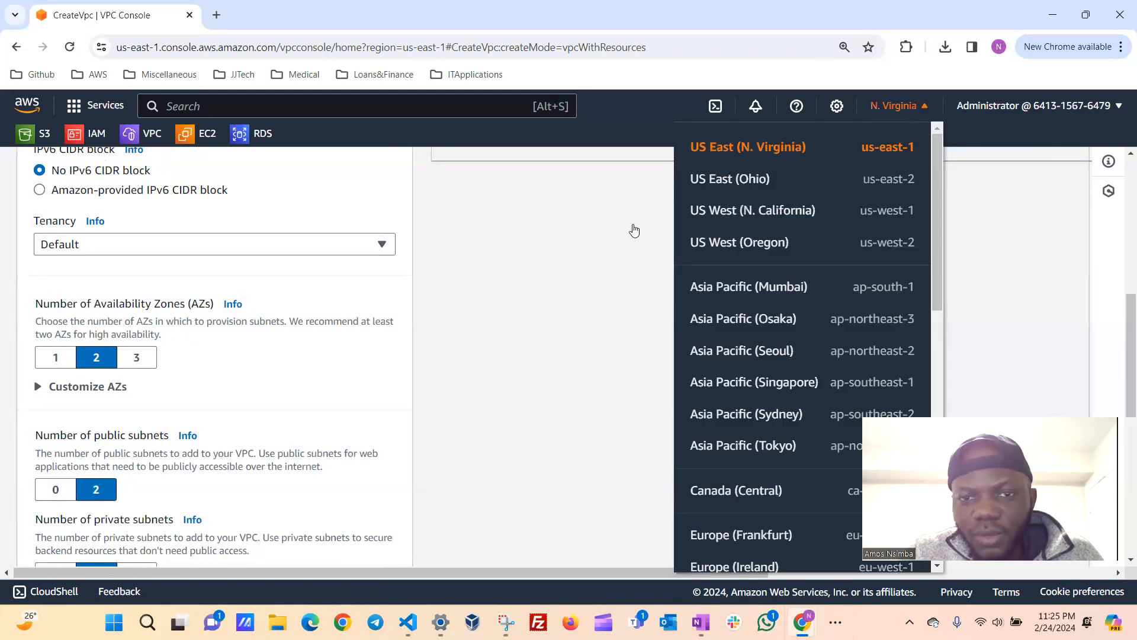
click(479, 303)
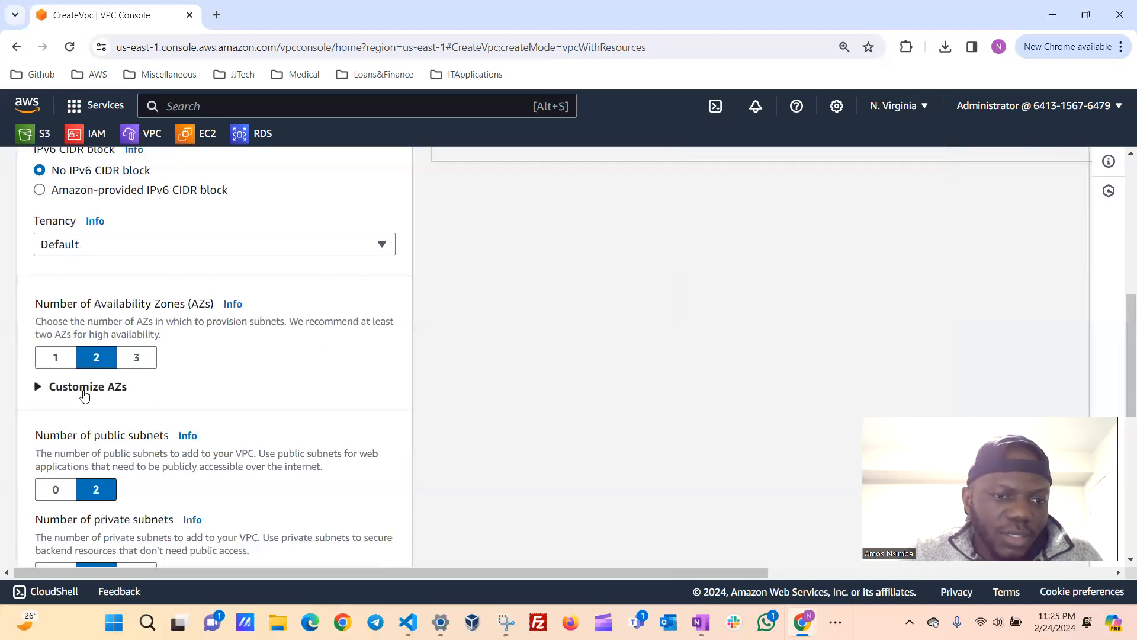
Expand the availability zone customization and set the first availability zone to us-east-1c.
click(34, 391)
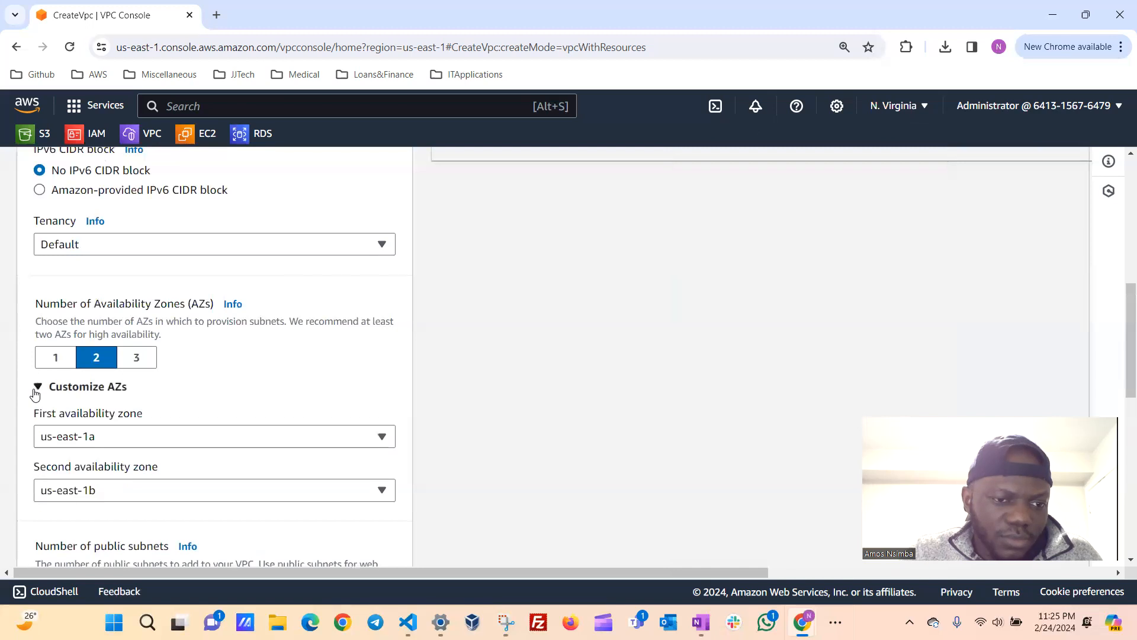
scroll(279, 379, down, 1)
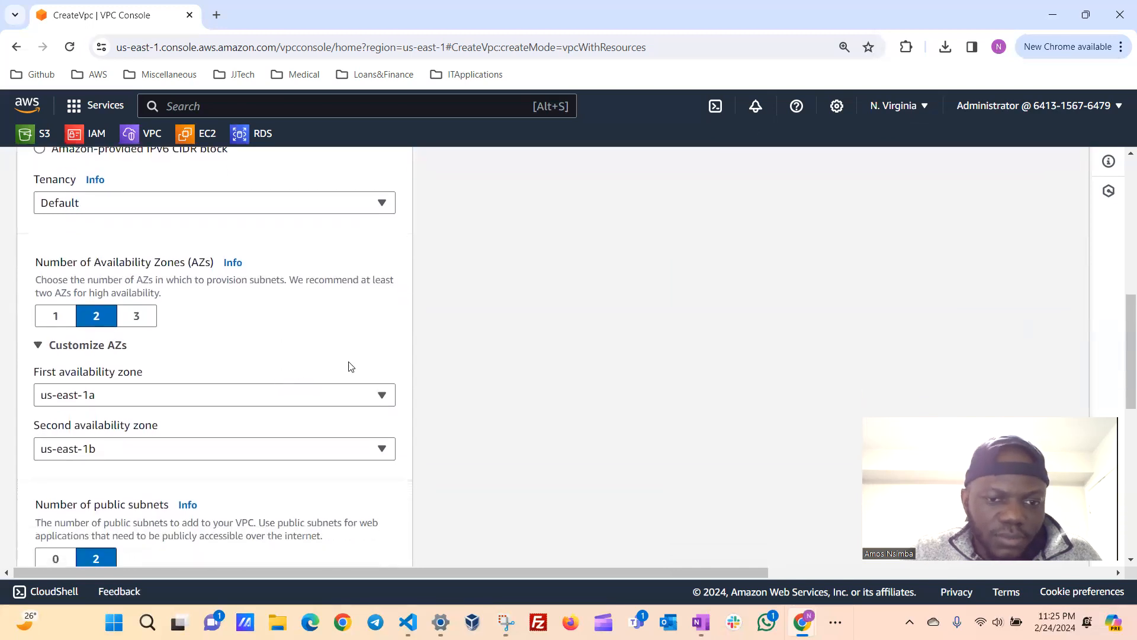
click(382, 398)
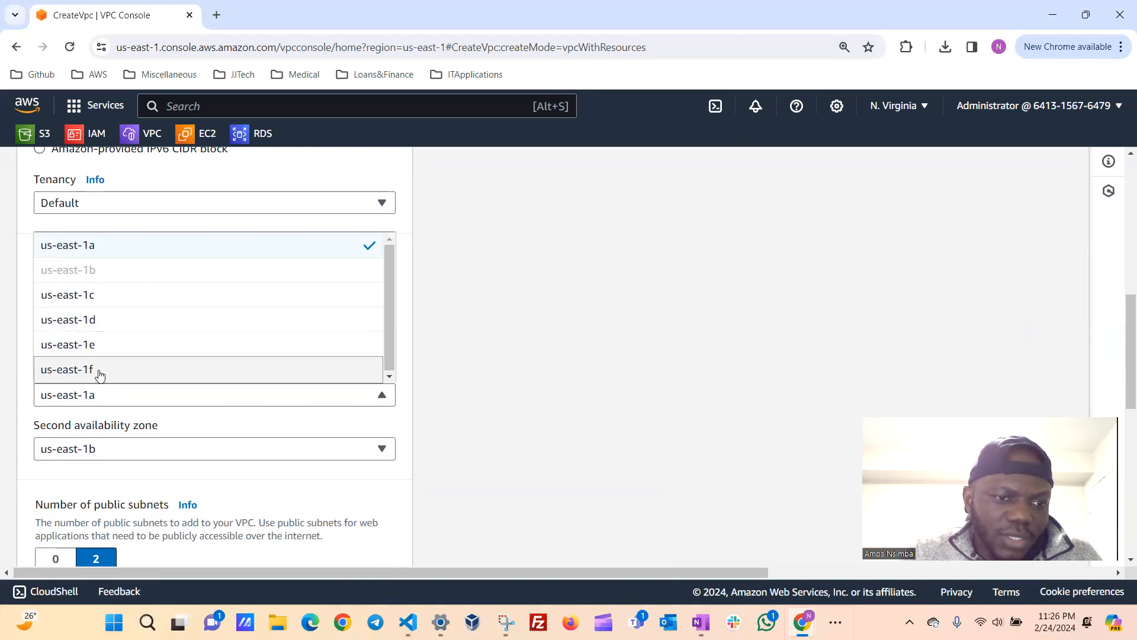
click(167, 298)
right_click(170, 296)
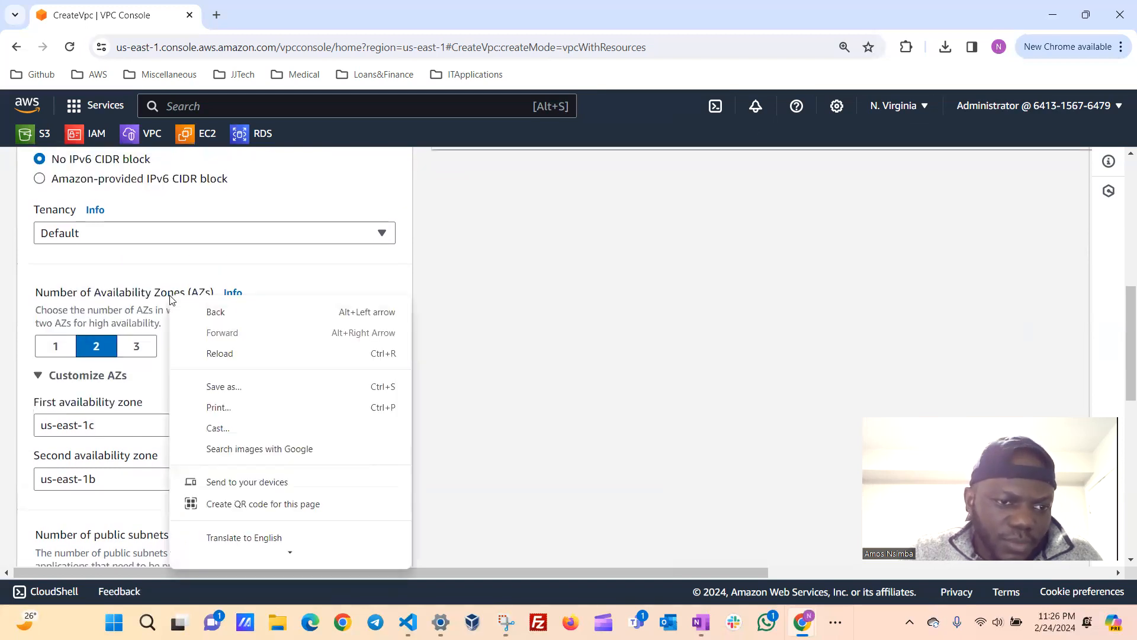
click(202, 268)
scroll(243, 349, down, 1)
scroll(169, 364, up, 2)
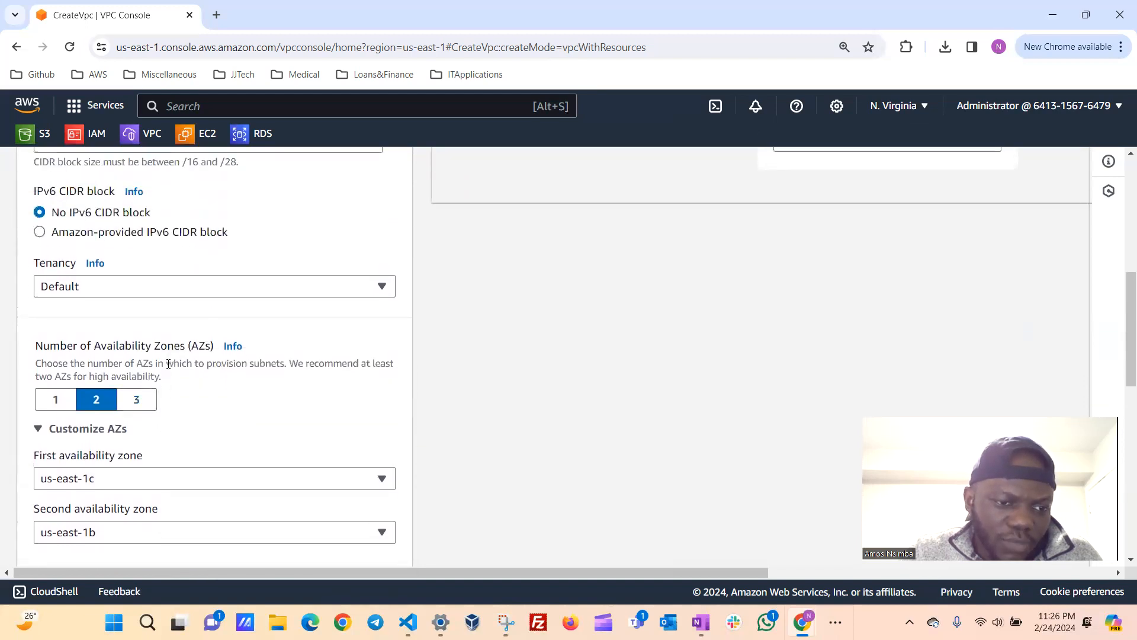
scroll(272, 395, down, 1)
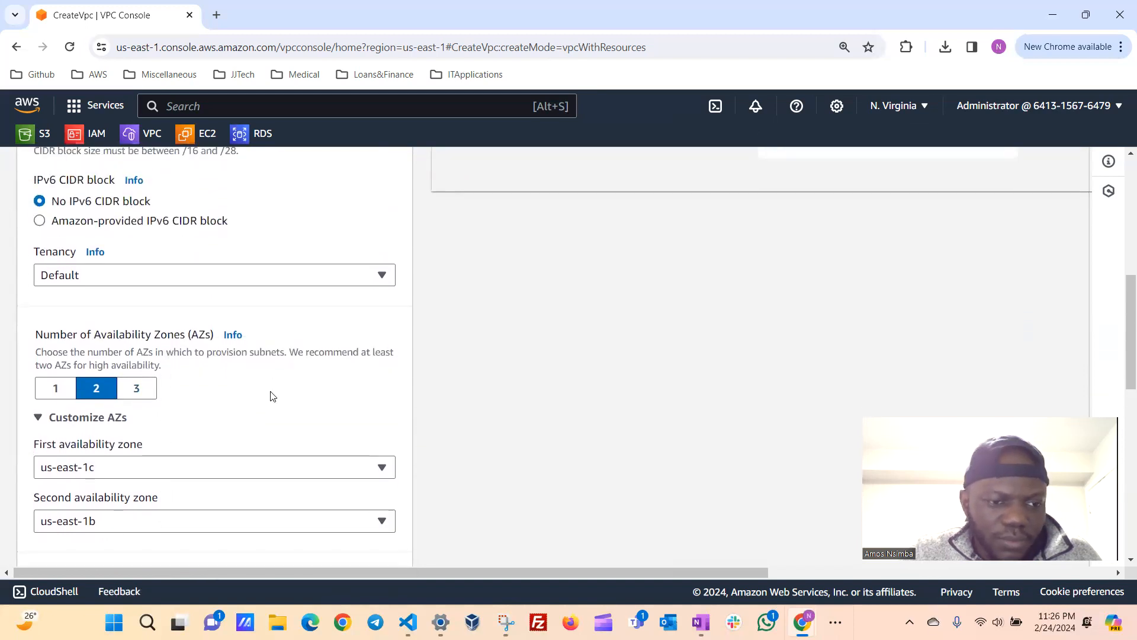
Set the number of availability zones to 1 and choose us-east-1a as the first availability zone.
scroll(272, 382, down, 1)
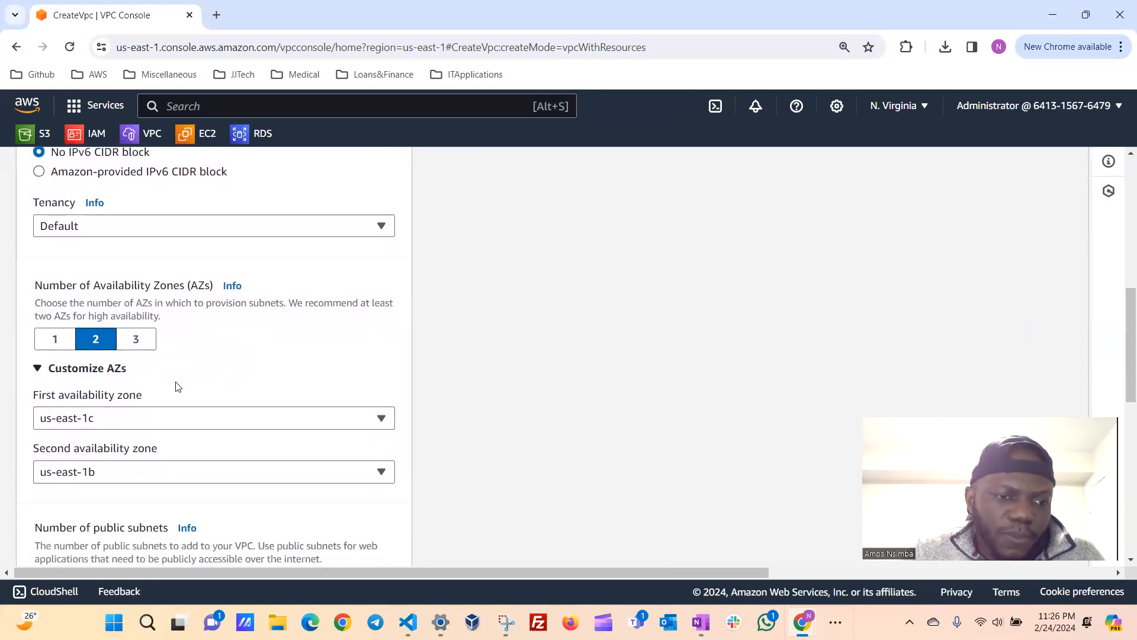
click(65, 342)
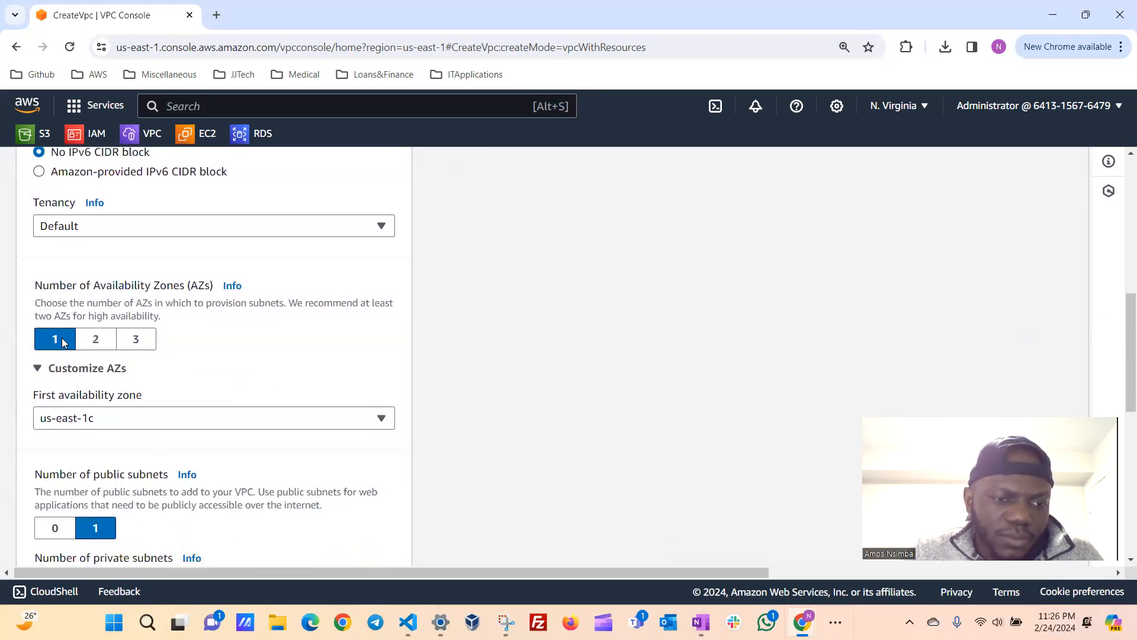
scroll(268, 360, down, 1)
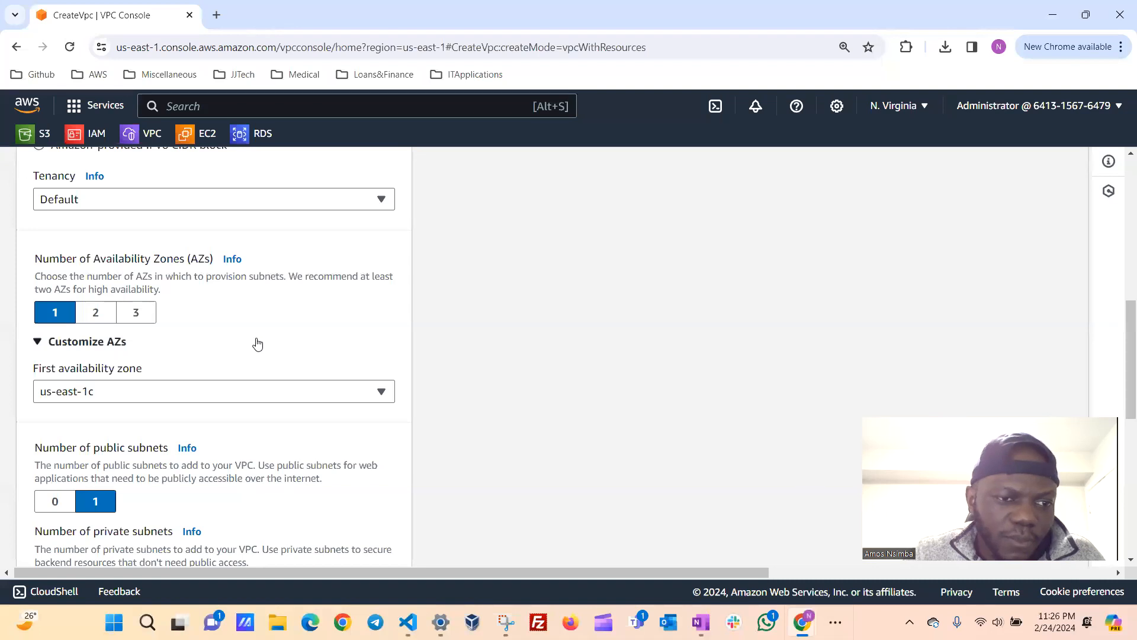
scroll(257, 344, down, 1)
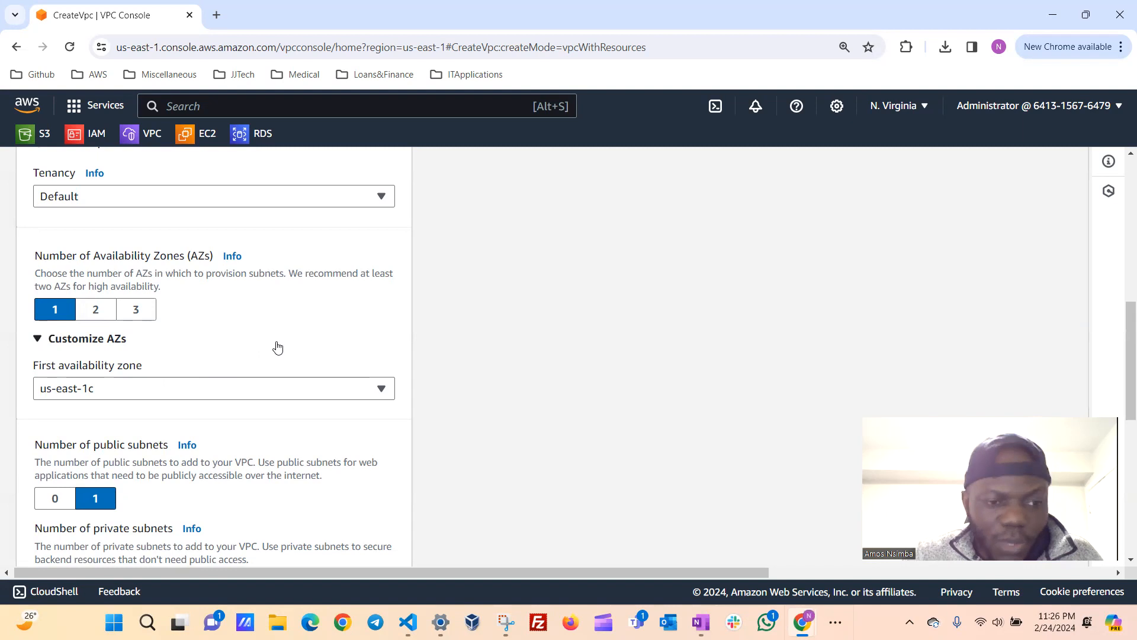
scroll(282, 329, down, 1)
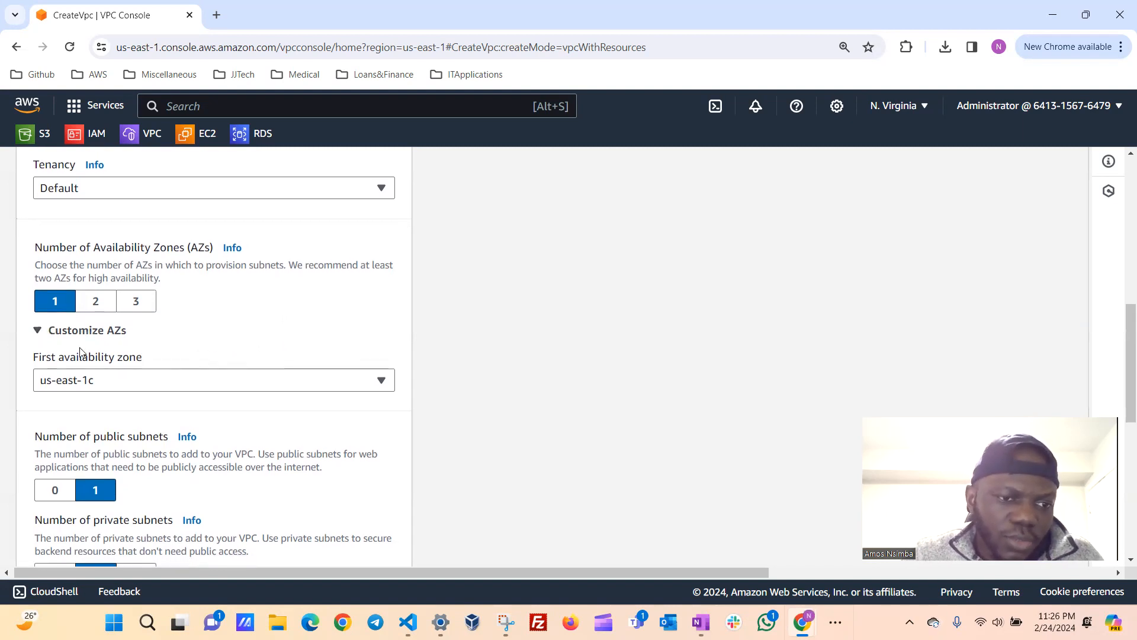
click(385, 383)
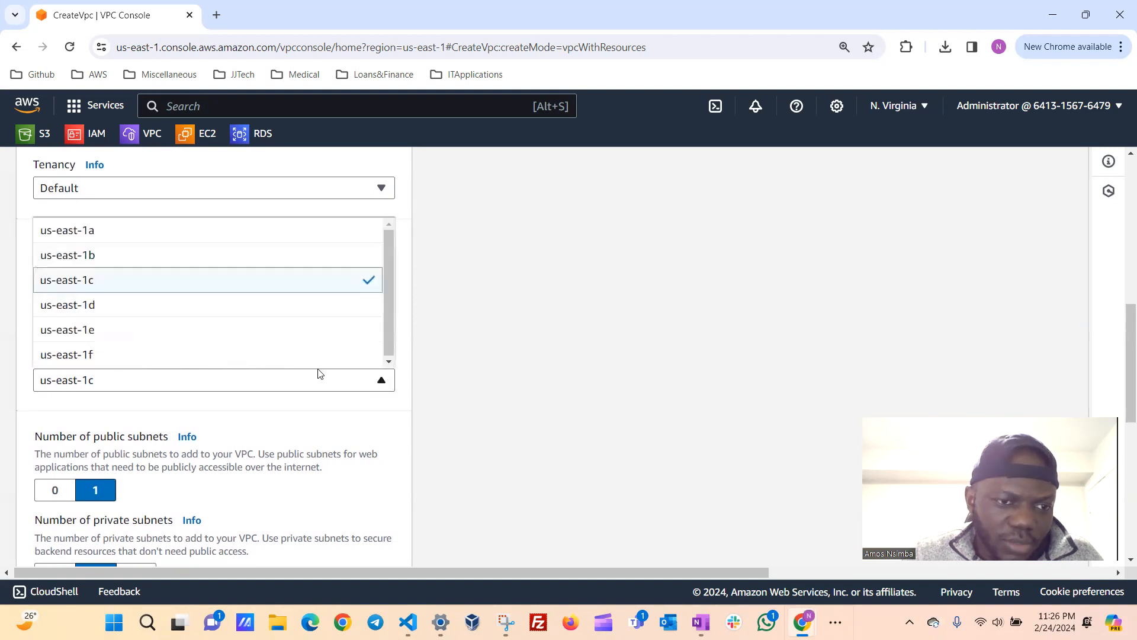
click(132, 237)
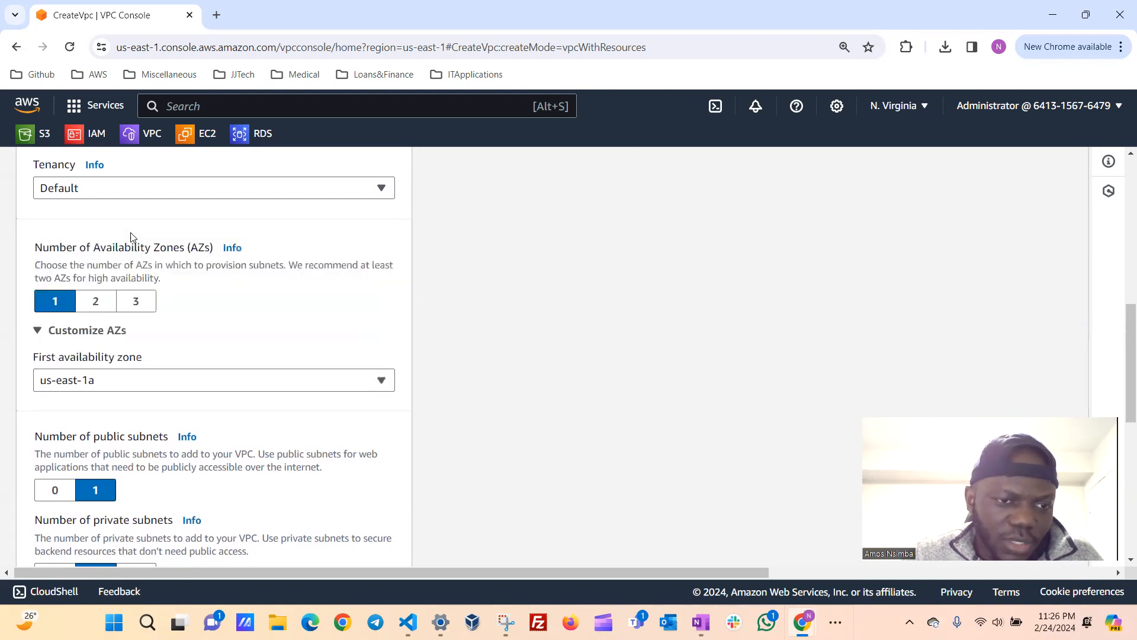
Set the number of private subnets to 0 for the new VPC.
scroll(264, 332, up, 1)
scroll(260, 341, down, 3)
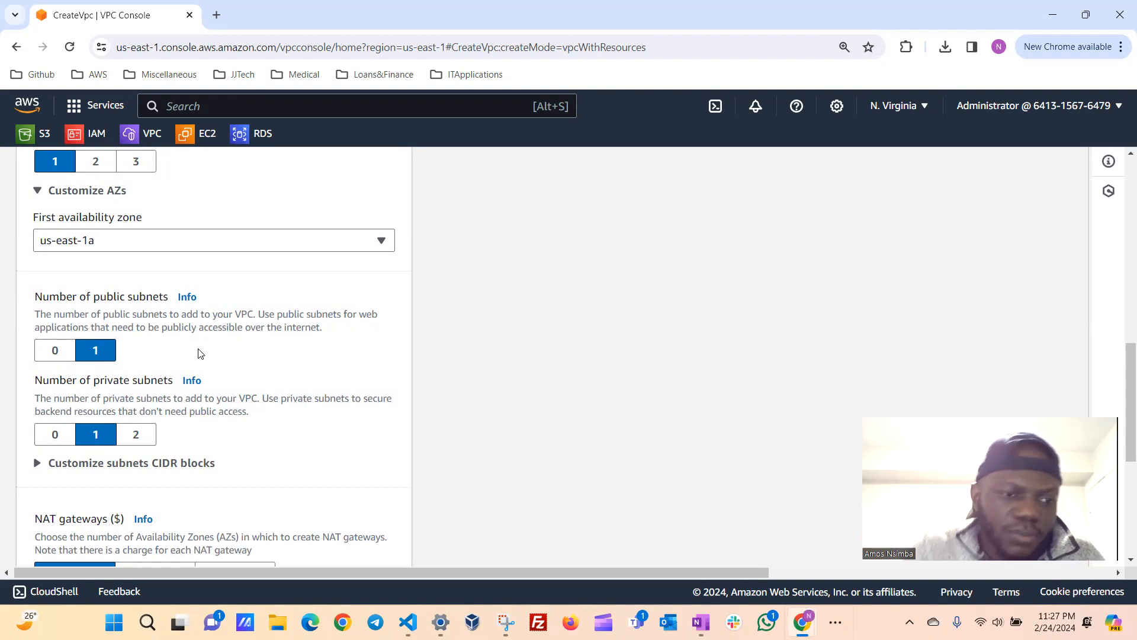
scroll(237, 368, down, 1)
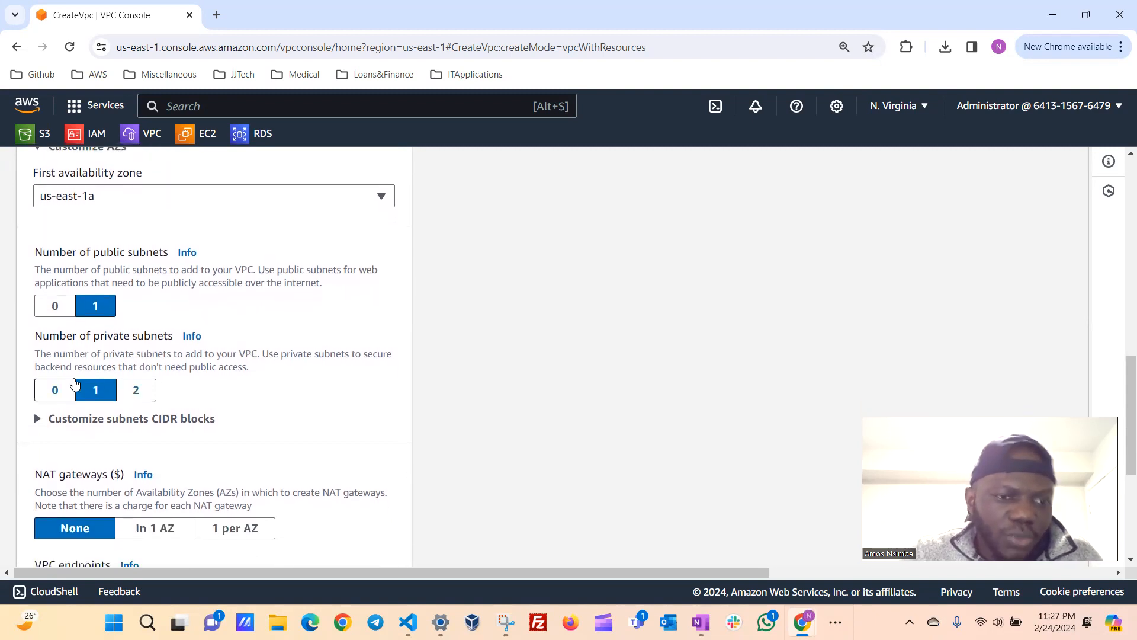
click(54, 391)
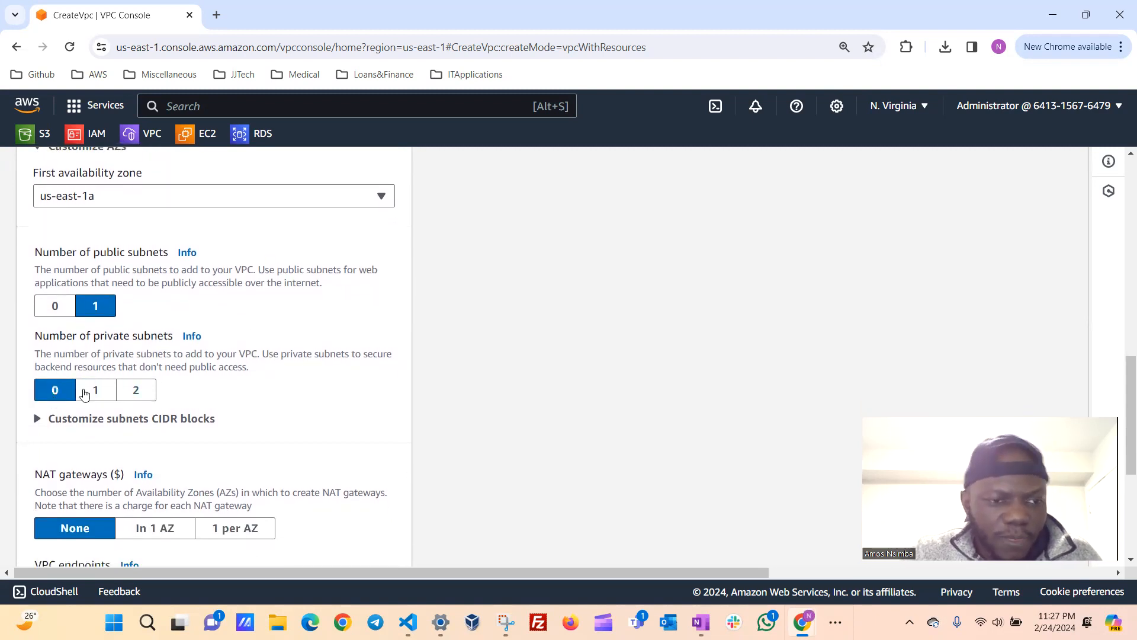
Set the VPC endpoints option to None instead of S3 Gateway.
scroll(182, 388, down, 1)
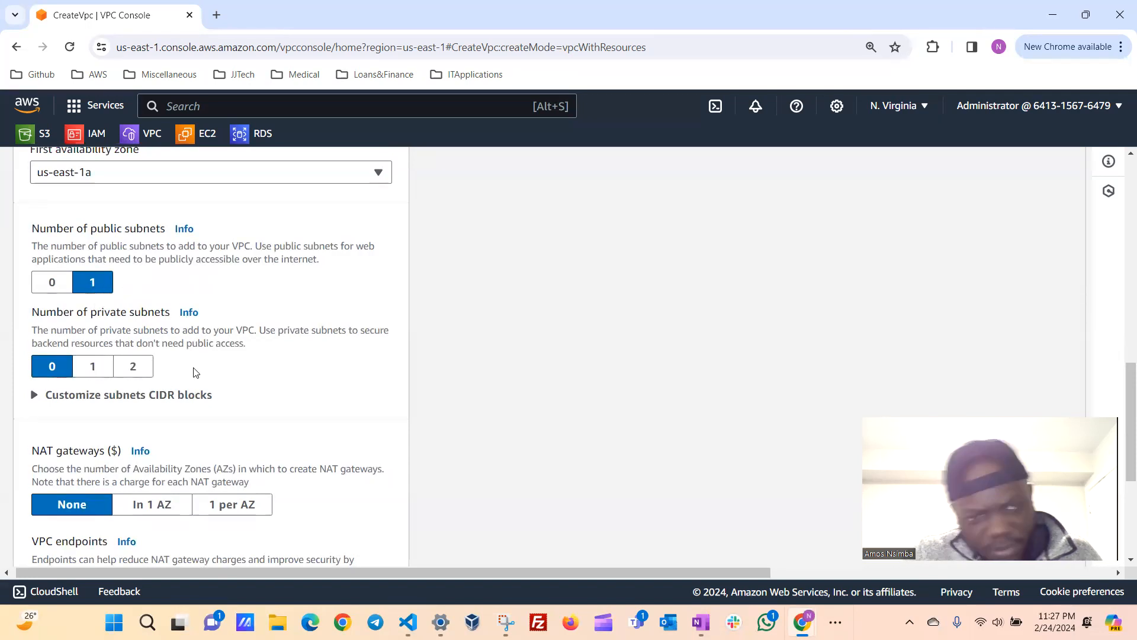
scroll(231, 392, down, 2)
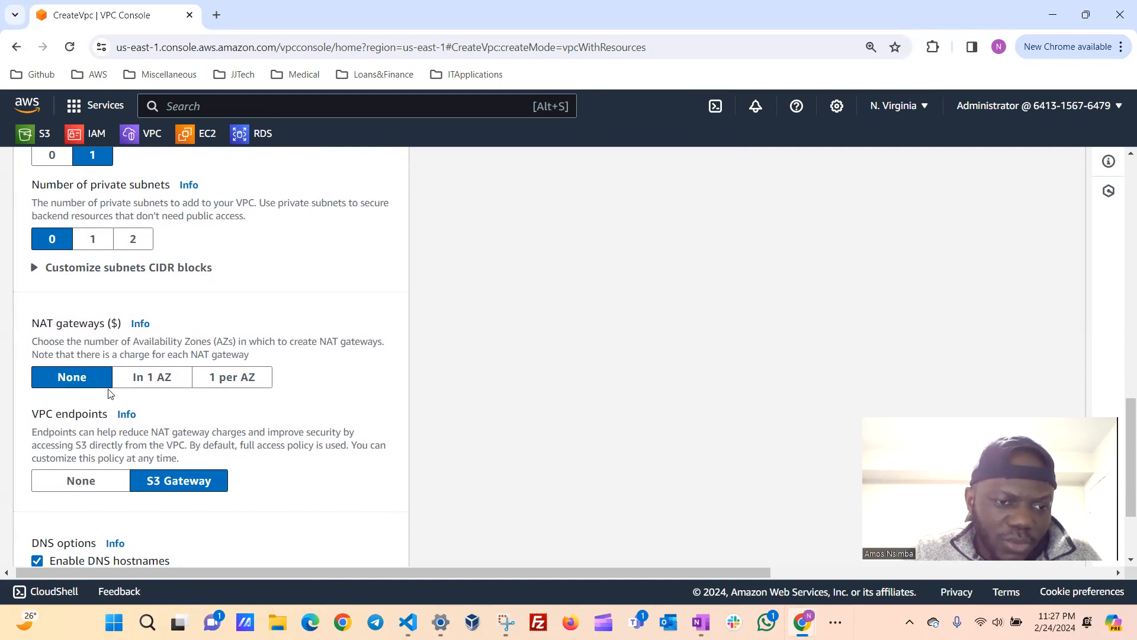
scroll(93, 386, down, 1)
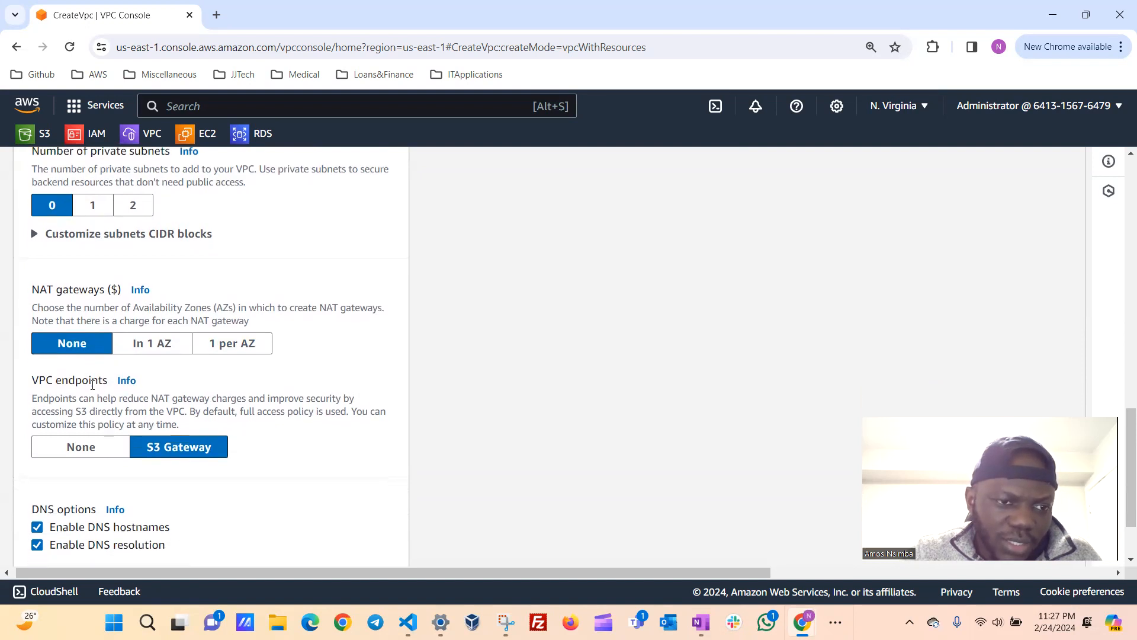
scroll(236, 381, down, 1)
scroll(237, 381, down, 1)
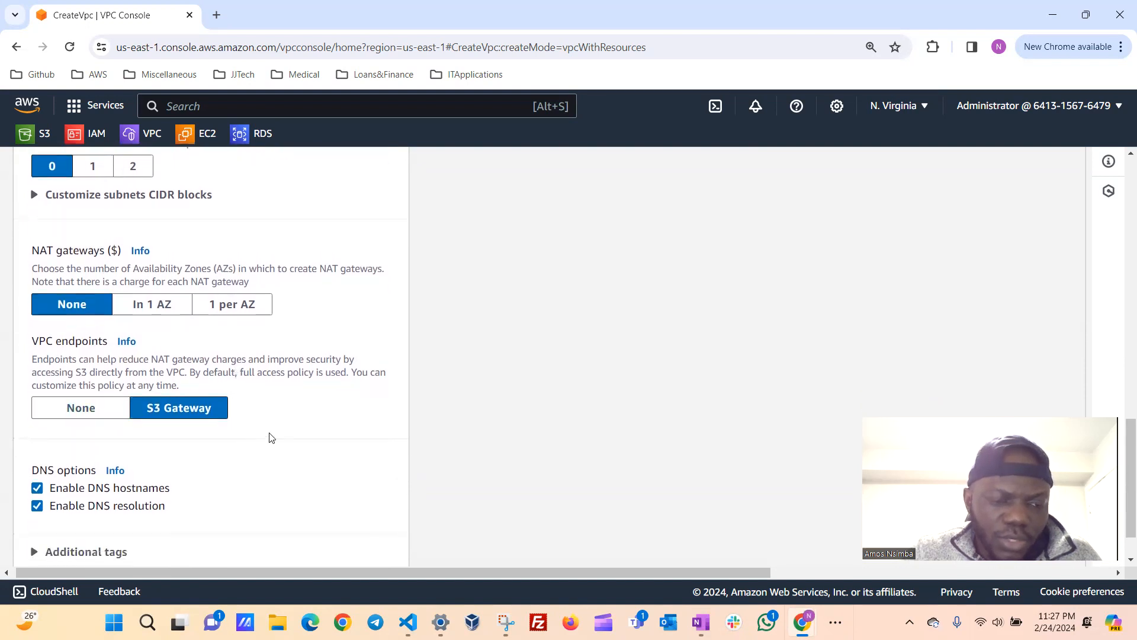
click(79, 406)
scroll(224, 449, down, 1)
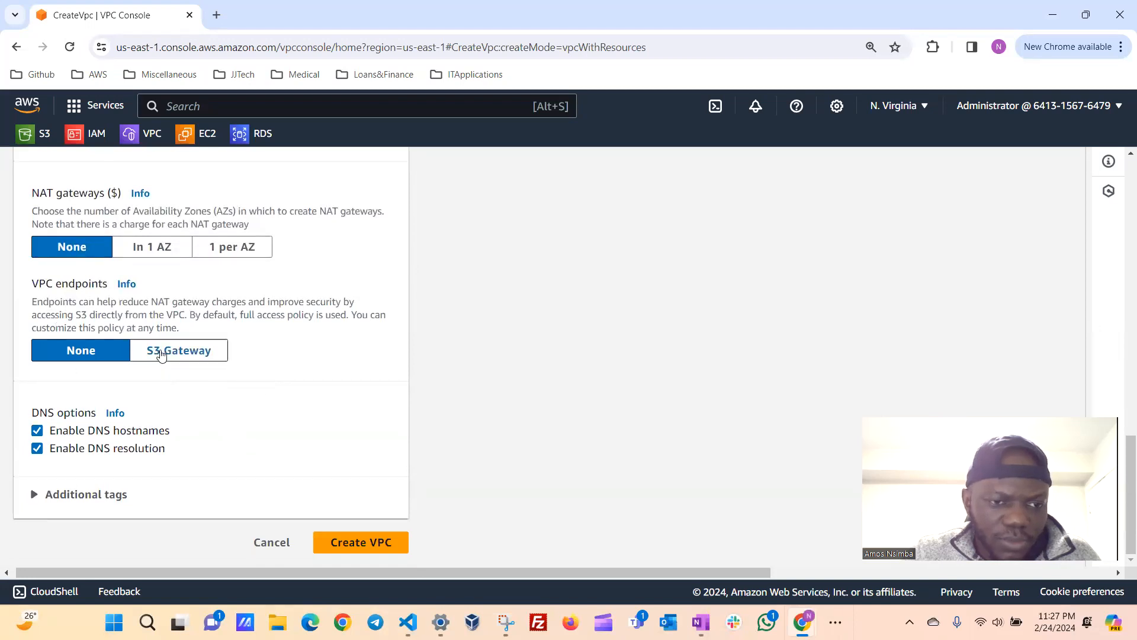
Name the VPC apache-vpc in the resource preview.
scroll(415, 438, up, 1)
scroll(417, 439, up, 15)
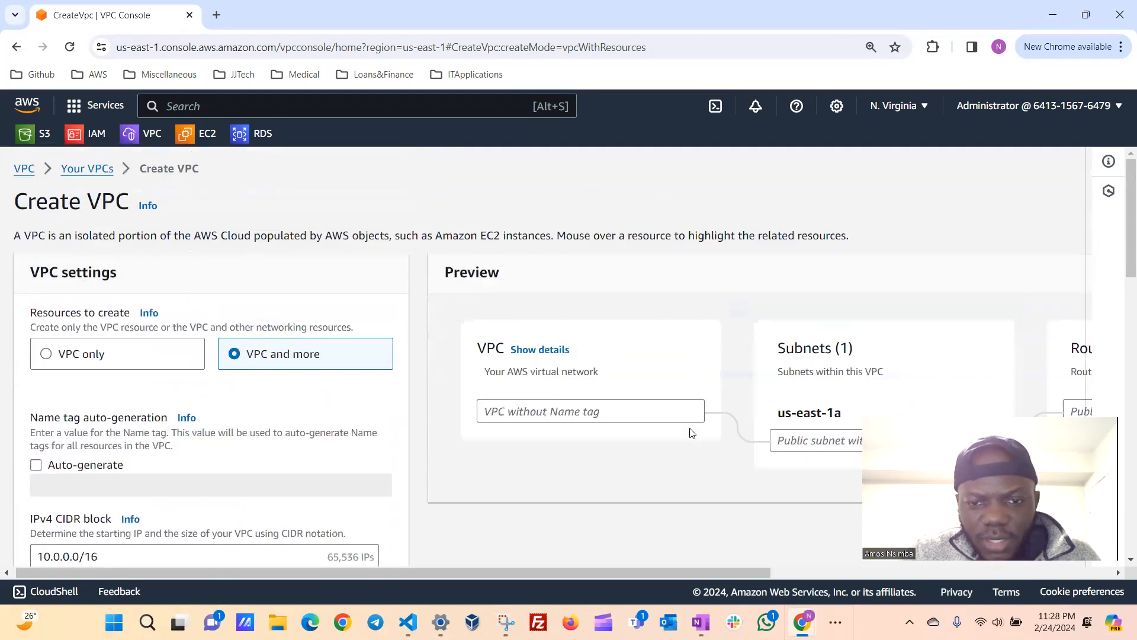
scroll(690, 432, down, 2)
scroll(690, 432, right, 1)
scroll(690, 433, right, 4)
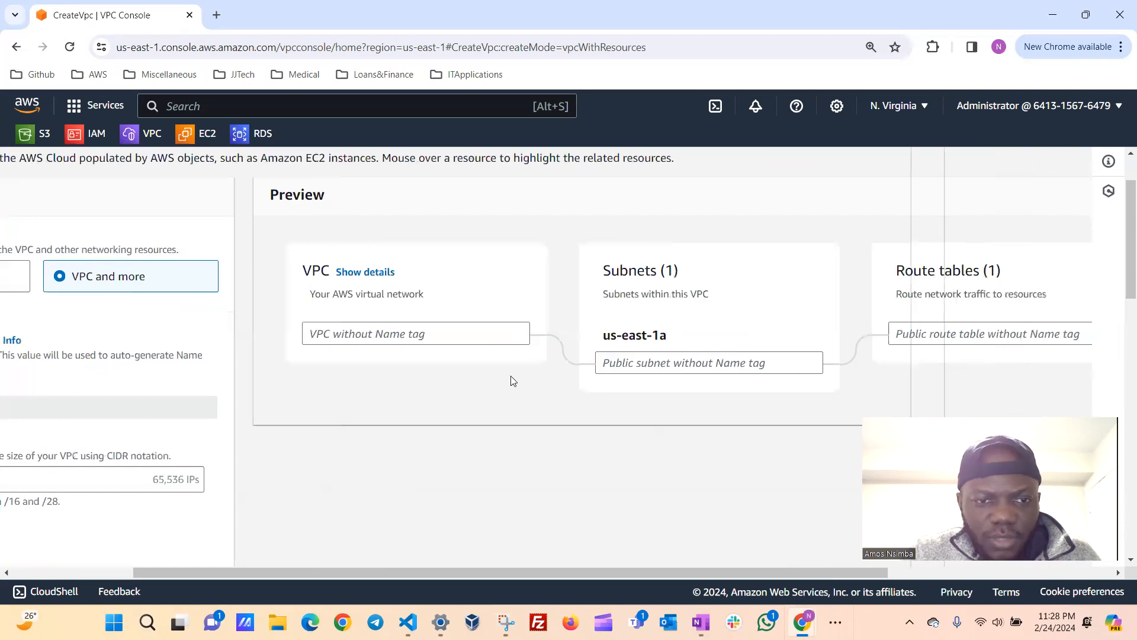
click(452, 338)
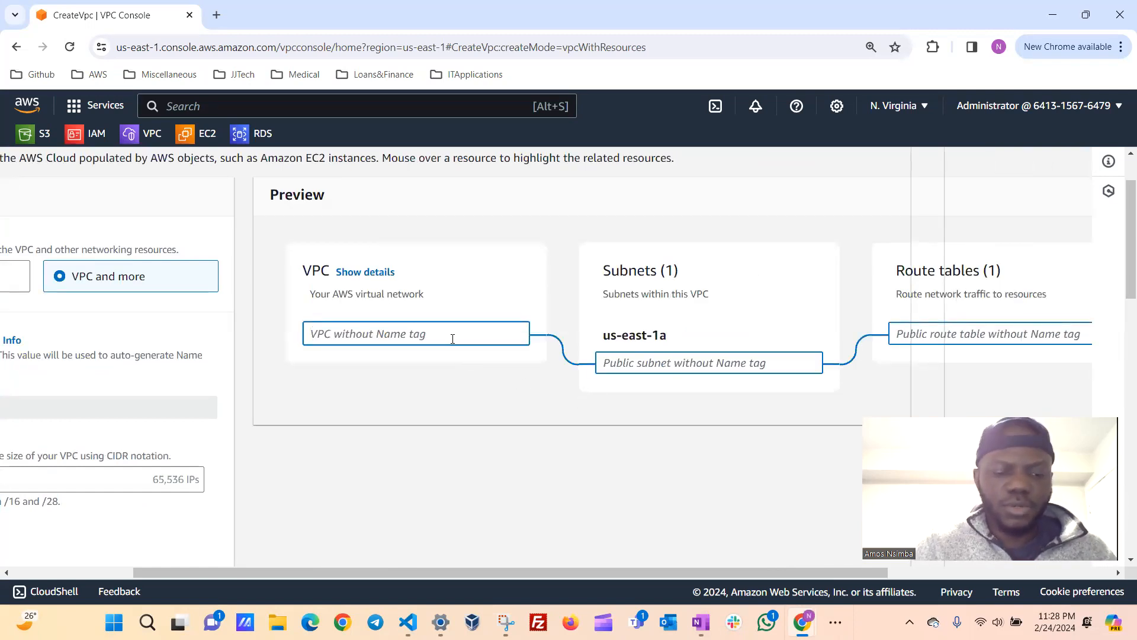
text(pac)
key(BackSpace)
key(BackSpace)
key(BackSpace)
text(apache-vpc)
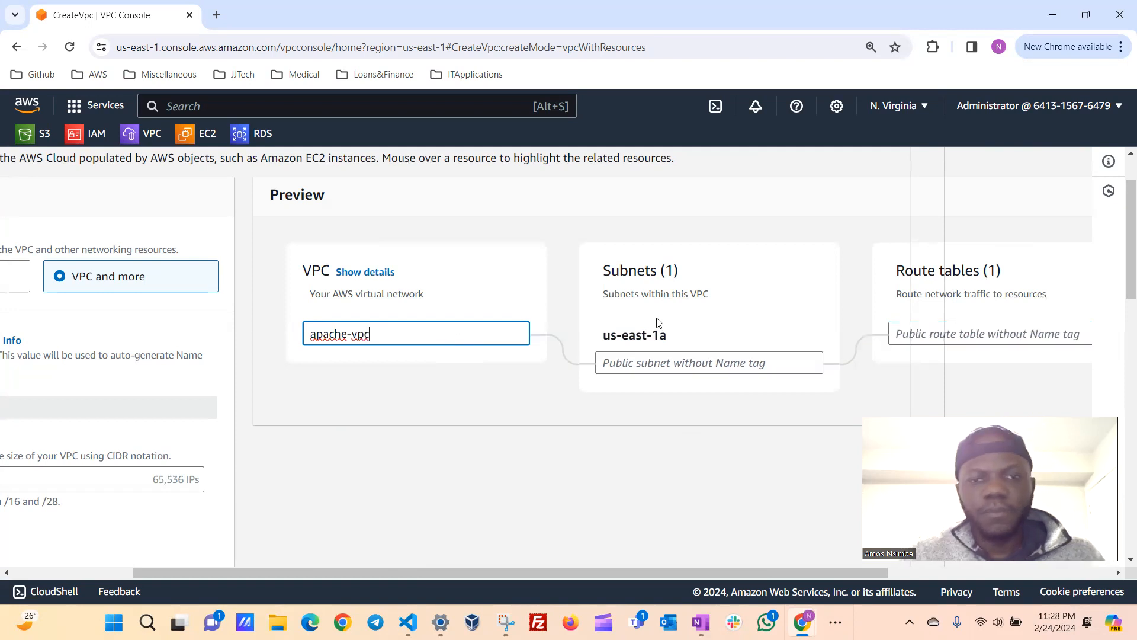
Copy the VPC's name and use it to name the us-east-1a public subnet apache-vpc-sn.
scroll(453, 349, right, 2)
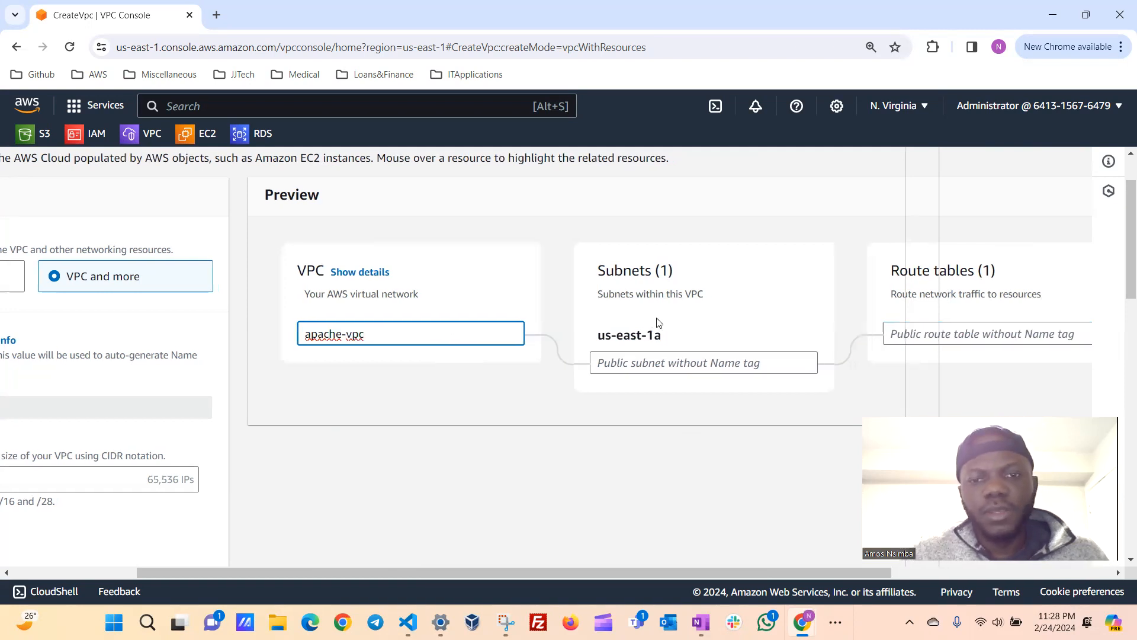
drag(323, 334, 233, 335)
key(ctrl+c)
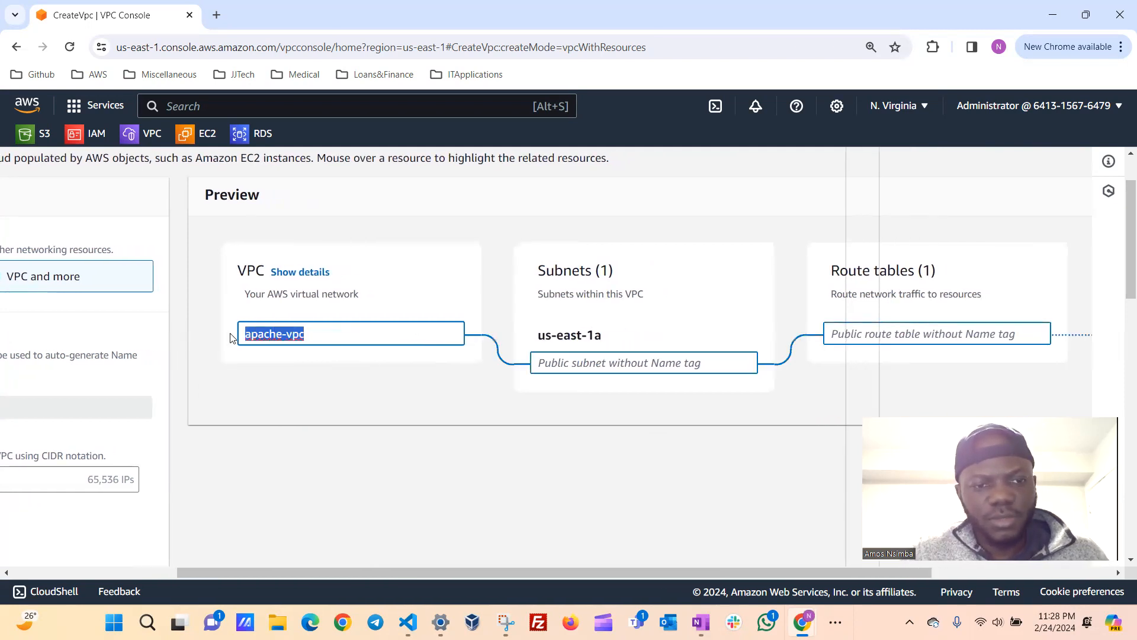
click(588, 356)
key(ctrl+v)
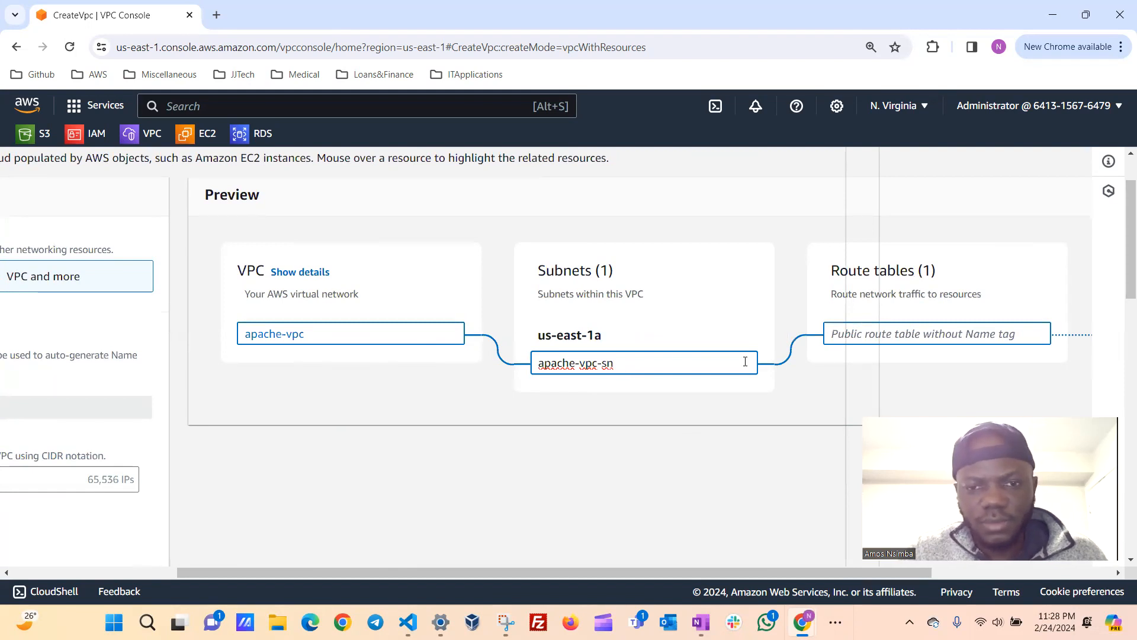
Name the public route table apache-vpc-rt in the resource preview.
scroll(745, 362, right, 4)
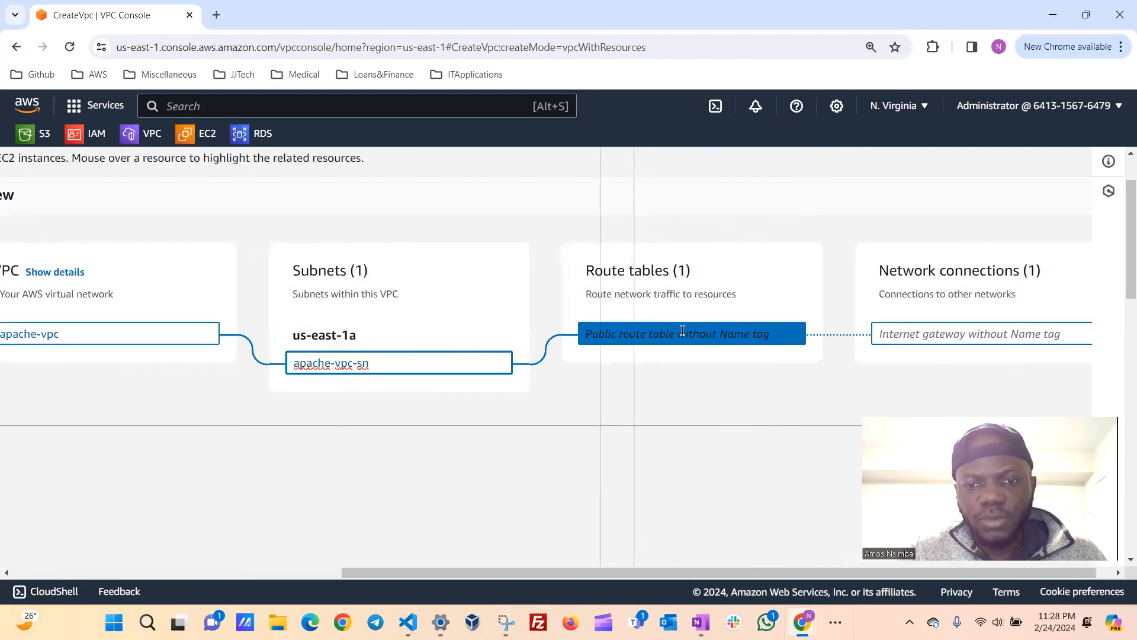
click(682, 331)
key(ctrl+v)
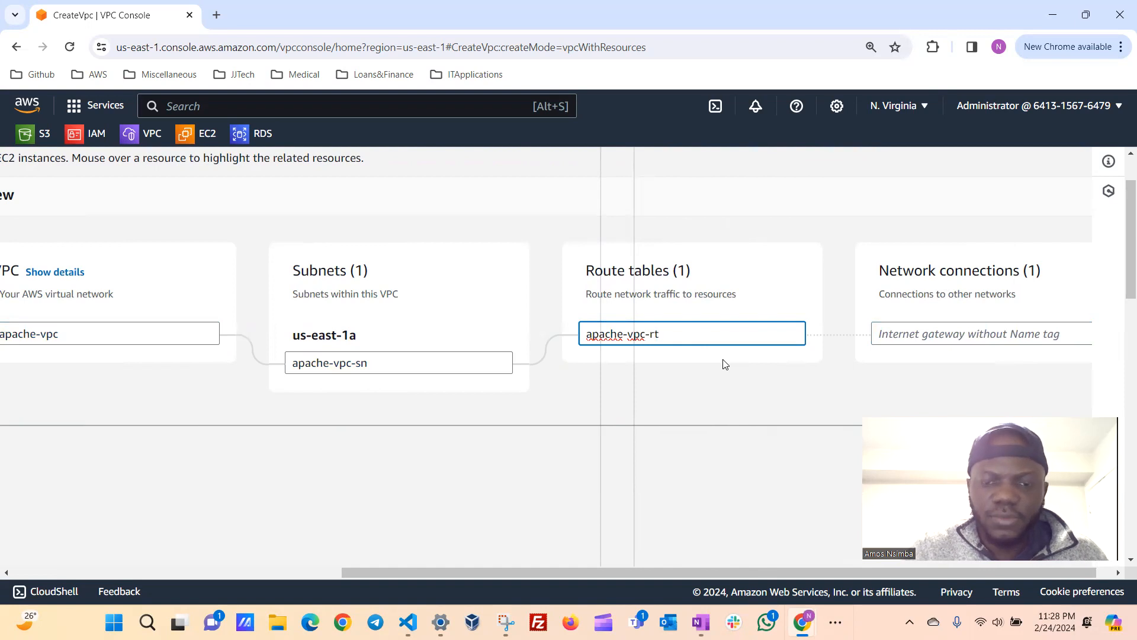
Name the internet gateway apache-vpc-igw under the network connections in the preview.
scroll(726, 364, right, 1)
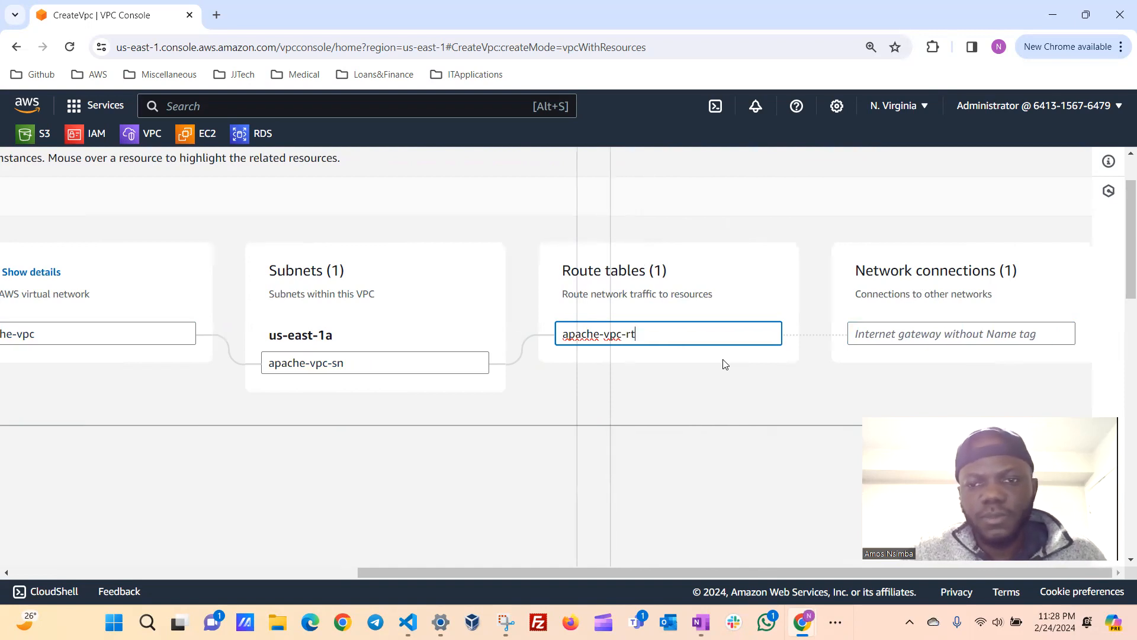
click(930, 337)
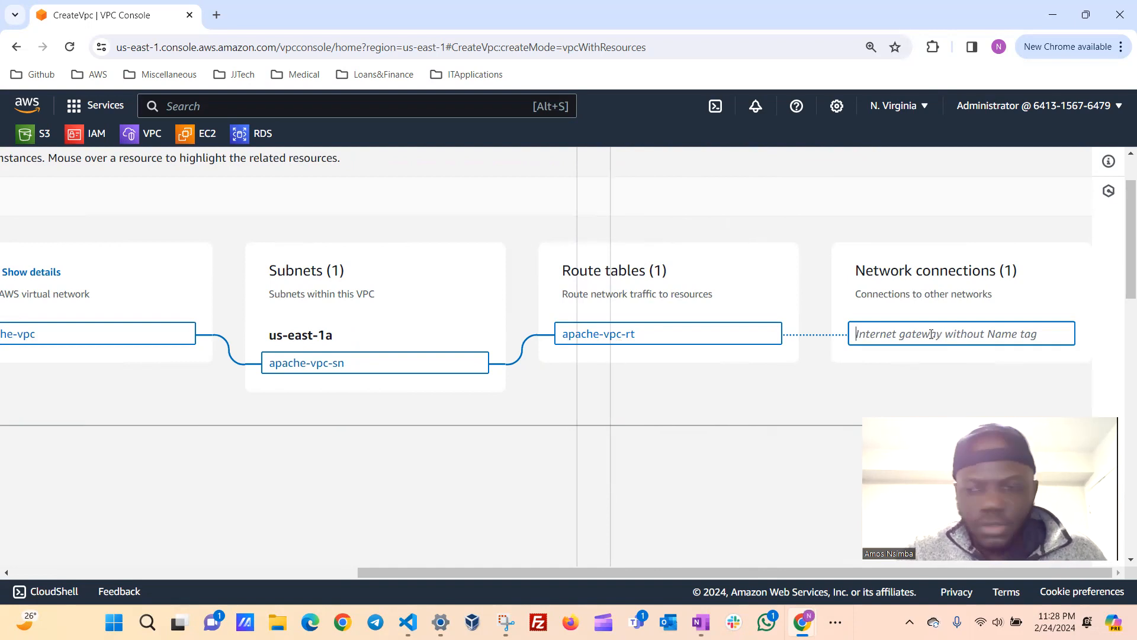
key(ctrl+v)
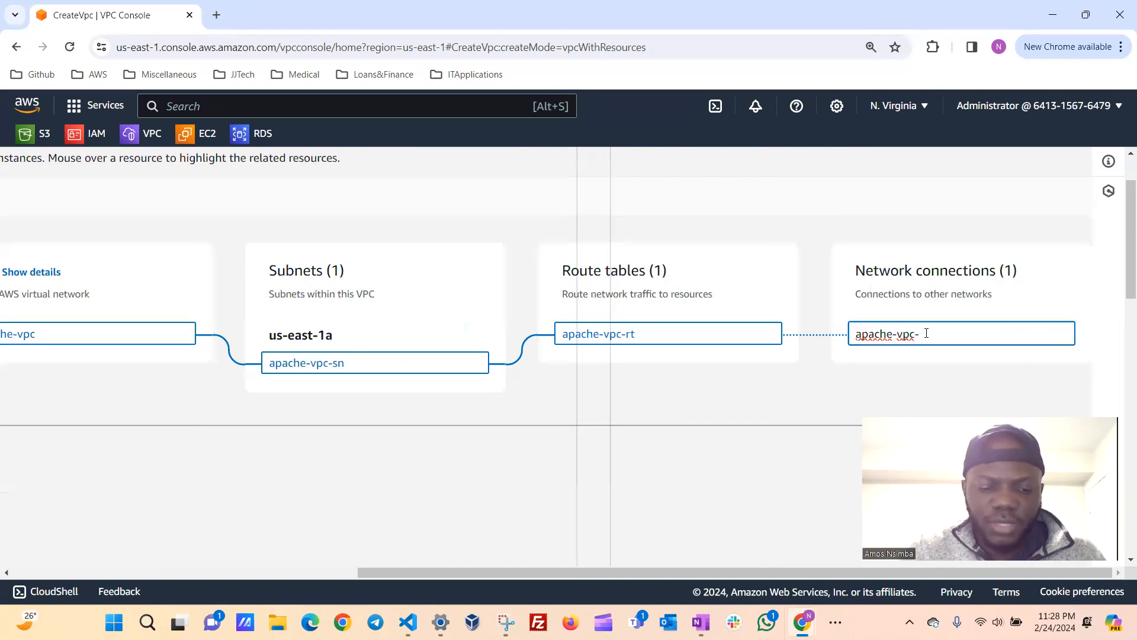
text(-igw)
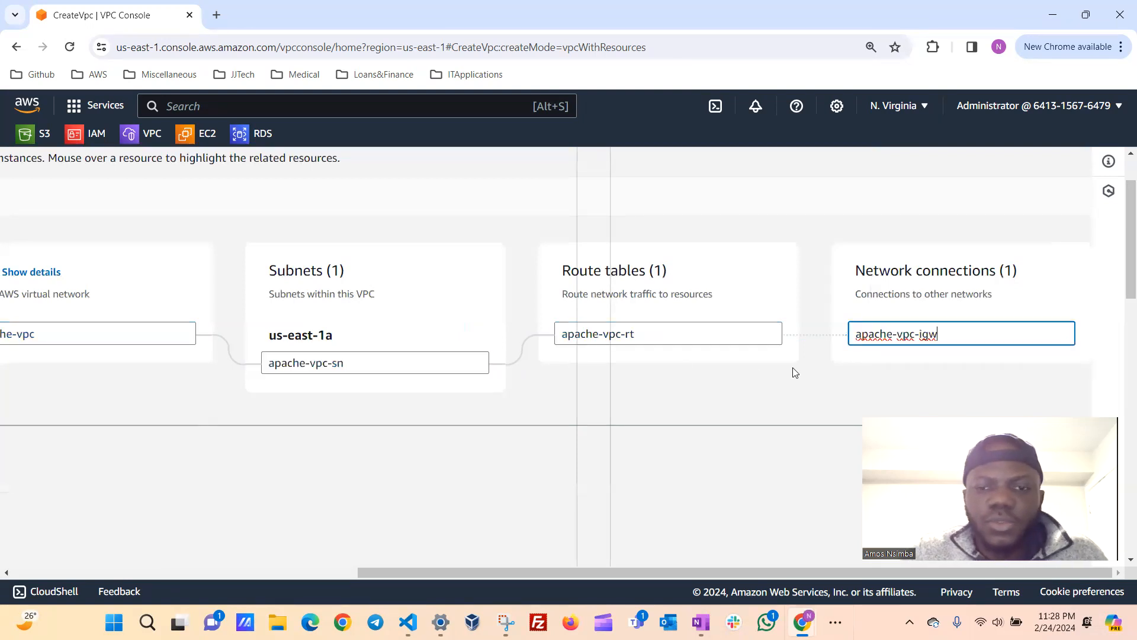
Review the VPC settings: CIDR blocks, tenancy, availability zone, and the numbers of public and private subnets.
scroll(405, 409, left, 5)
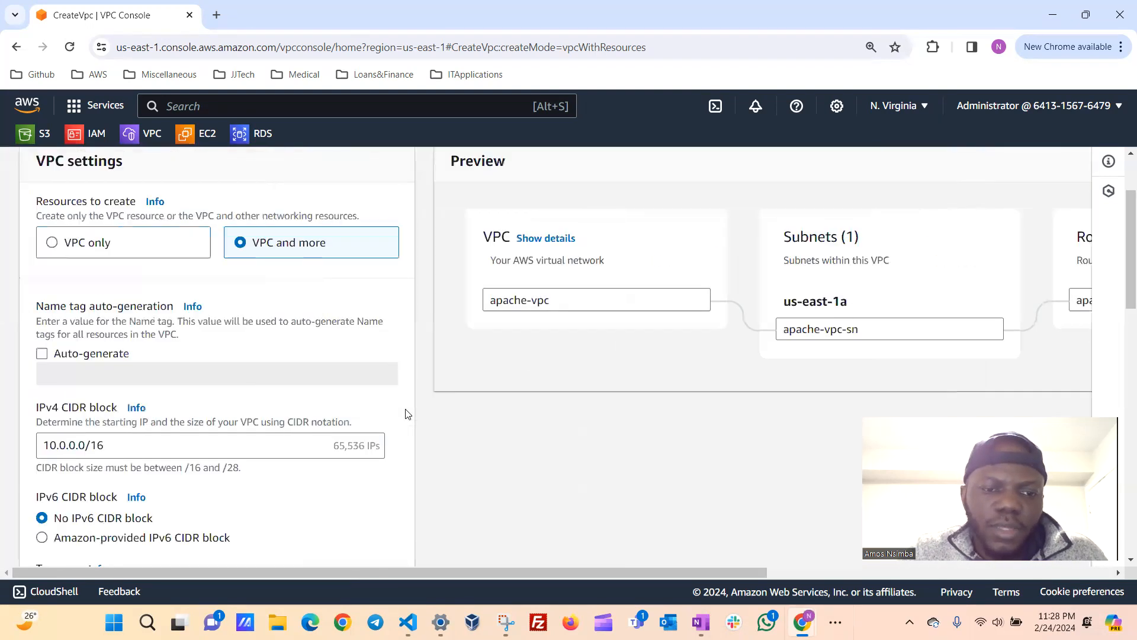
scroll(407, 411, down, 1)
scroll(209, 343, up, 2)
scroll(211, 343, up, 1)
scroll(211, 340, down, 2)
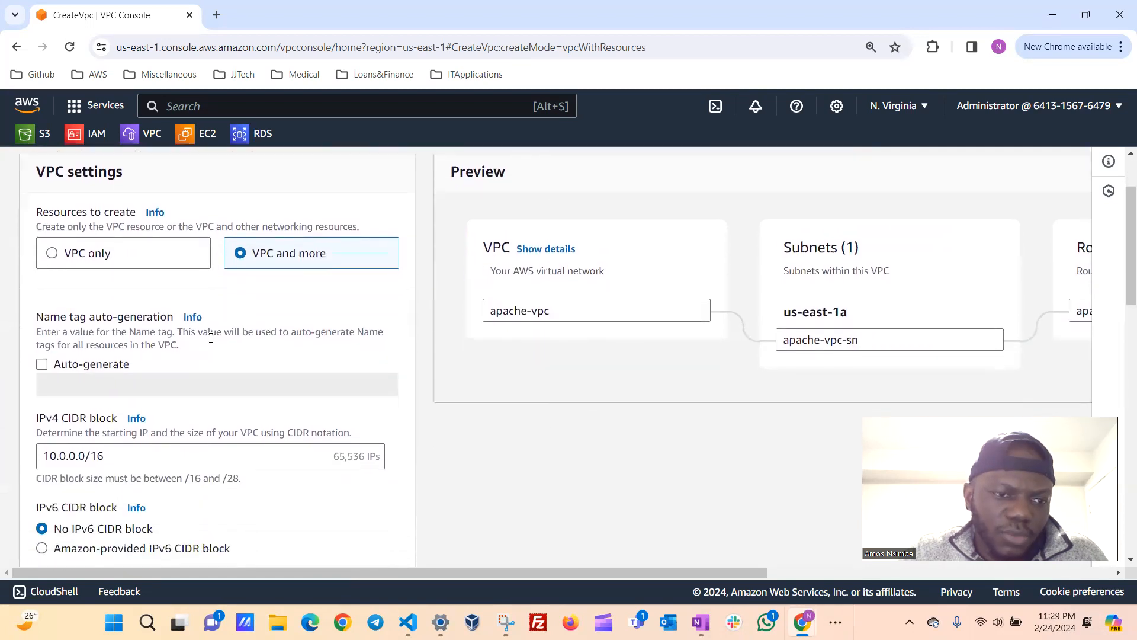
scroll(211, 338, down, 1)
scroll(224, 434, down, 3)
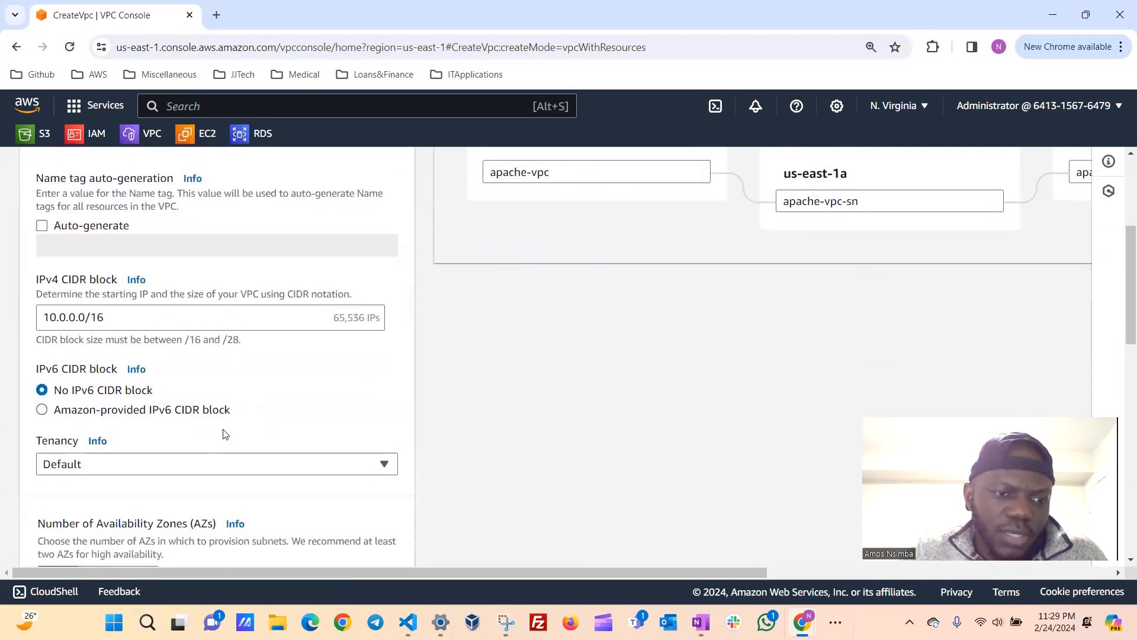
scroll(224, 437, down, 1)
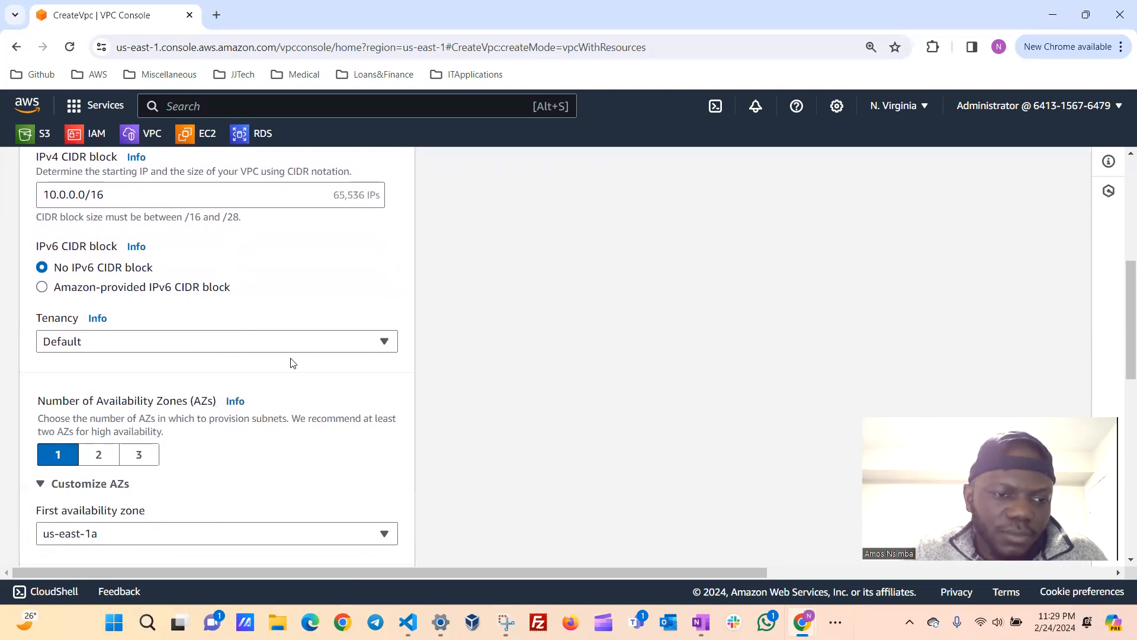
scroll(290, 364, down, 1)
scroll(198, 378, down, 1)
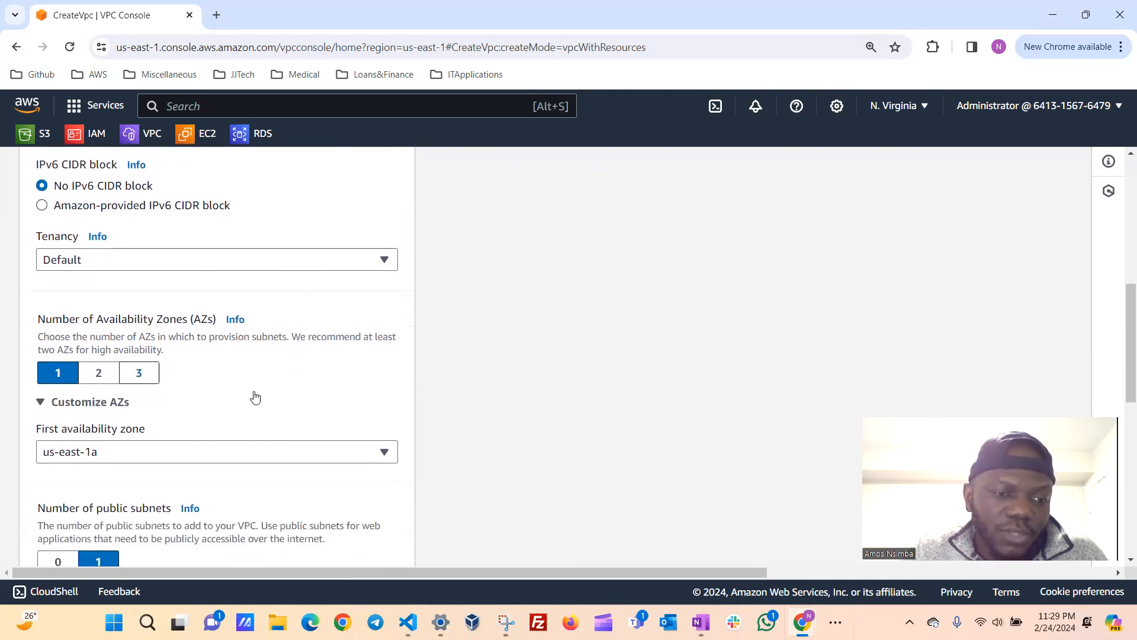
scroll(278, 408, down, 1)
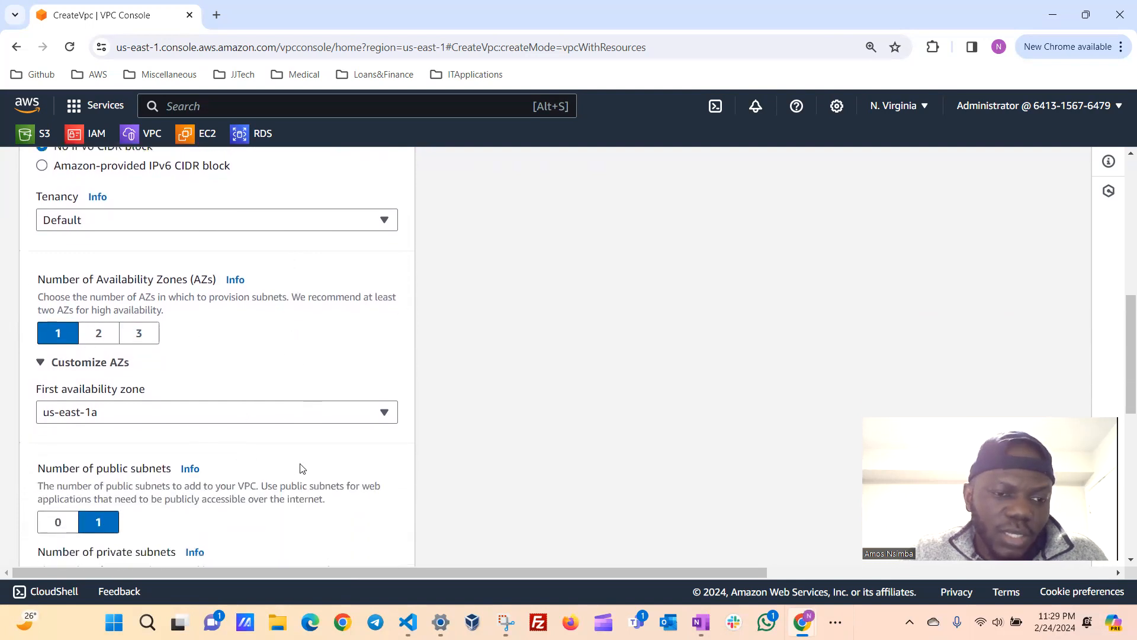
scroll(300, 465, down, 2)
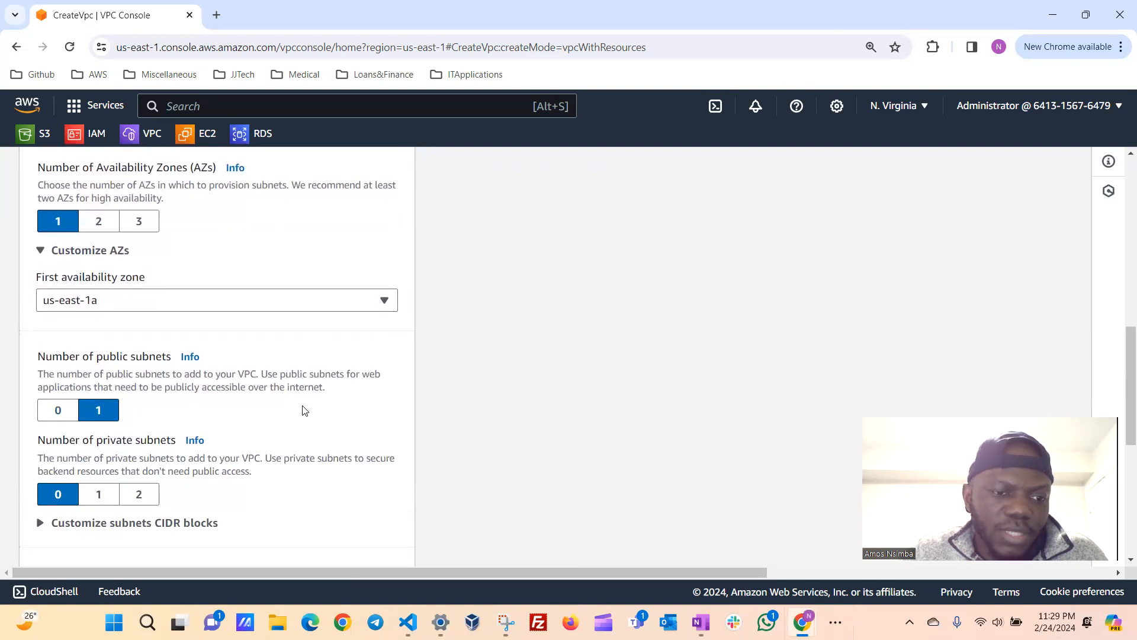
scroll(304, 410, down, 1)
scroll(345, 472, down, 3)
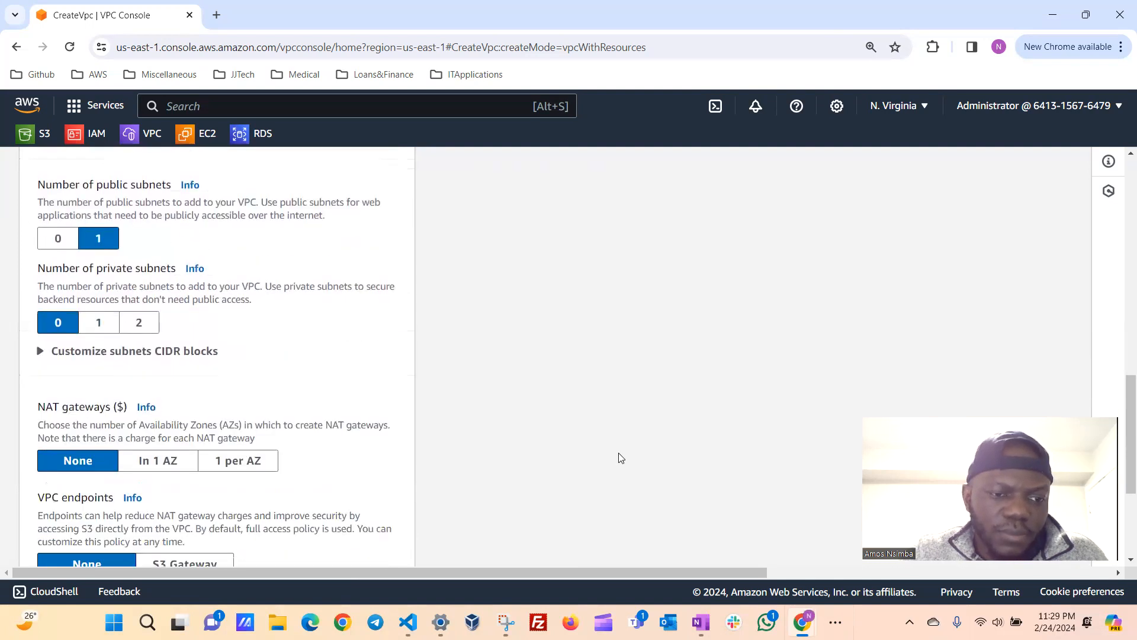
Create the VPC with no NAT gateways or VPC endpoints and with both DNS options enabled.
scroll(621, 458, down, 3)
scroll(620, 458, right, 1)
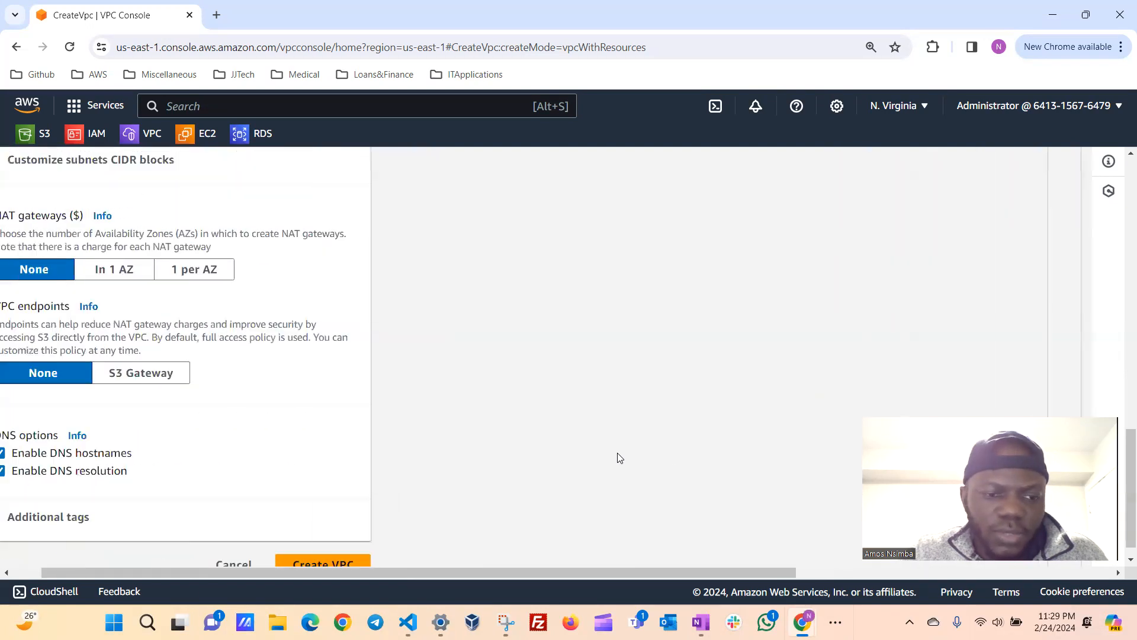
scroll(620, 458, down, 1)
scroll(619, 458, left, 1)
click(336, 542)
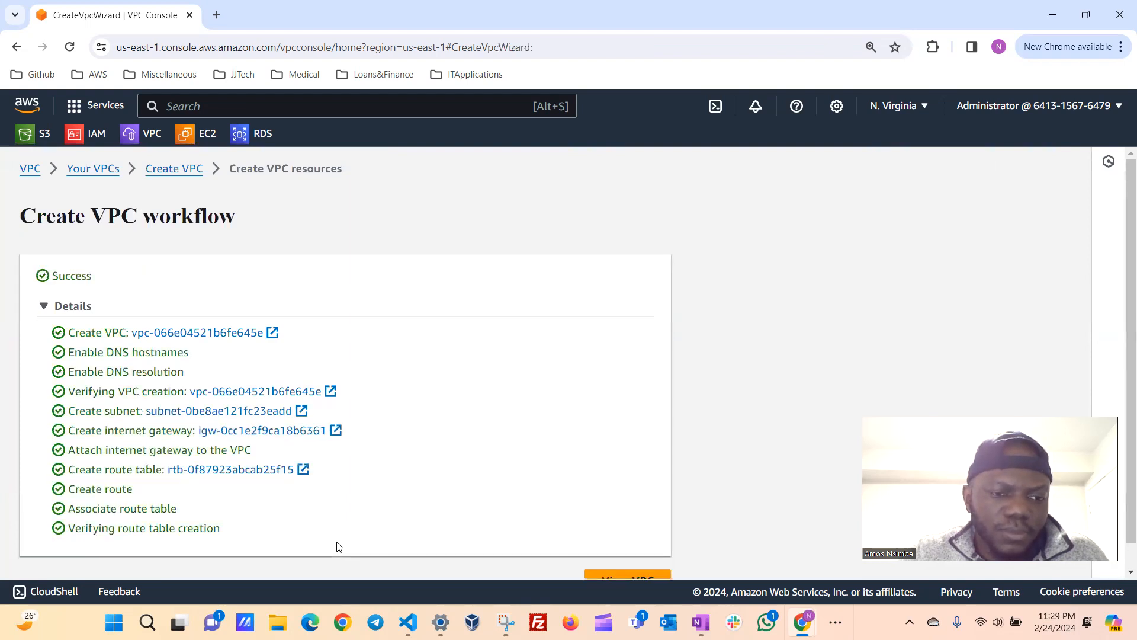
Open the details of the newly created VPC and check its state.
scroll(513, 484, down, 1)
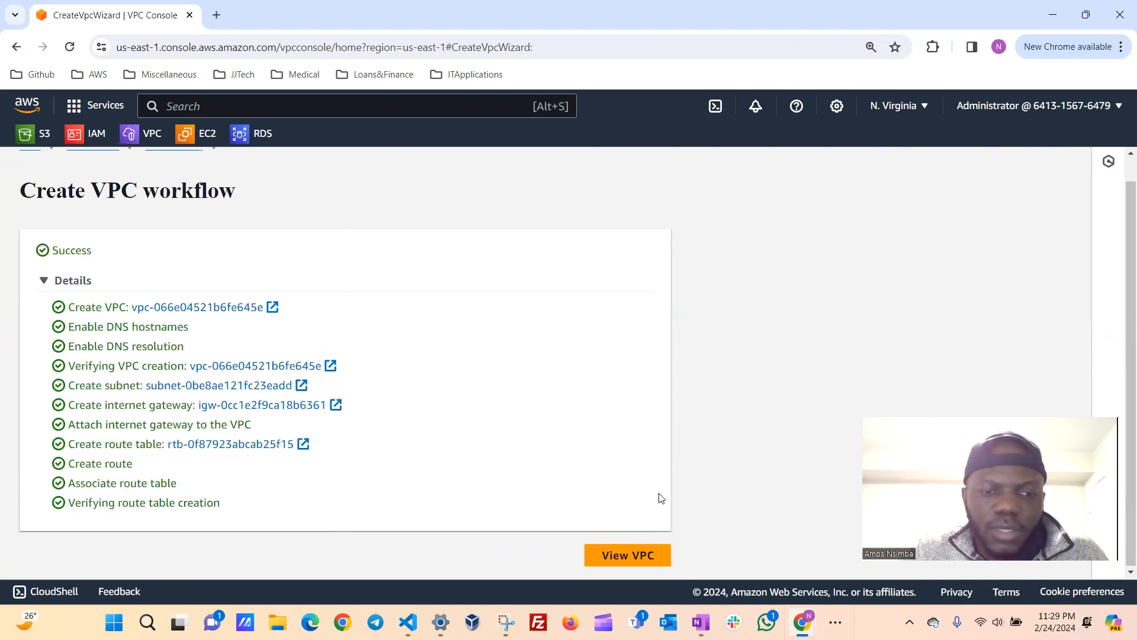
click(628, 554)
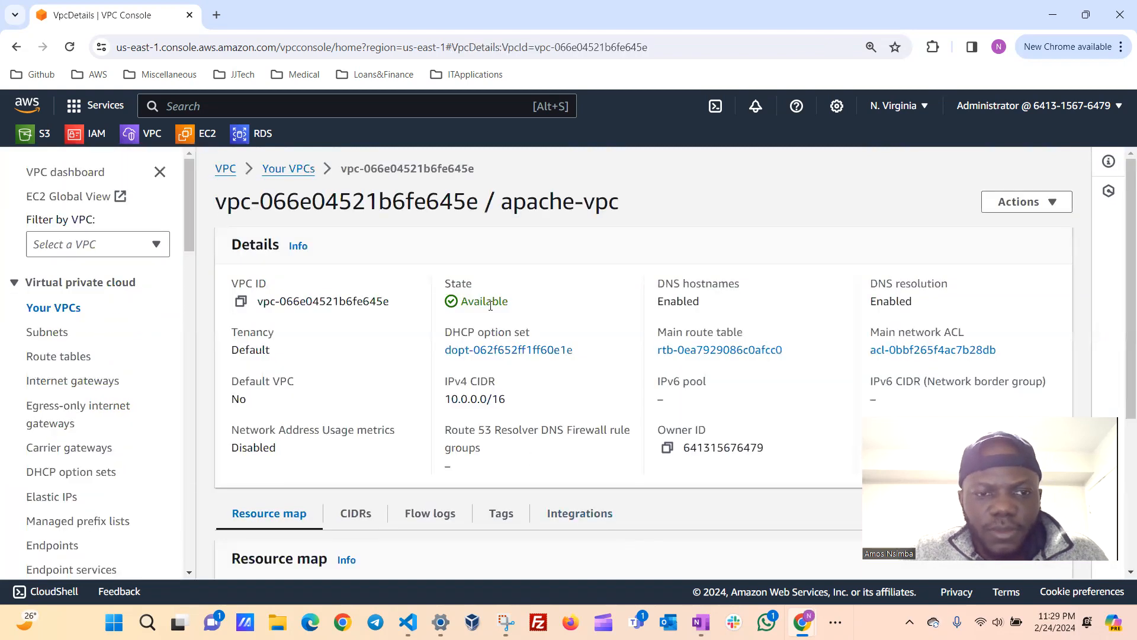
drag(536, 312, 440, 310)
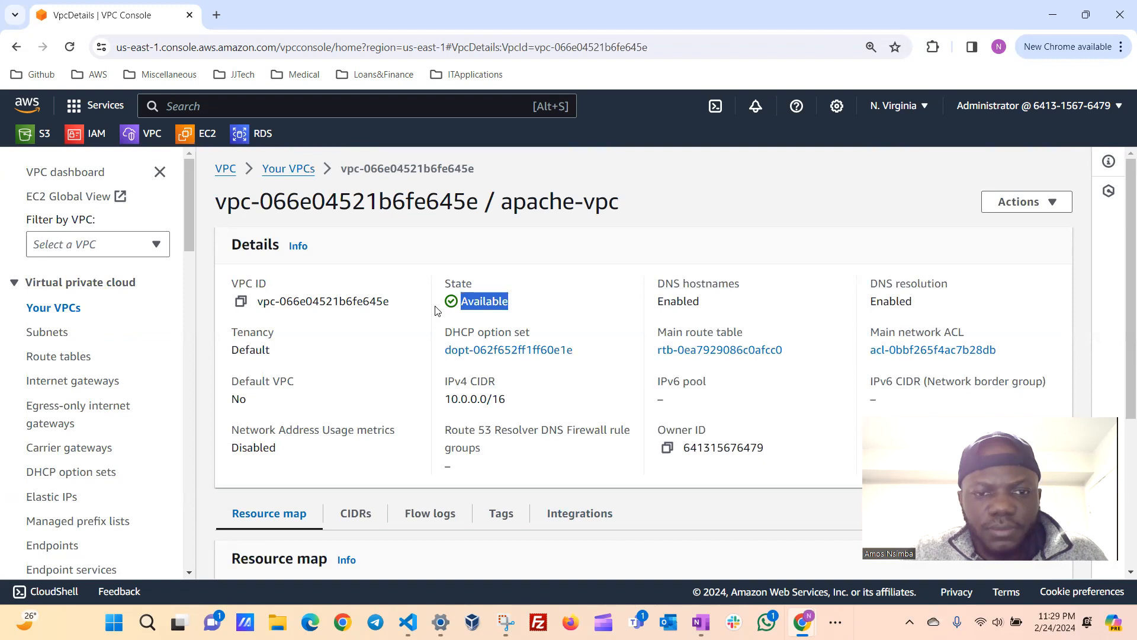
click(552, 292)
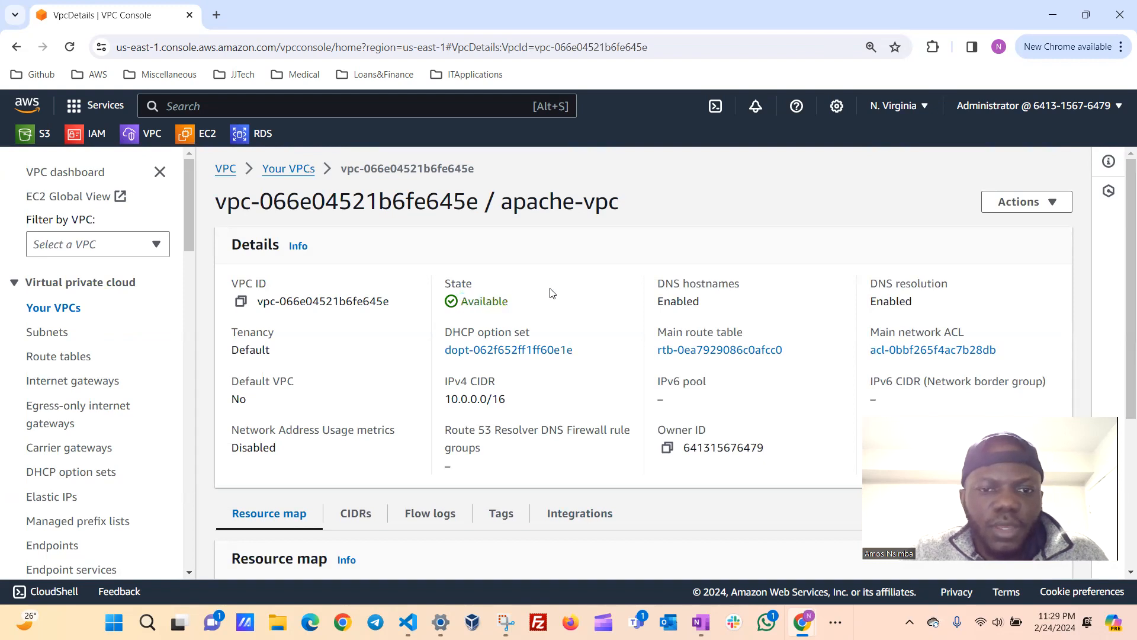
Go to the list of all VPCs and enlarge the list area to show every entry.
click(285, 170)
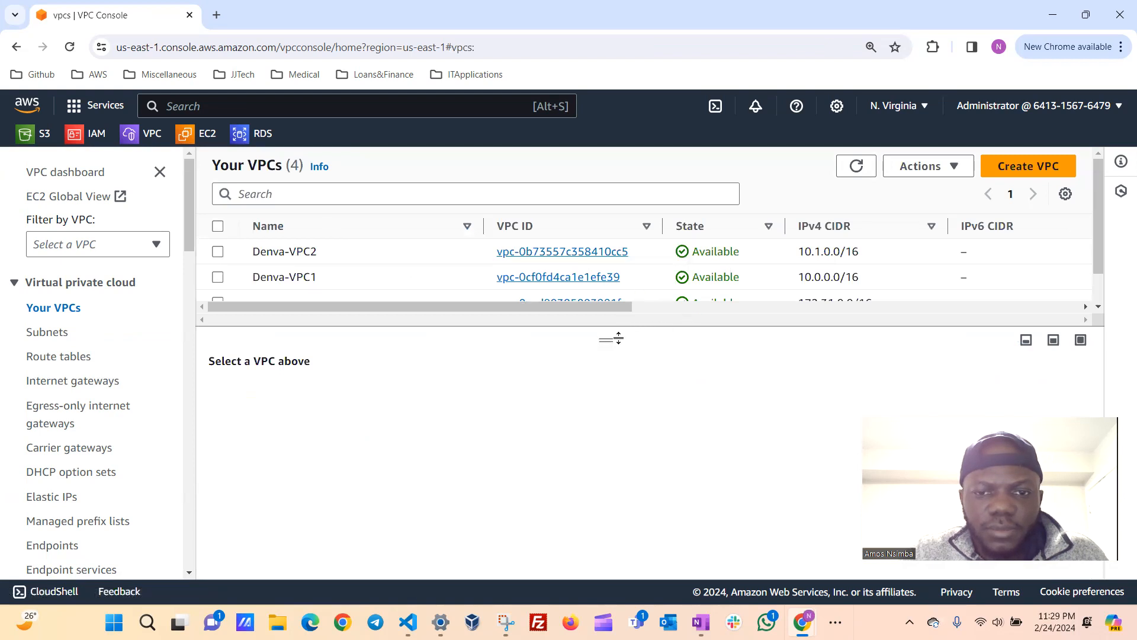
drag(606, 356, 607, 413)
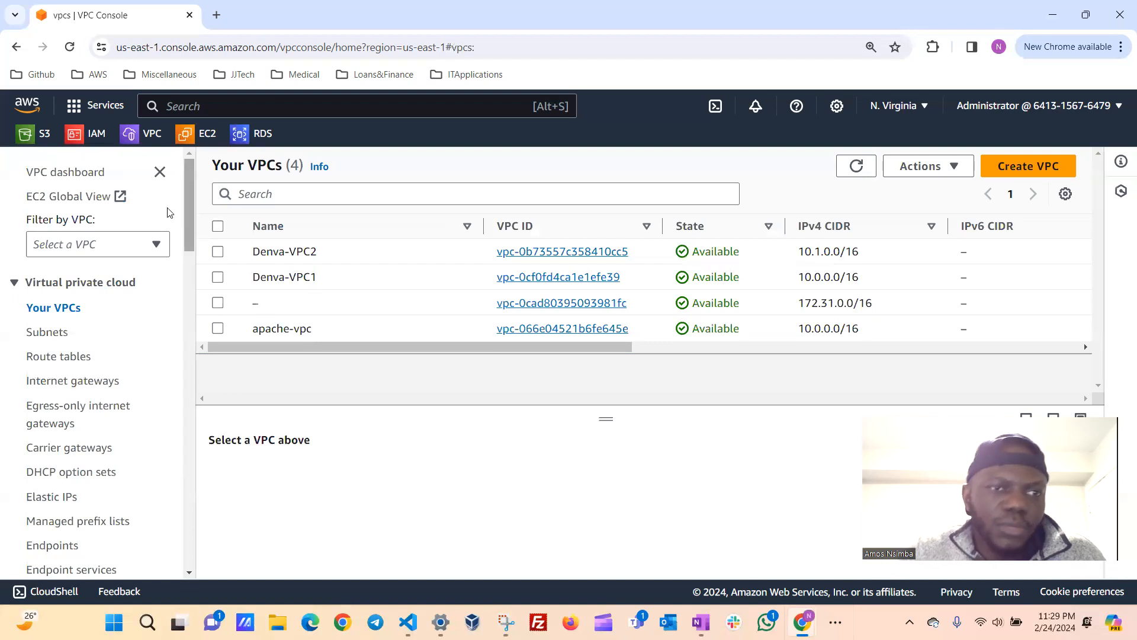
Duplicate the VPC console browser tab and search for ec2 in the copy to open the EC2 service.
right_click(121, 23)
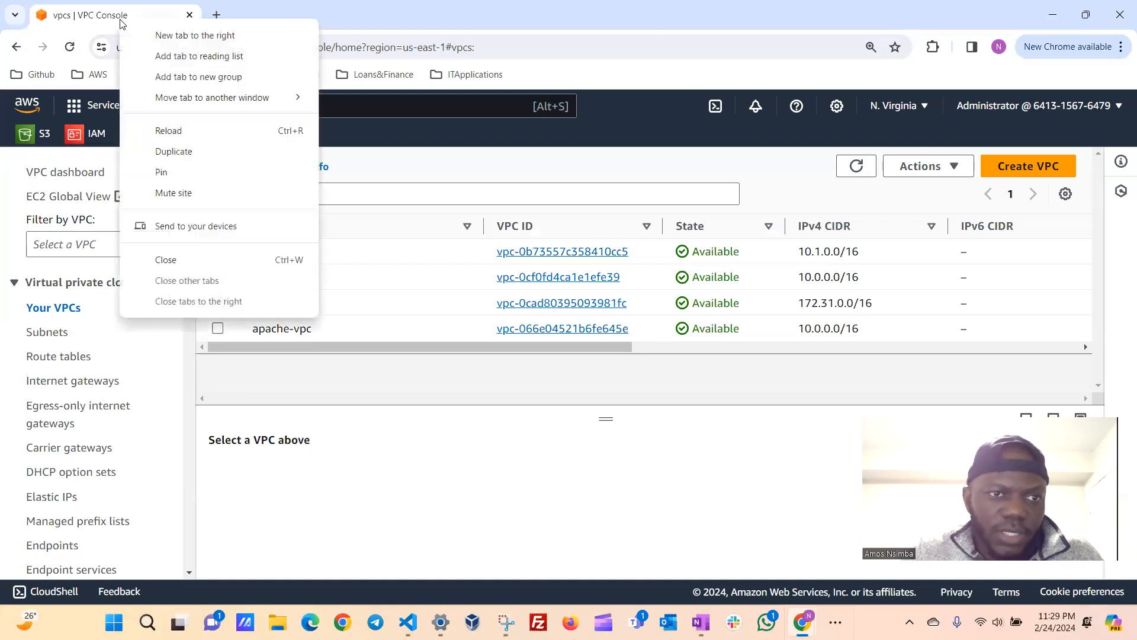
key(Escape)
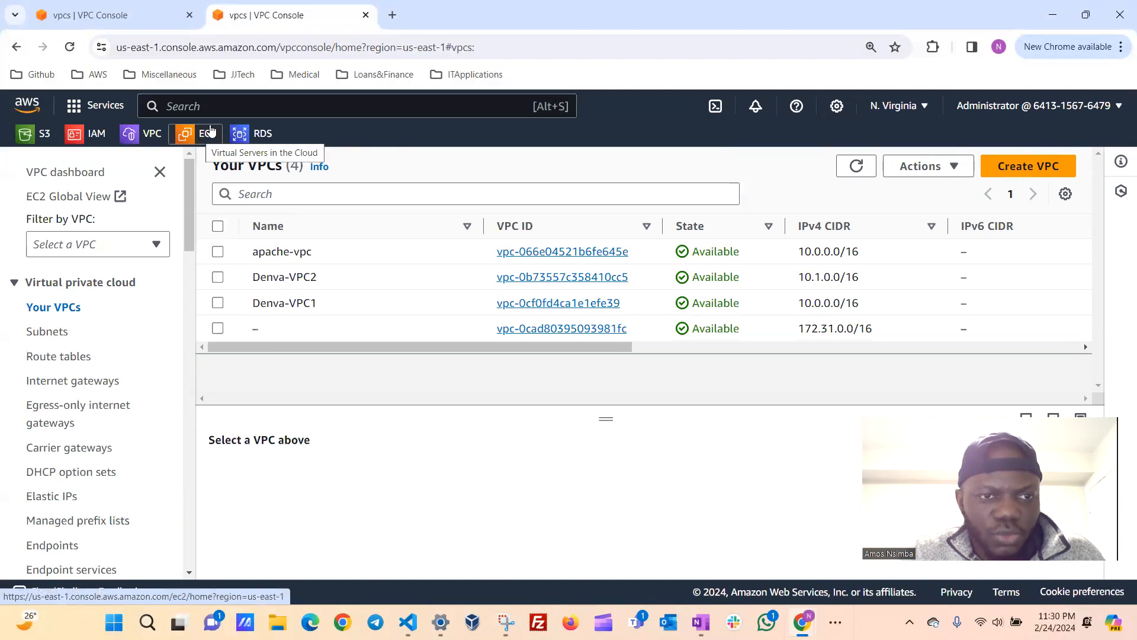
click(209, 106)
text(ec2)
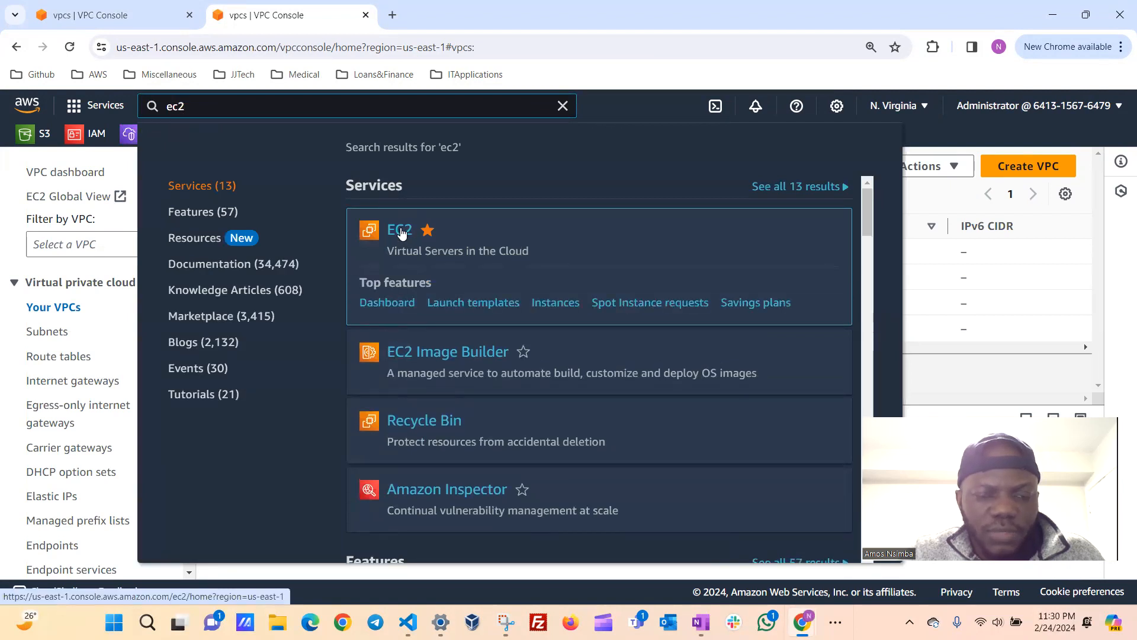
click(400, 230)
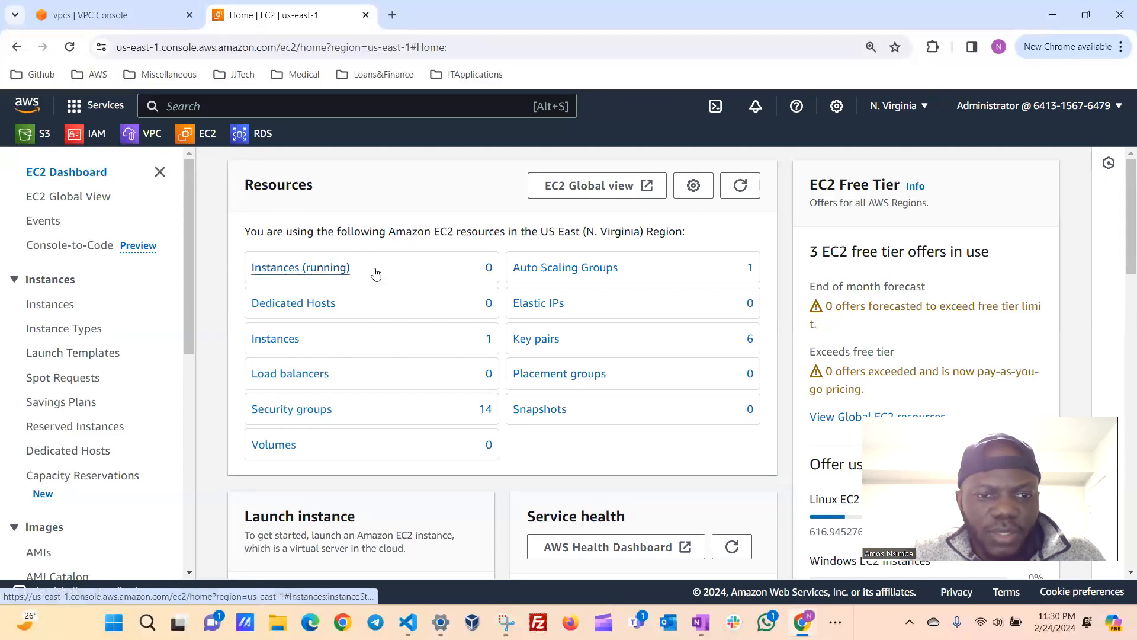
Start launching a new EC2 instance from the dashboard and name it apache-vm.
scroll(371, 342, down, 2)
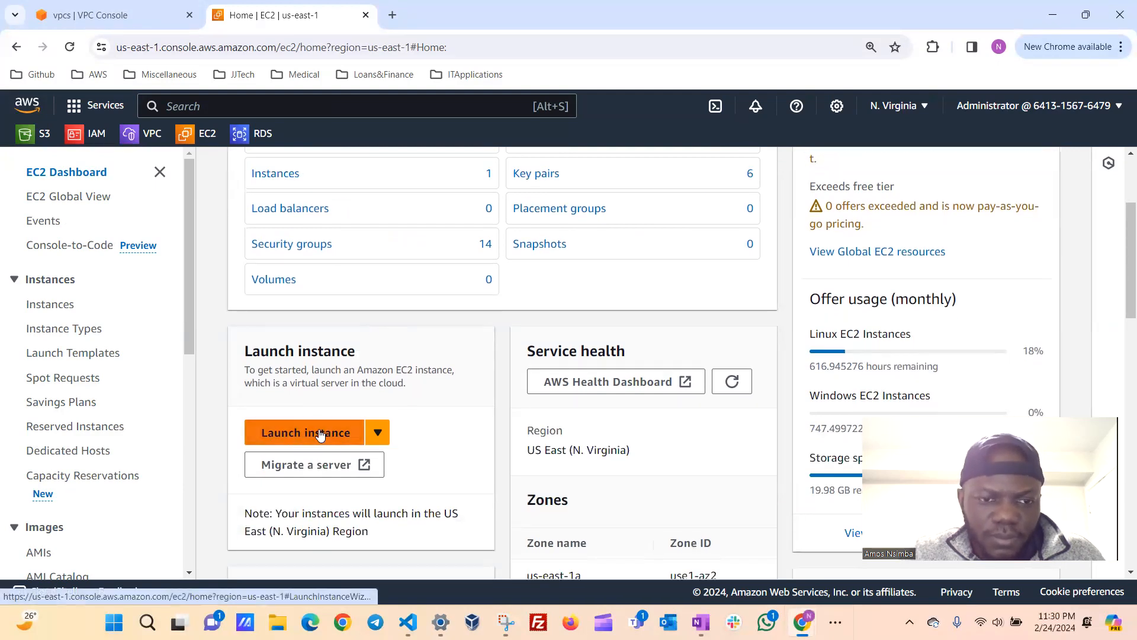
click(320, 434)
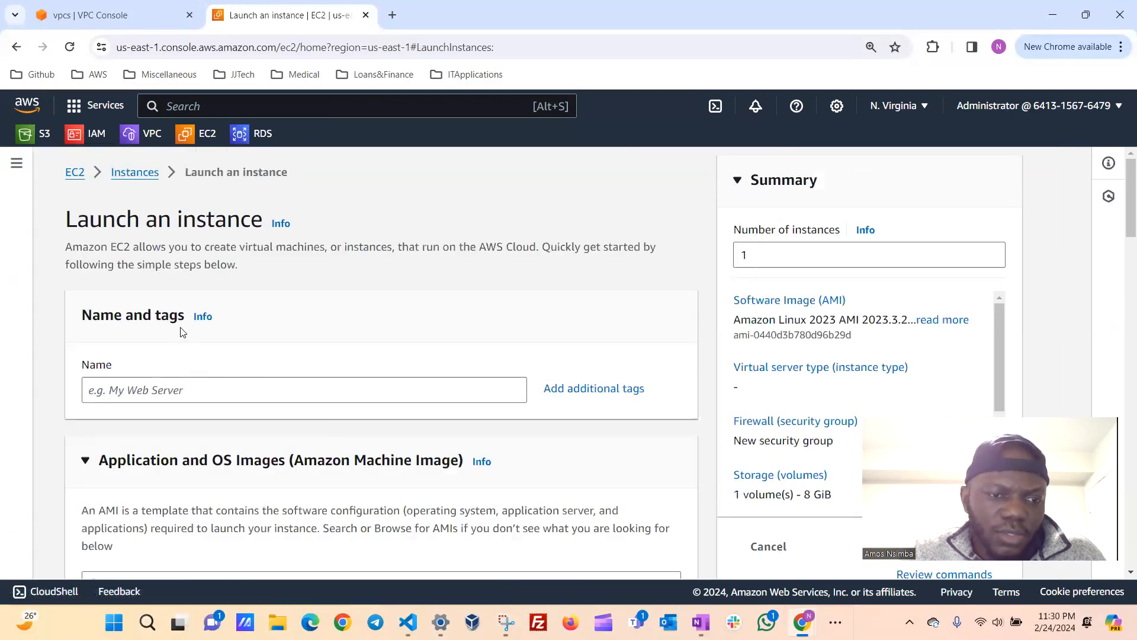
scroll(183, 333, down, 1)
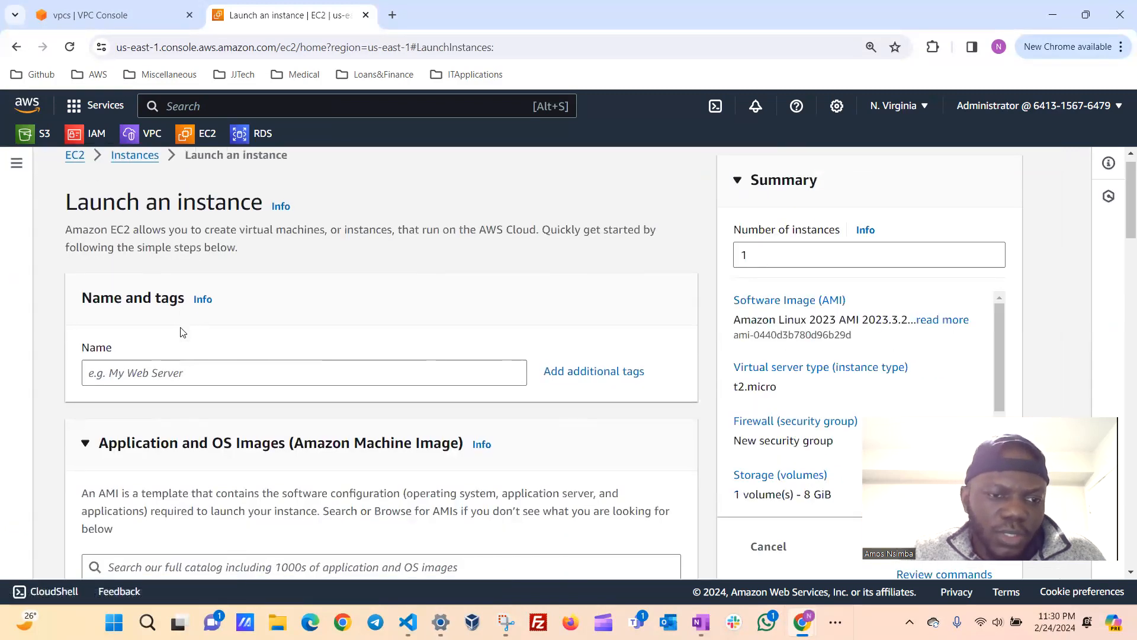
click(232, 373)
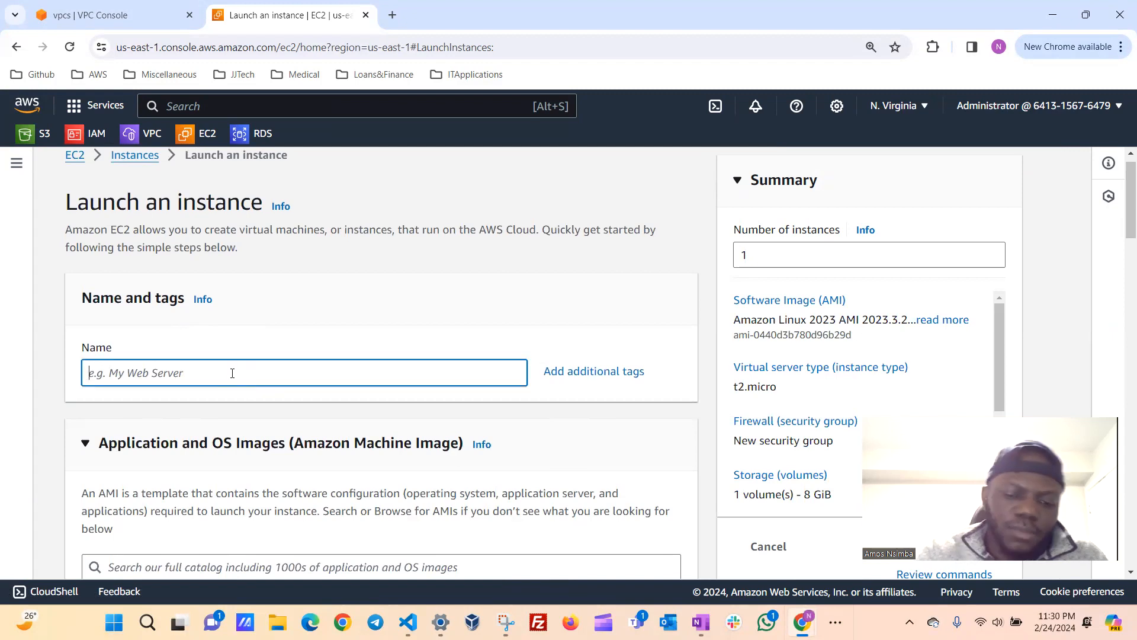
text(pa)
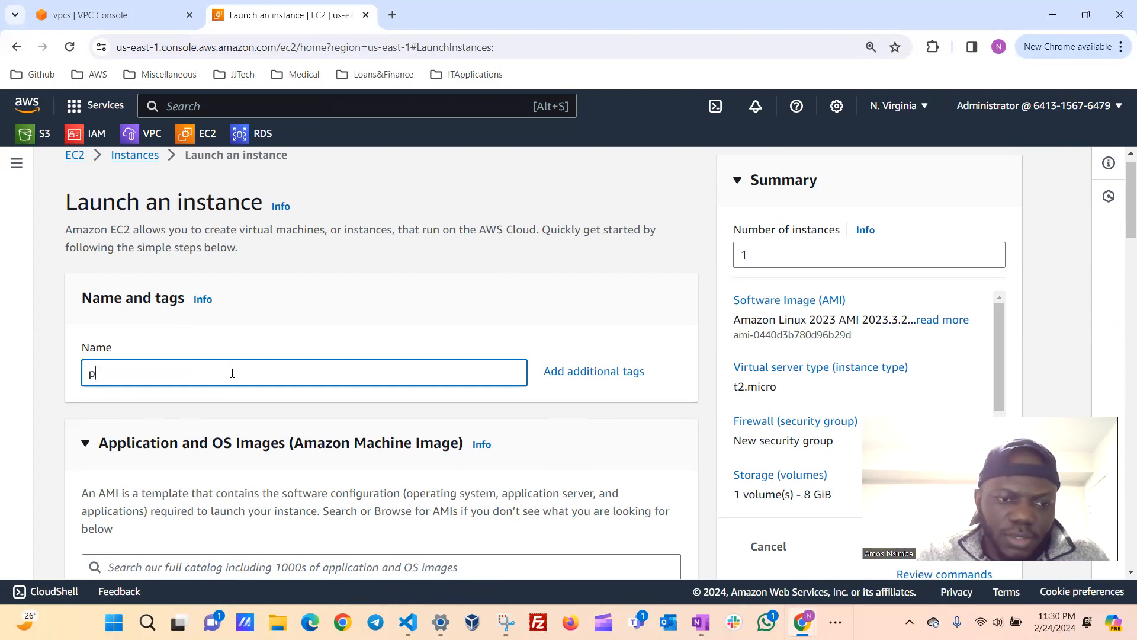
key(BackSpace)
text(apa)
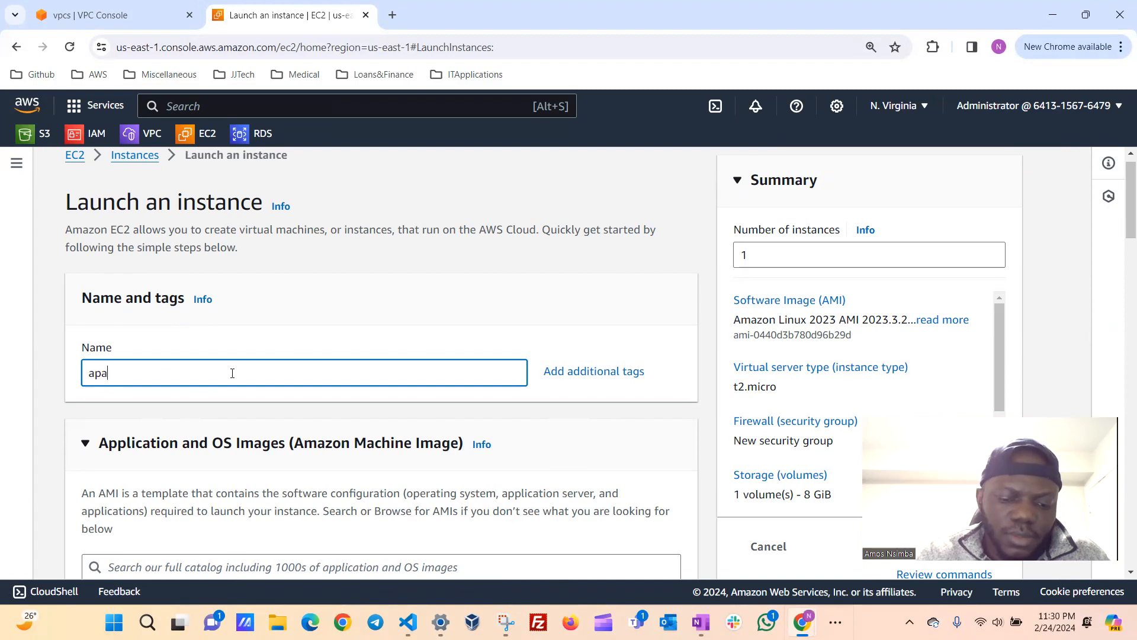
text(che-vm)
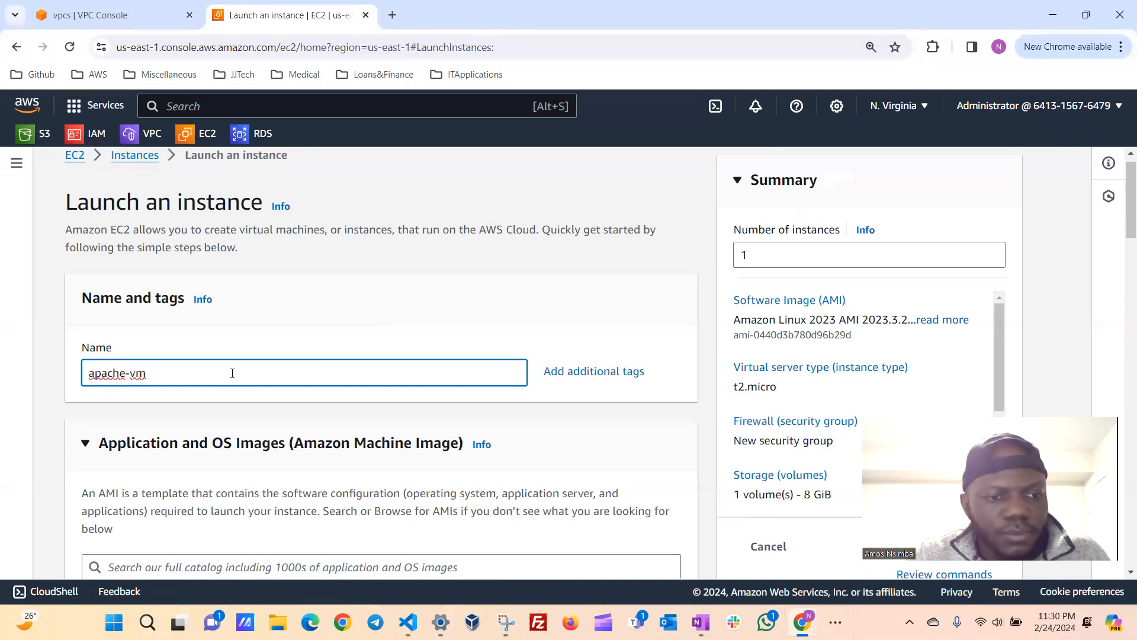
Review the preselected machine image, its architecture and the instance type for the new instance.
scroll(232, 373, down, 3)
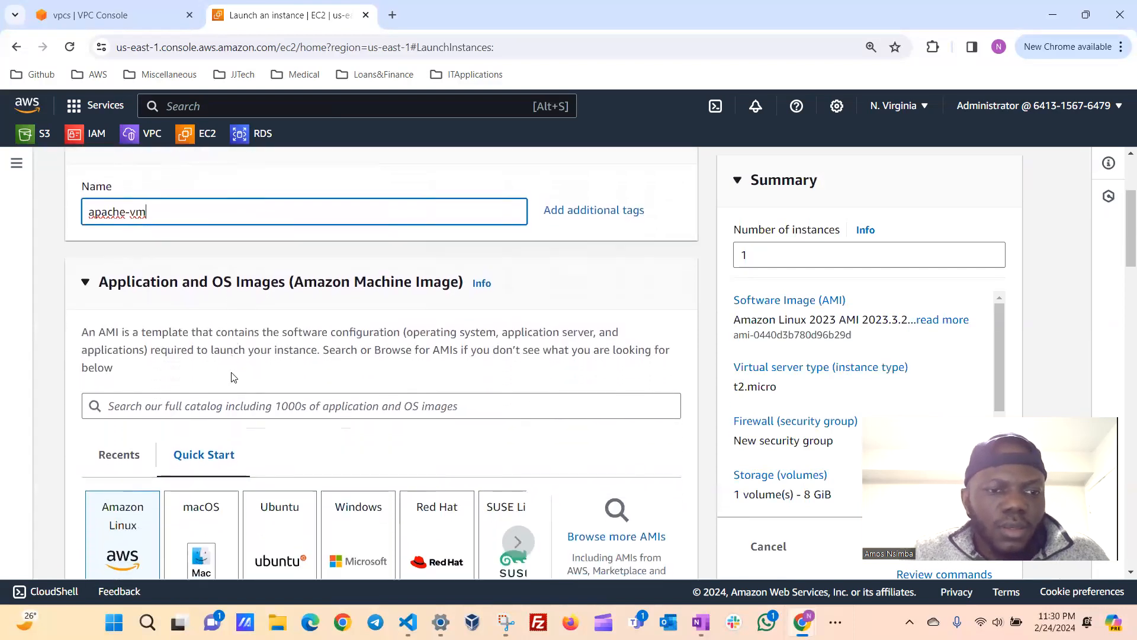
scroll(232, 374, down, 2)
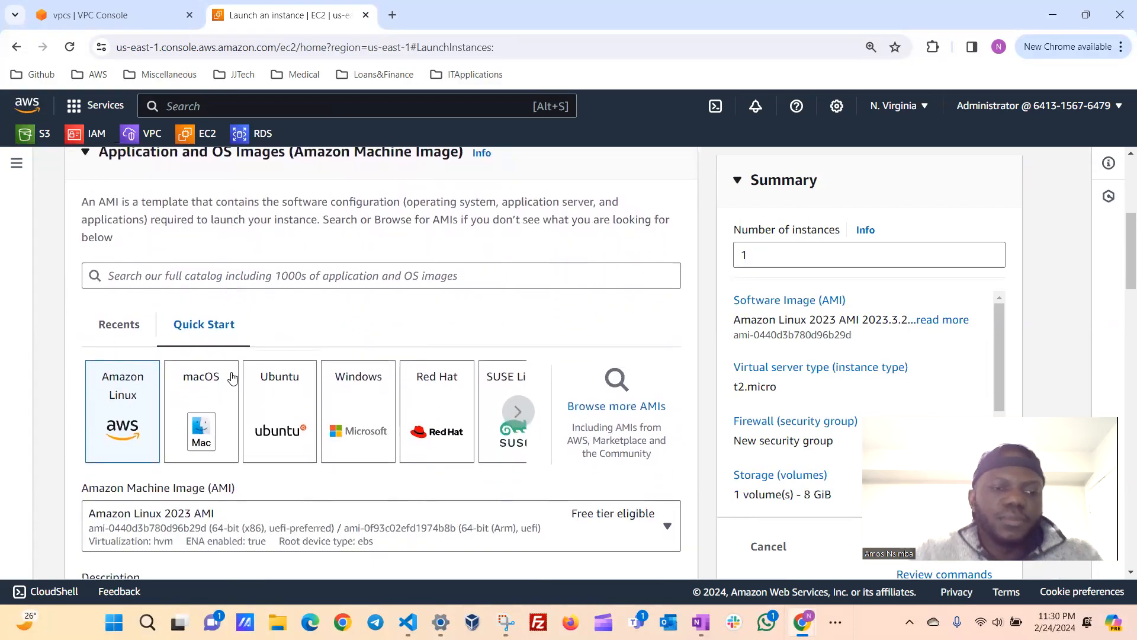
scroll(208, 468, down, 1)
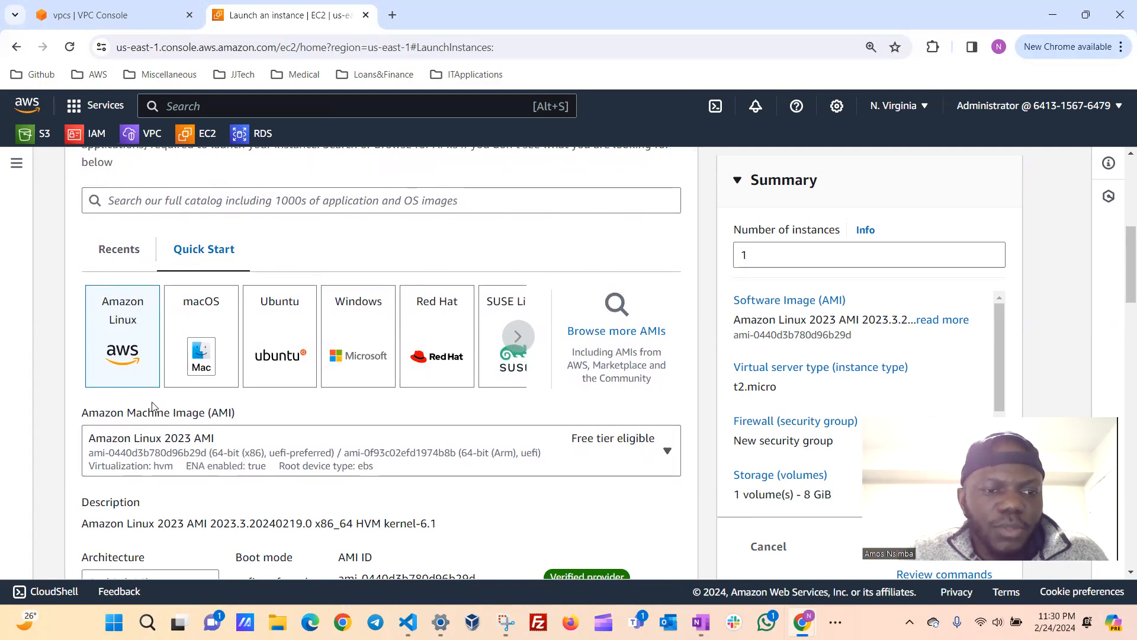
scroll(554, 459, down, 1)
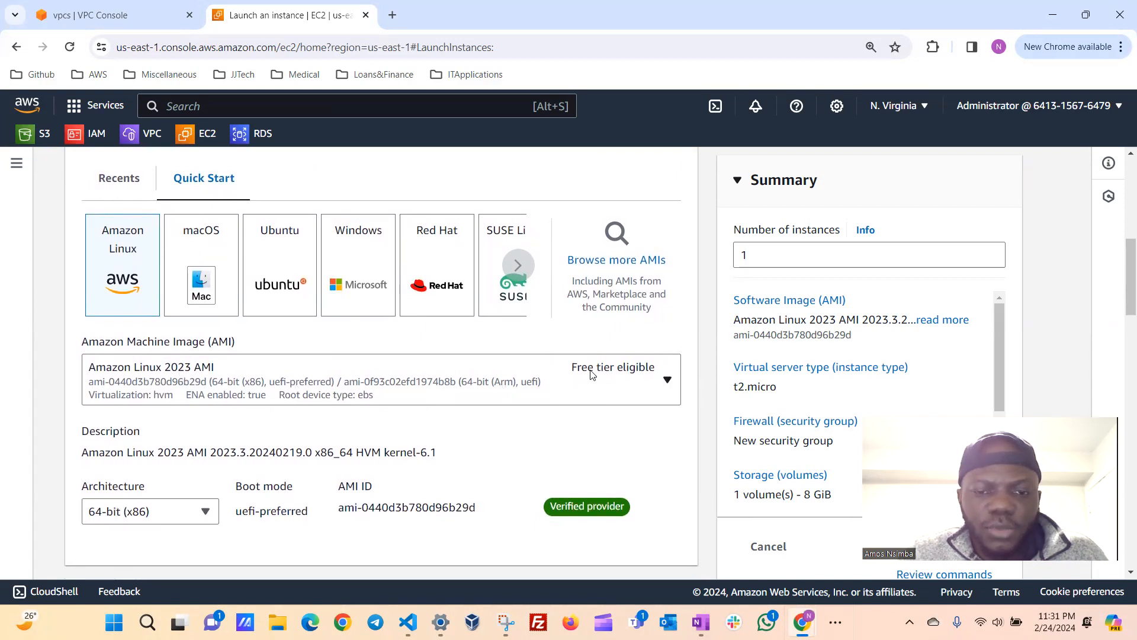
scroll(589, 373, down, 1)
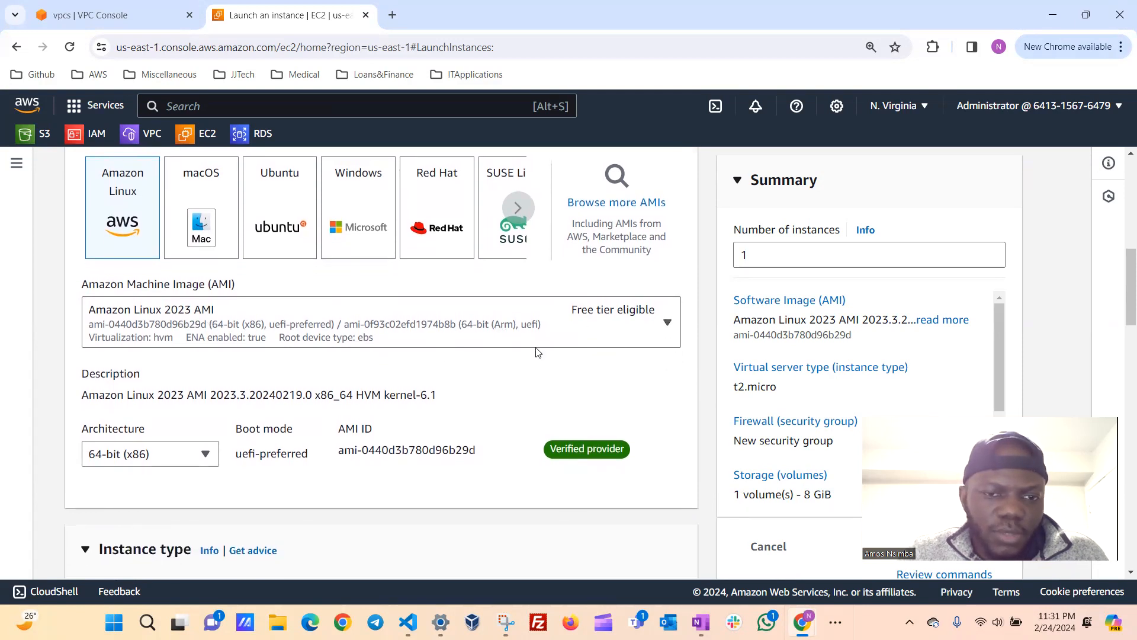
scroll(483, 365, down, 1)
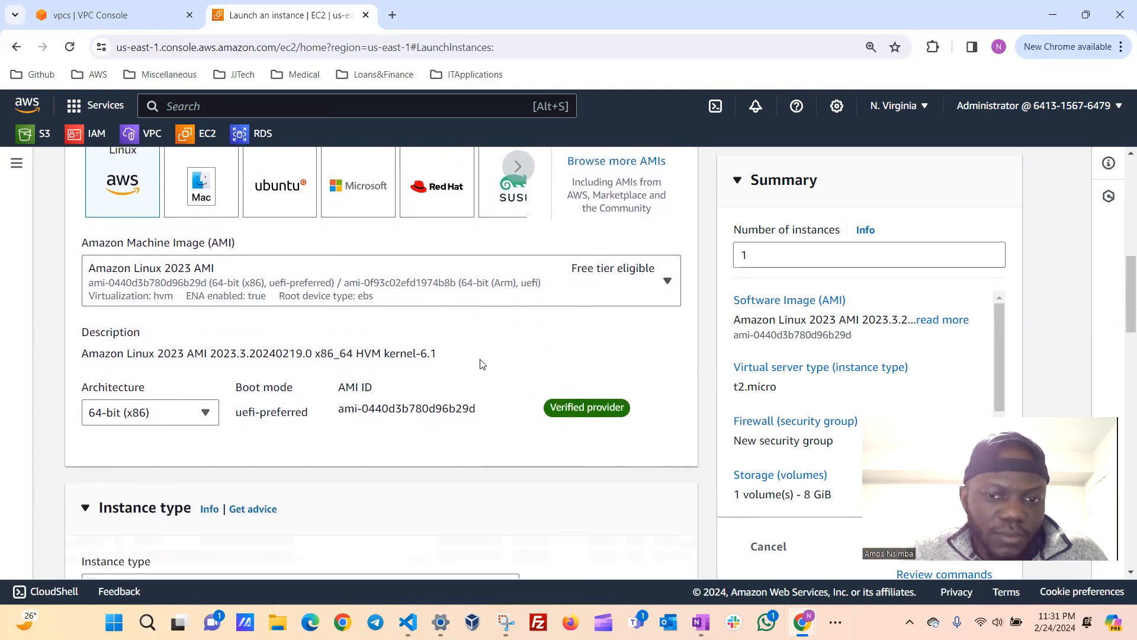
scroll(407, 380, down, 1)
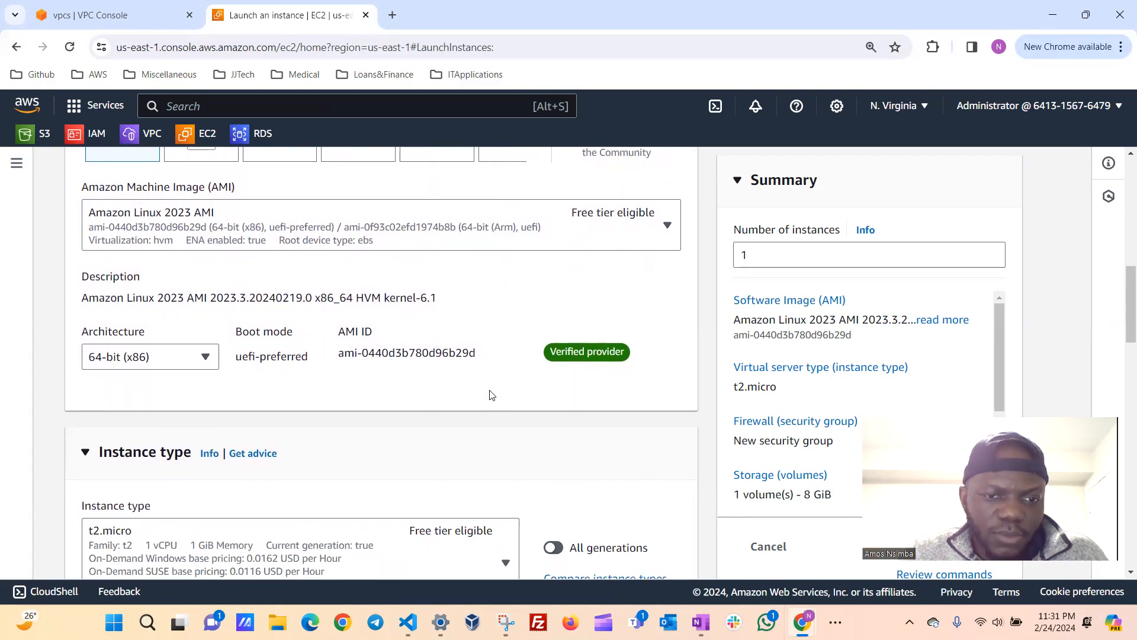
scroll(490, 394, down, 2)
scroll(490, 394, down, 1)
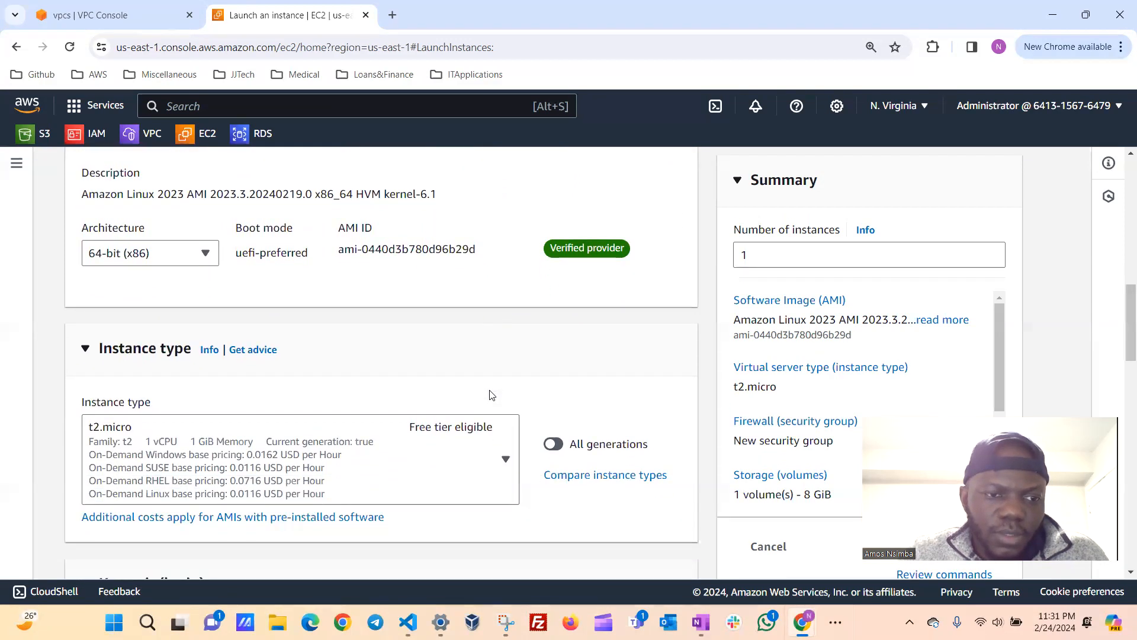
Look through the available instance types for the new instance and keep t2.micro.
scroll(491, 394, down, 1)
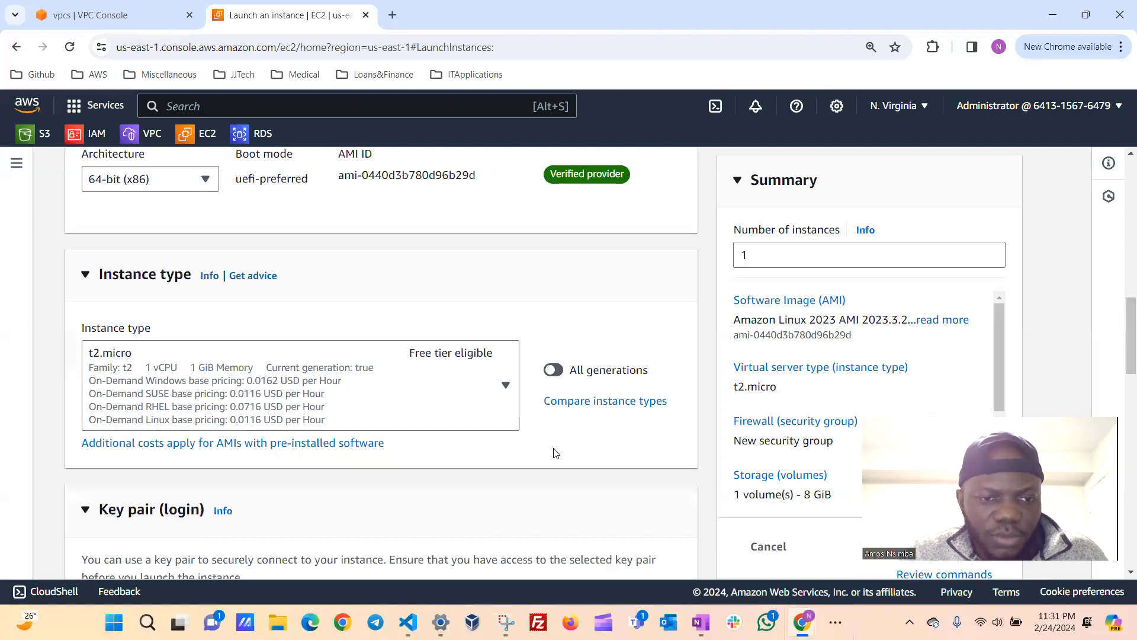
scroll(555, 453, down, 1)
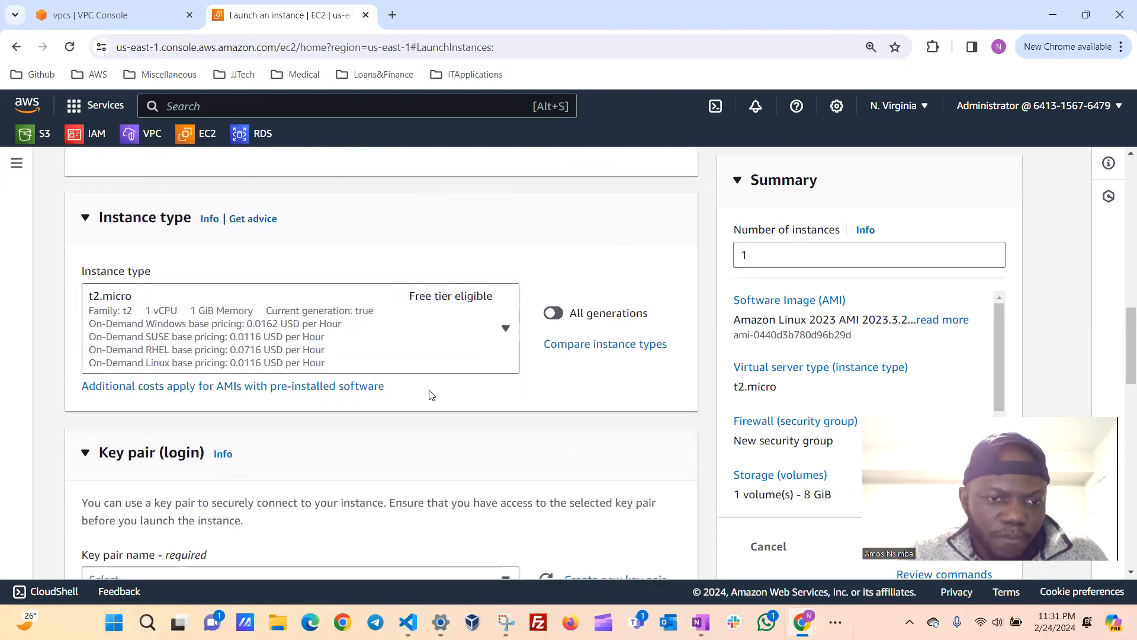
click(507, 330)
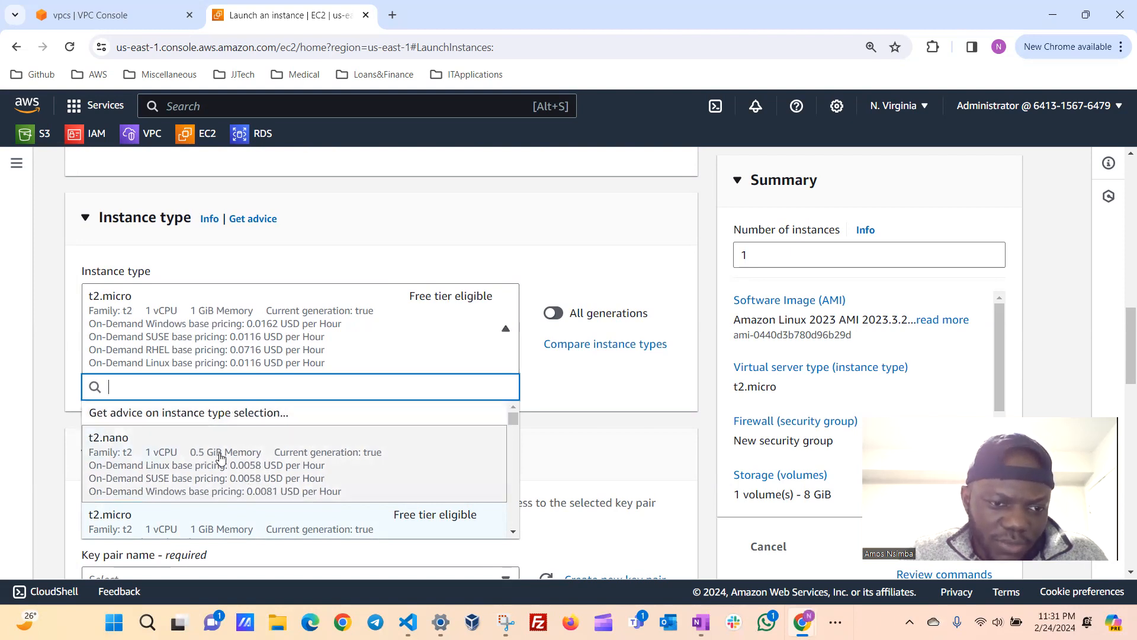
scroll(221, 459, down, 1)
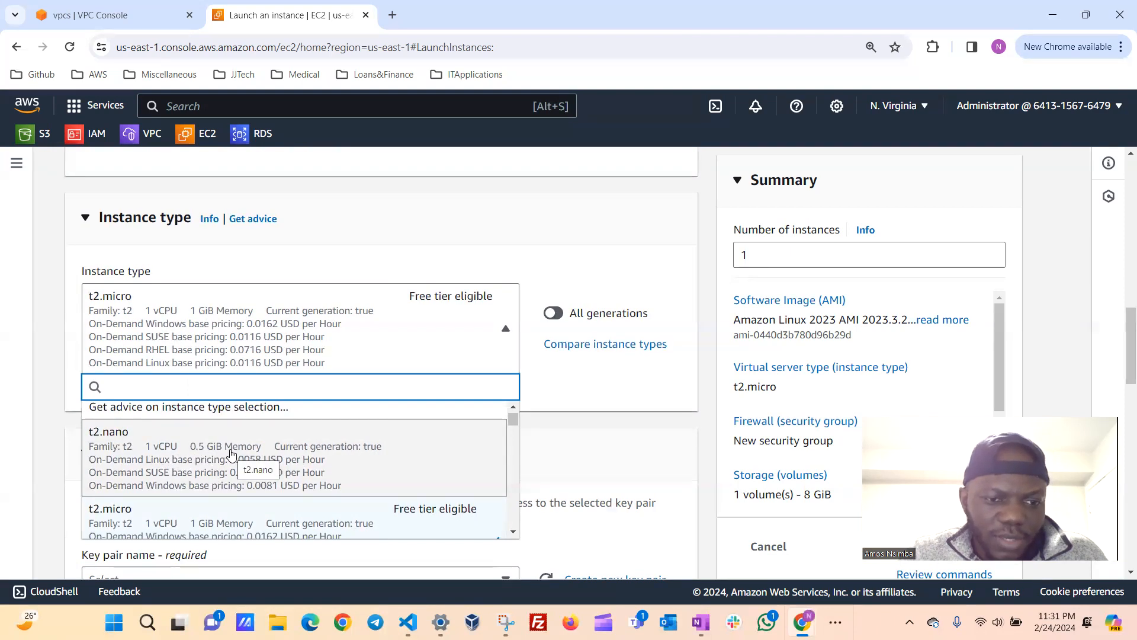
scroll(319, 473, down, 1)
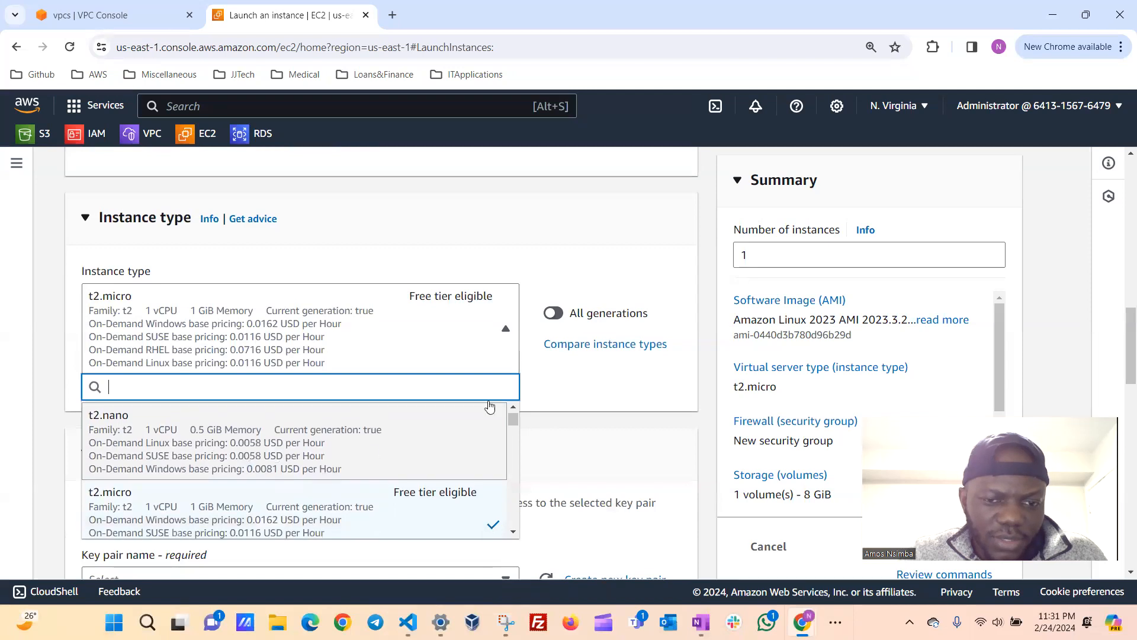
click(555, 395)
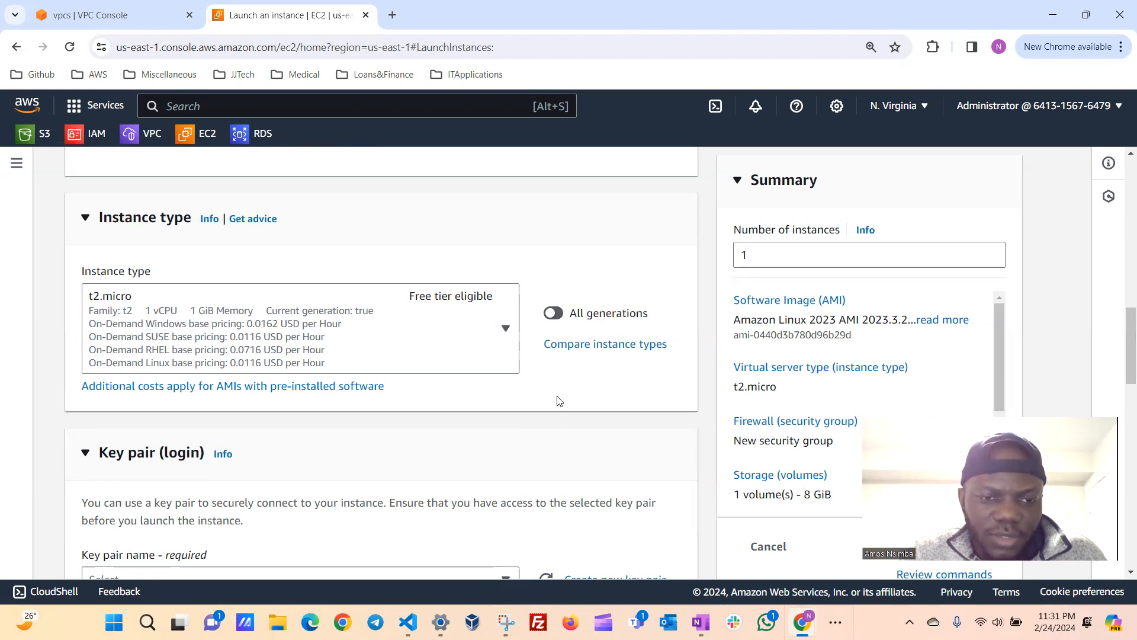
Create a new RSA key pair named apache-key in .pem format for logging in to the instance.
scroll(559, 401, down, 1)
scroll(558, 401, down, 3)
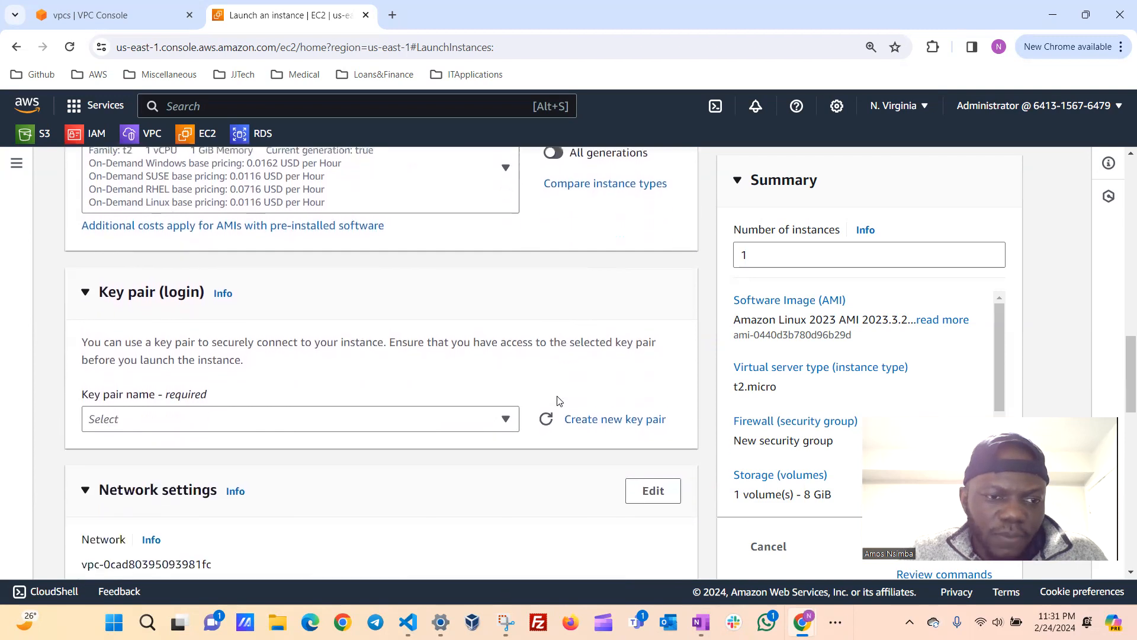
scroll(557, 401, down, 1)
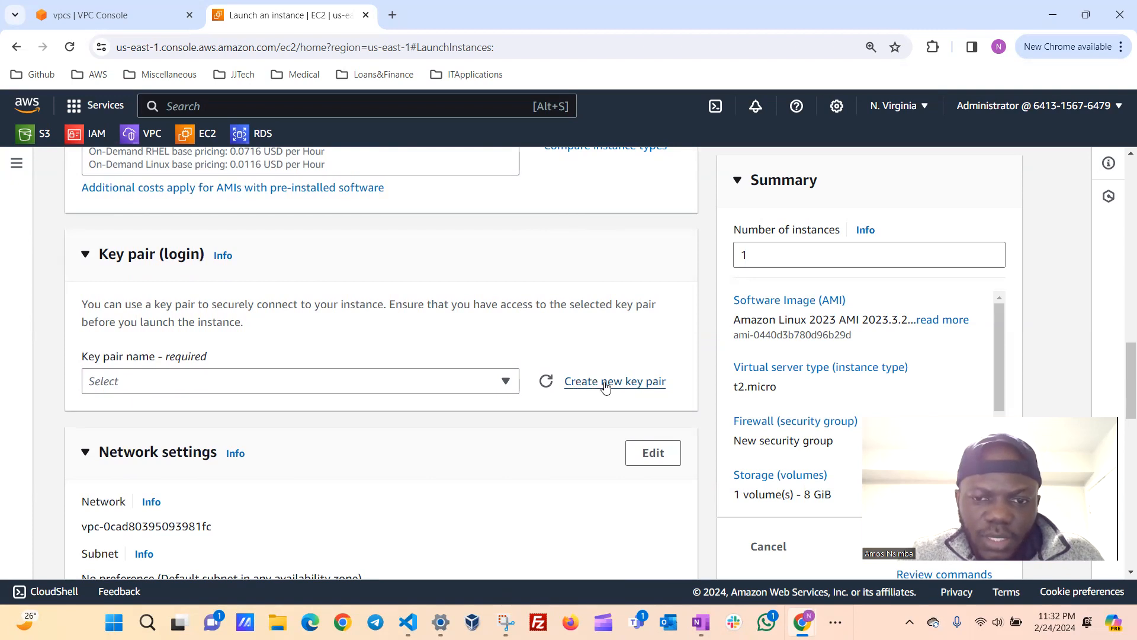
click(605, 384)
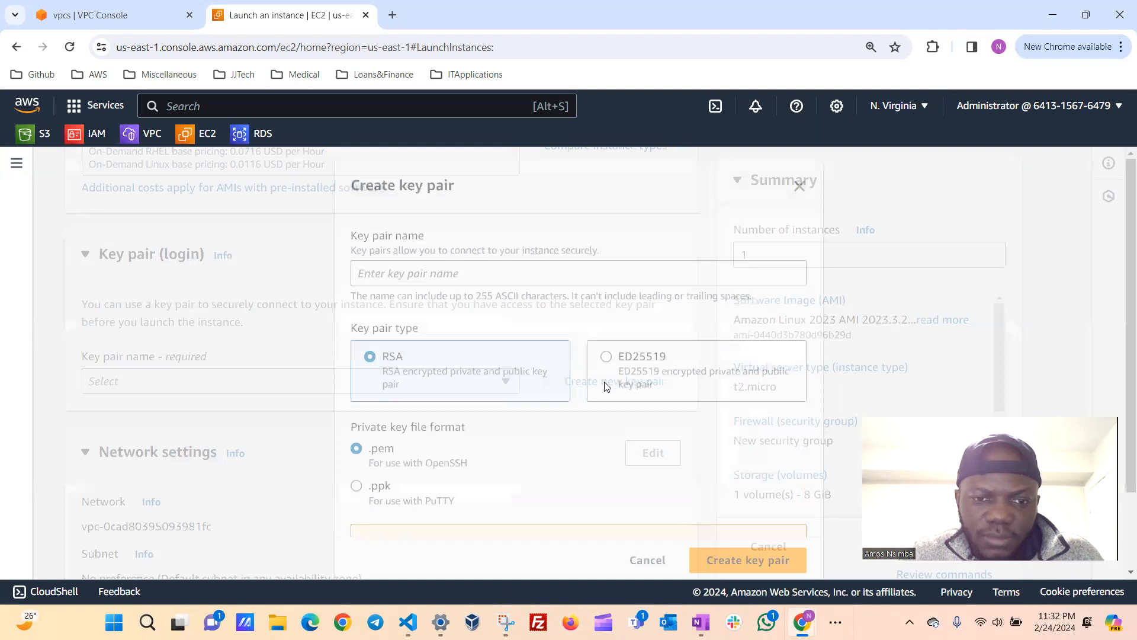
scroll(439, 404, down, 1)
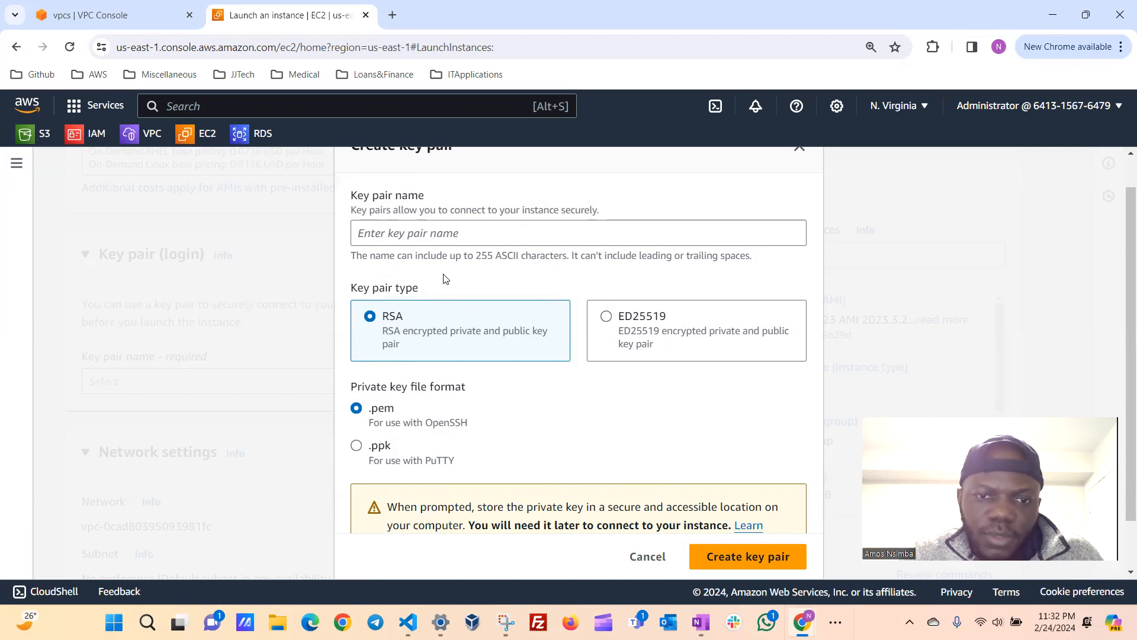
click(442, 231)
text(apache-key)
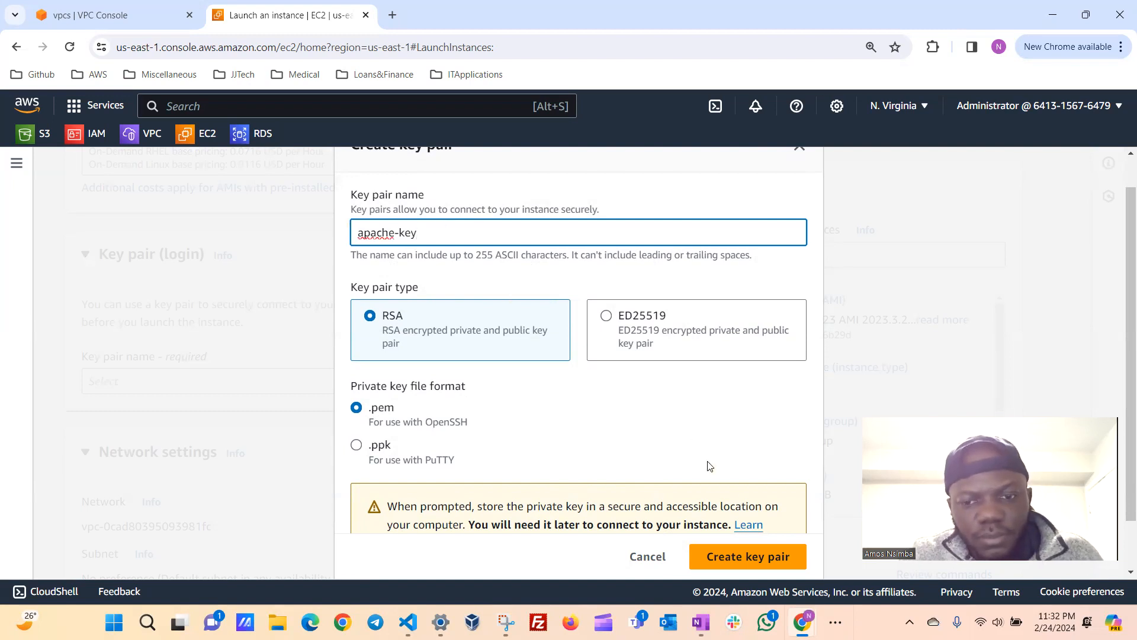
click(751, 559)
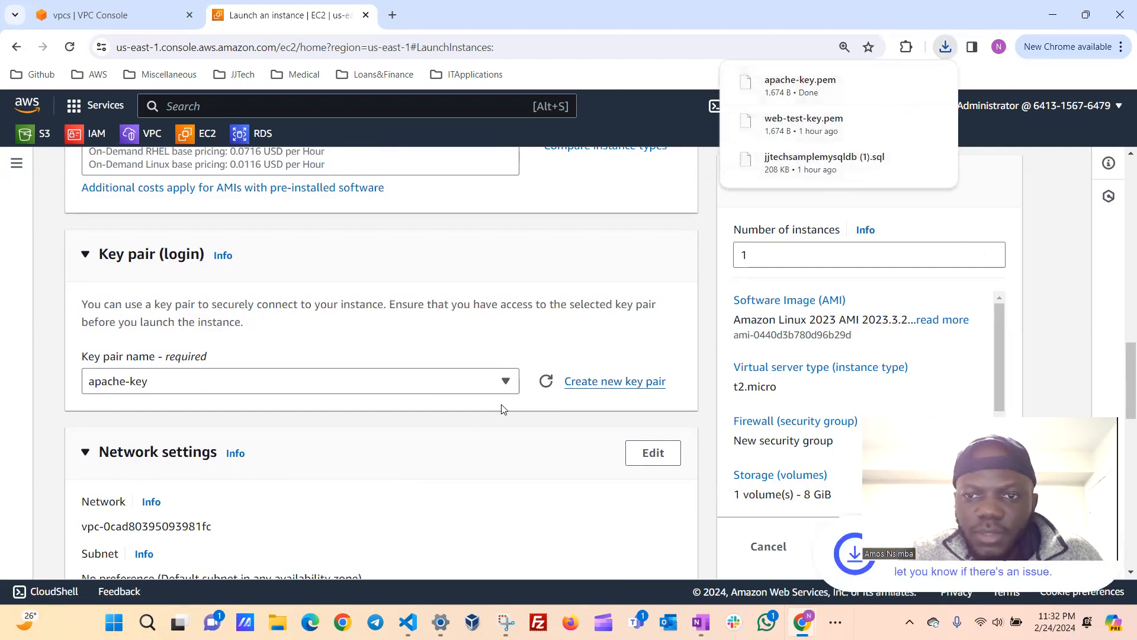
Edit the instance's network settings and choose apache-vpc as its VPC.
scroll(294, 449, down, 2)
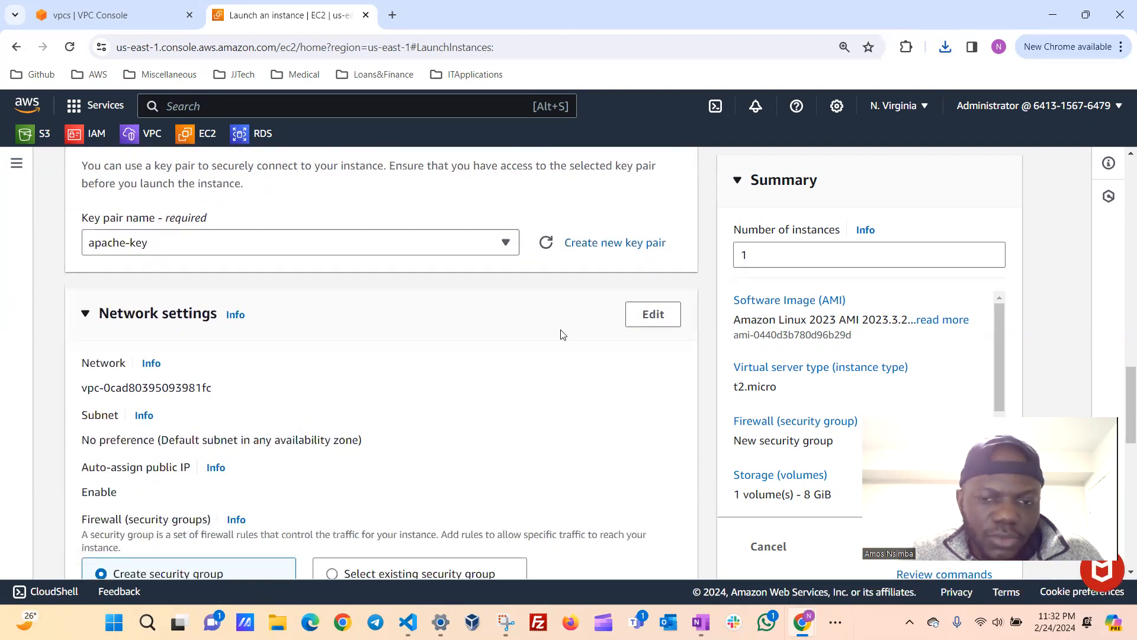
scroll(598, 373, down, 1)
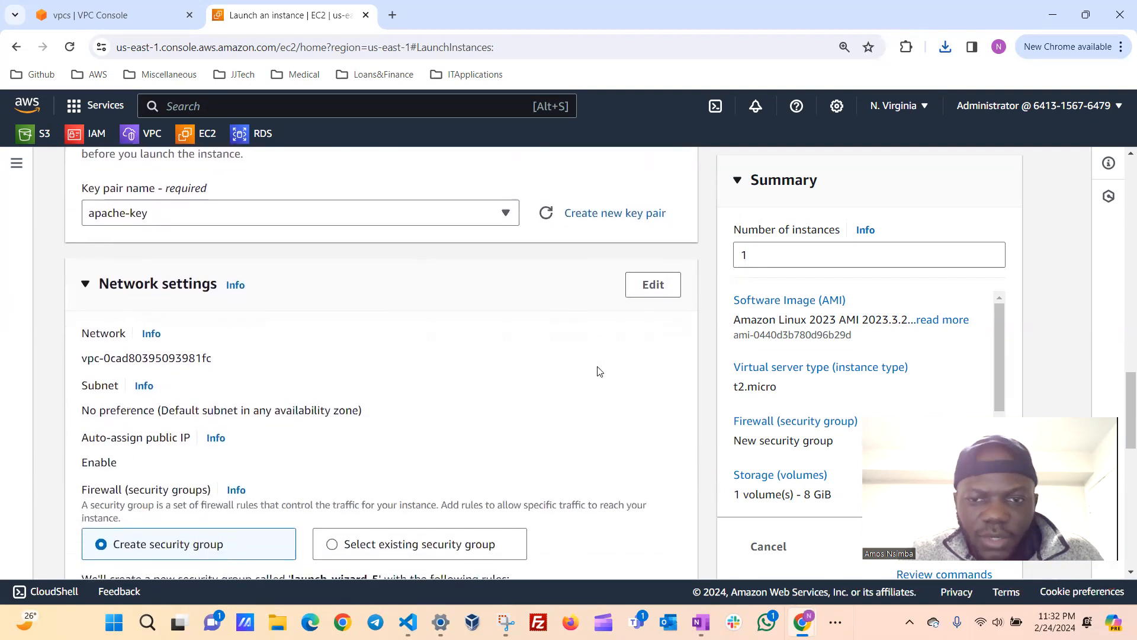
click(655, 285)
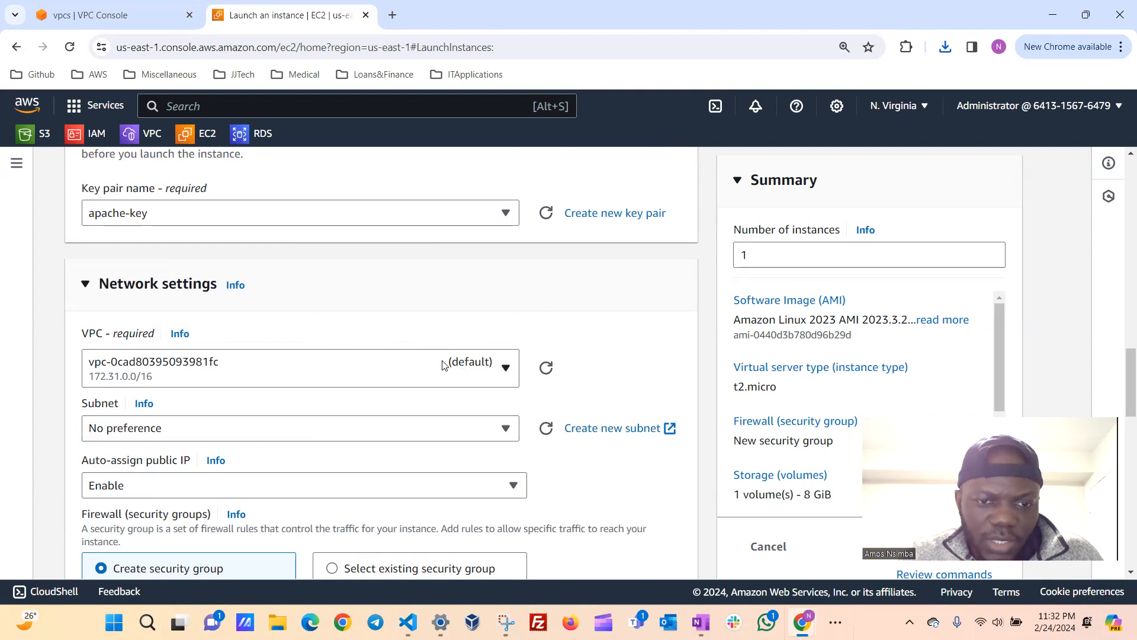
click(507, 369)
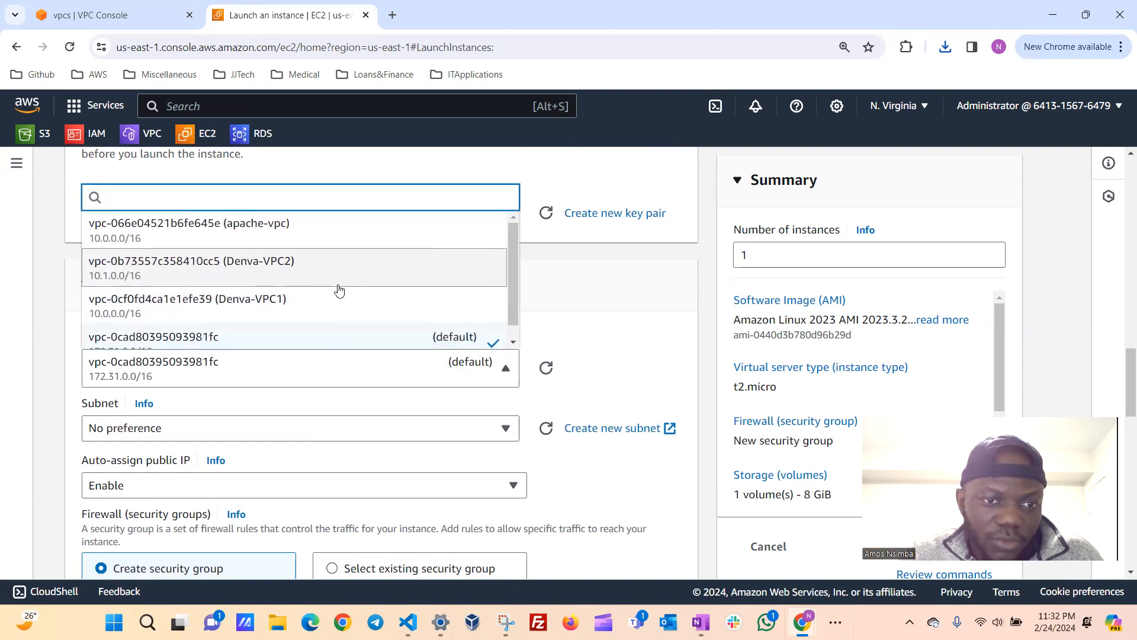
click(268, 237)
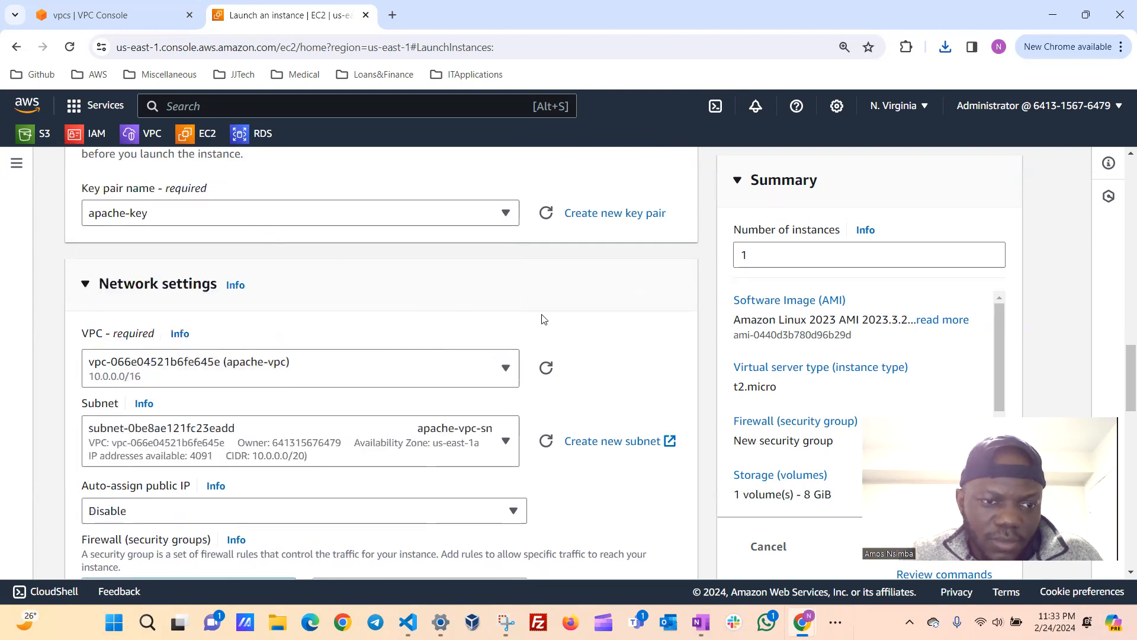
Check the subnet choices, keeping apache-vpc-sn, and enable automatic assignment of a public IP.
scroll(610, 329, down, 1)
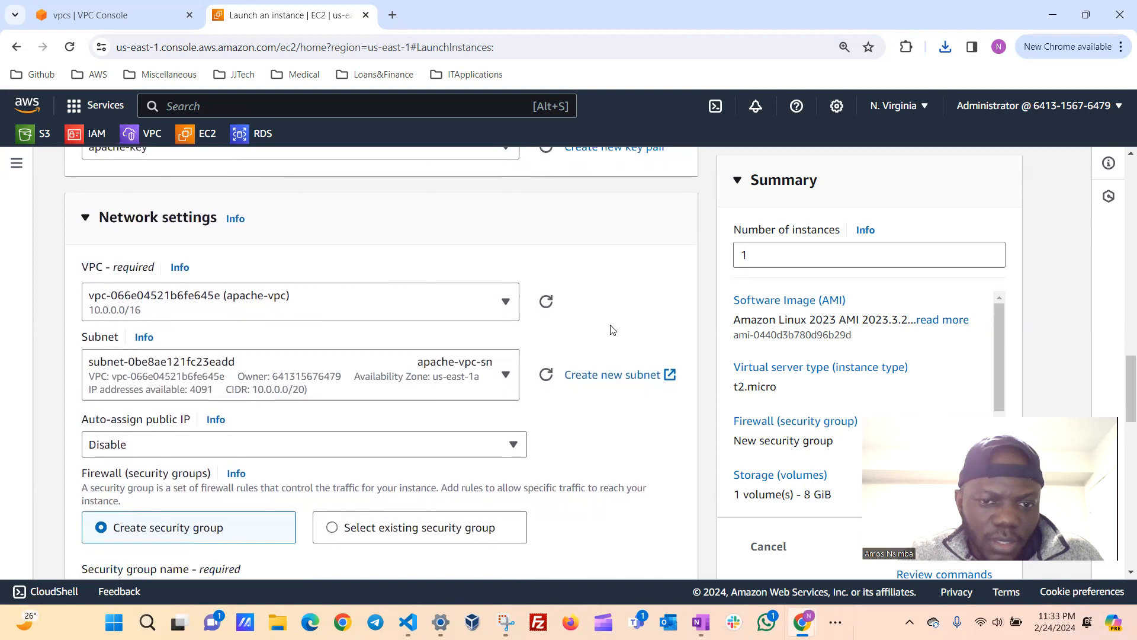
scroll(610, 327, down, 1)
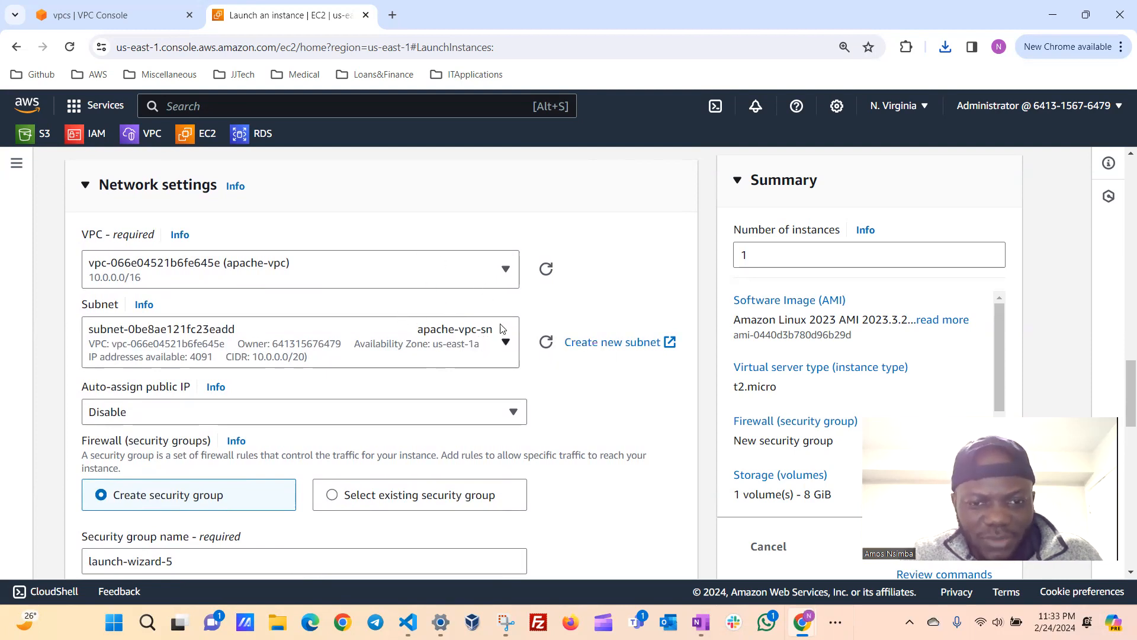
click(503, 343)
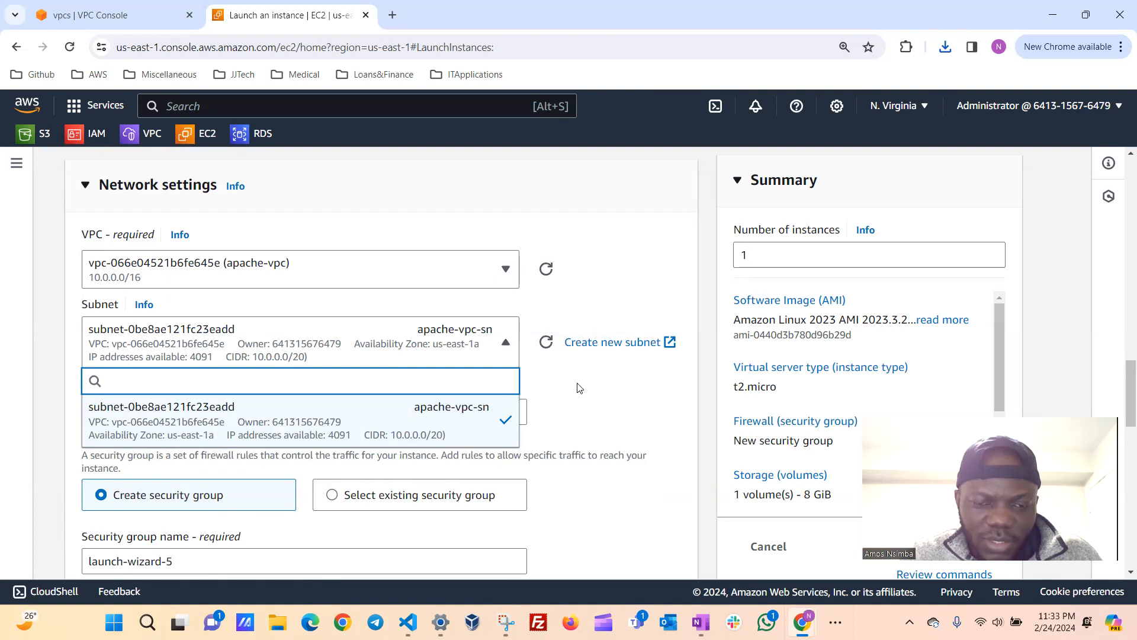
click(580, 388)
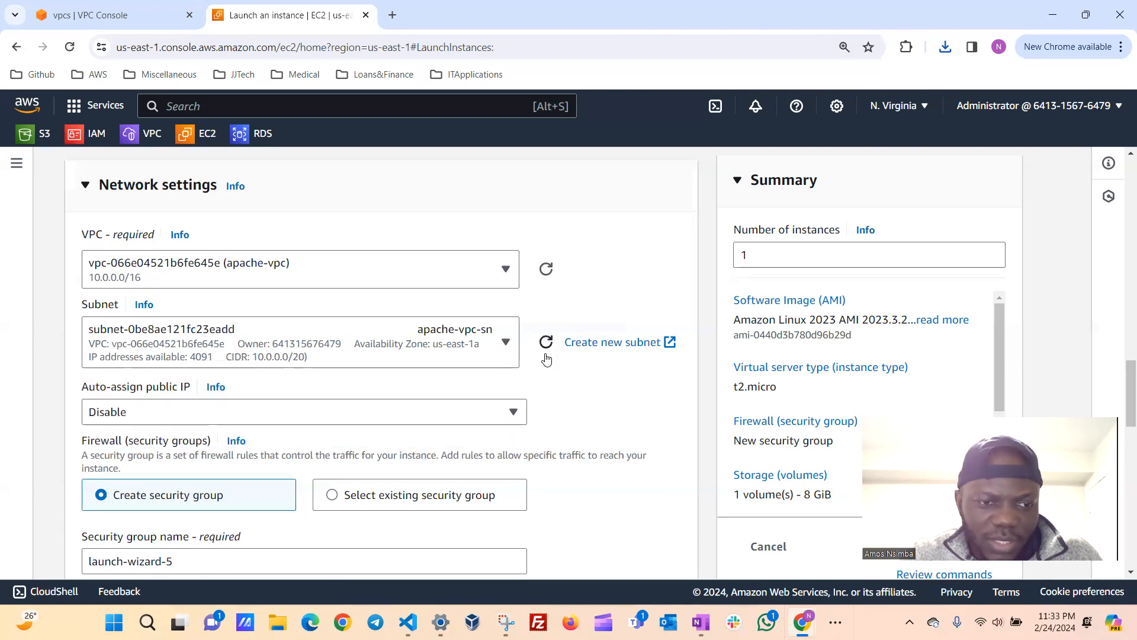
scroll(585, 379, down, 2)
scroll(585, 372, down, 1)
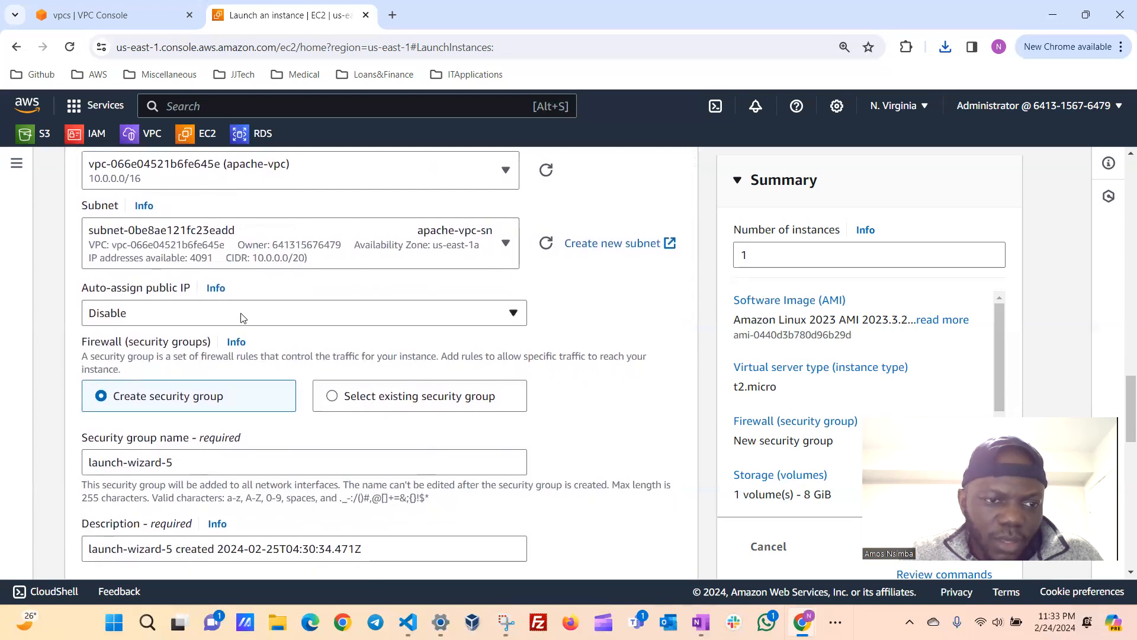
click(491, 314)
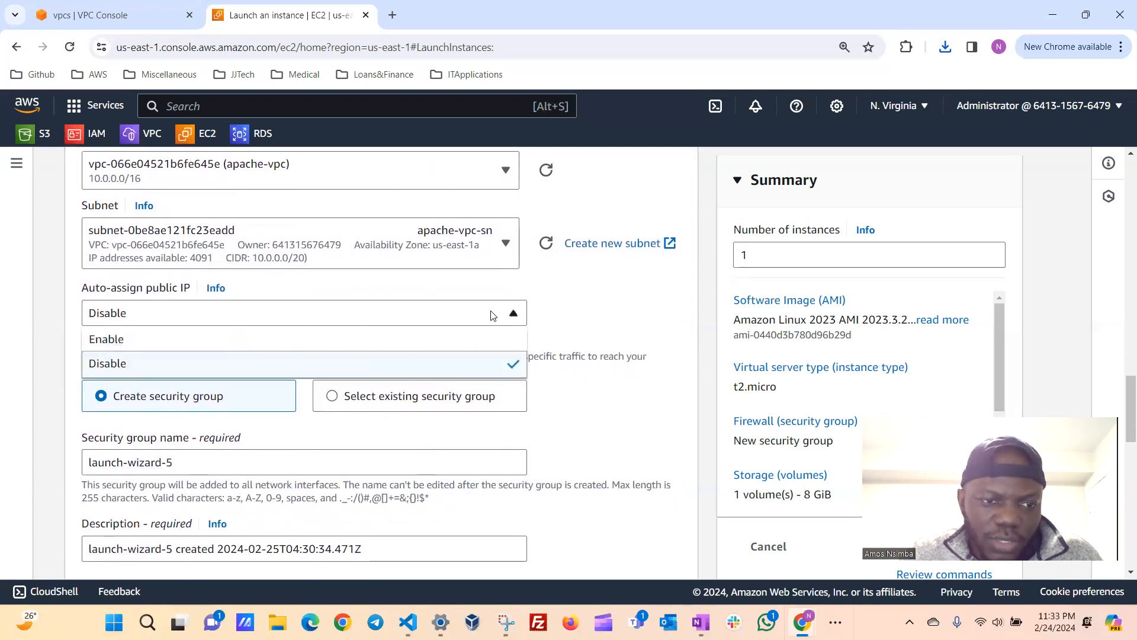
click(345, 345)
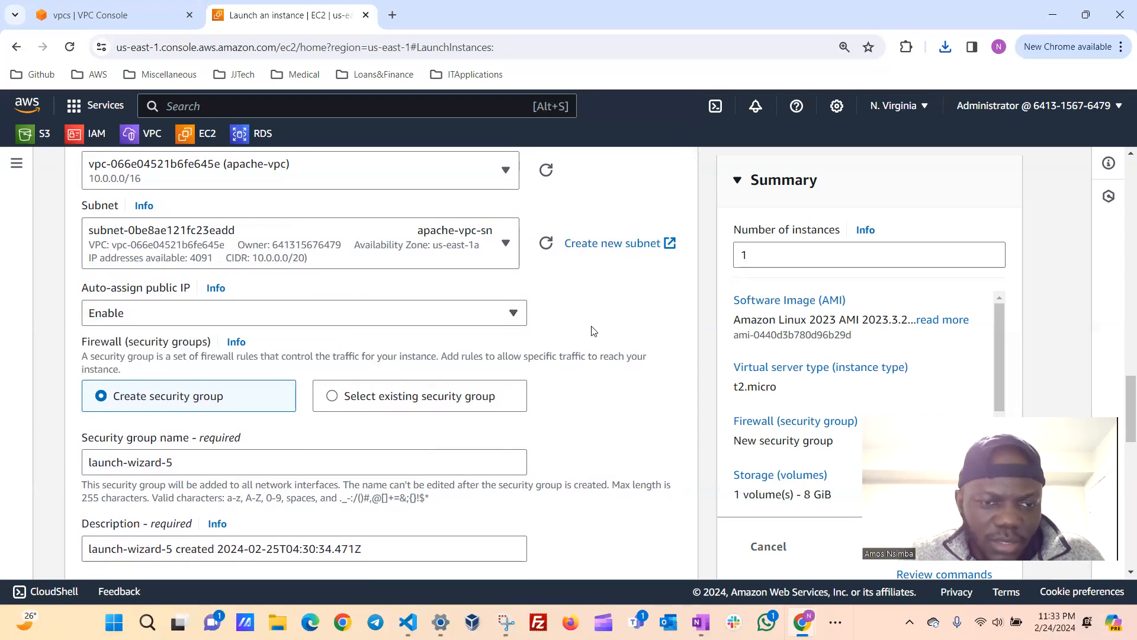
Name the new security group apache-sg.
scroll(593, 328, down, 2)
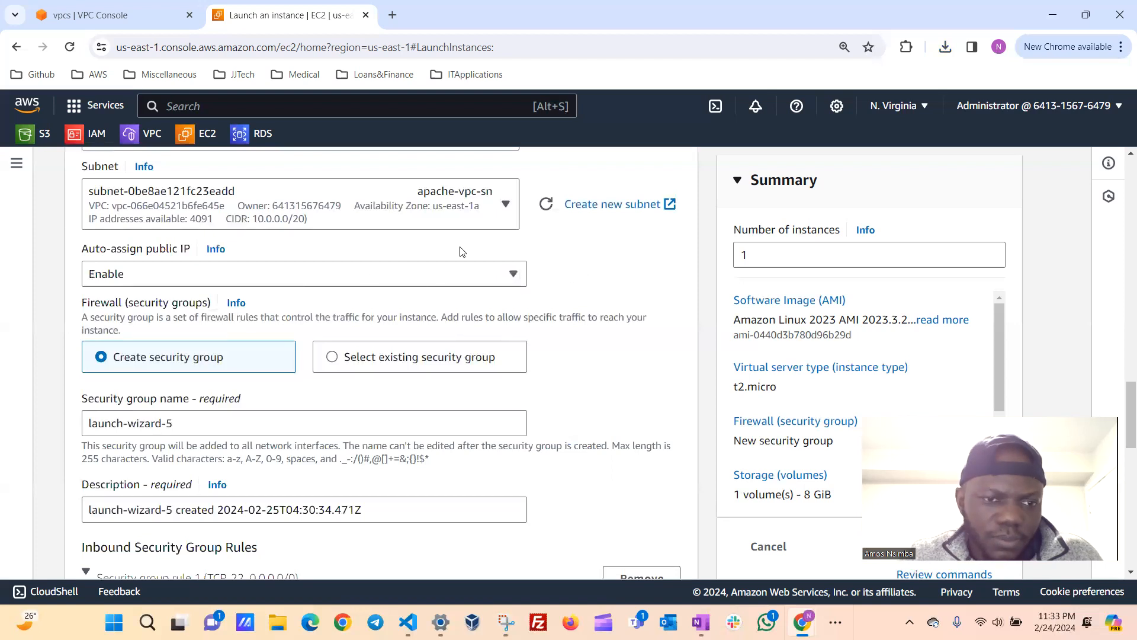
scroll(537, 320, down, 1)
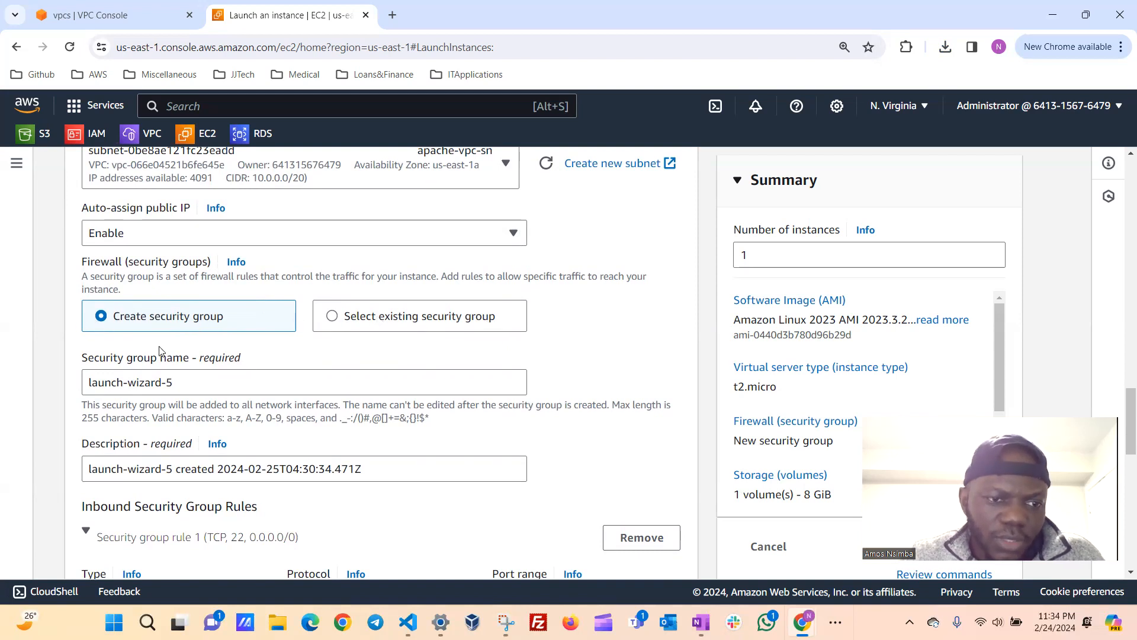
click(195, 382)
key(ctrl+a)
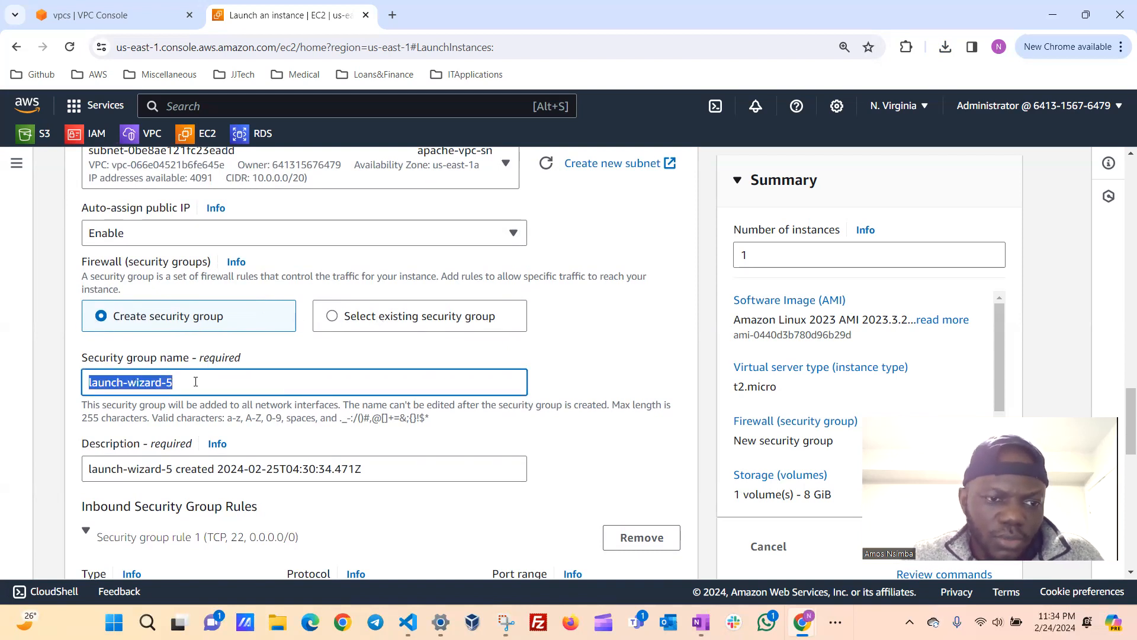
key(BackSpace)
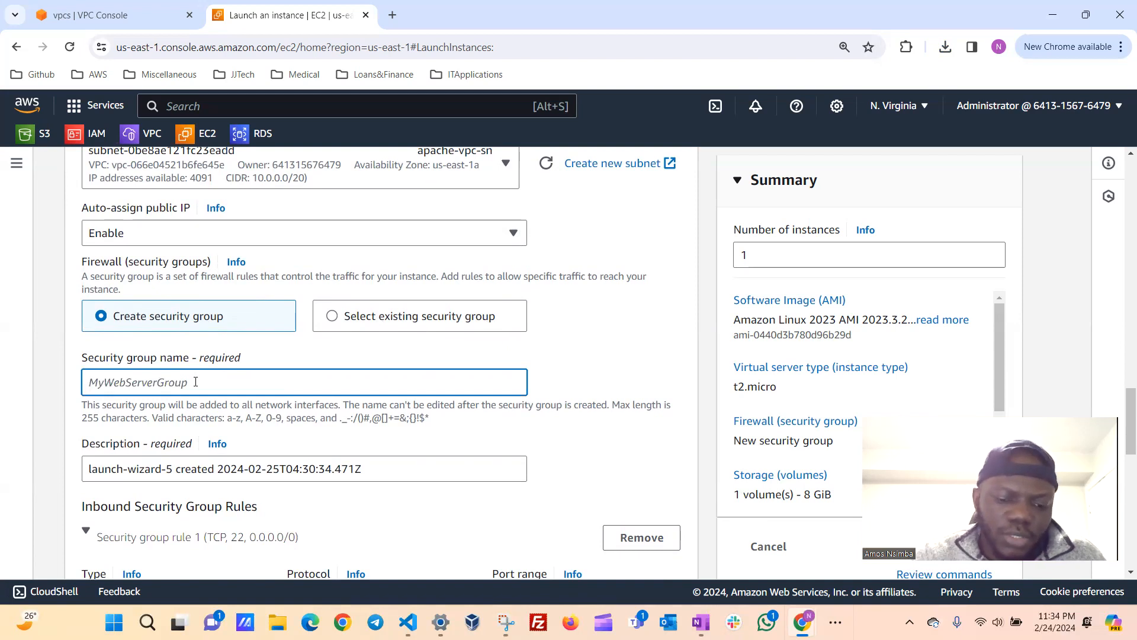
text(apache-sg)
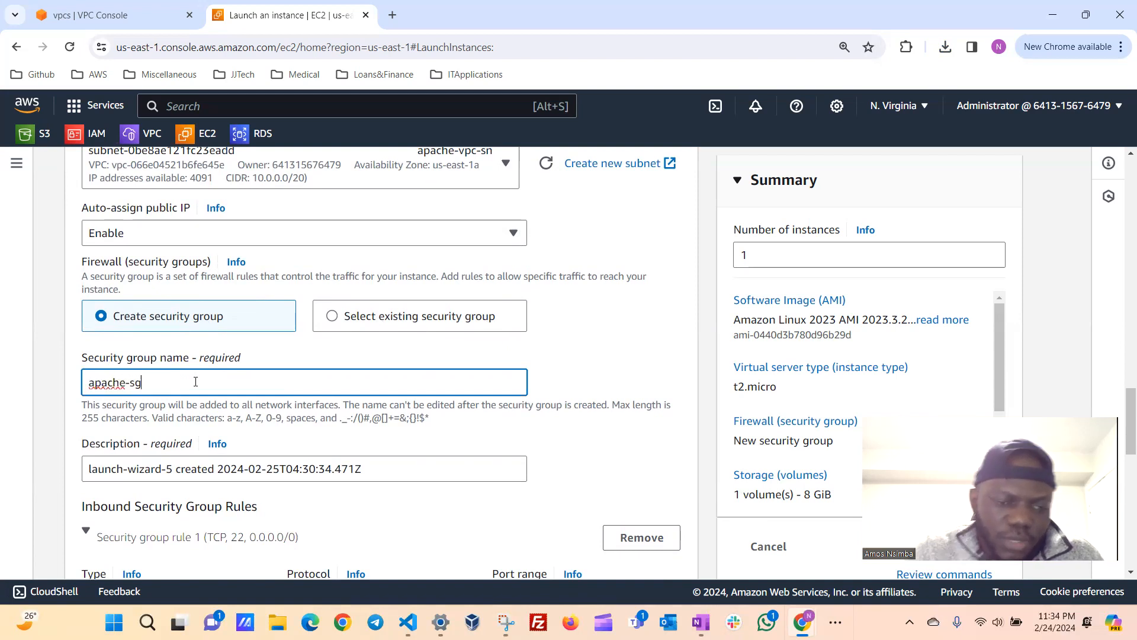
Replace the security group's default description with "allow ssh and http".
scroll(196, 381, down, 2)
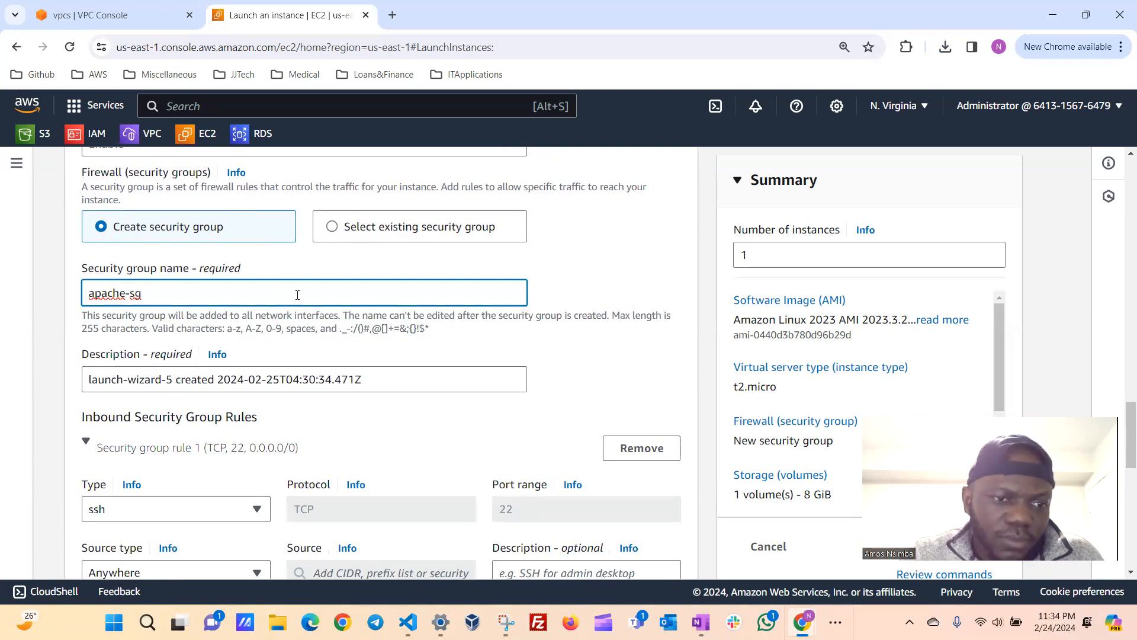
scroll(297, 295, down, 1)
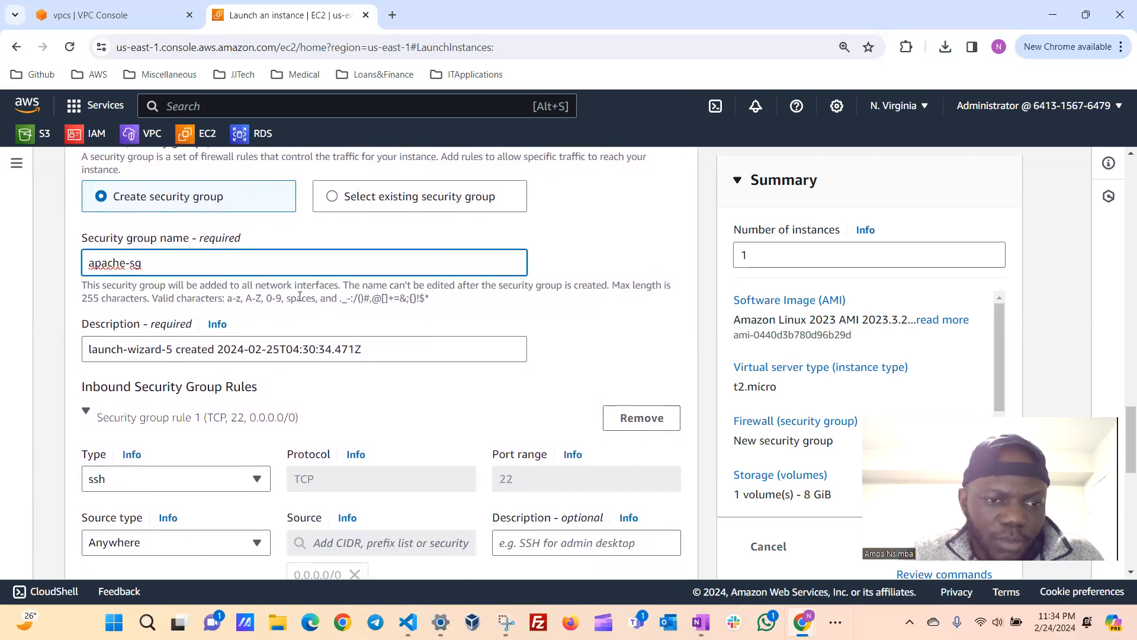
scroll(376, 332, down, 1)
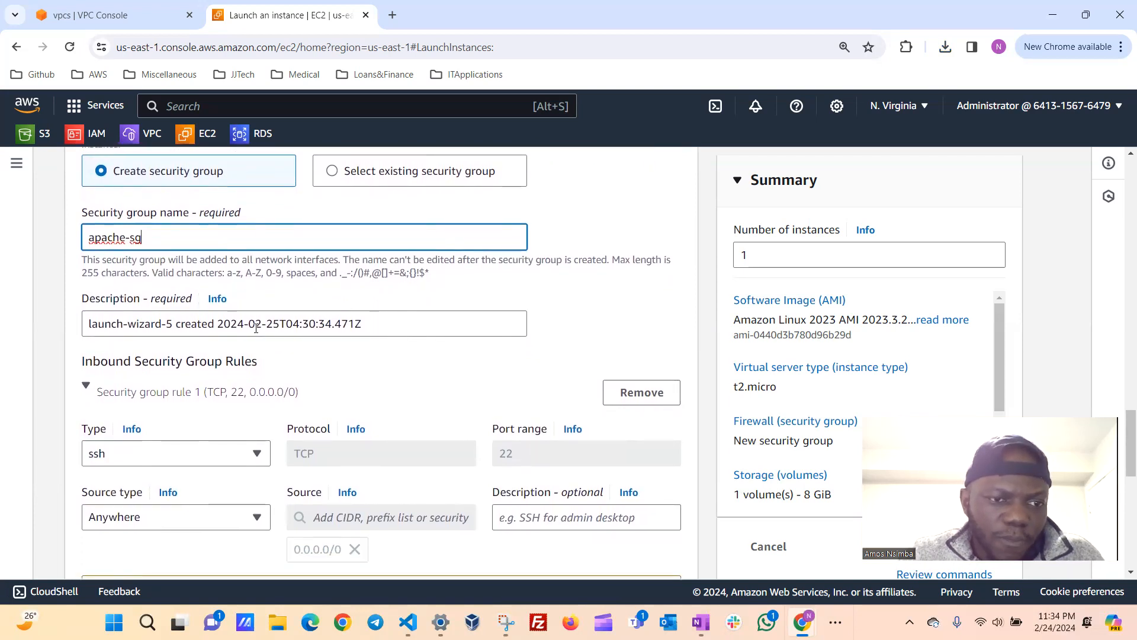
triple_click(367, 324)
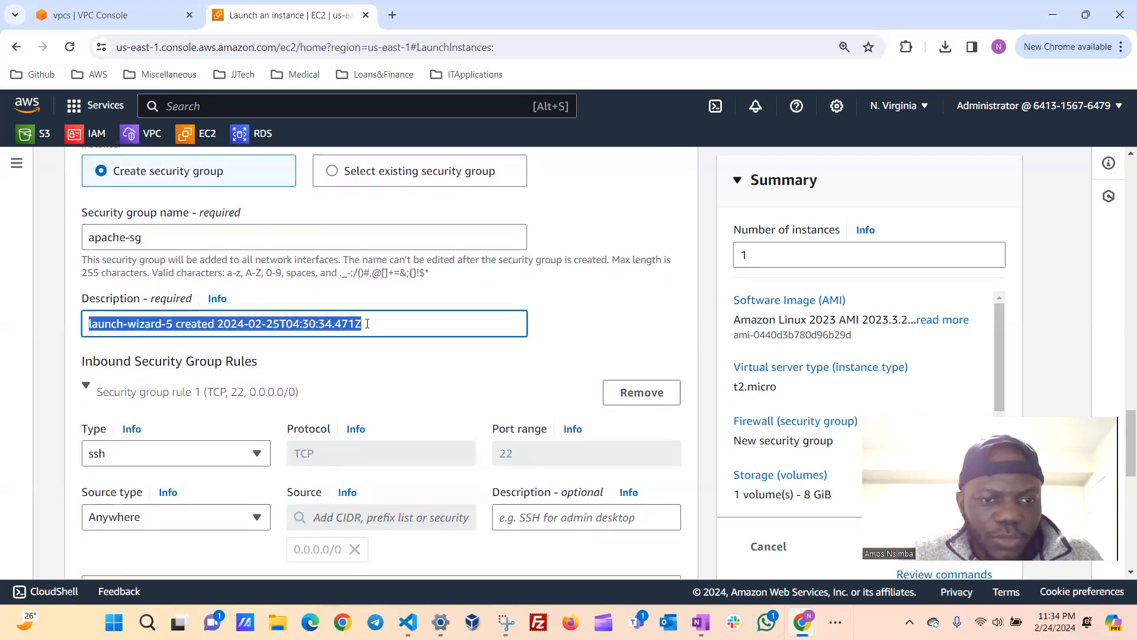
key(BackSpace)
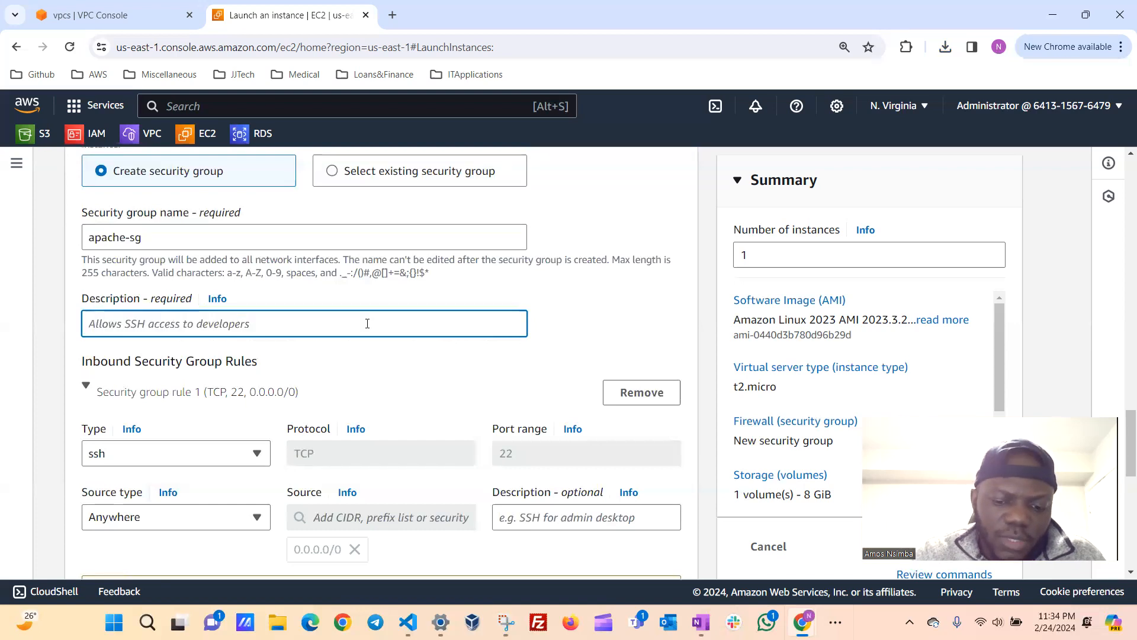
text(allow)
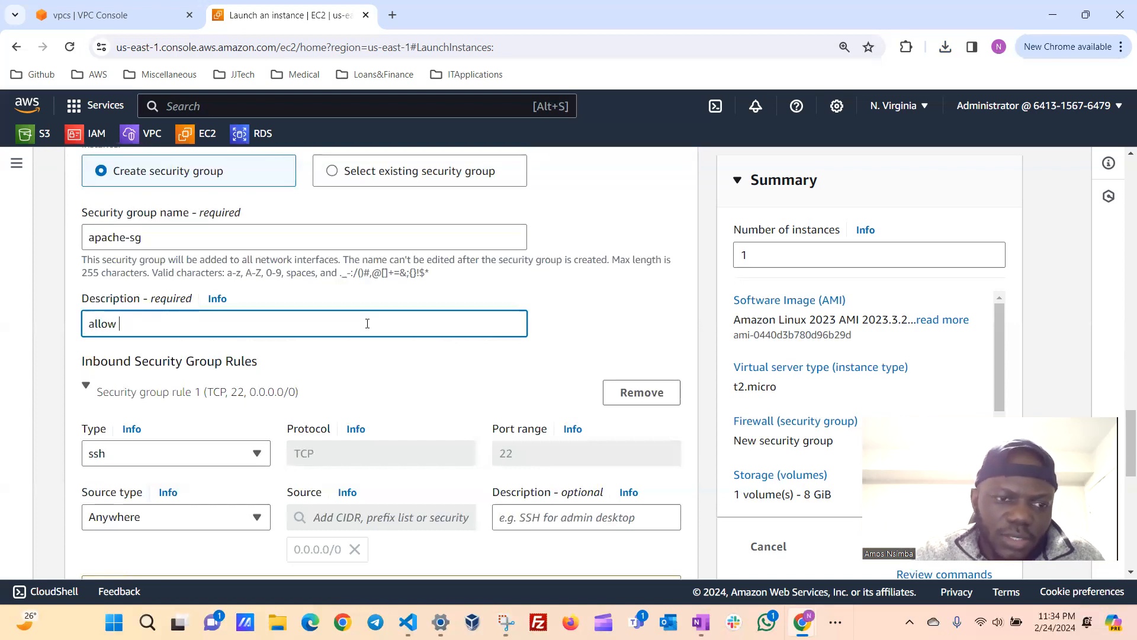
text( ssh and htp)
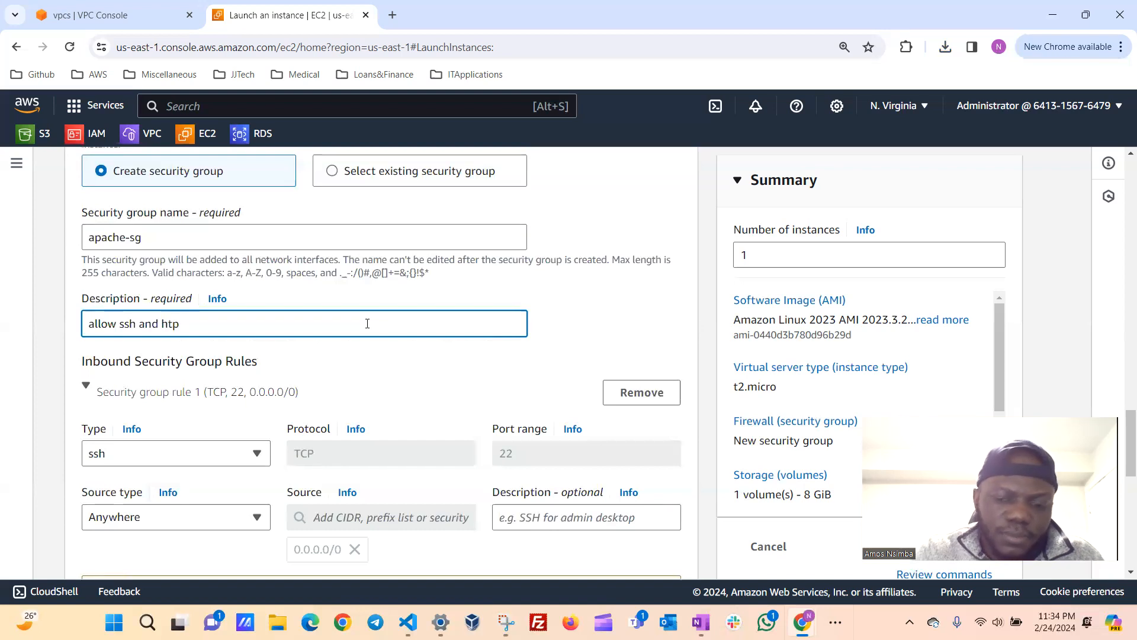
key(BackSpace)
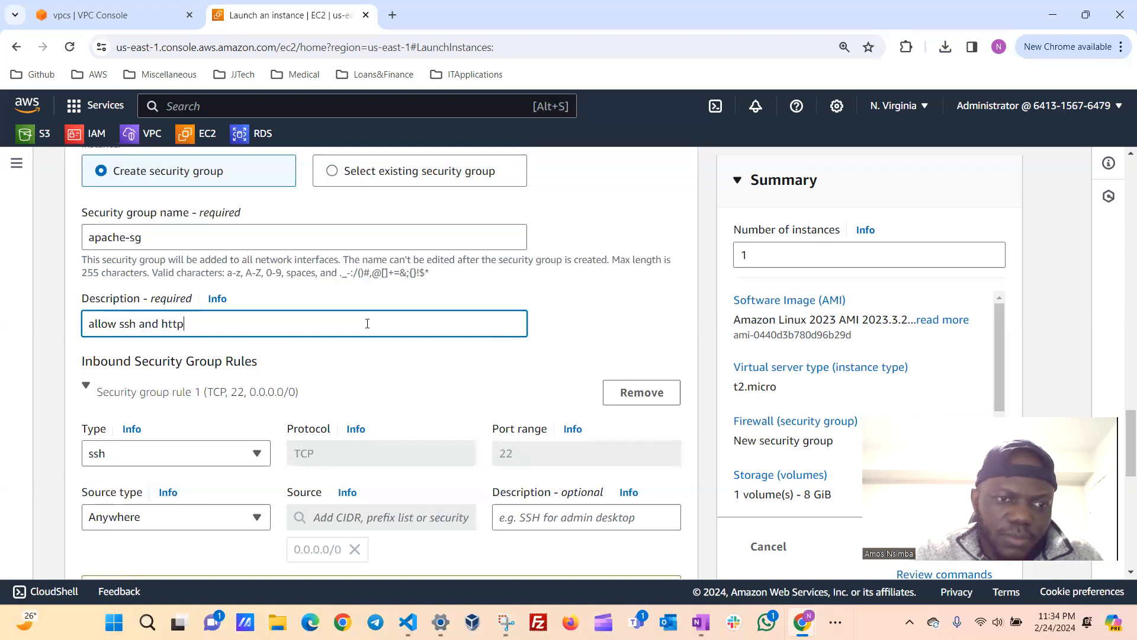
text(tp)
Restrict the ssh inbound rule of the security group to the source type My IP.
scroll(367, 324, down, 1)
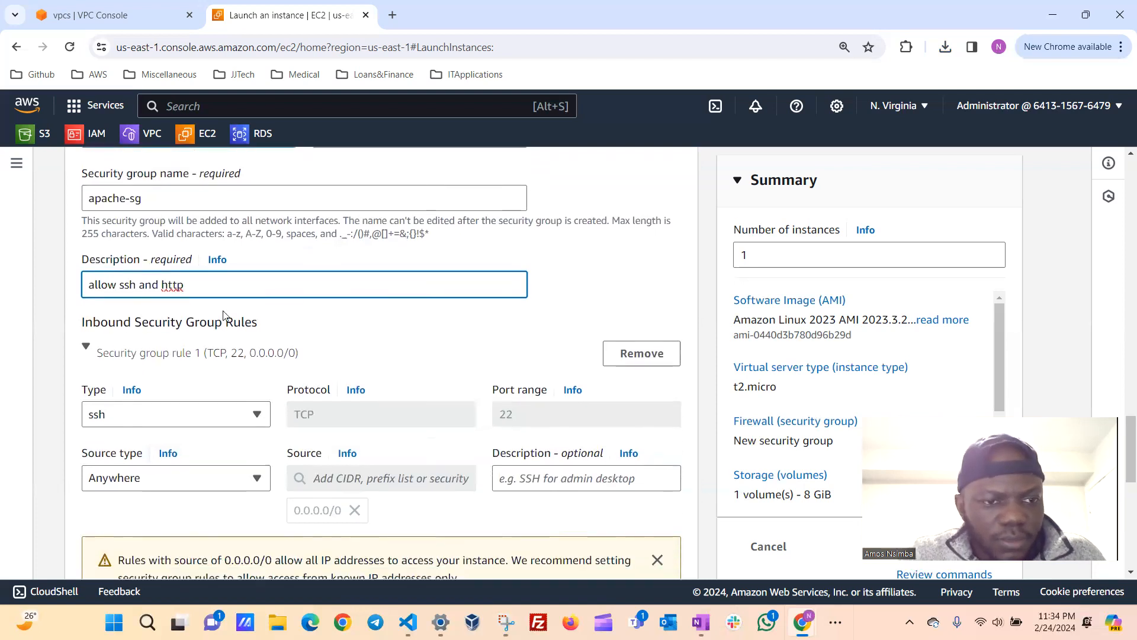
scroll(211, 363, down, 1)
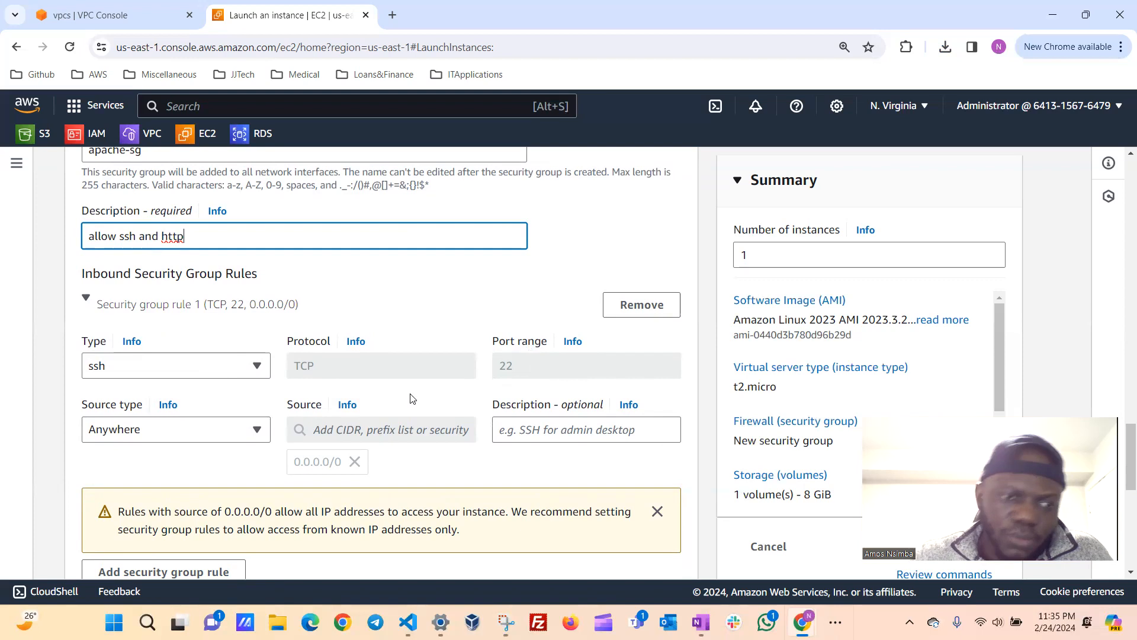
scroll(261, 372, down, 1)
click(258, 379)
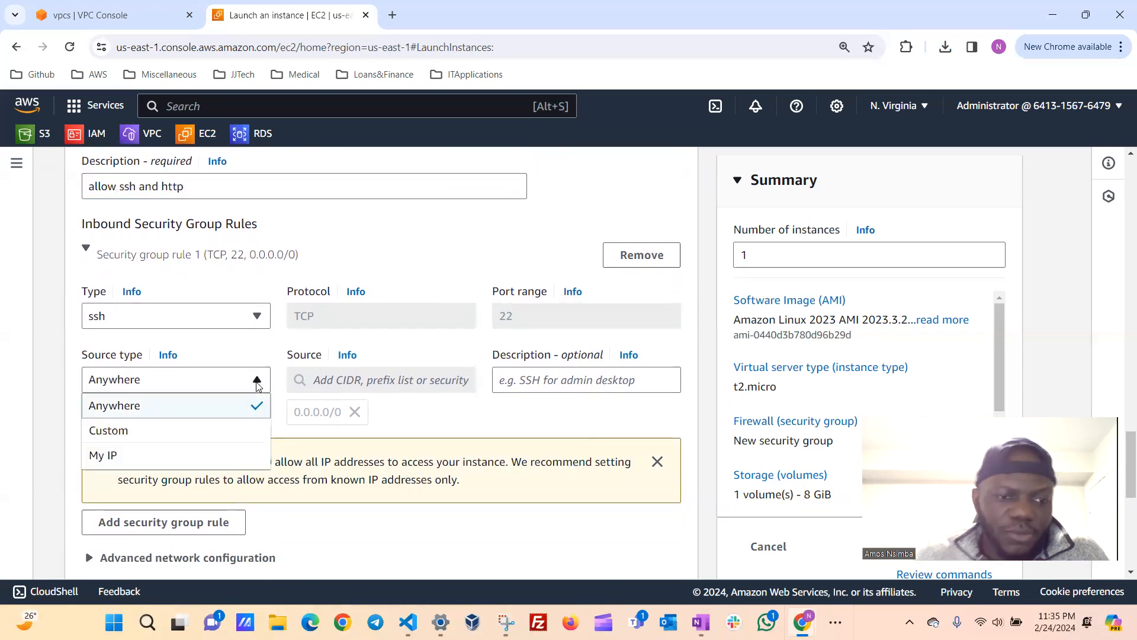
click(151, 456)
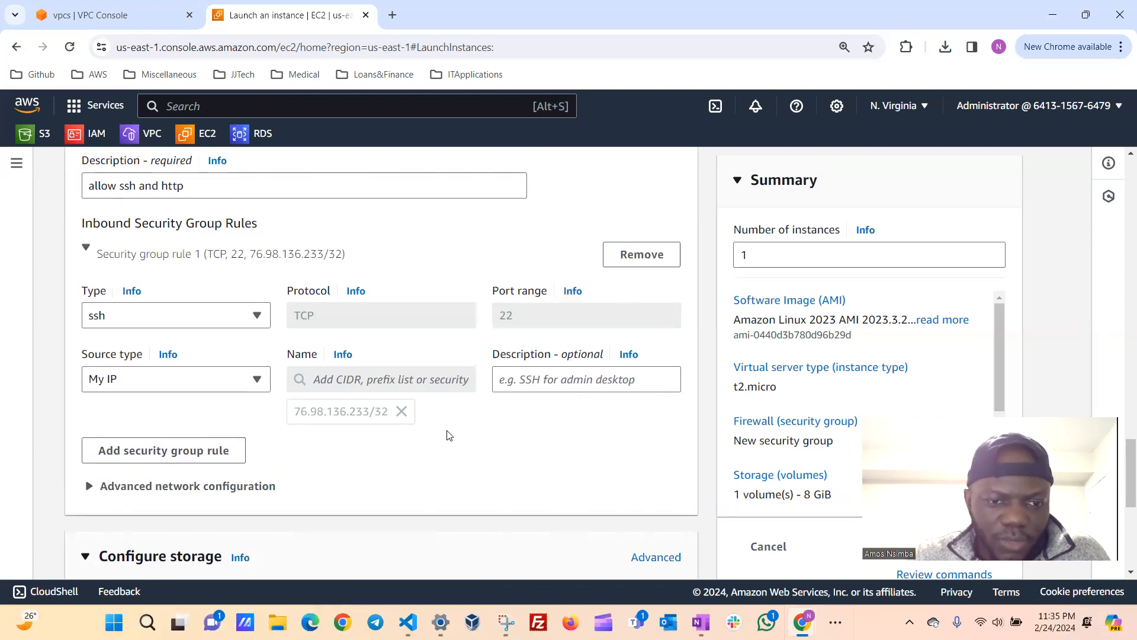
Add a second inbound security group rule and set its type to HTTP.
scroll(446, 435, down, 1)
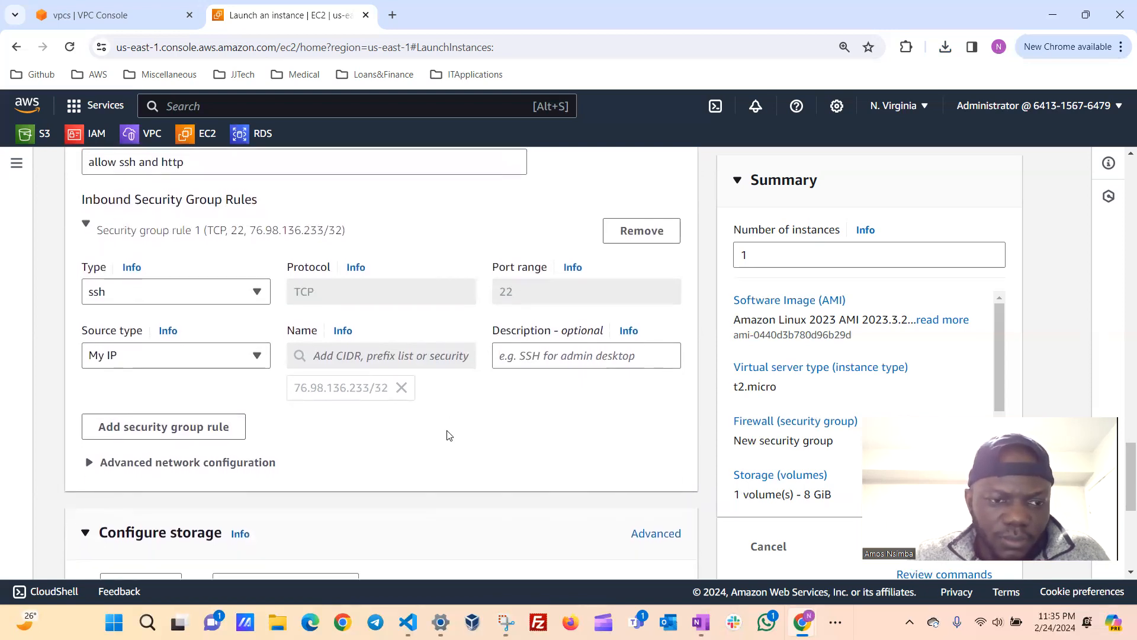
click(143, 435)
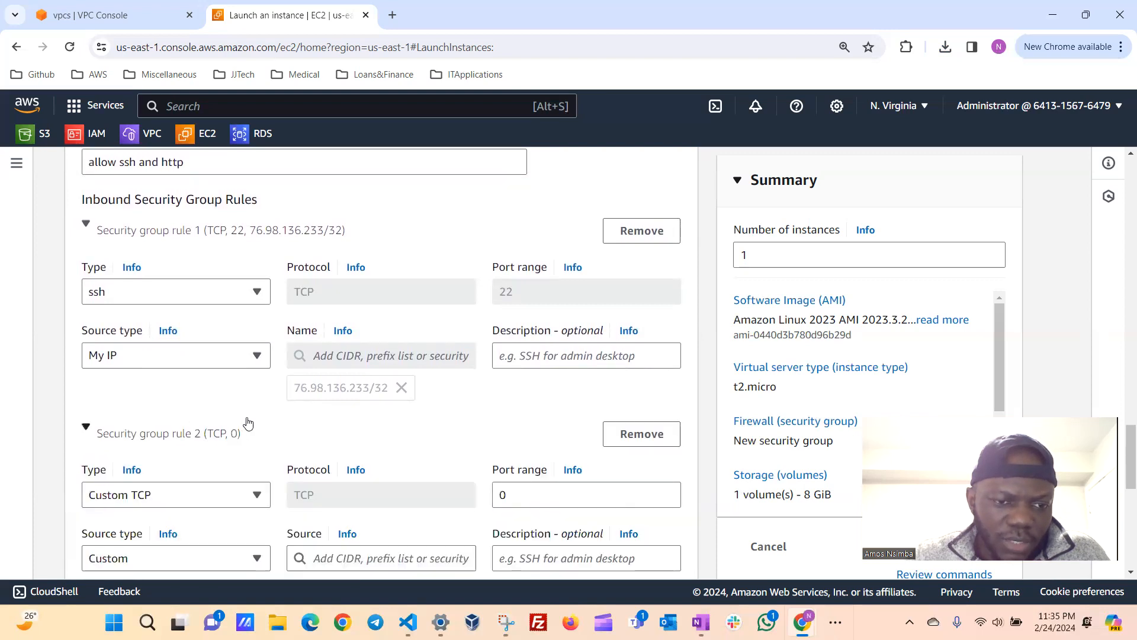
scroll(247, 424, down, 1)
scroll(247, 424, down, 3)
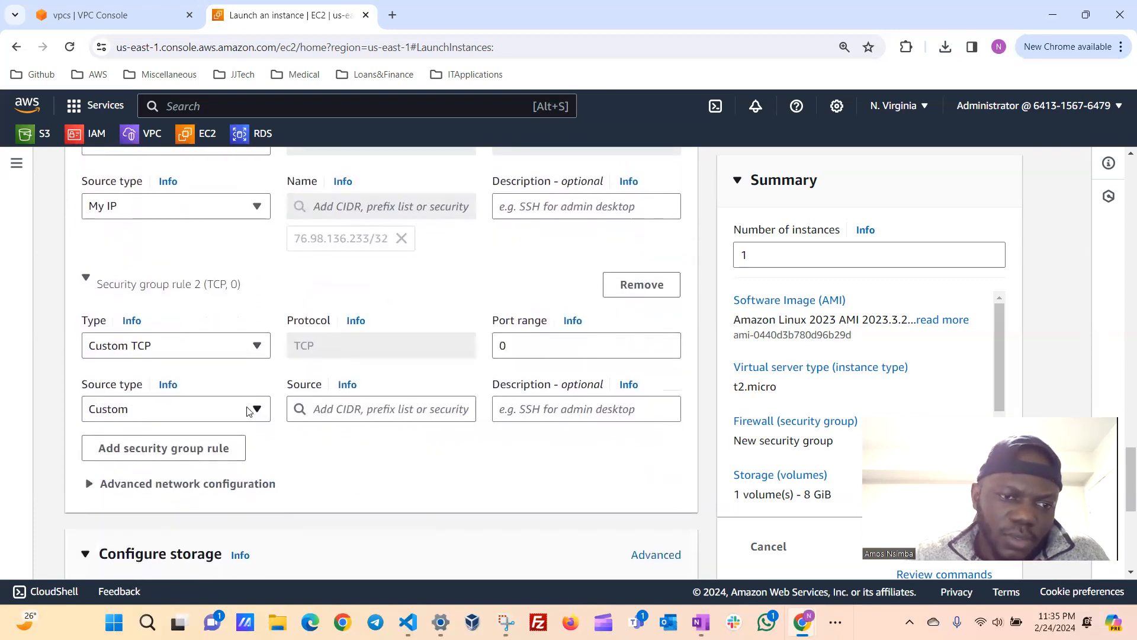
click(255, 343)
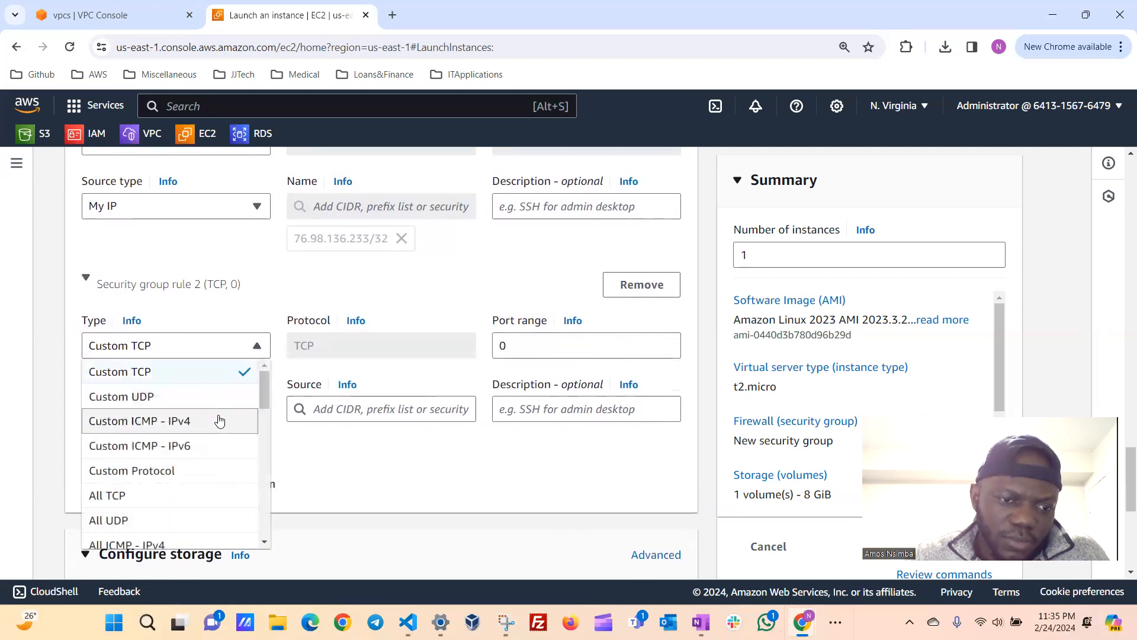
scroll(182, 476, down, 3)
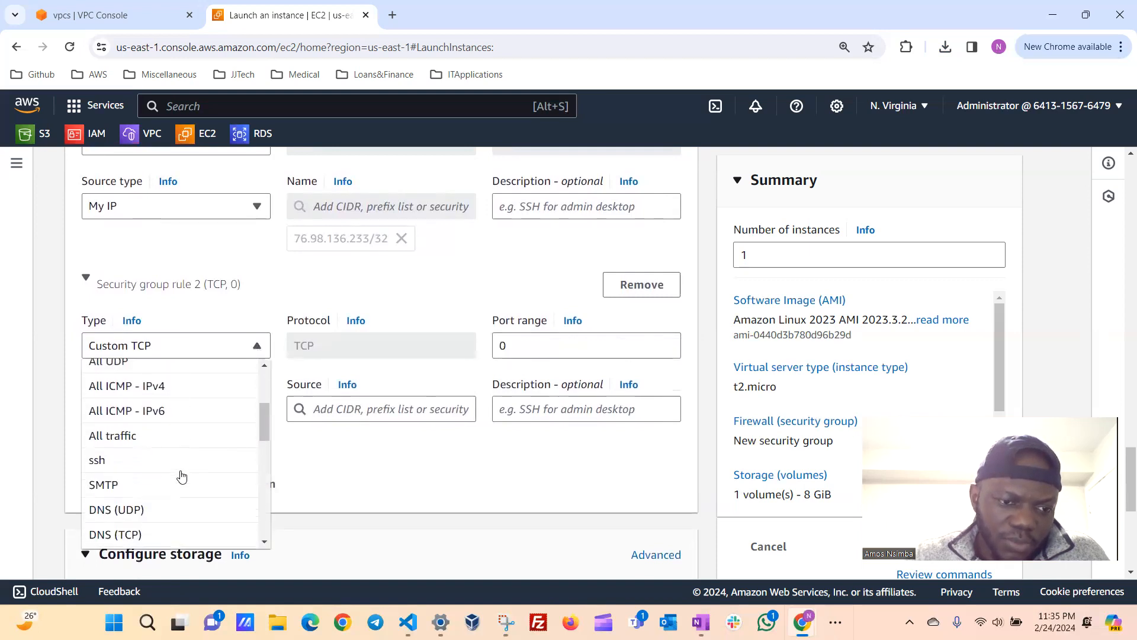
scroll(181, 476, down, 2)
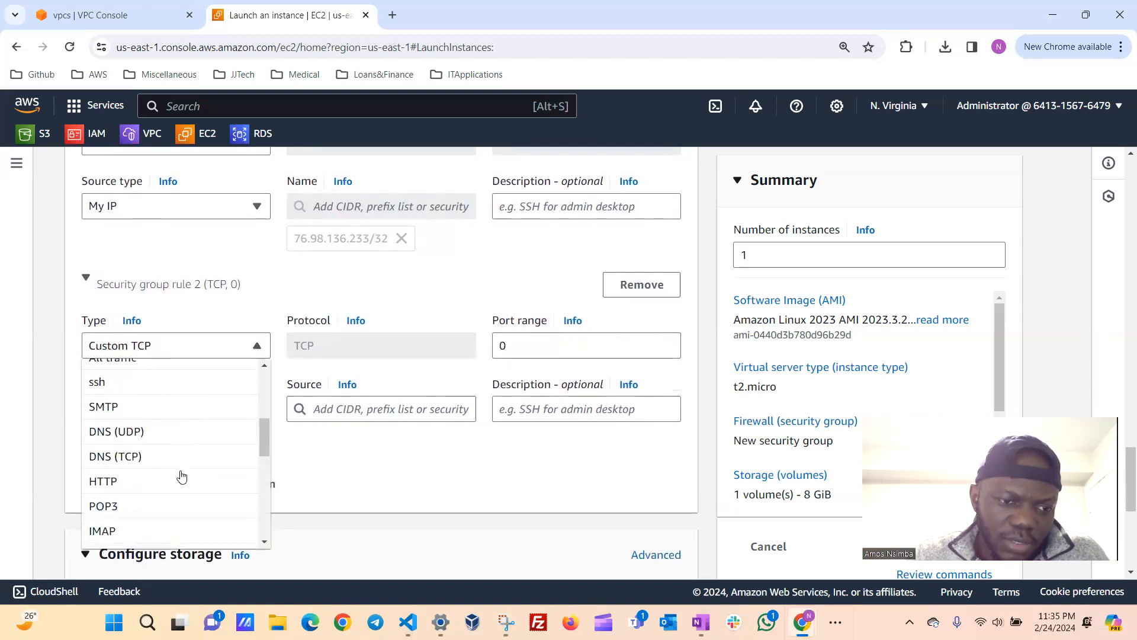
click(118, 485)
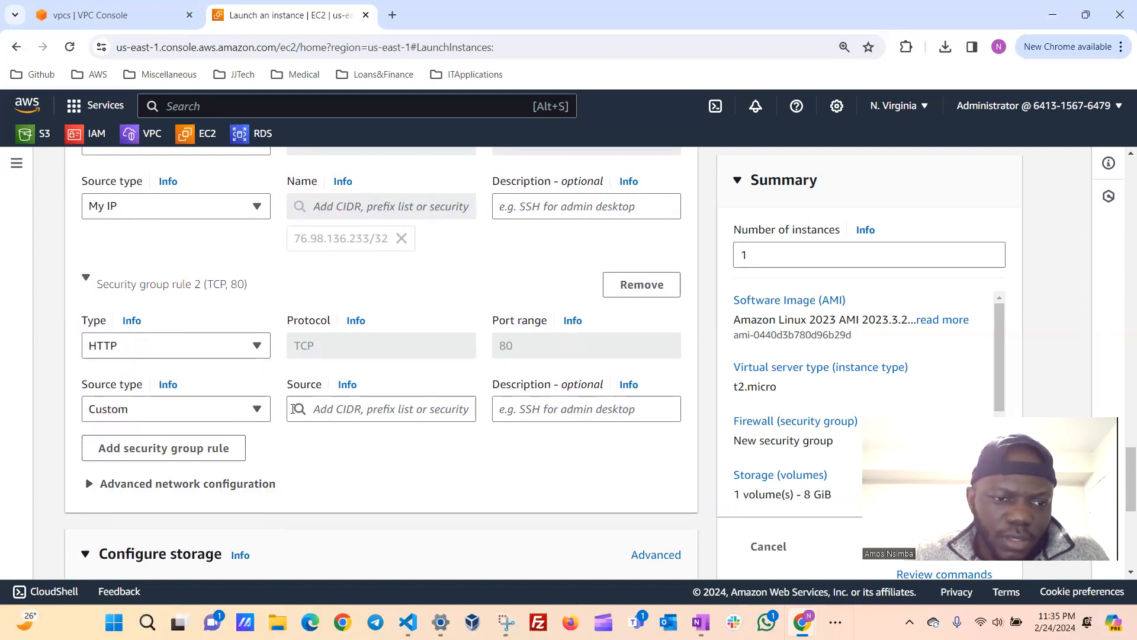
Set the source type of the HTTP inbound rule to Anywhere and review the rule.
scroll(294, 415, down, 1)
click(257, 379)
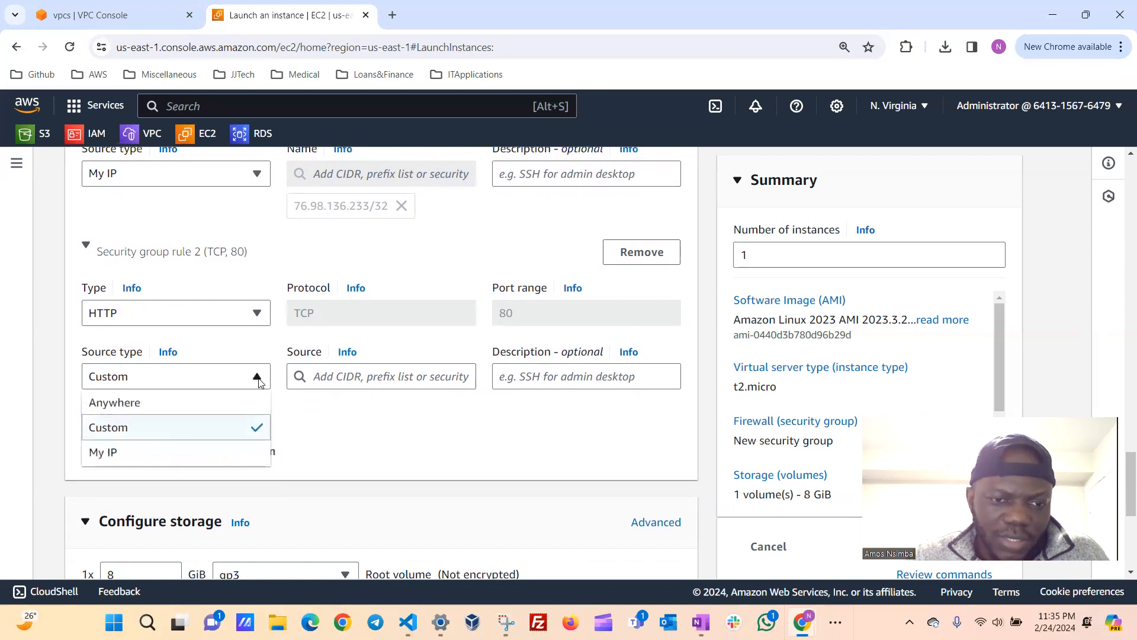
click(179, 408)
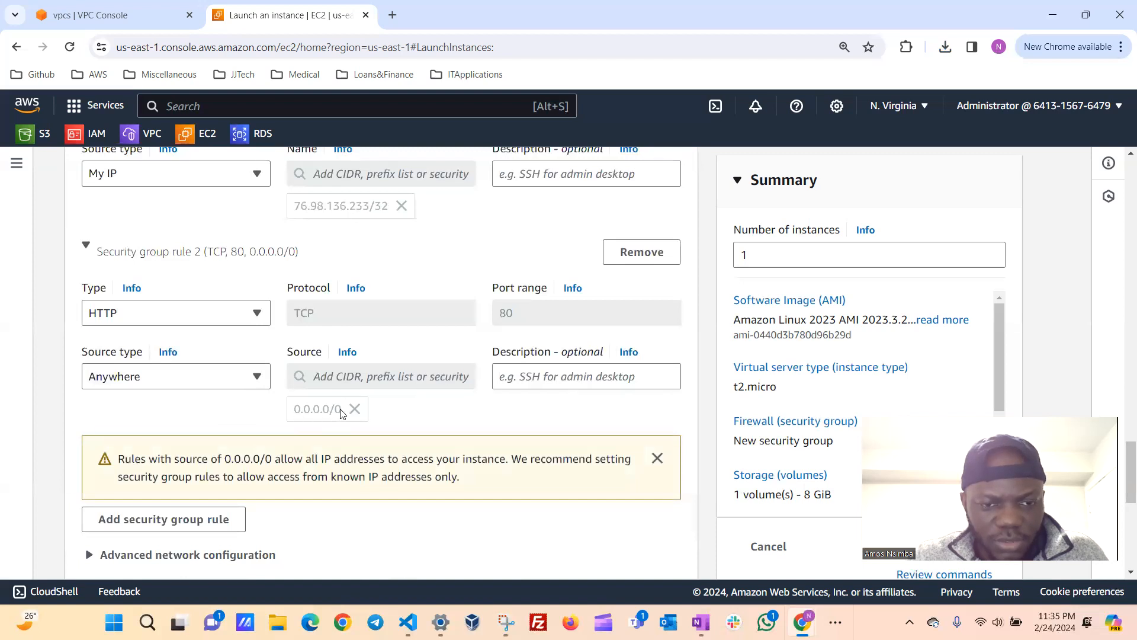
scroll(483, 417, down, 1)
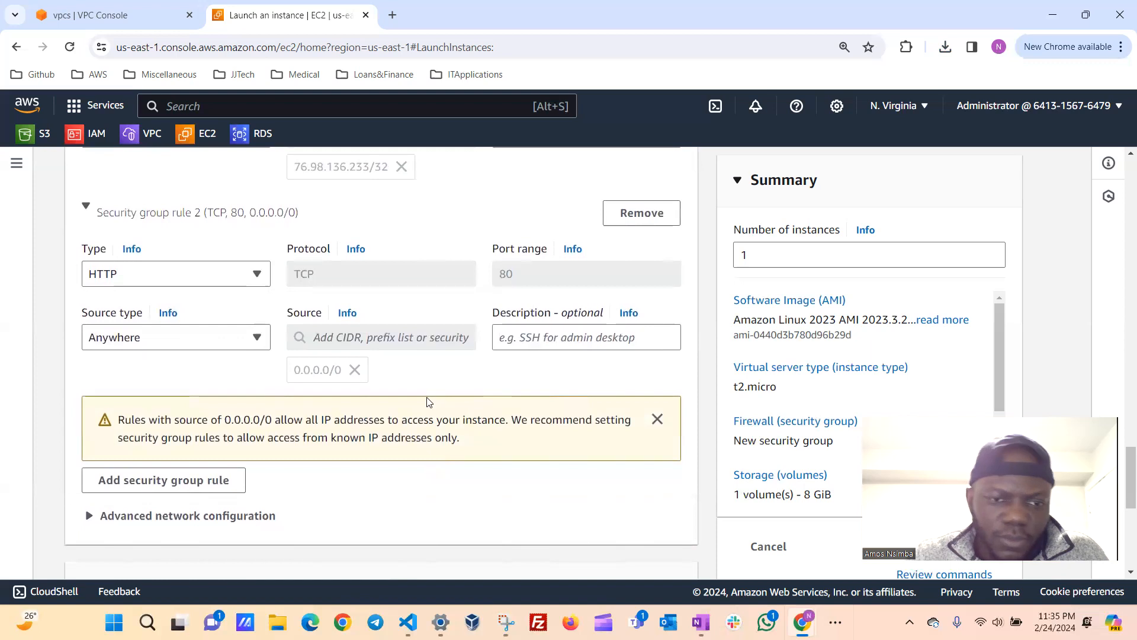
scroll(428, 402, down, 1)
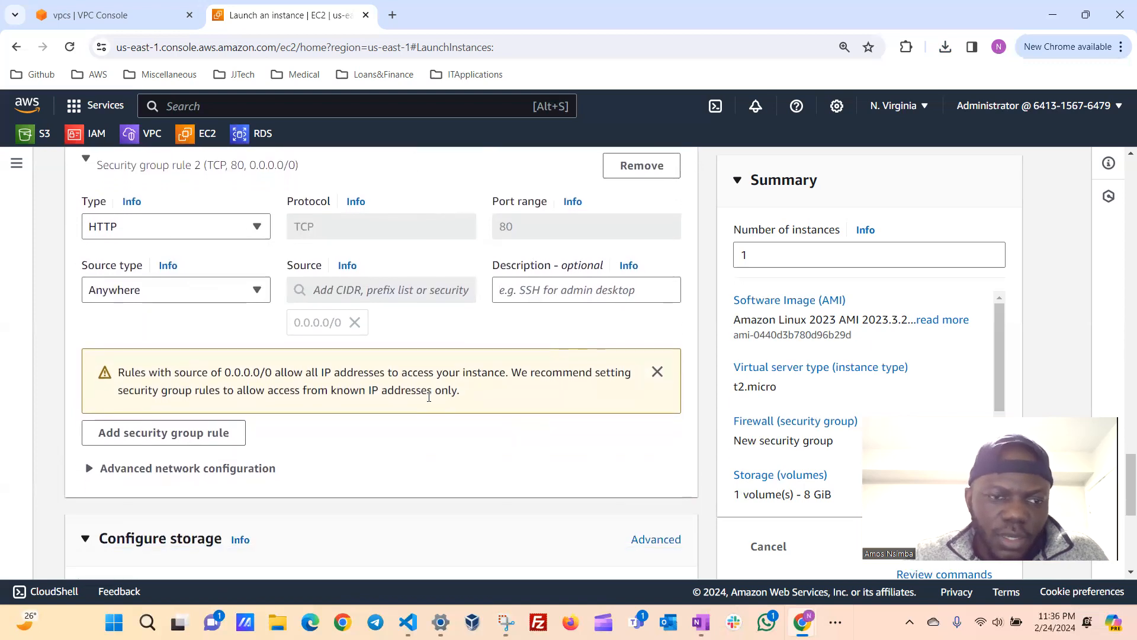
scroll(429, 396, down, 1)
scroll(209, 356, up, 2)
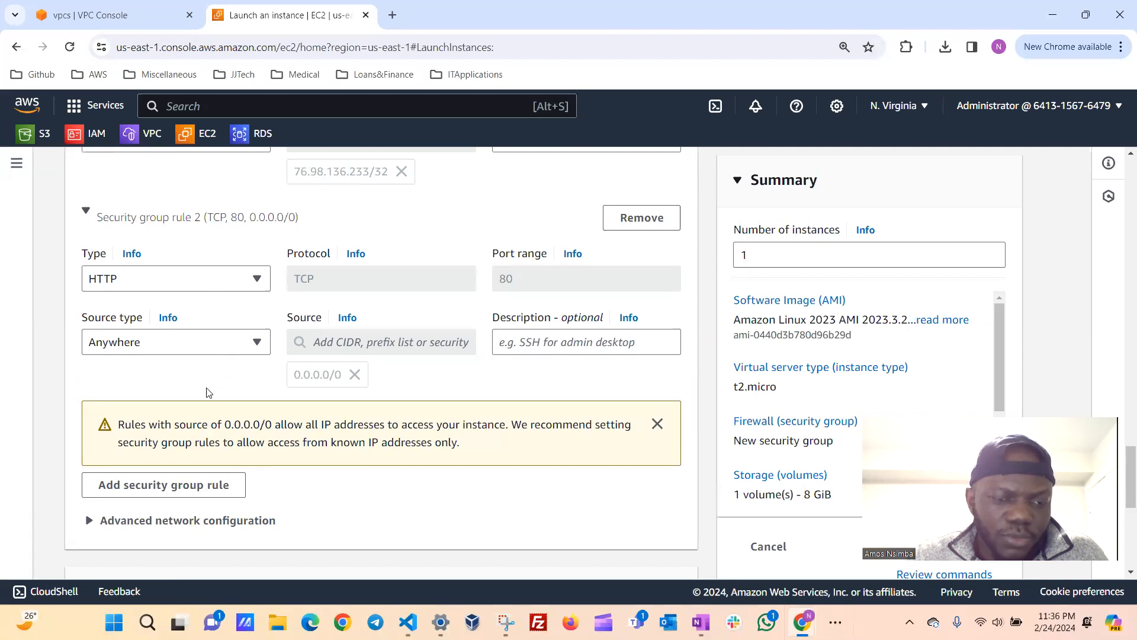
Keep the default 8 GiB gp3 root volume in the storage configuration and launch the instance.
scroll(321, 433, down, 5)
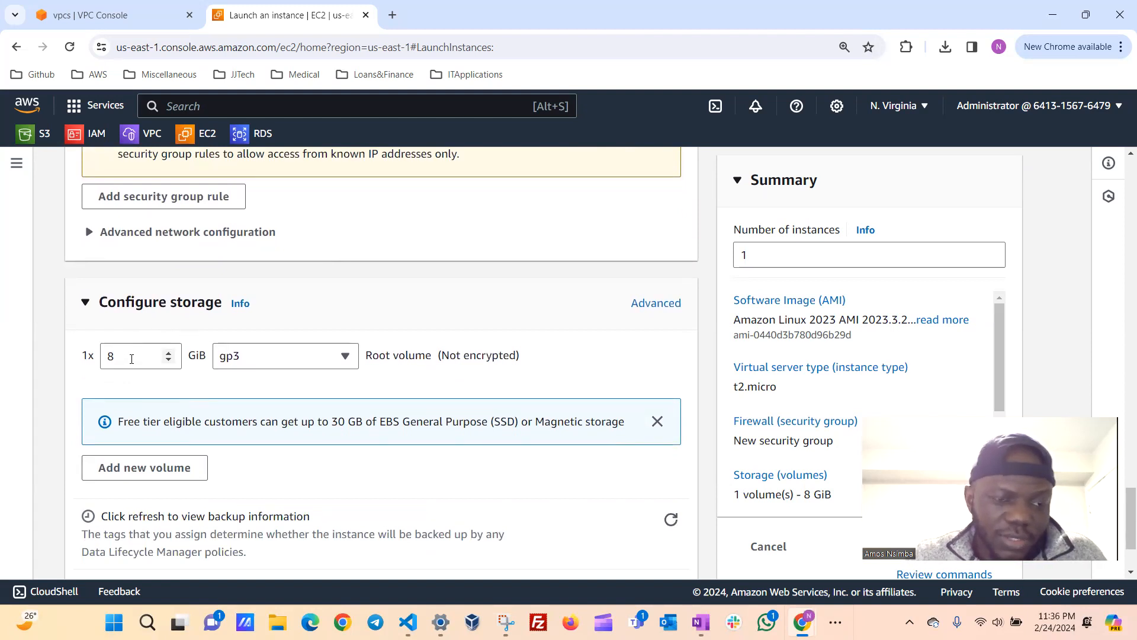
scroll(183, 392, down, 1)
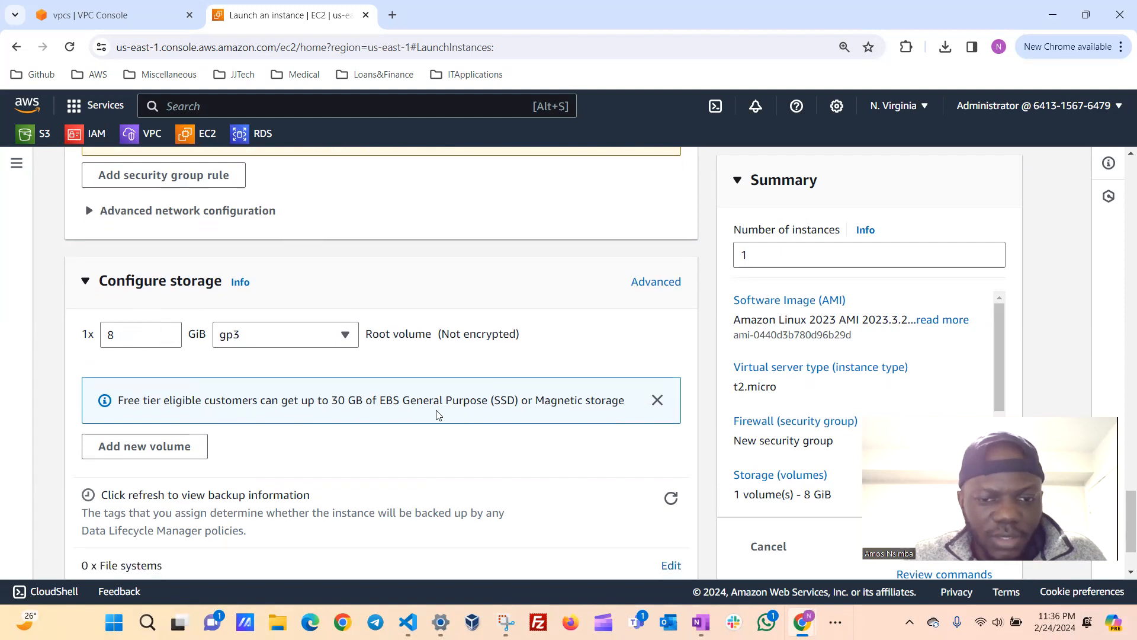
scroll(437, 412, down, 1)
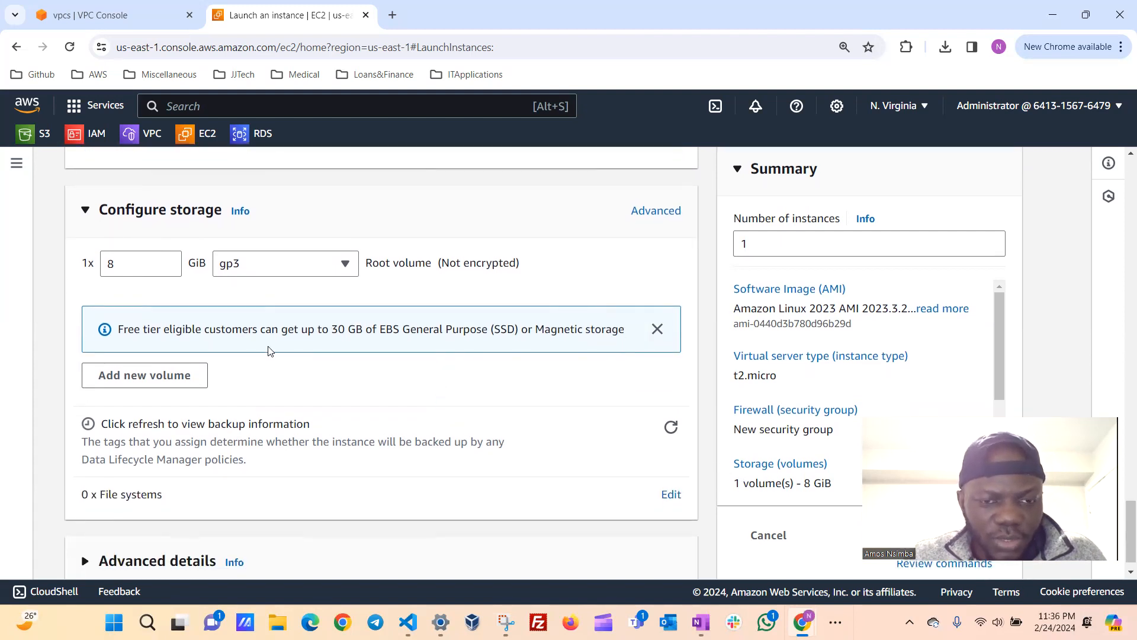
scroll(461, 450, down, 1)
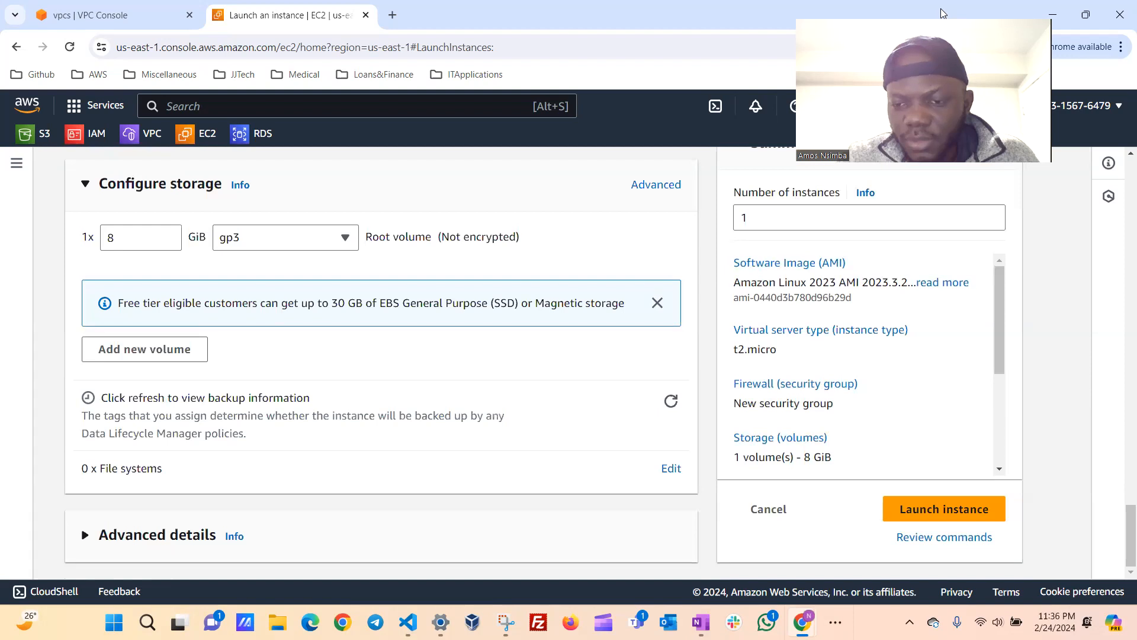
click(936, 513)
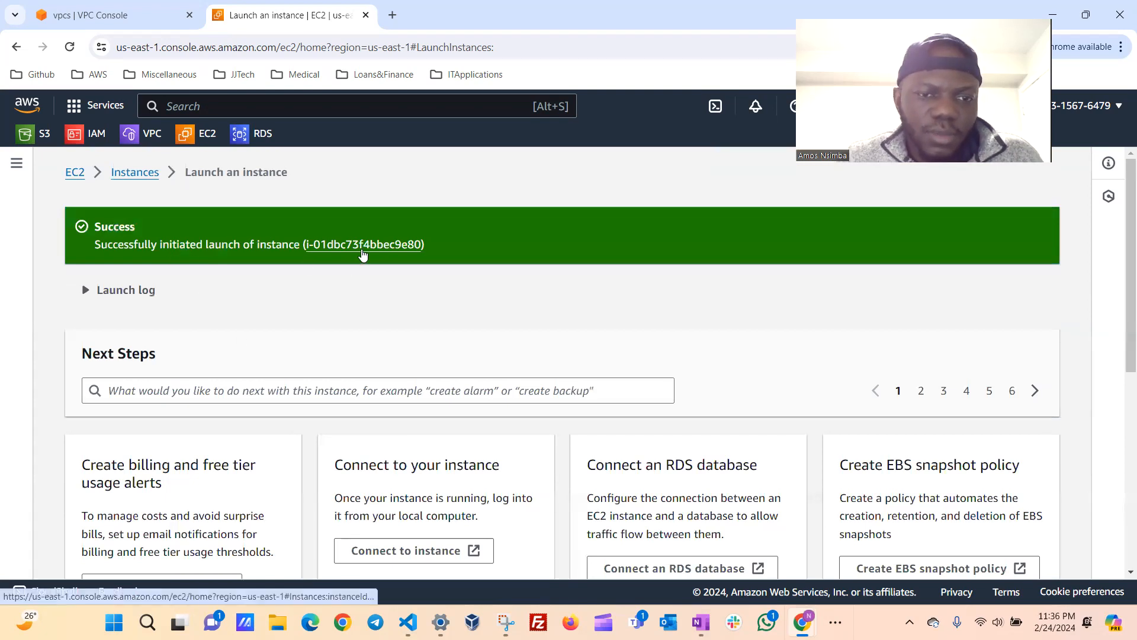
Go to the refreshed list of EC2 instances and open the connection page for apache-vm.
scroll(355, 290, down, 1)
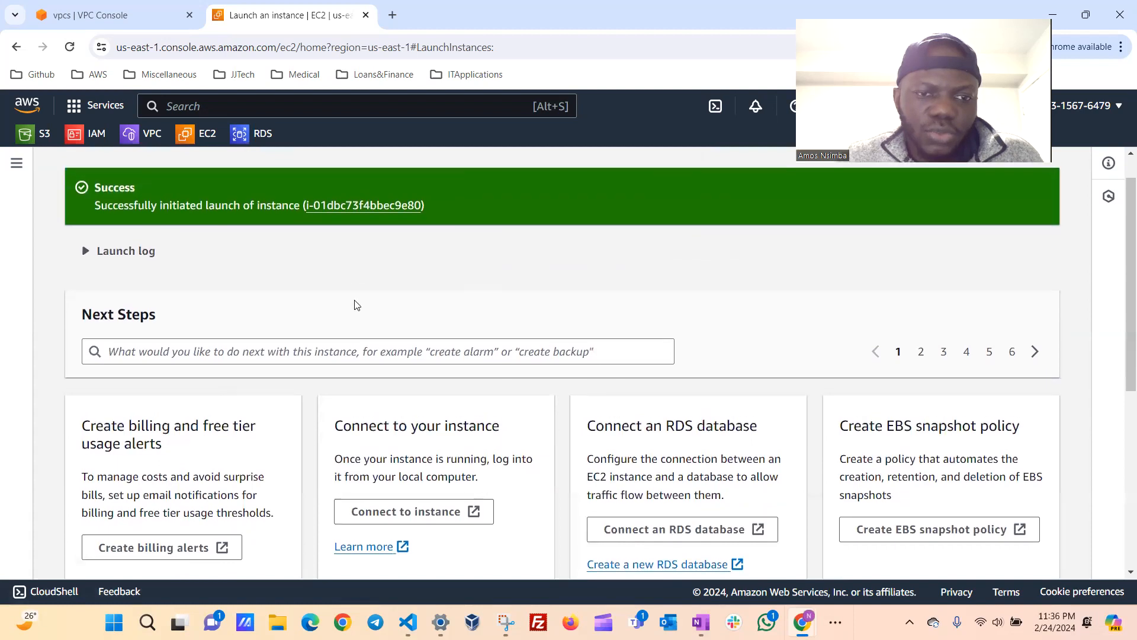
scroll(354, 296, up, 1)
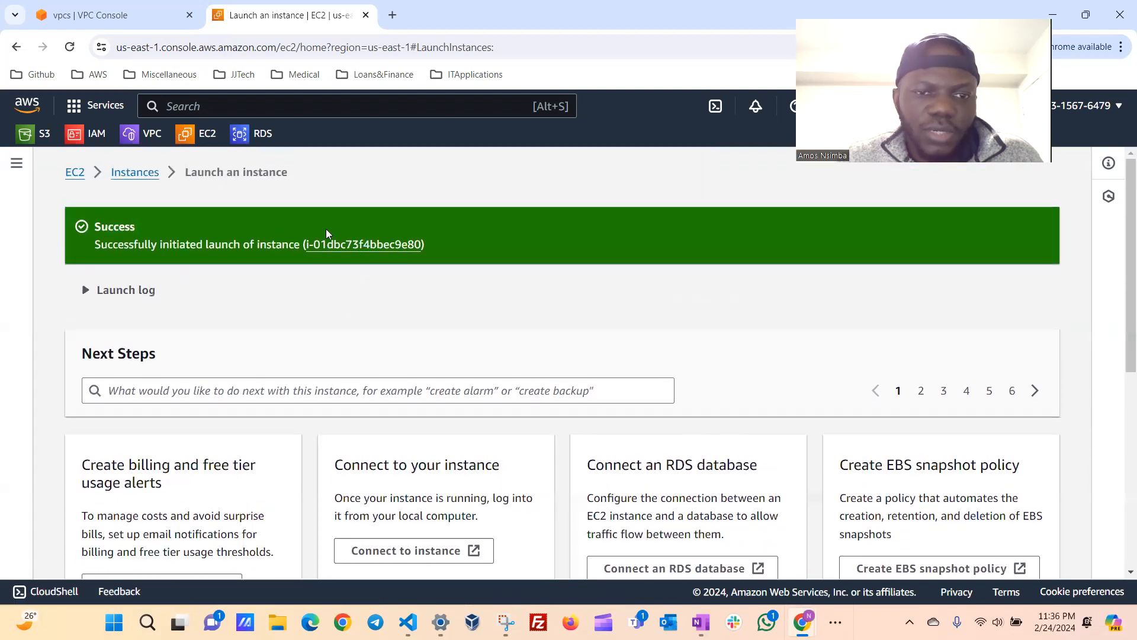
click(125, 177)
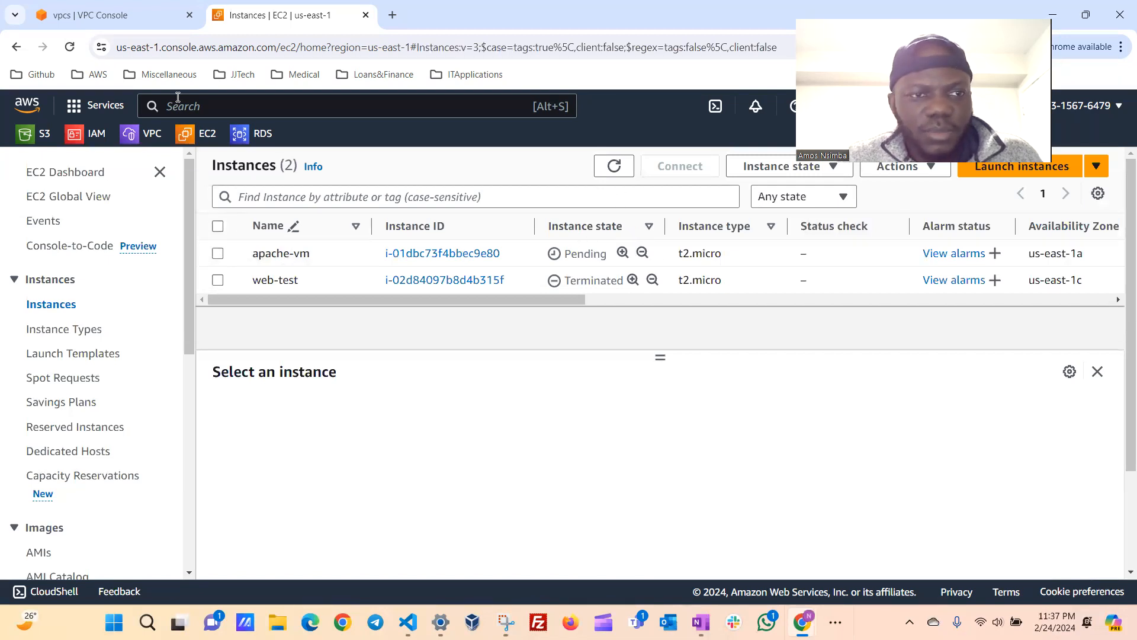
click(613, 168)
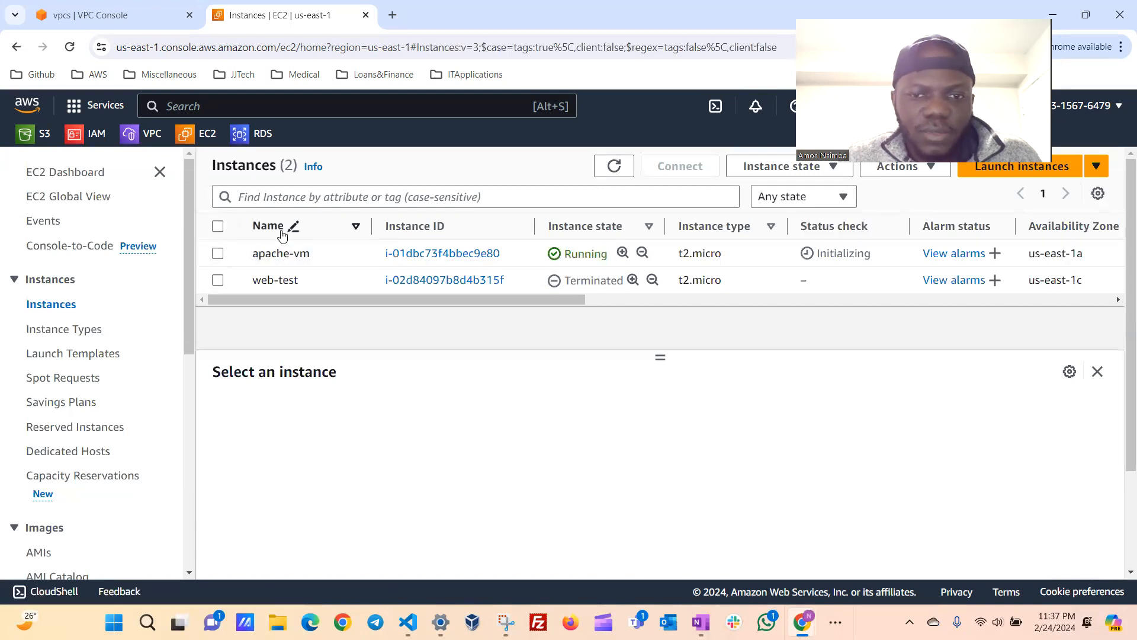
click(218, 254)
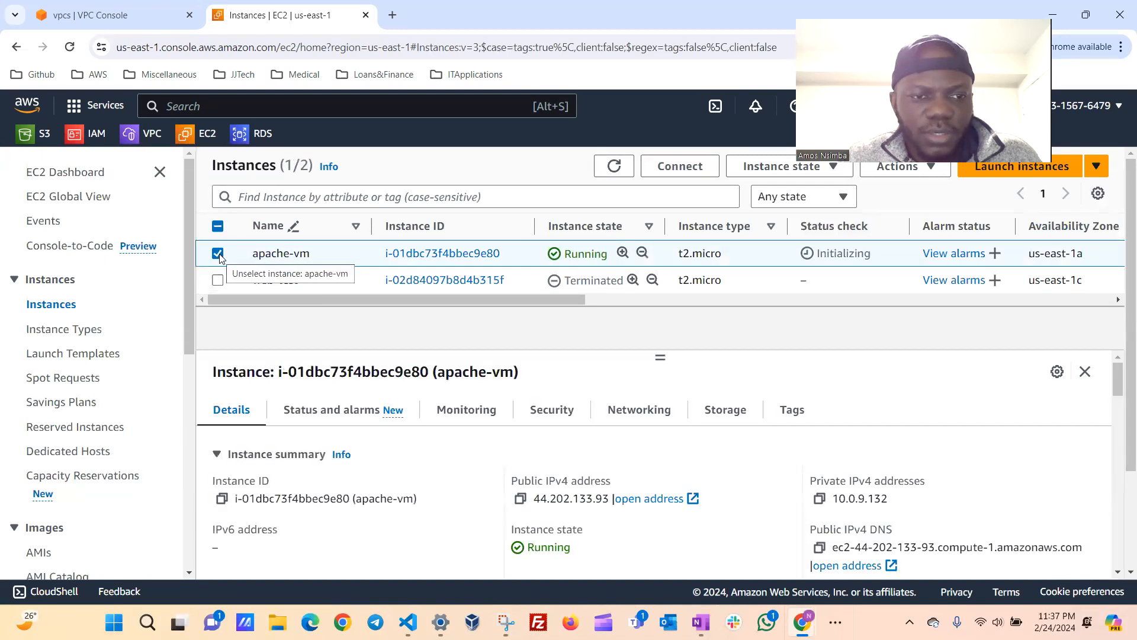
click(681, 169)
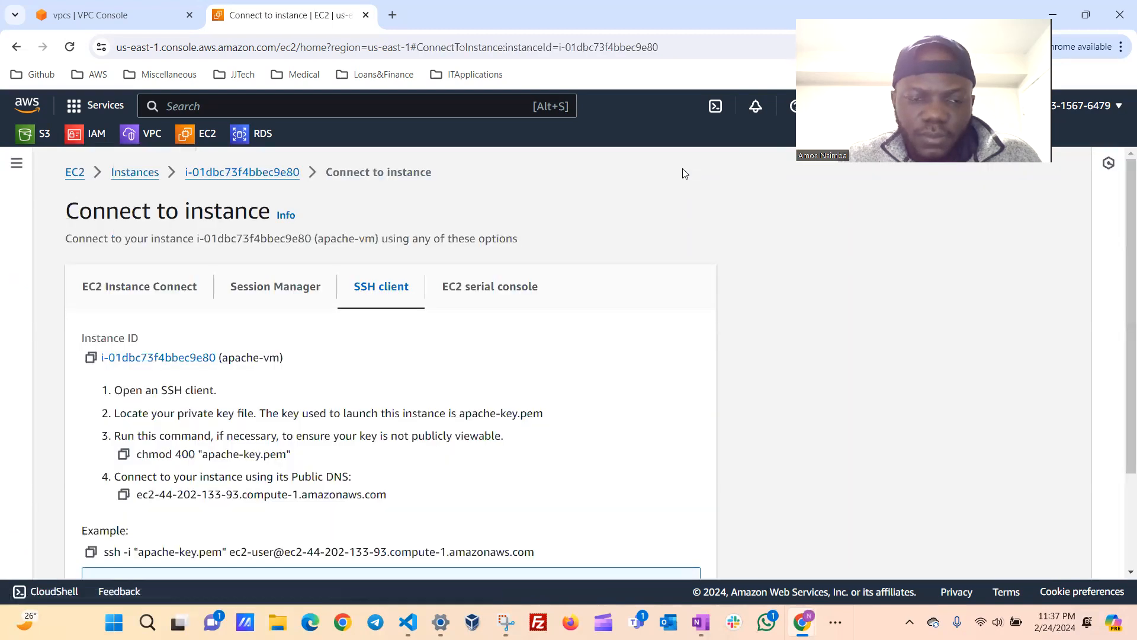
Review the key file, user name and public DNS in the example SSH command for apache-vm, and copy the command.
scroll(423, 344, down, 1)
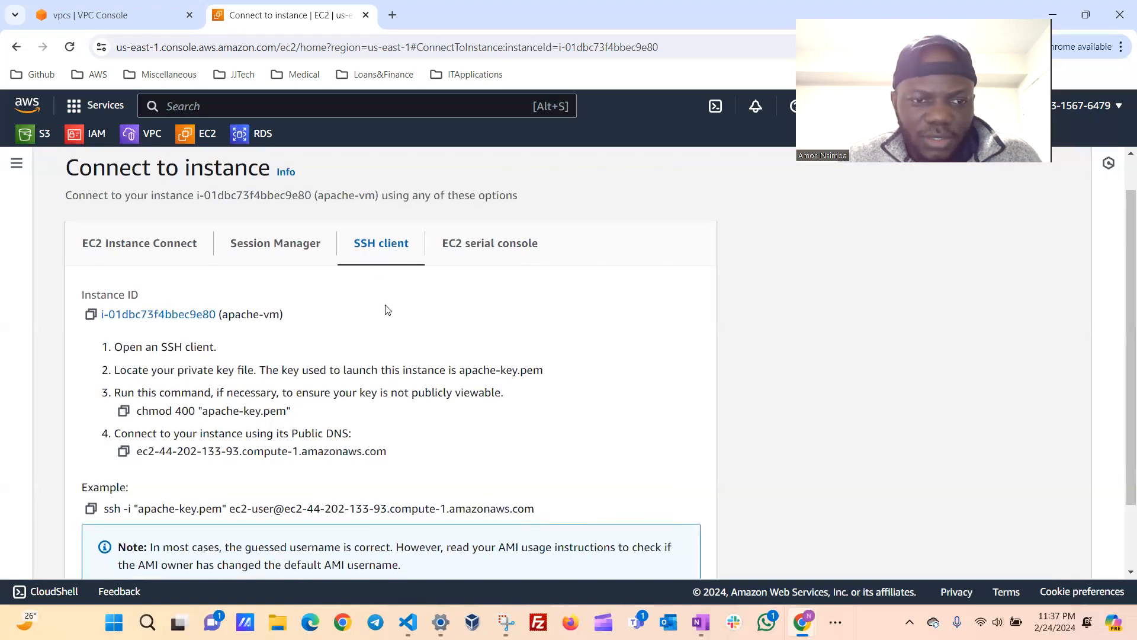
scroll(387, 310, down, 1)
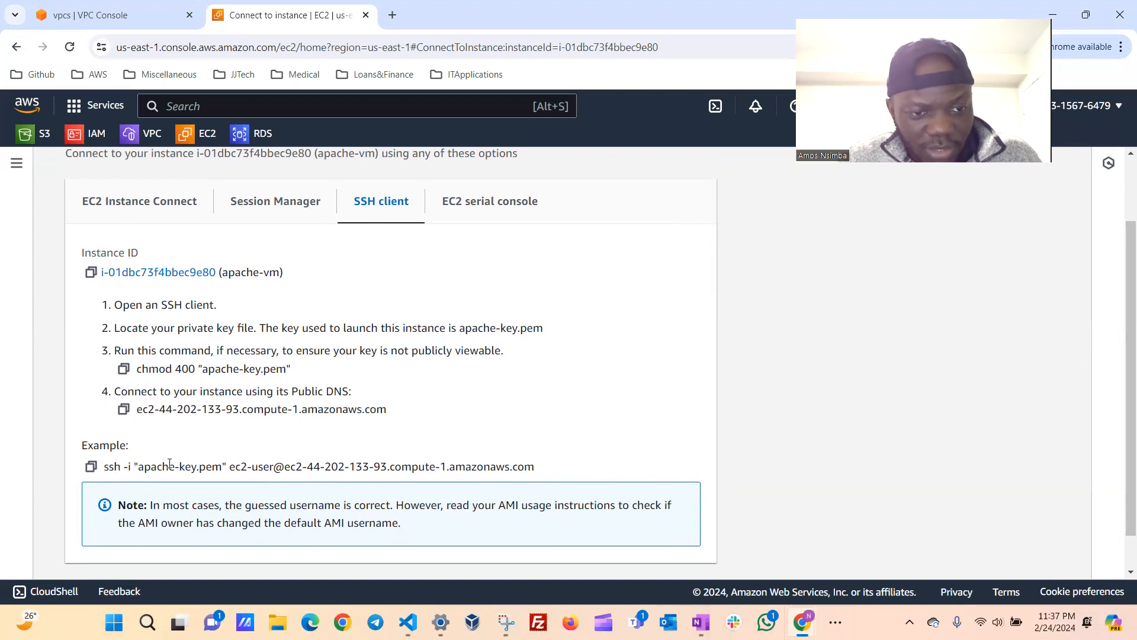
drag(142, 468, 222, 466)
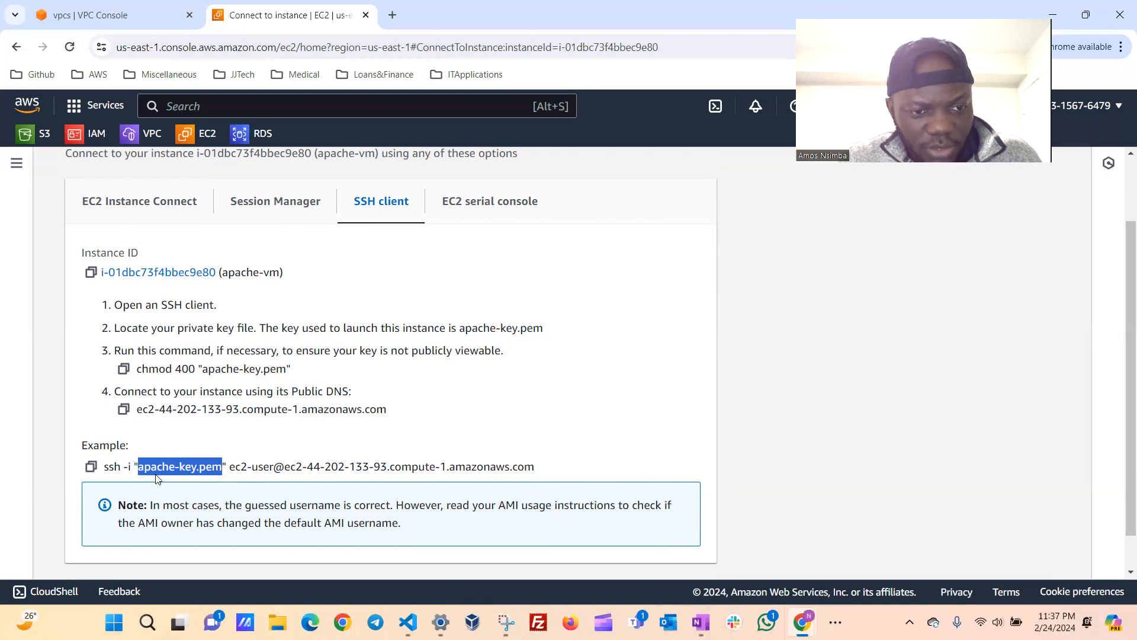
click(233, 445)
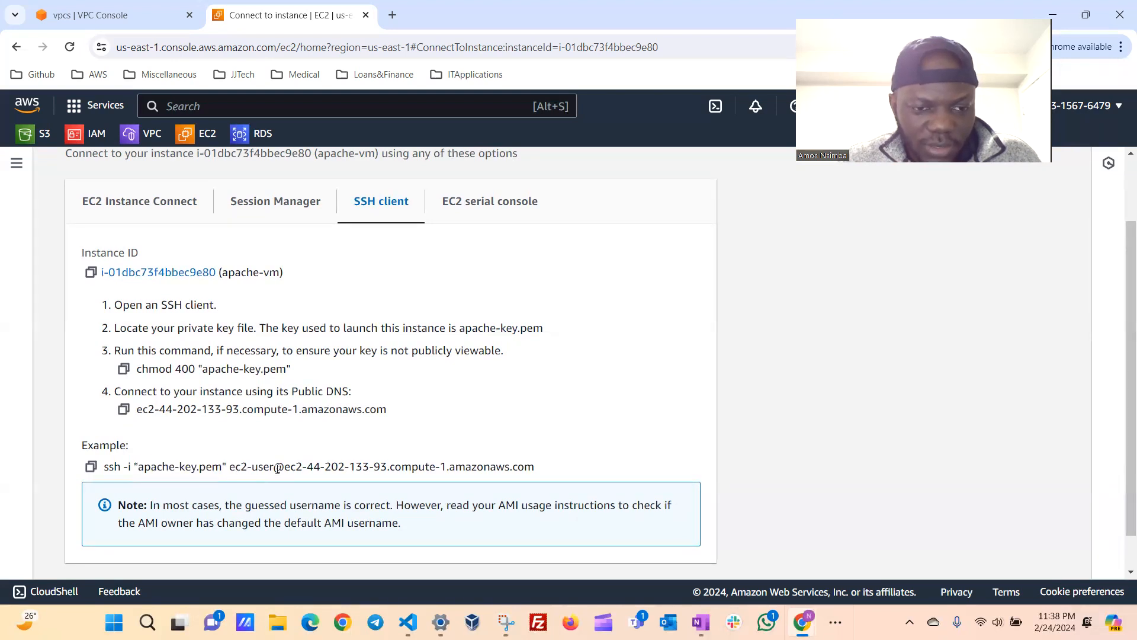
drag(230, 466, 271, 466)
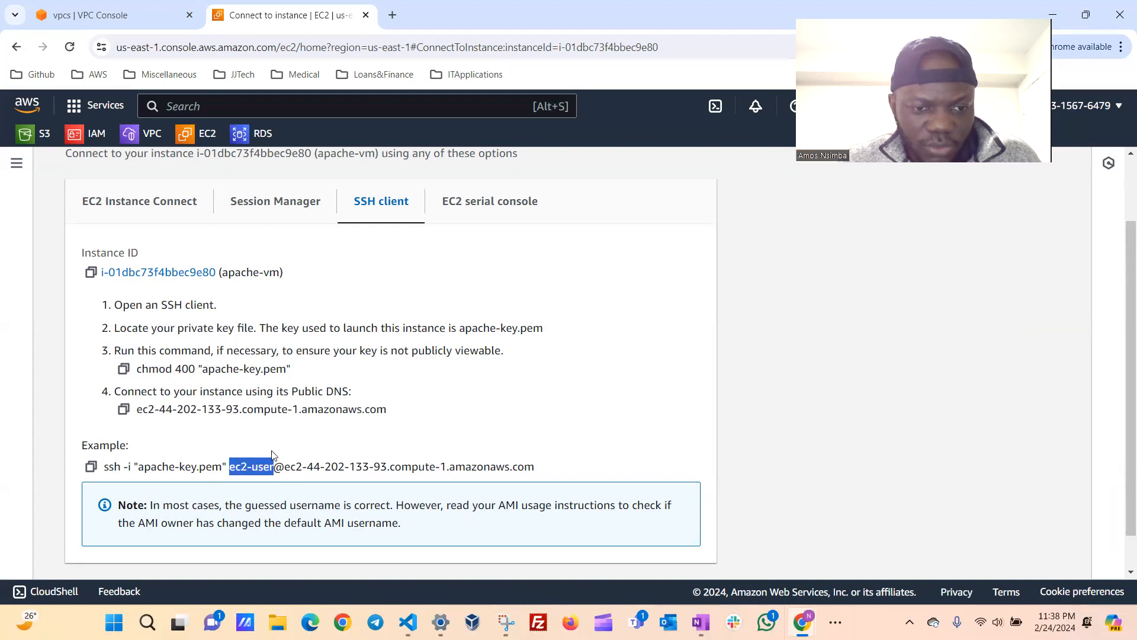
click(273, 454)
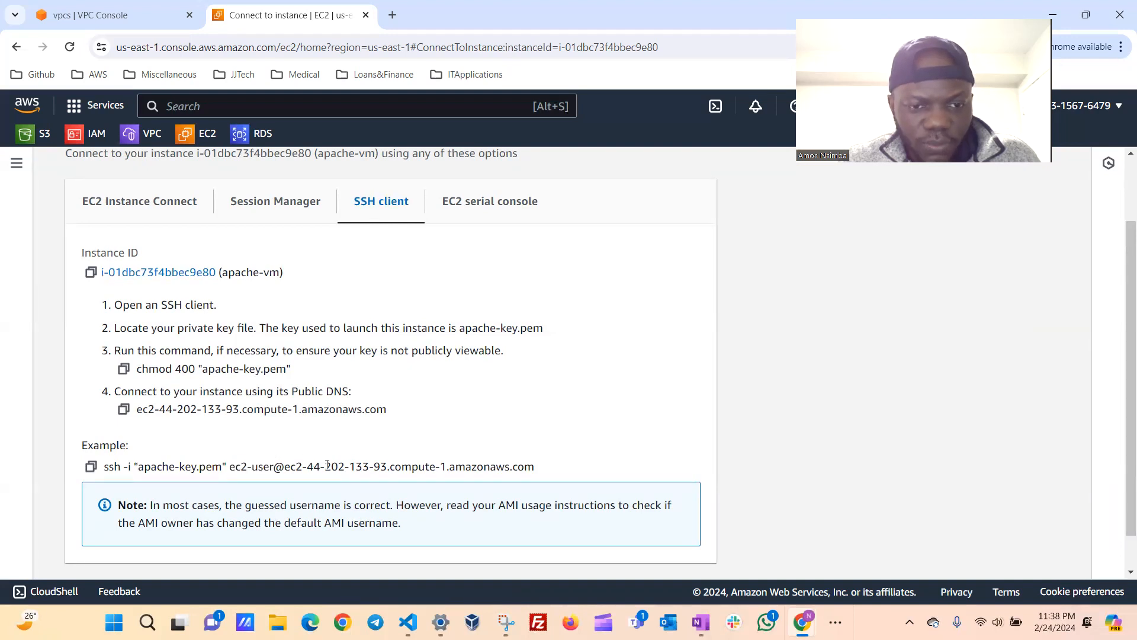
drag(285, 466, 551, 467)
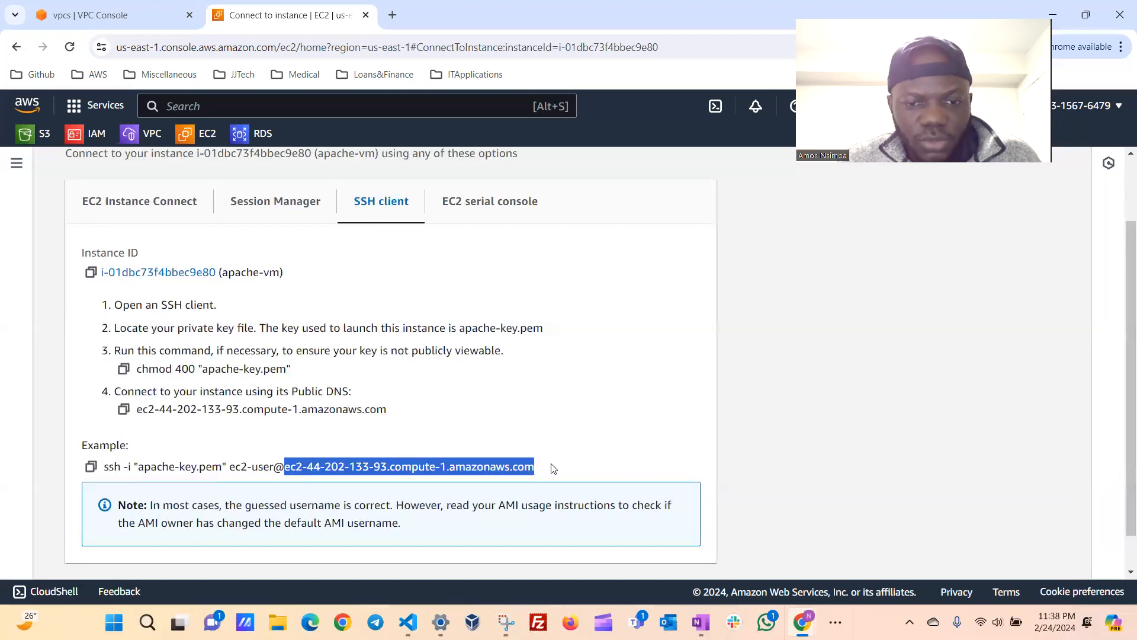
click(552, 468)
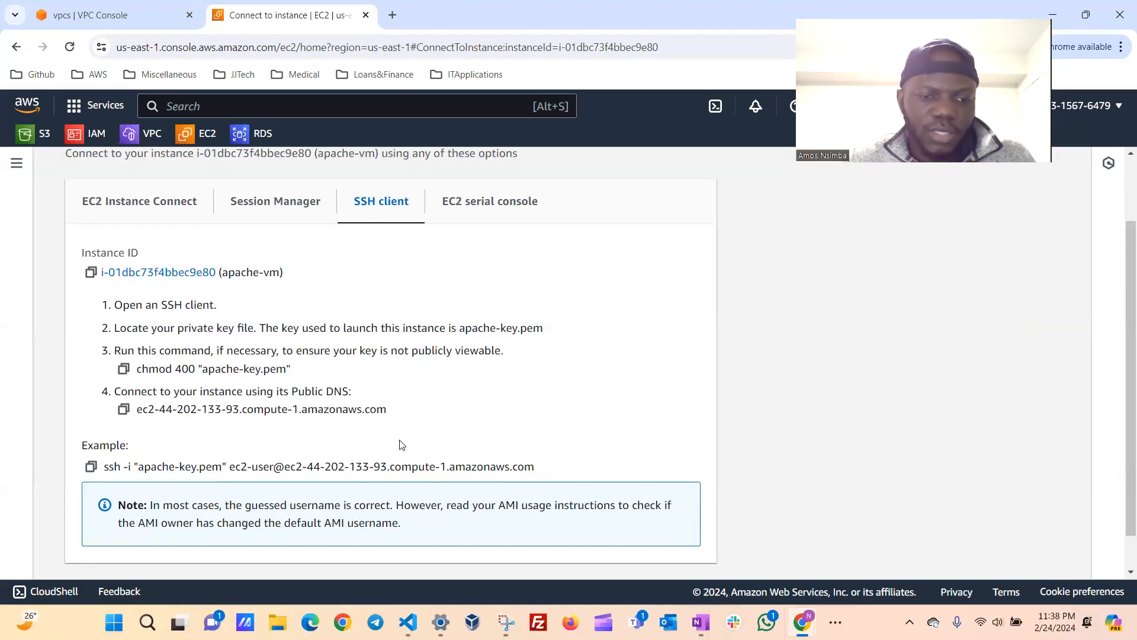
click(92, 466)
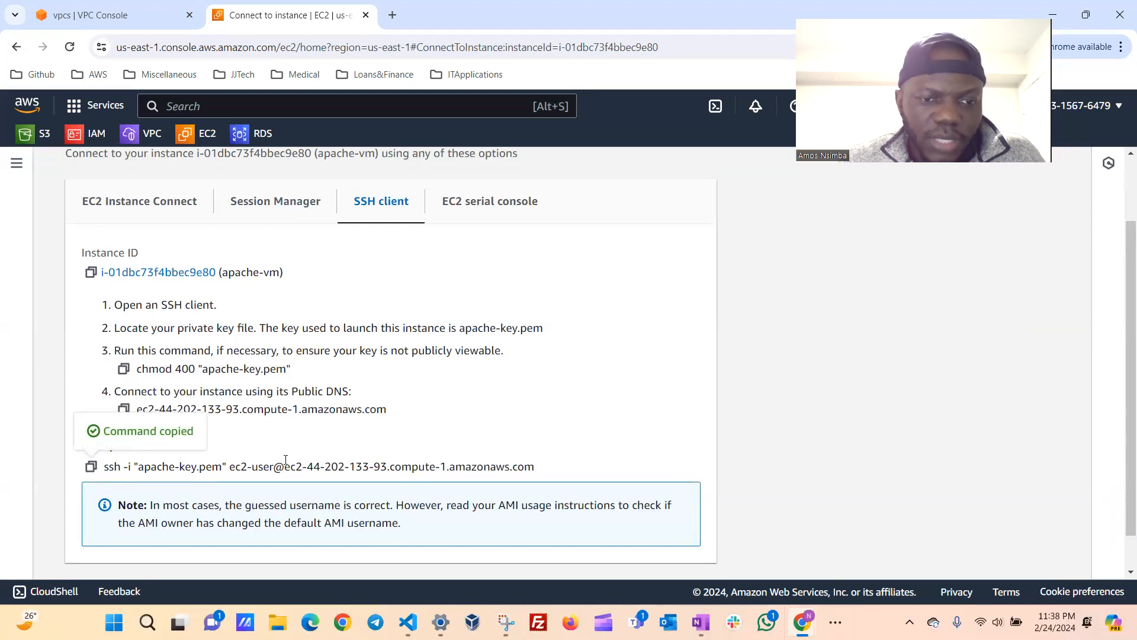
Switch to the Visual Studio Code terminal, list the Downloads folder with ls to check for apache-key.pem, and clear the terminal.
mouse_move(408, 622)
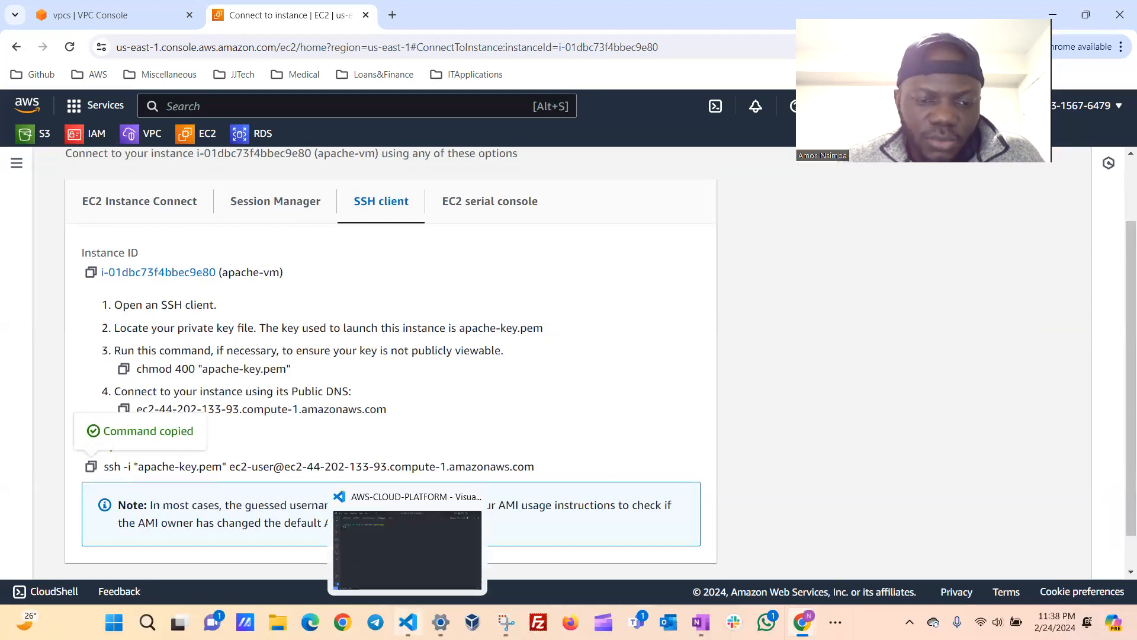
click(433, 558)
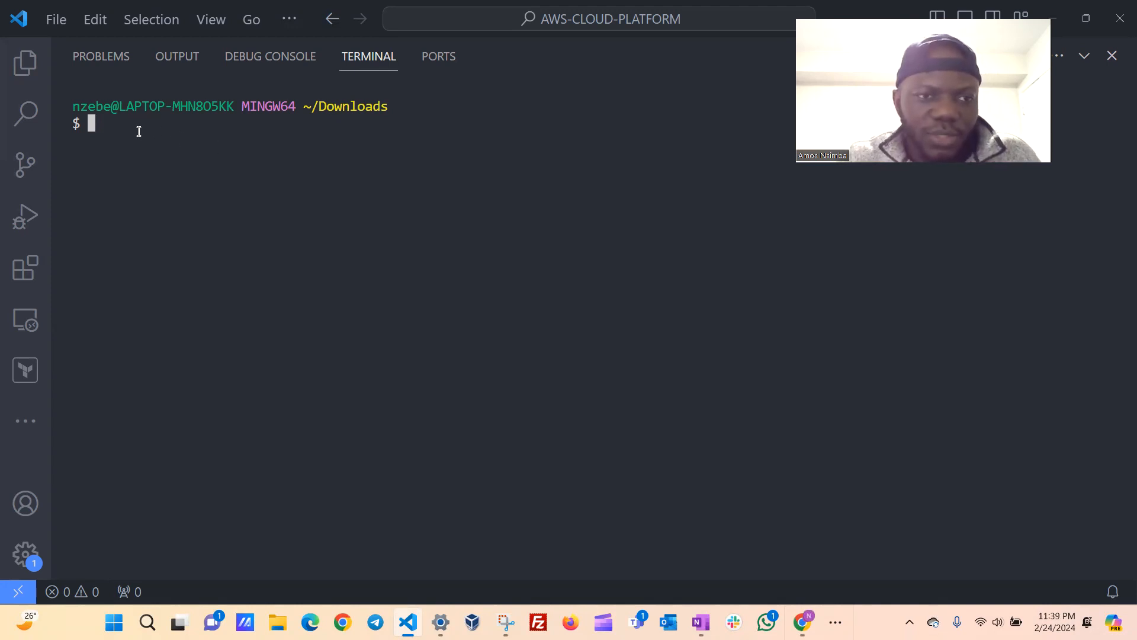
text(ls)
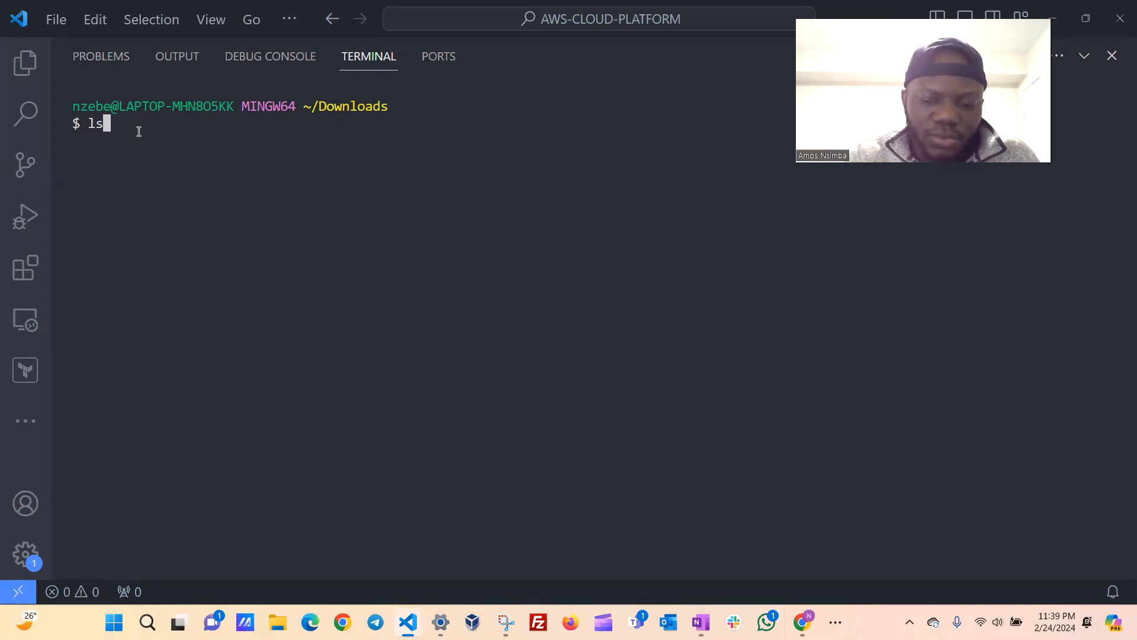
key(Return)
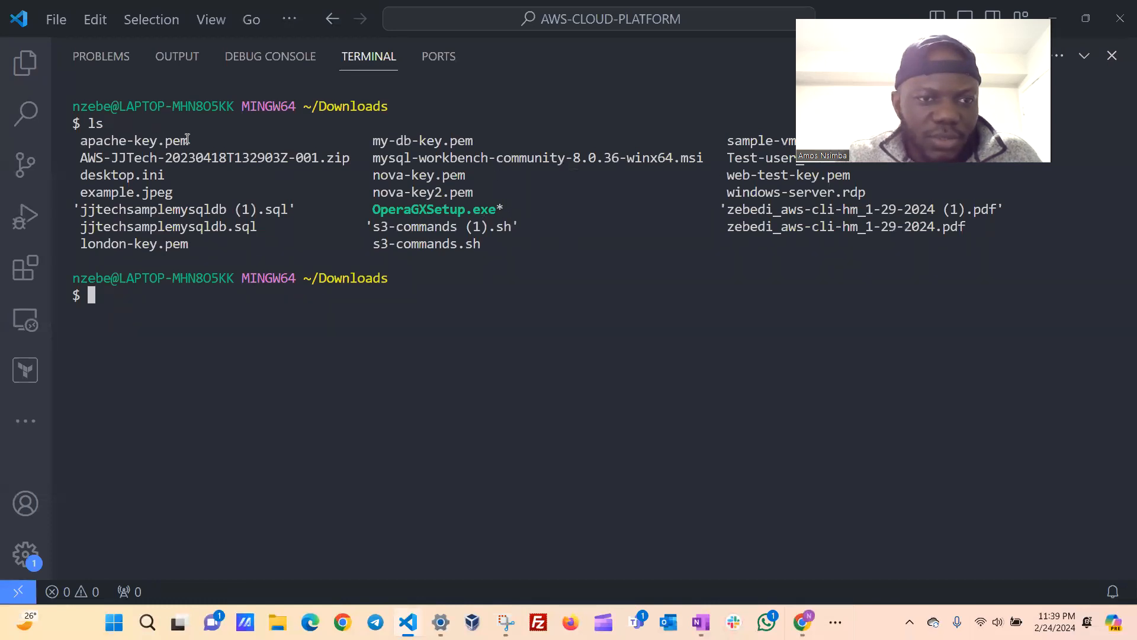
drag(193, 138, 79, 139)
click(171, 308)
text(clear)
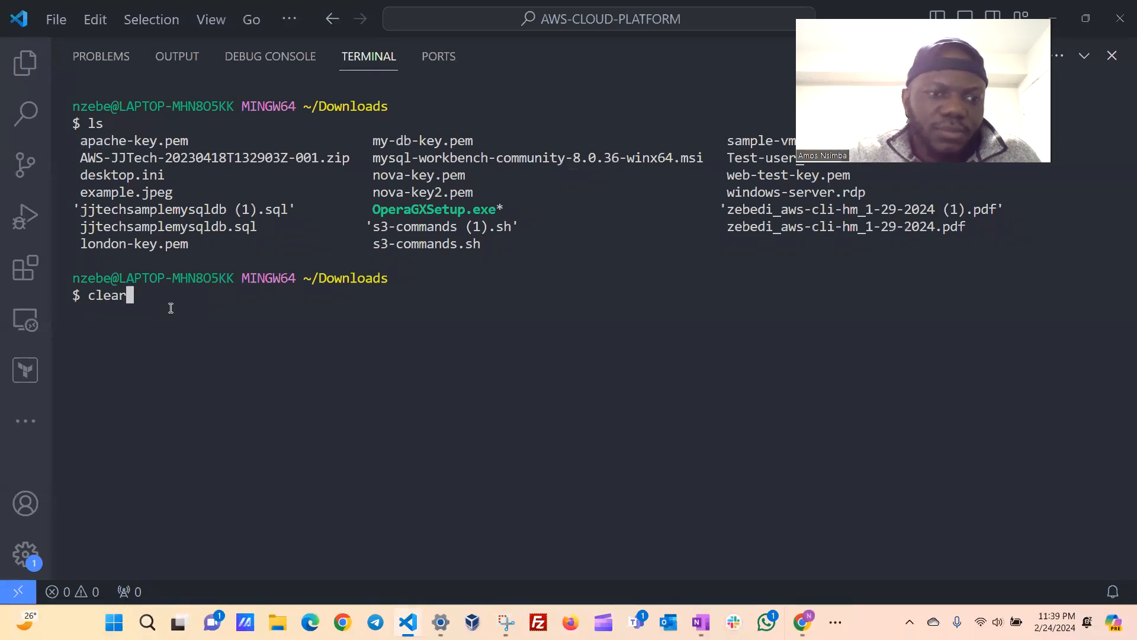
key(Return)
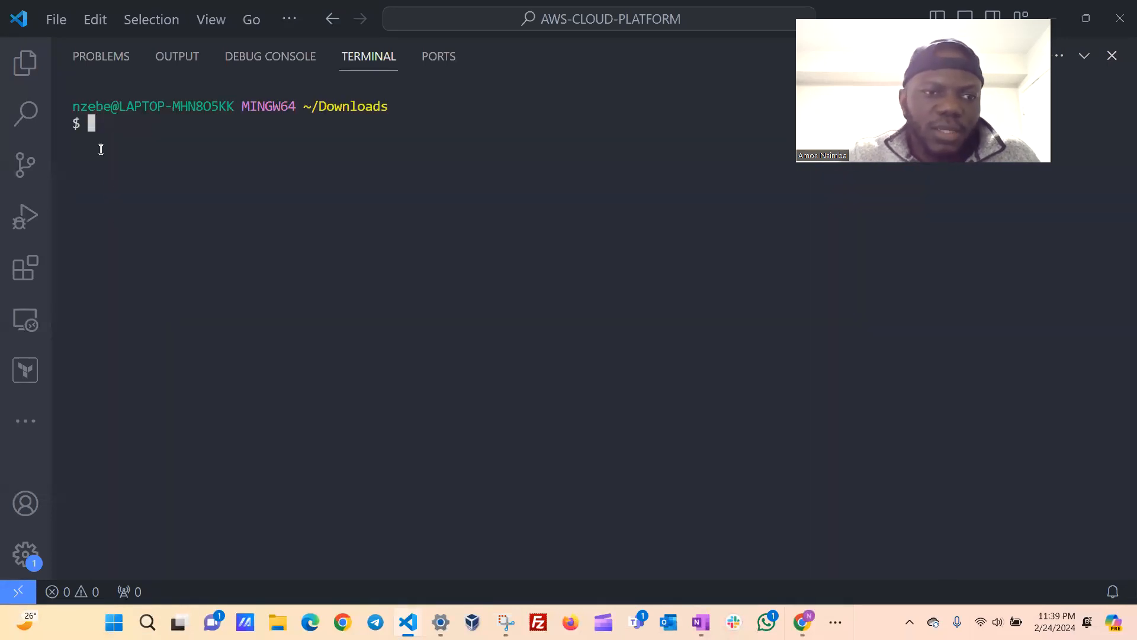
Connect to apache-vm with the copied SSH command, accept the host authenticity with yes, and clear the terminal.
key(ctrl+v)
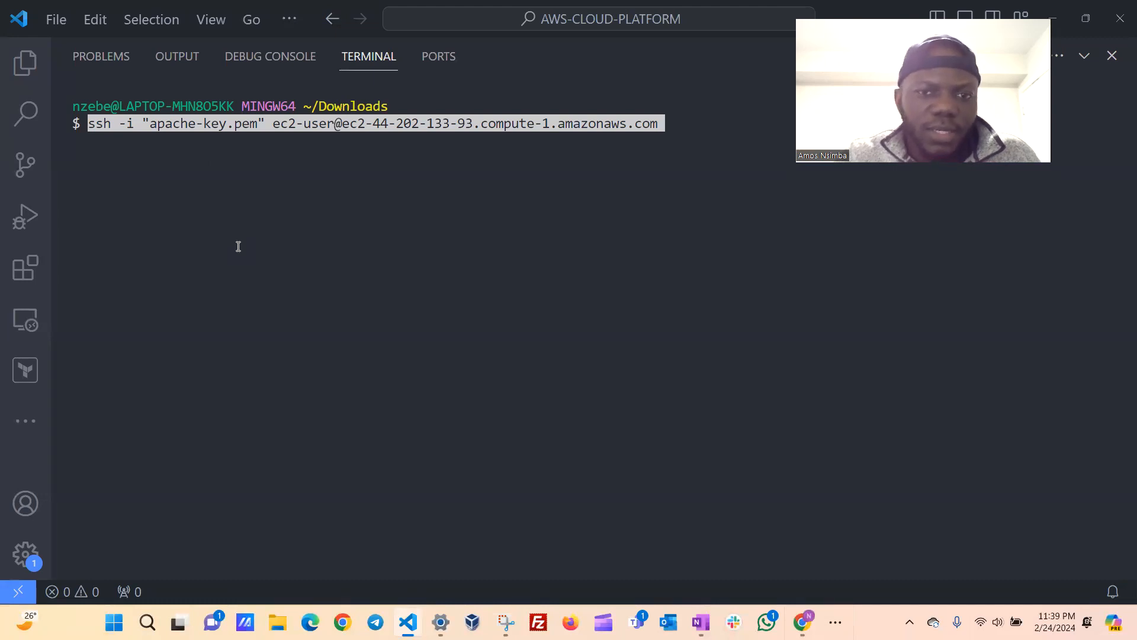
key(Return)
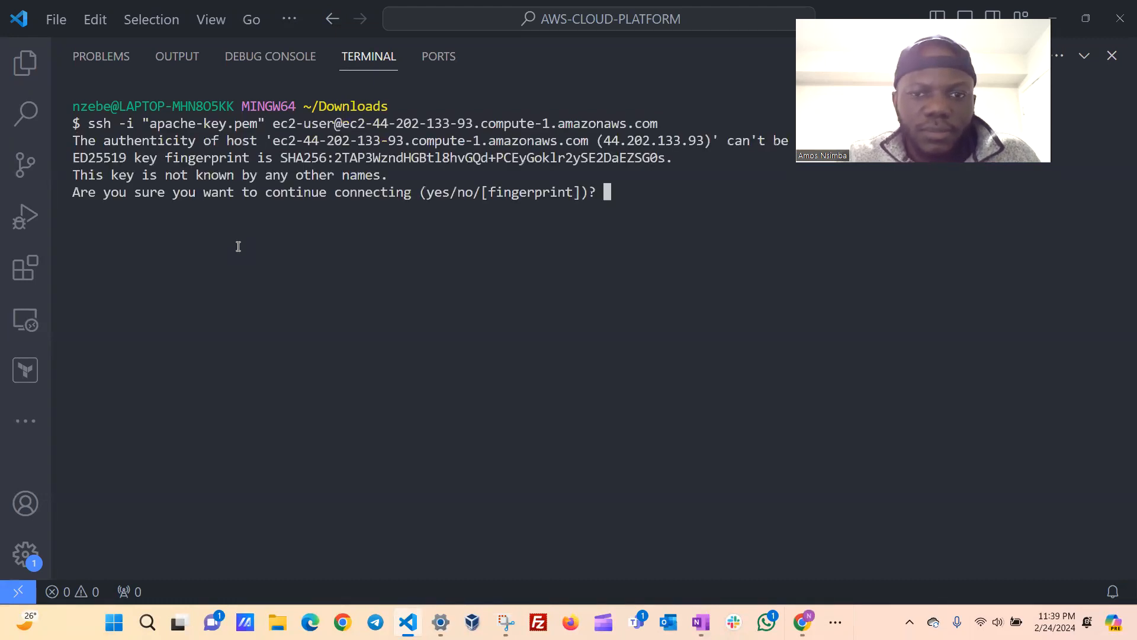
text(yes)
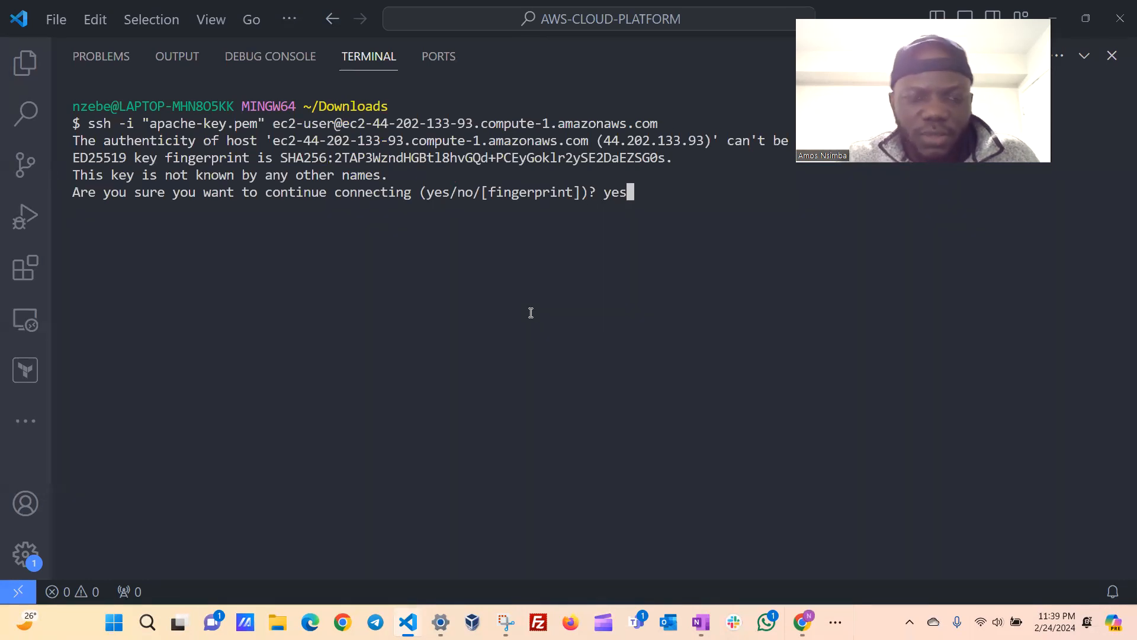
key(Return)
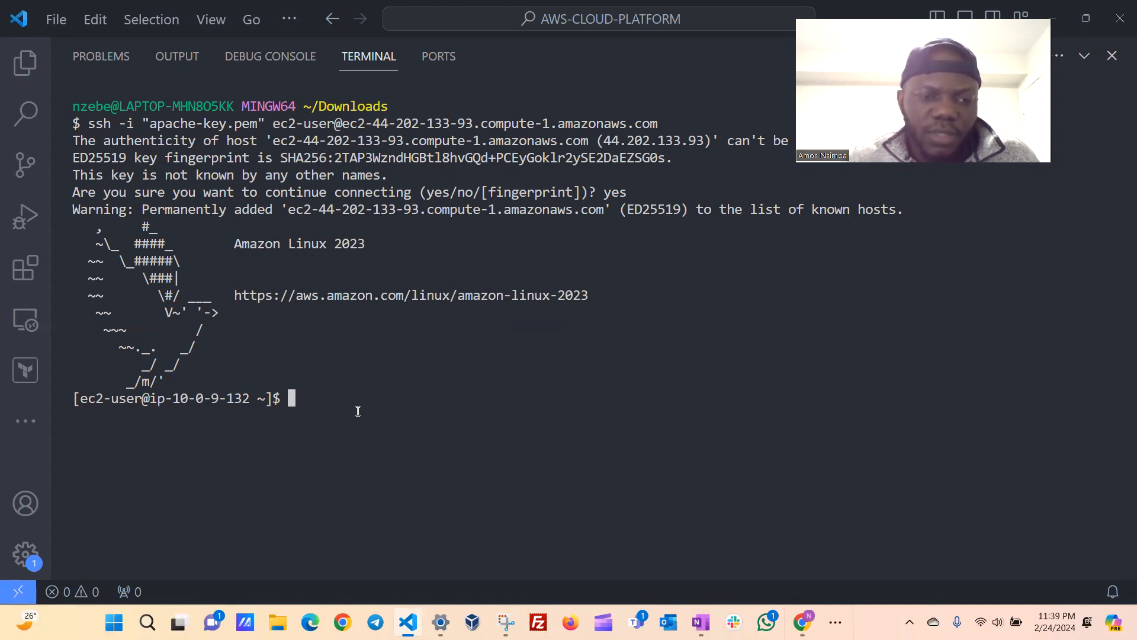
text(clear)
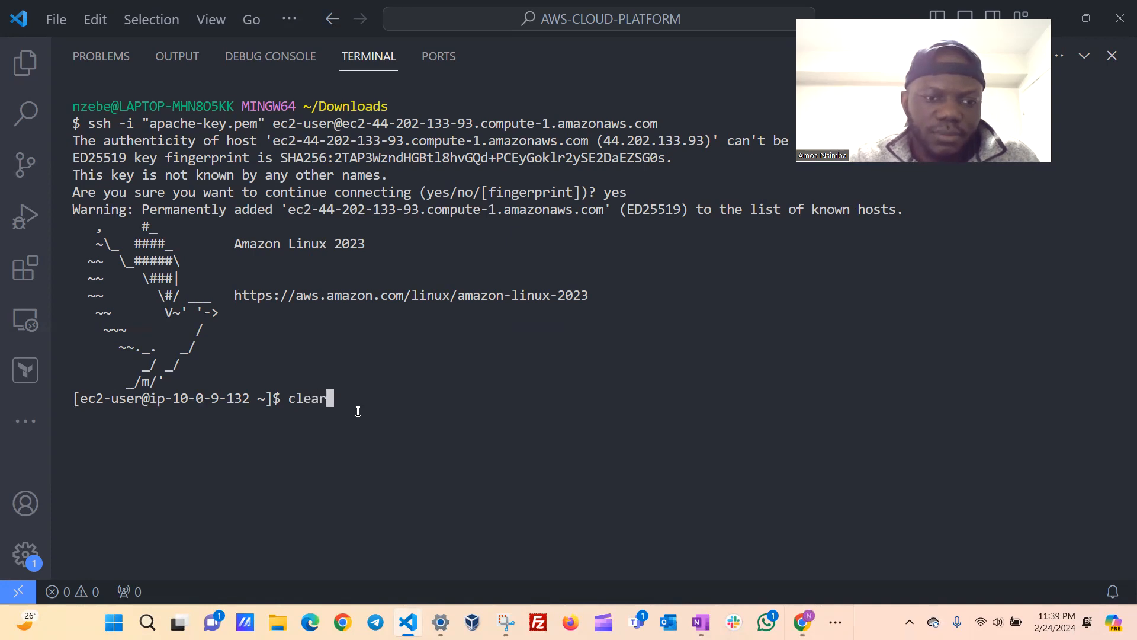
key(Return)
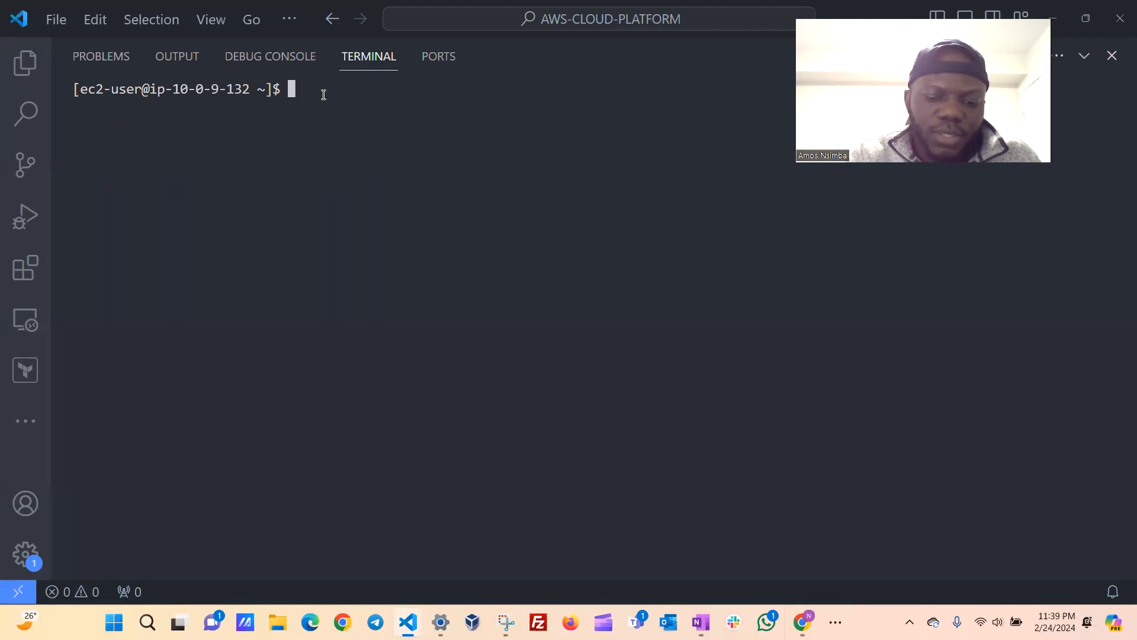
Try to look up the instance's public IP by running ifconfig.me, and clear the terminal.
text(i)
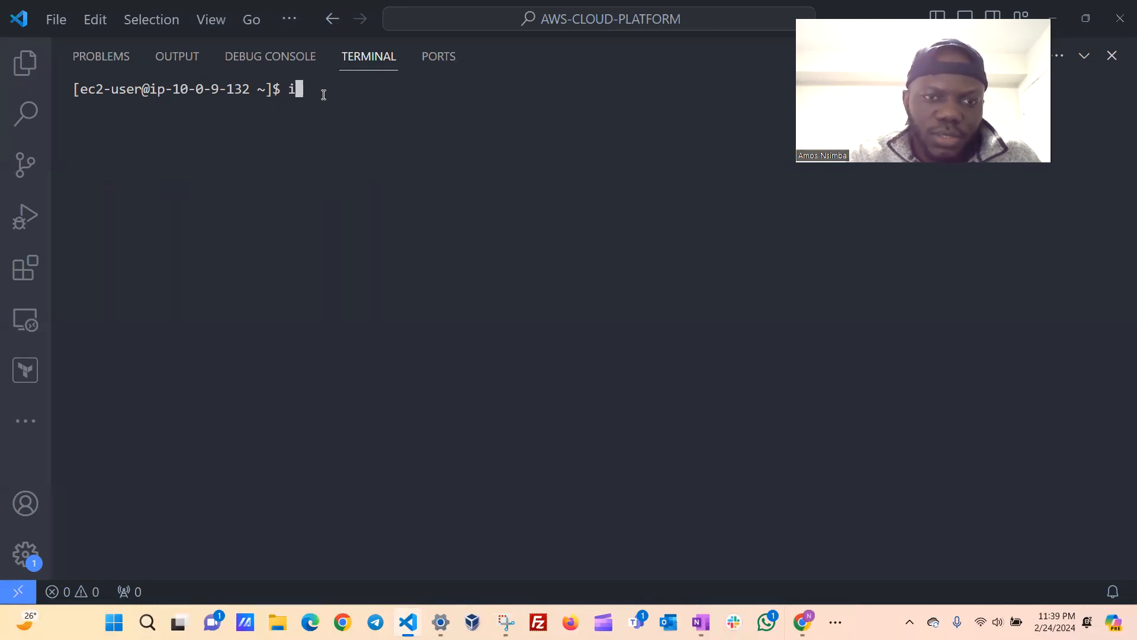
text(fconfig)
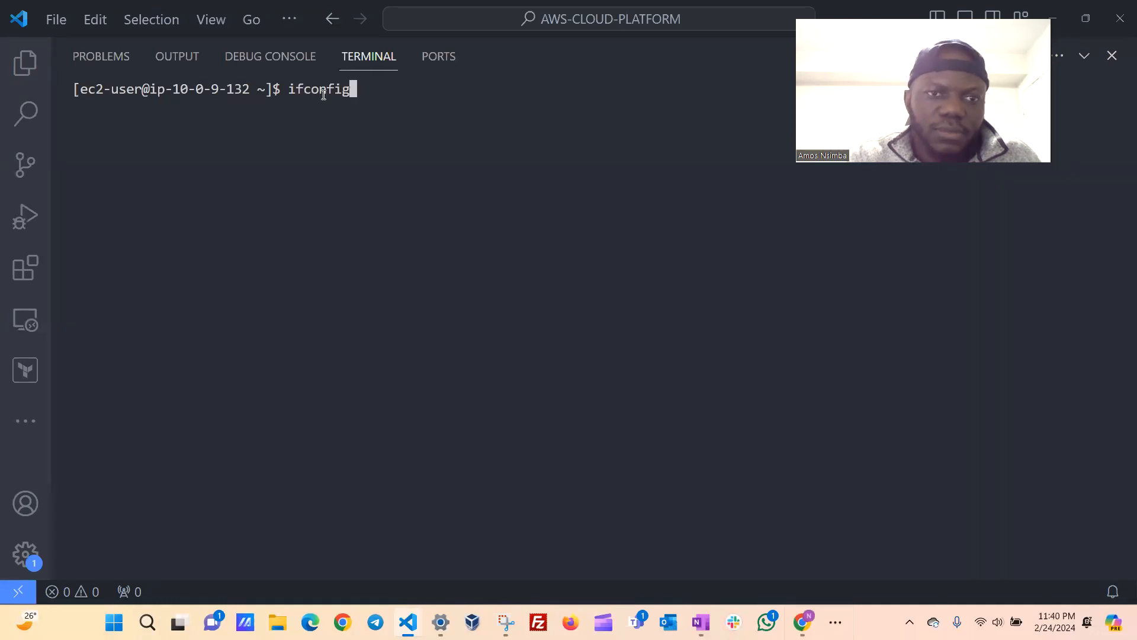
text(.me)
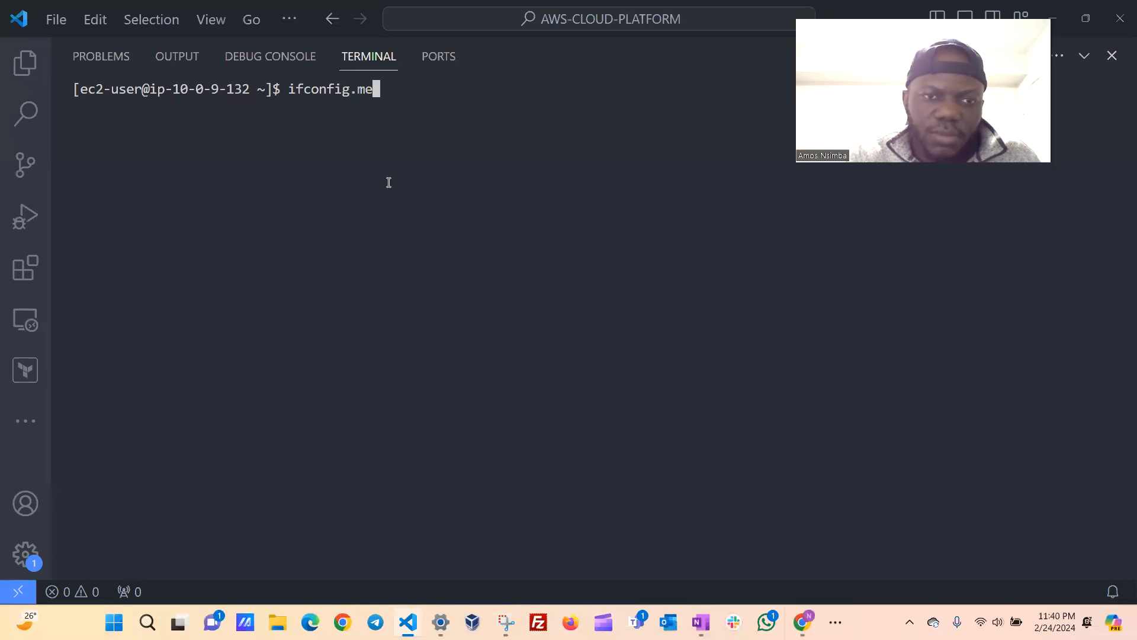
key(Return)
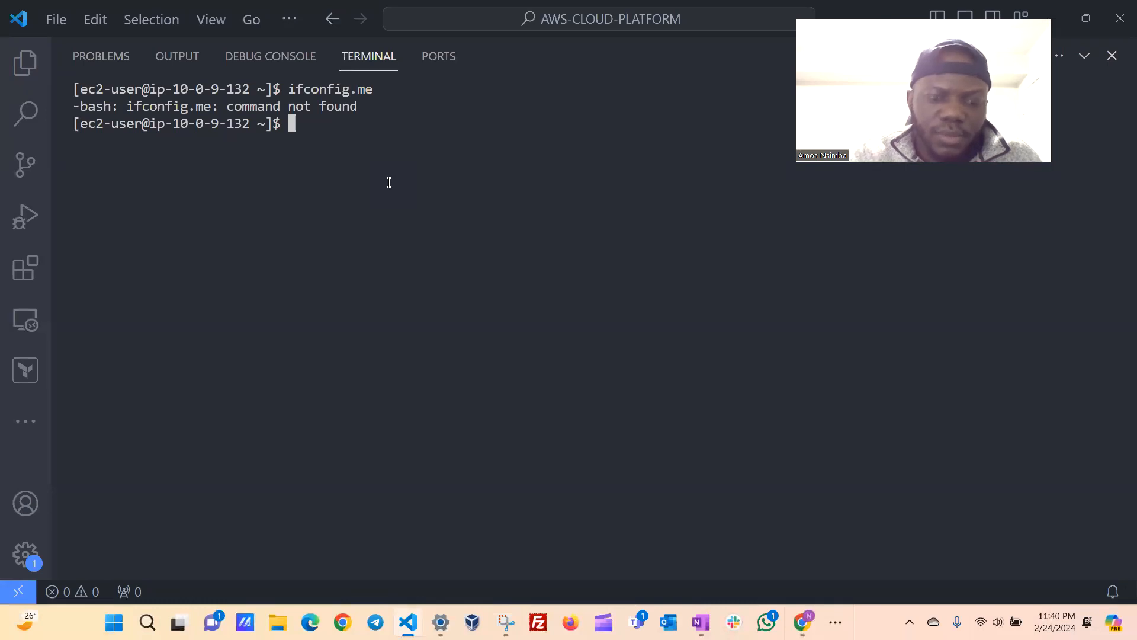
text(c.ear)
key(Return)
text(clear)
key(Return)
Look up the instance's public IP address with curl ident.me and examine the command and its output.
text(curl)
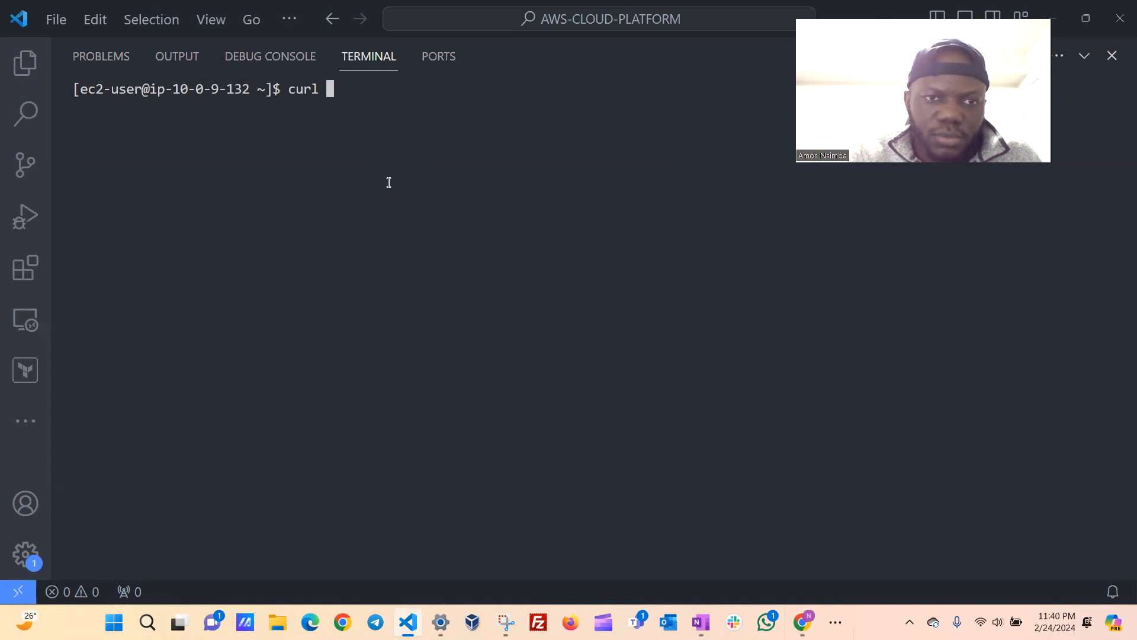
text( ident.me)
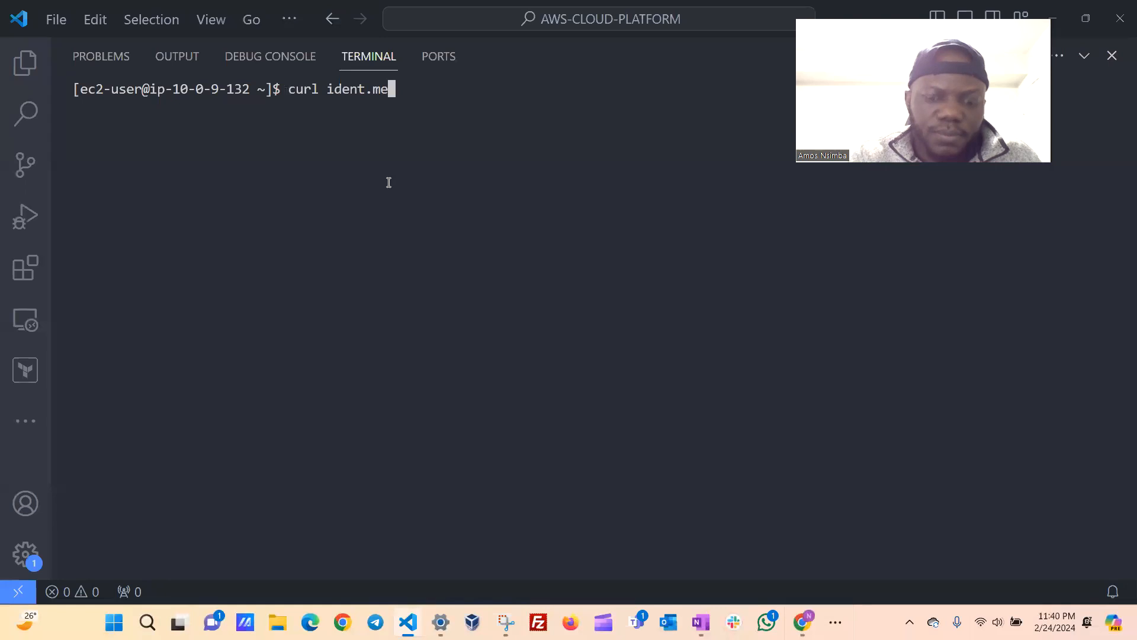
key(Return)
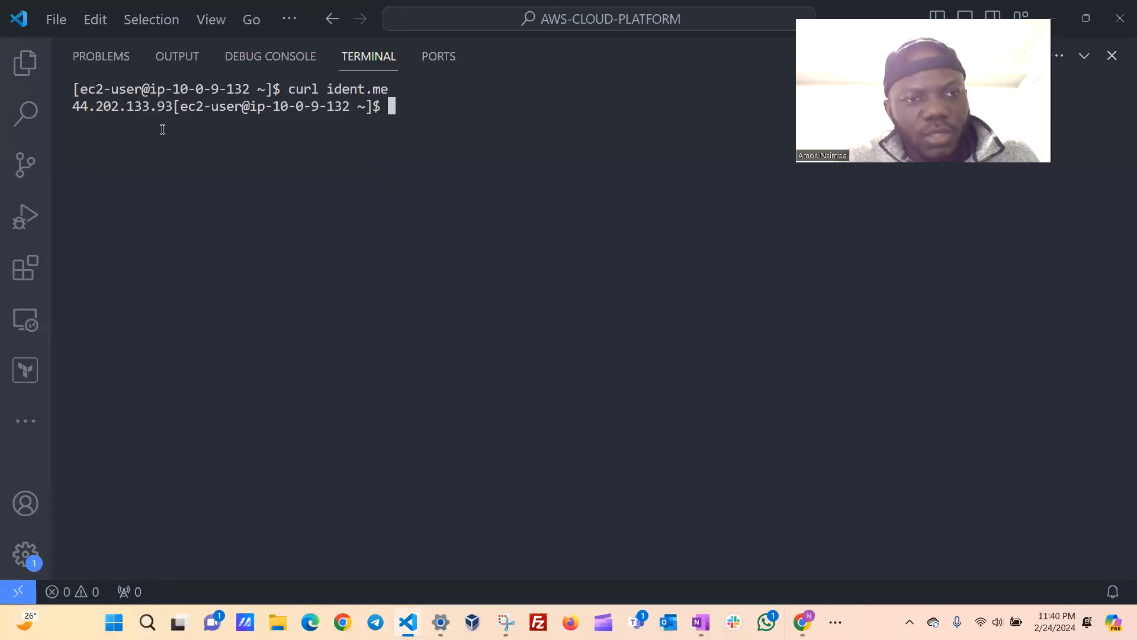
drag(174, 106, 72, 105)
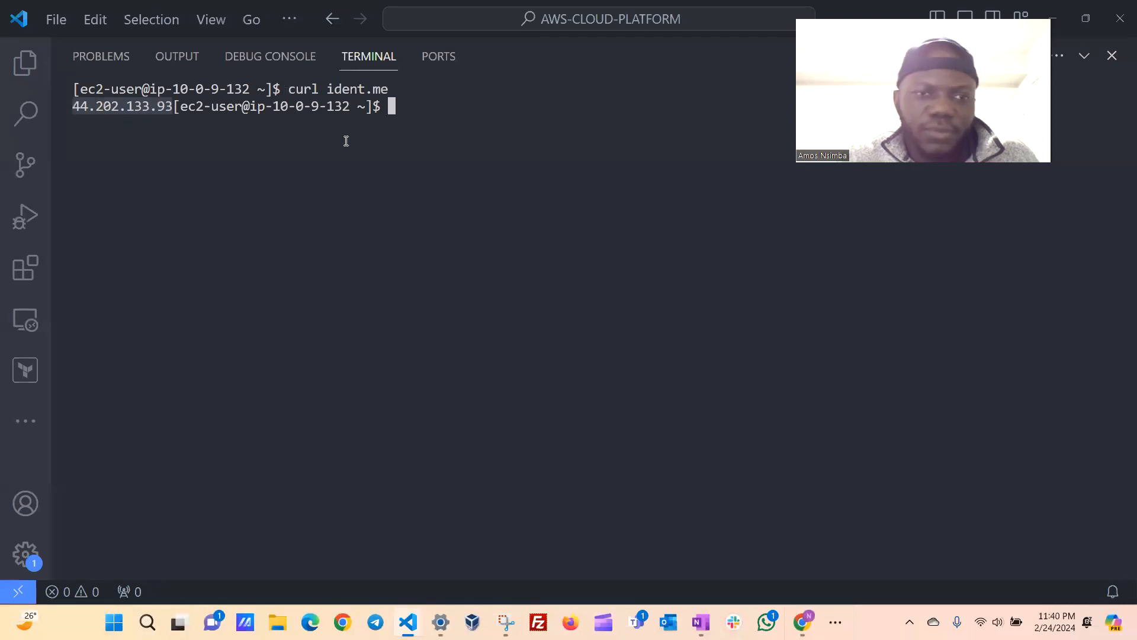
click(407, 106)
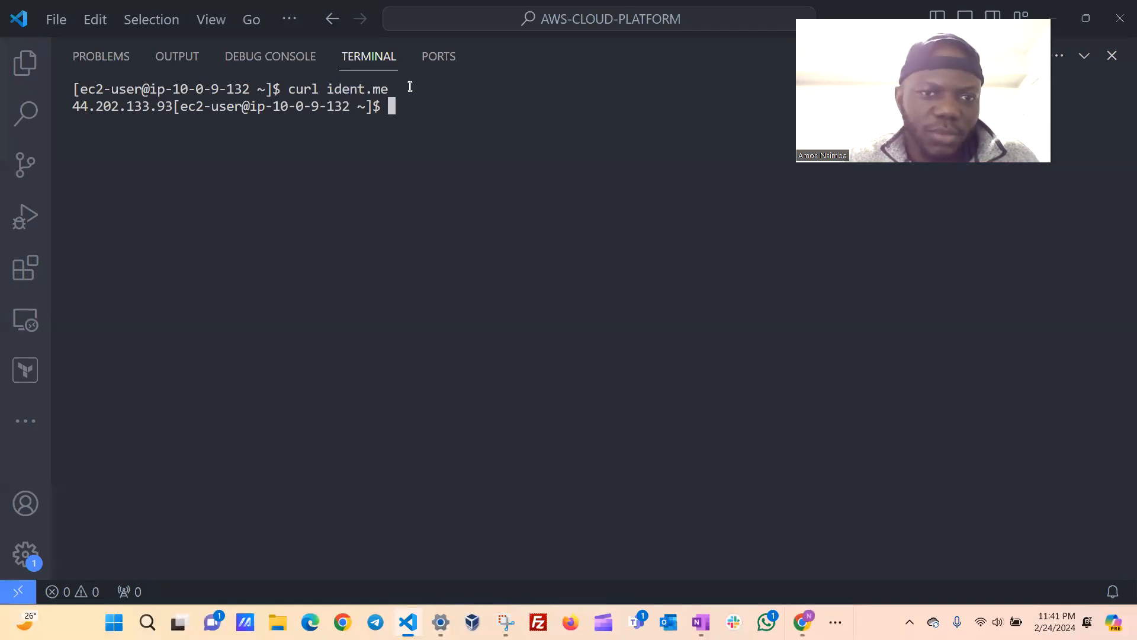
drag(390, 89, 293, 88)
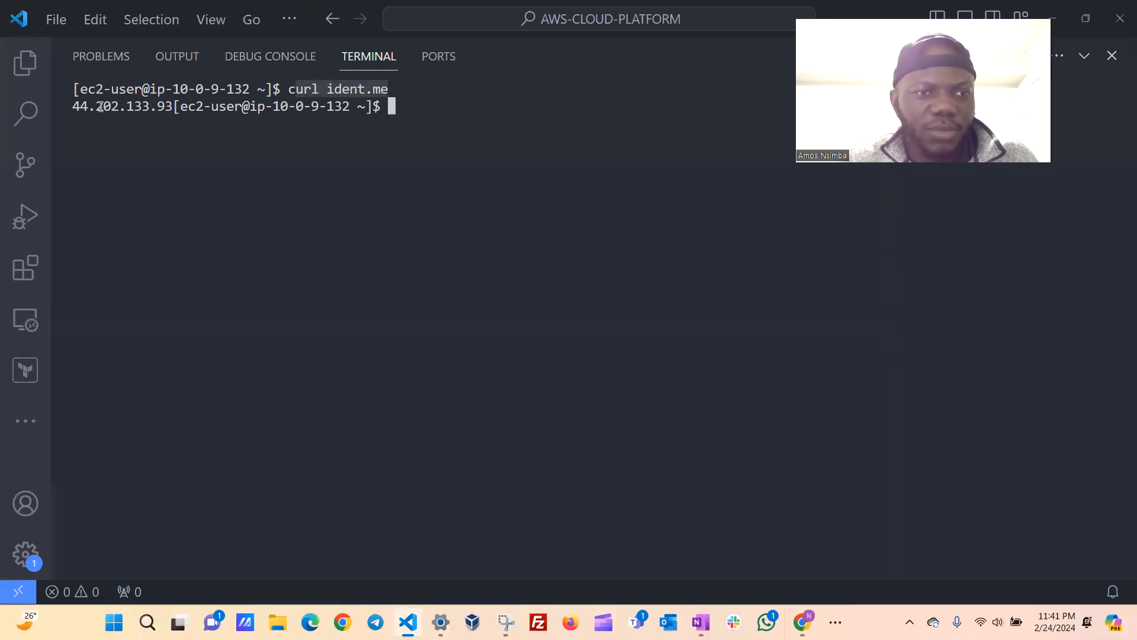
Clear the terminal and switch back to the apache-vm connection page in Chrome.
click(439, 113)
text(clear)
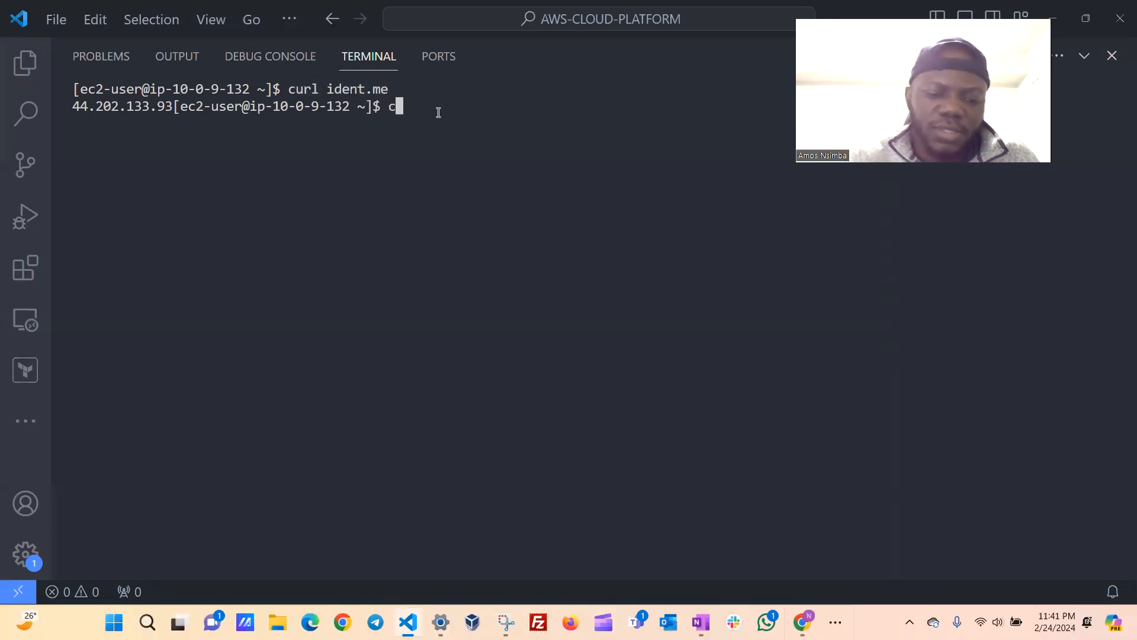
key(Return)
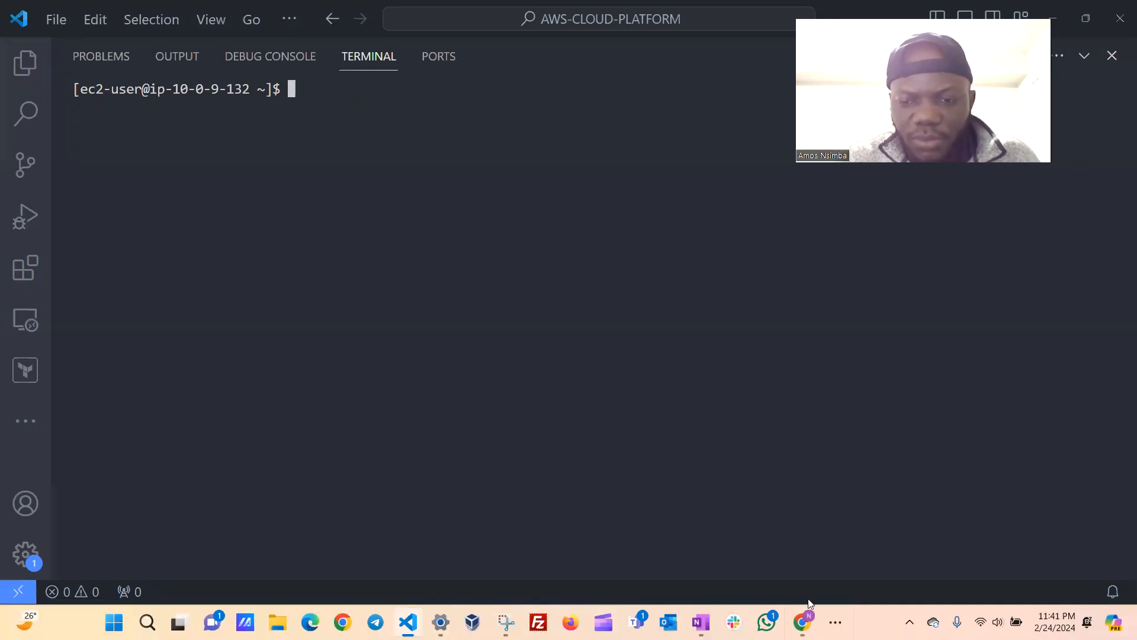
mouse_move(801, 621)
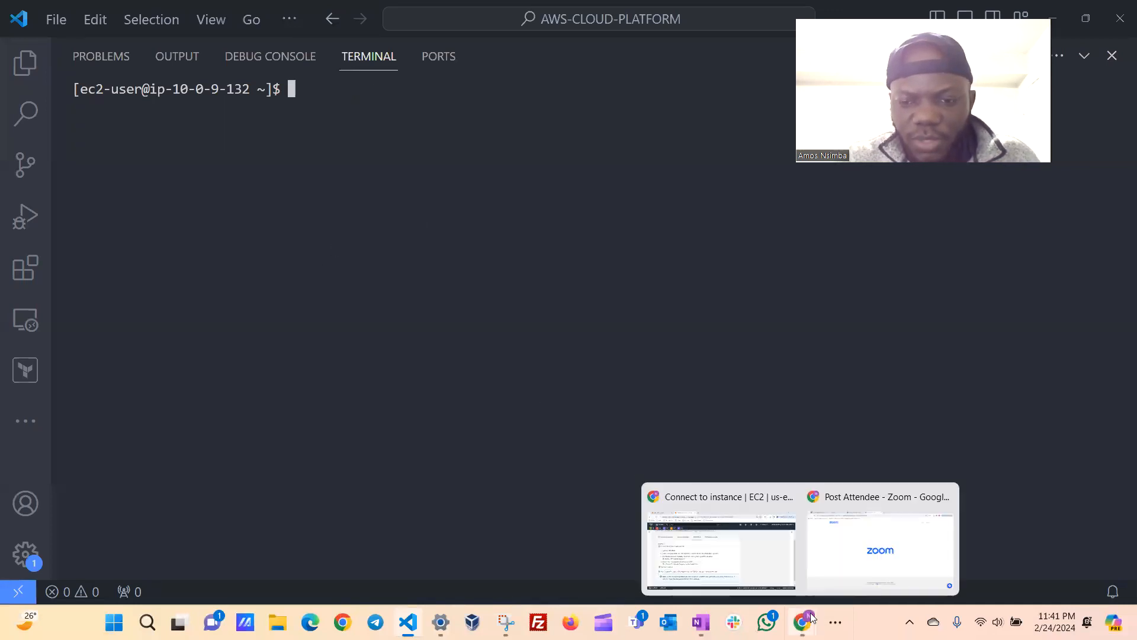
click(721, 562)
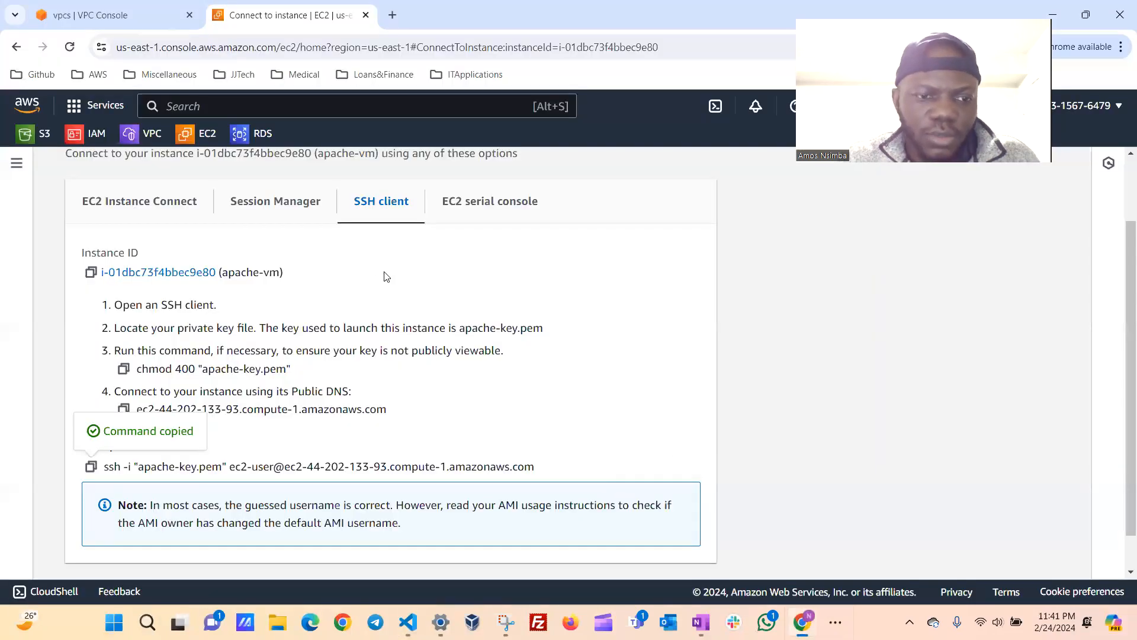
Open the apache-vm instance summary from the connection page and copy its public IPv4 address.
scroll(385, 277, up, 2)
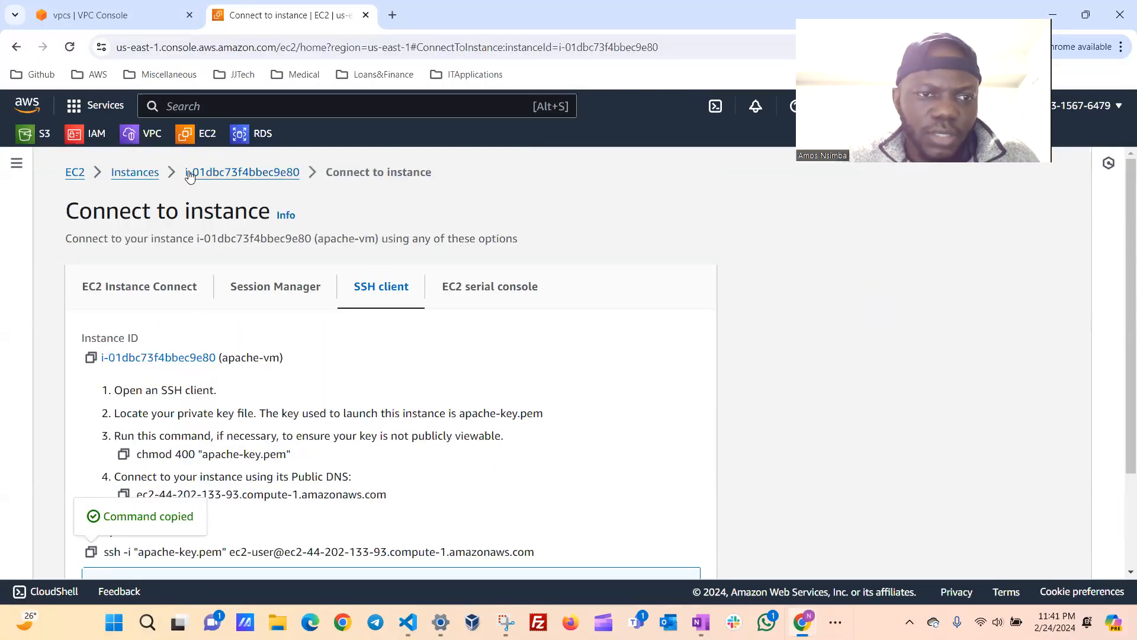
click(237, 174)
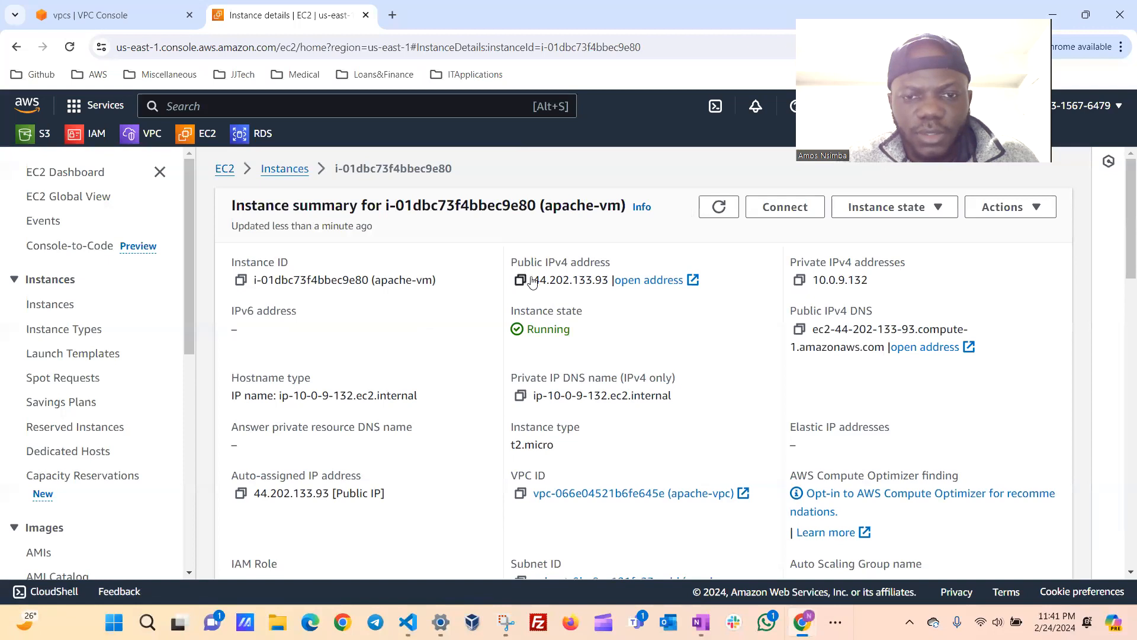
drag(536, 281, 613, 281)
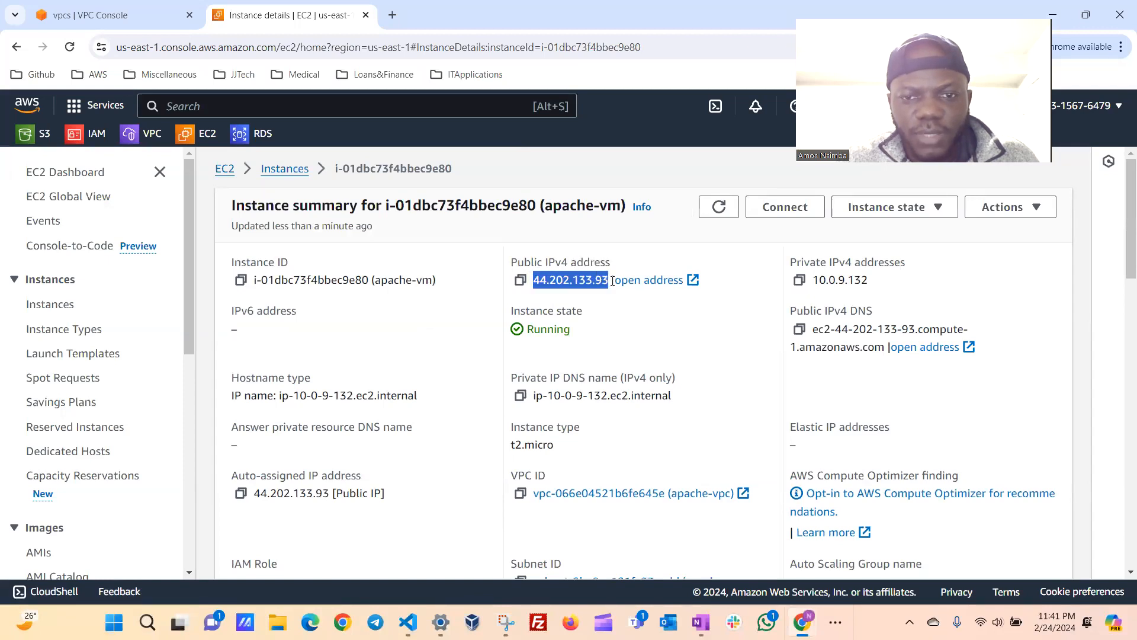
click(727, 302)
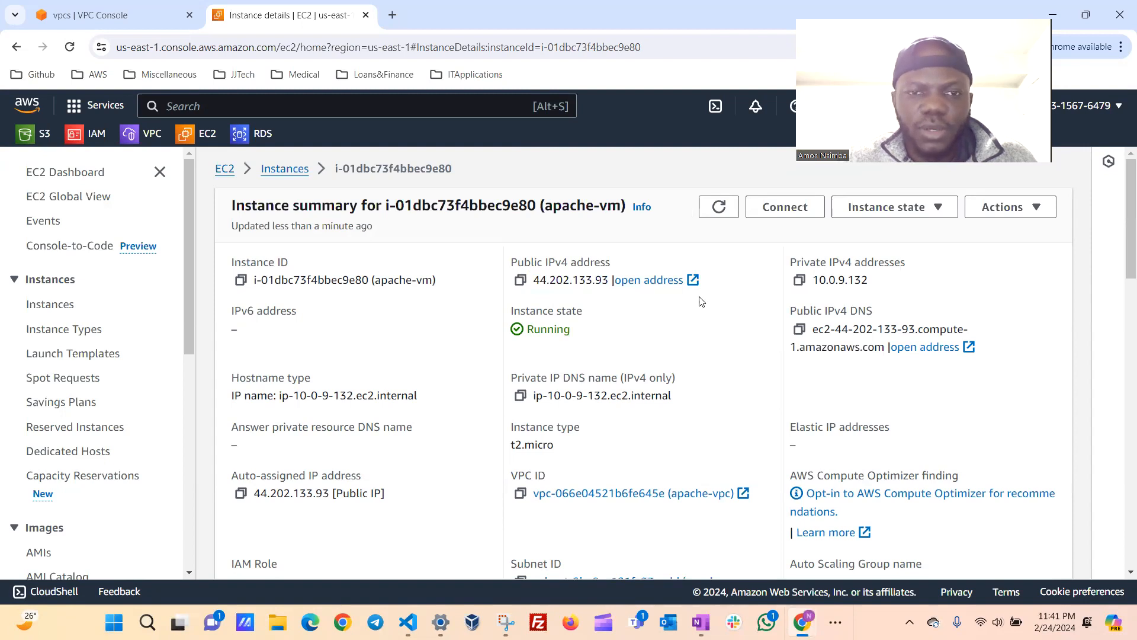
click(521, 281)
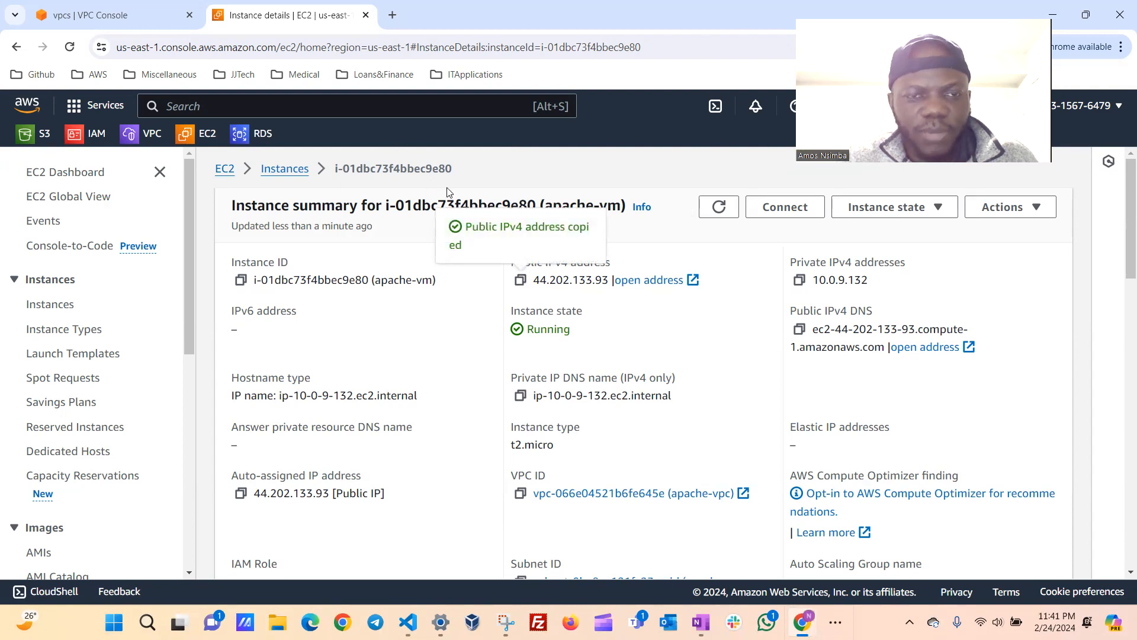
Try to load the copied public IPv4 address in a new browser tab, and reload the page.
click(392, 14)
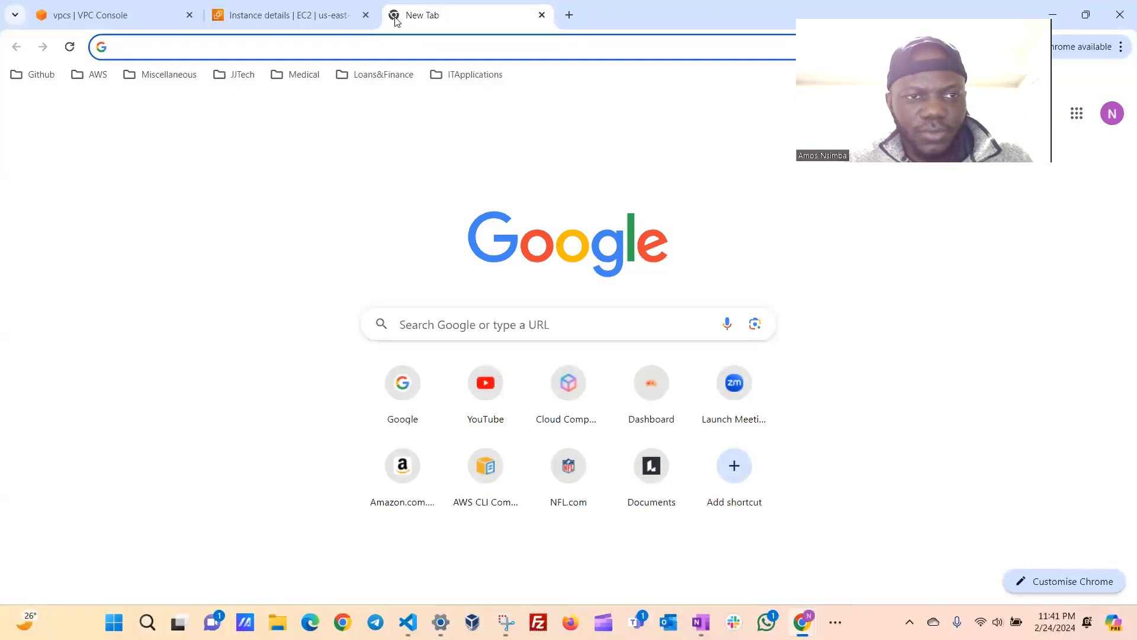
key(ctrl+v)
key(Return)
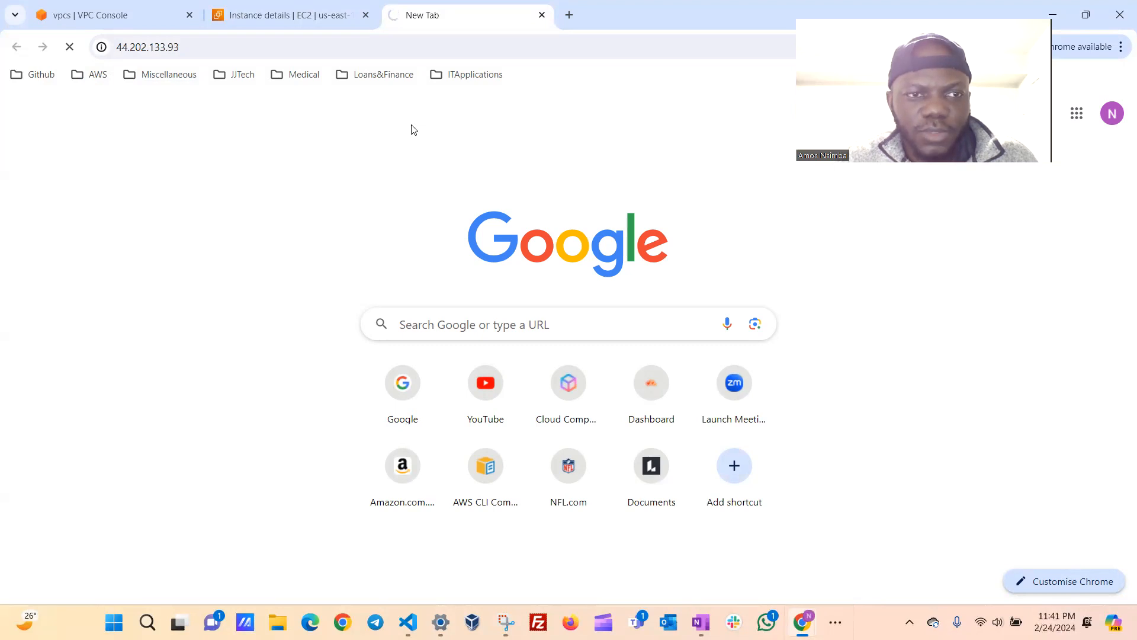
key(F5)
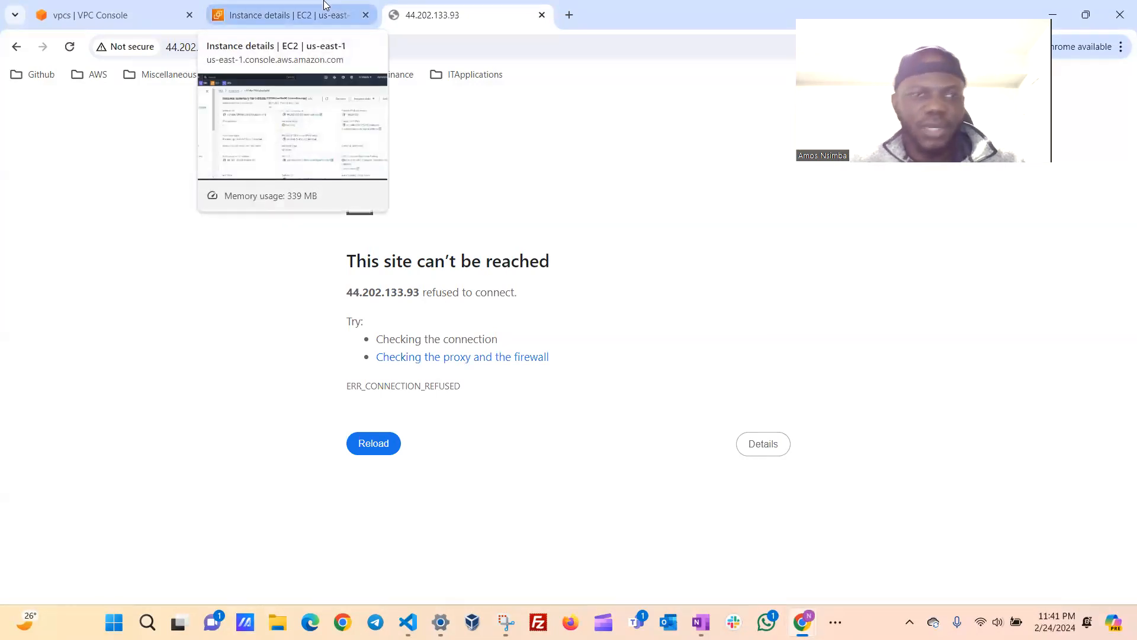
key(F5)
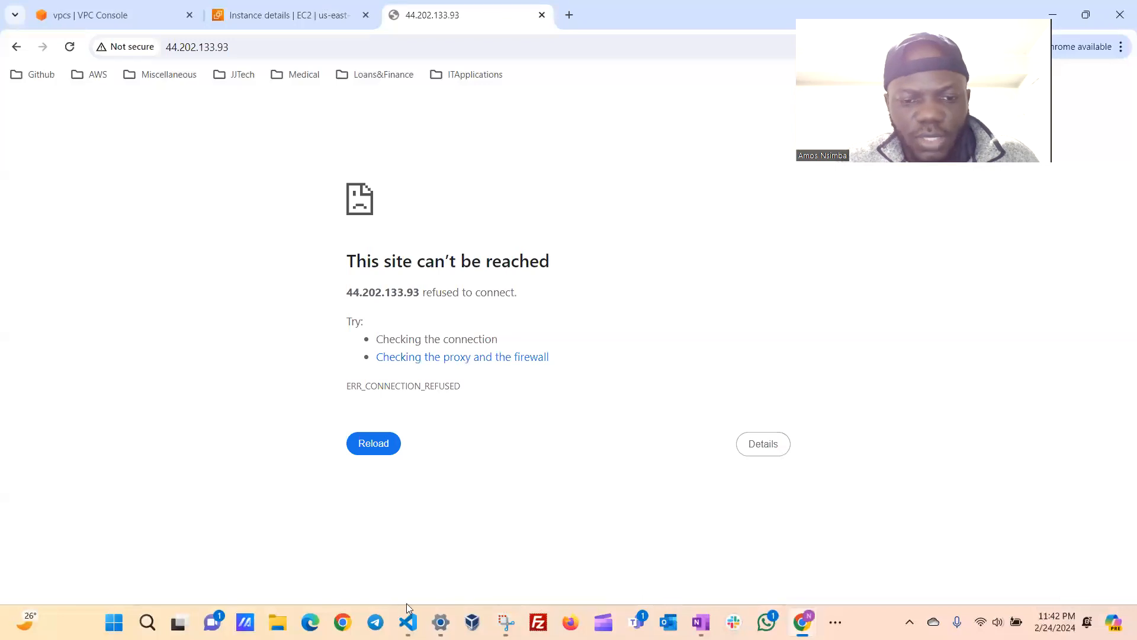
Switch to the VS Code terminal and open a root shell on the instance with sudo -i.
click(408, 622)
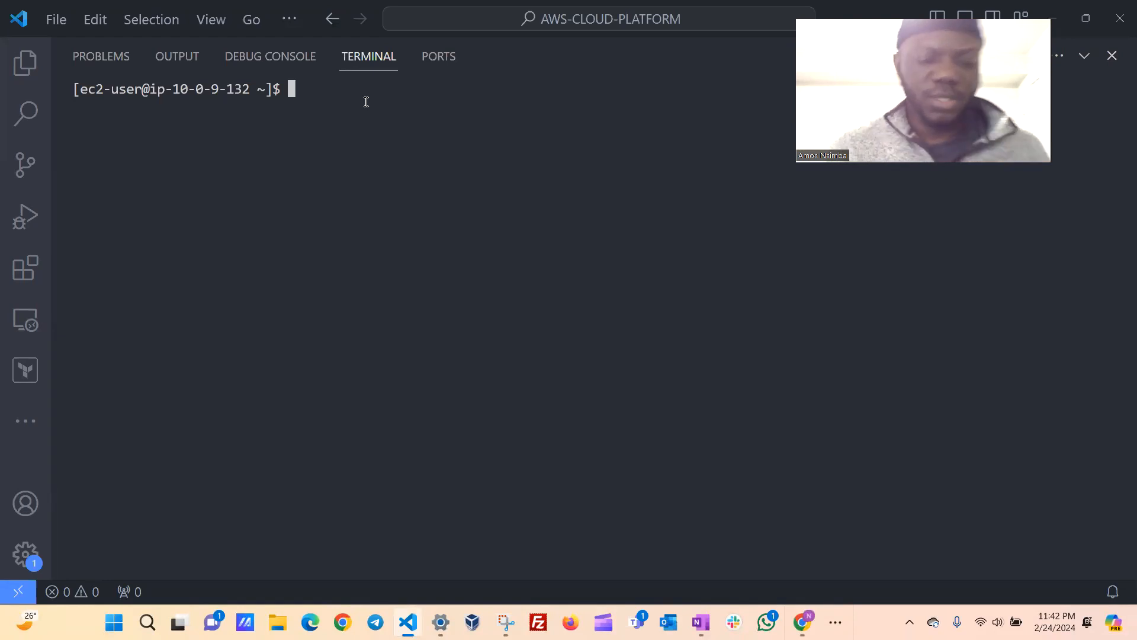
text(s)
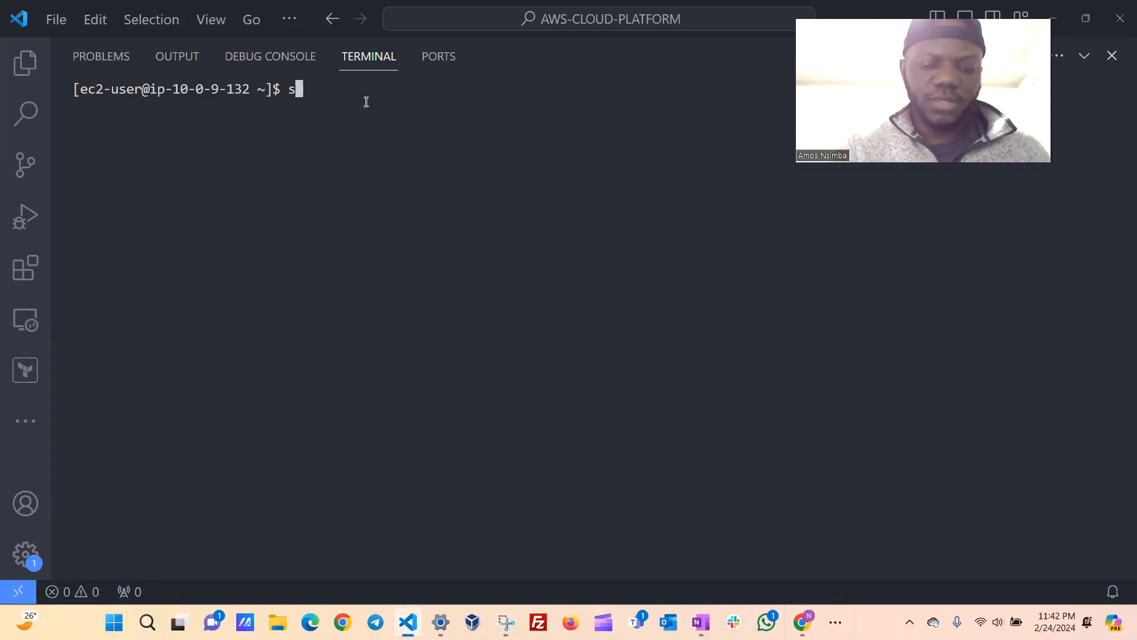
text(udo -i)
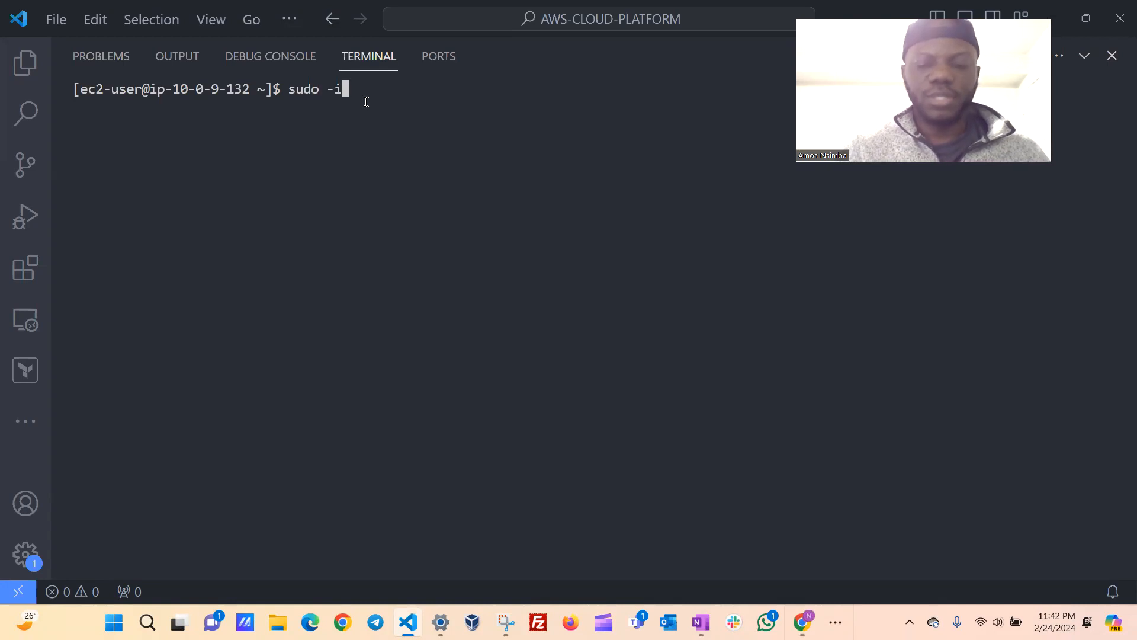
key(Return)
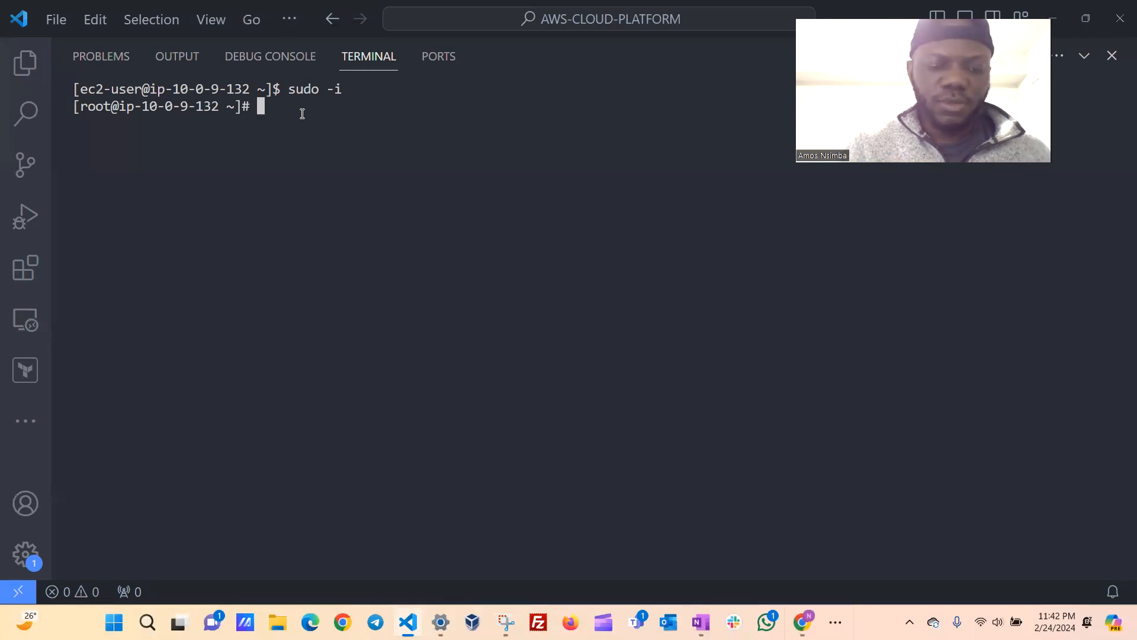
Install the Apache package with yum install httpd, without the -y option, and answer the confirmation with y.
text(yu)
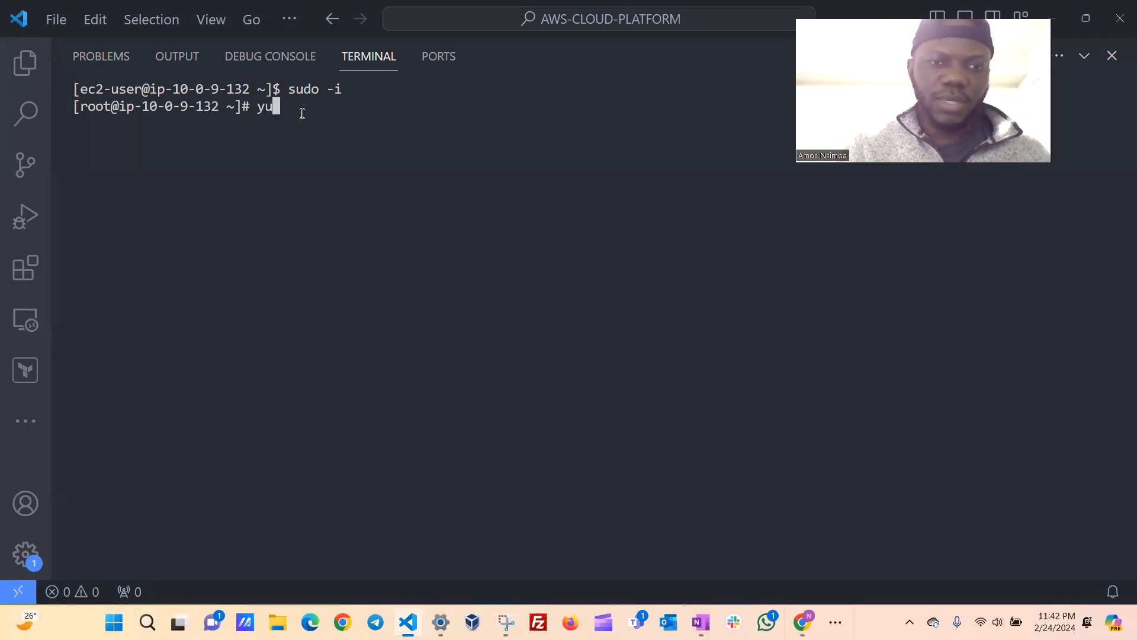
text(m install)
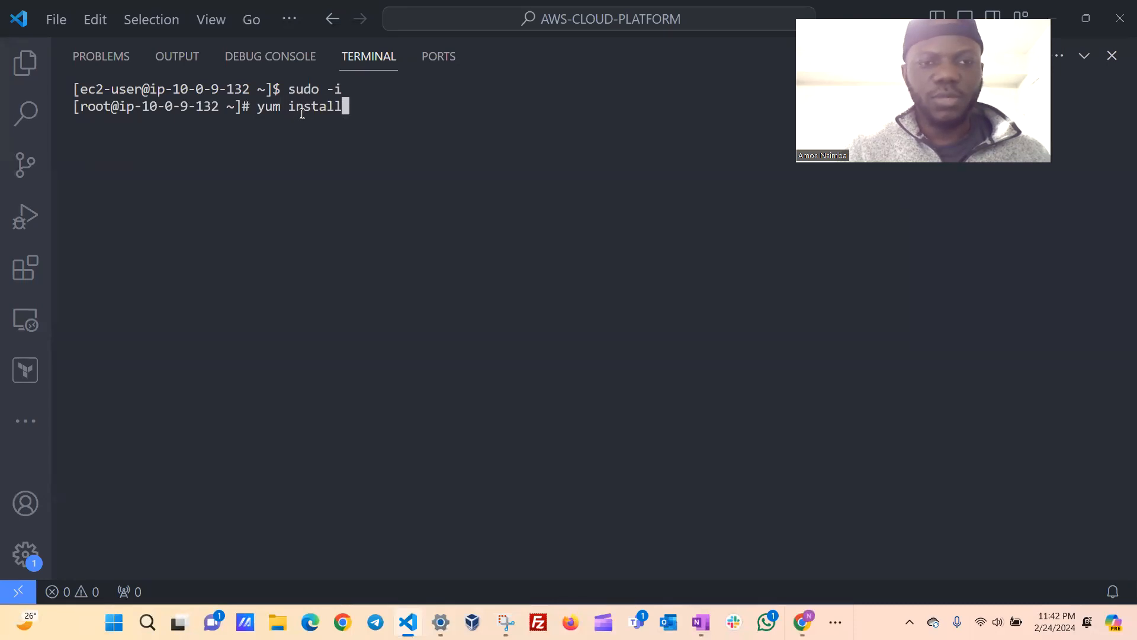
text( httpd)
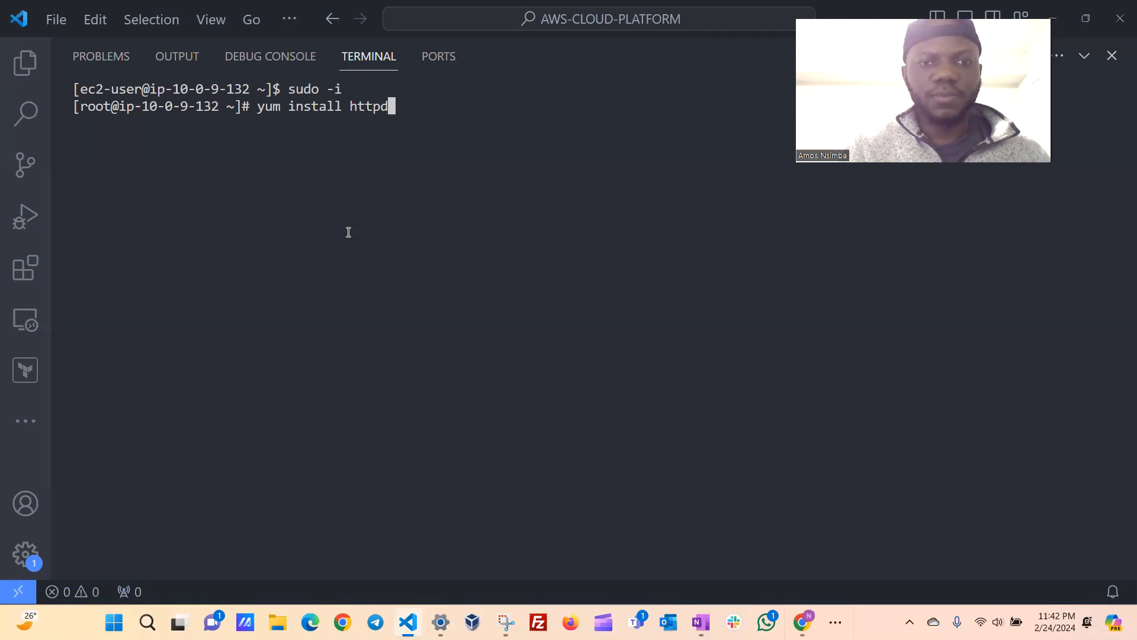
text( -y)
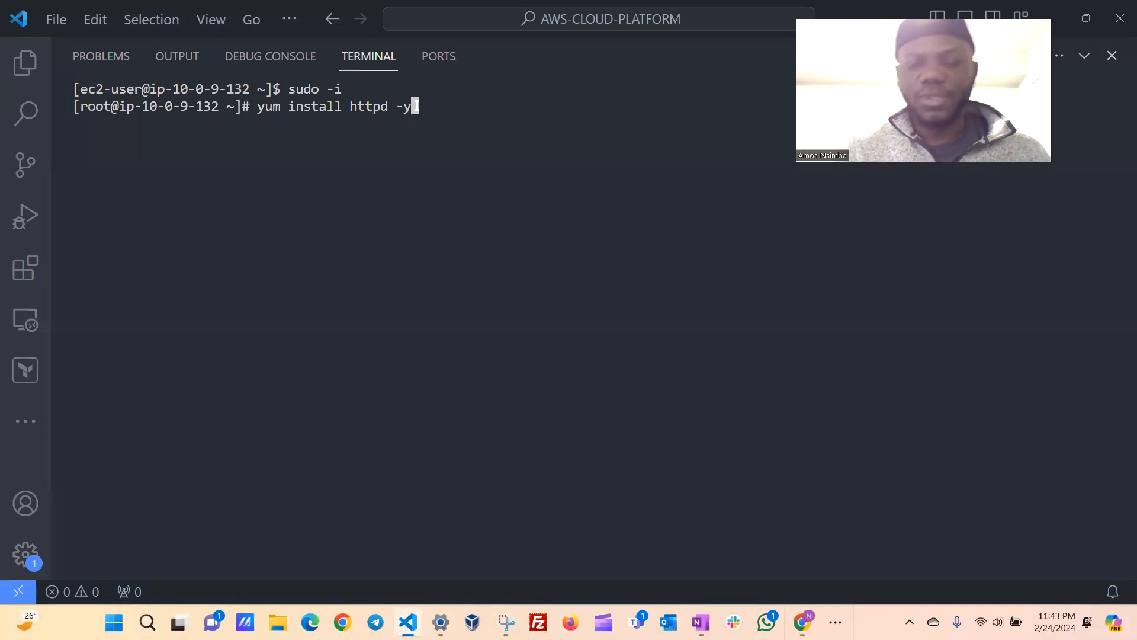
key(BackSpace)
key(BackSpace)
key(BackSpace)
key(BackSpace)
text(d)
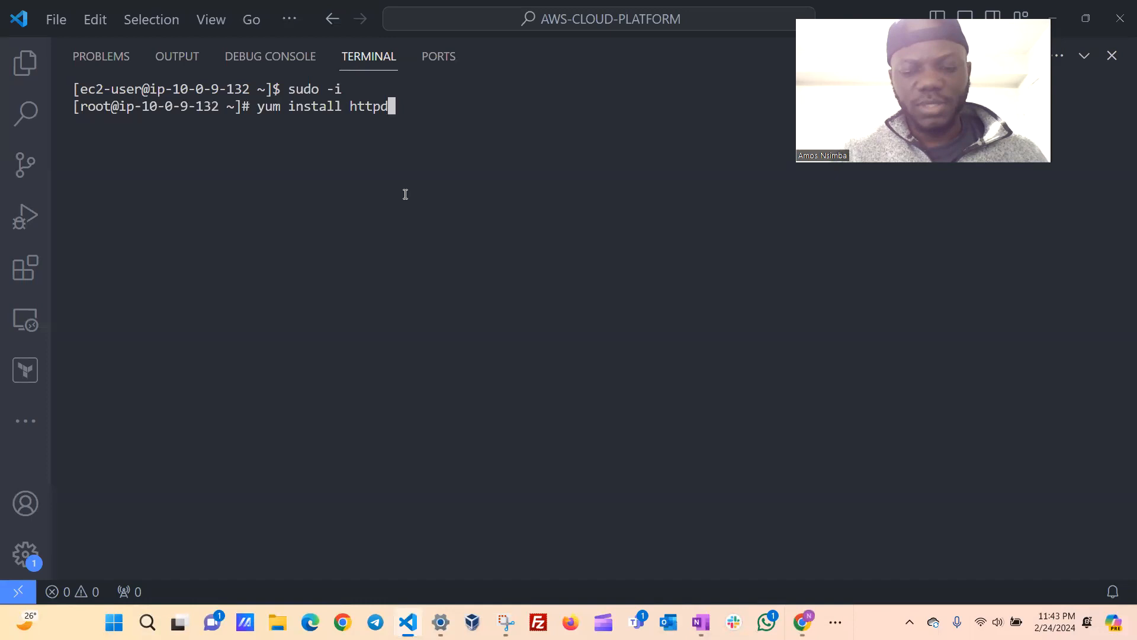
key(Return)
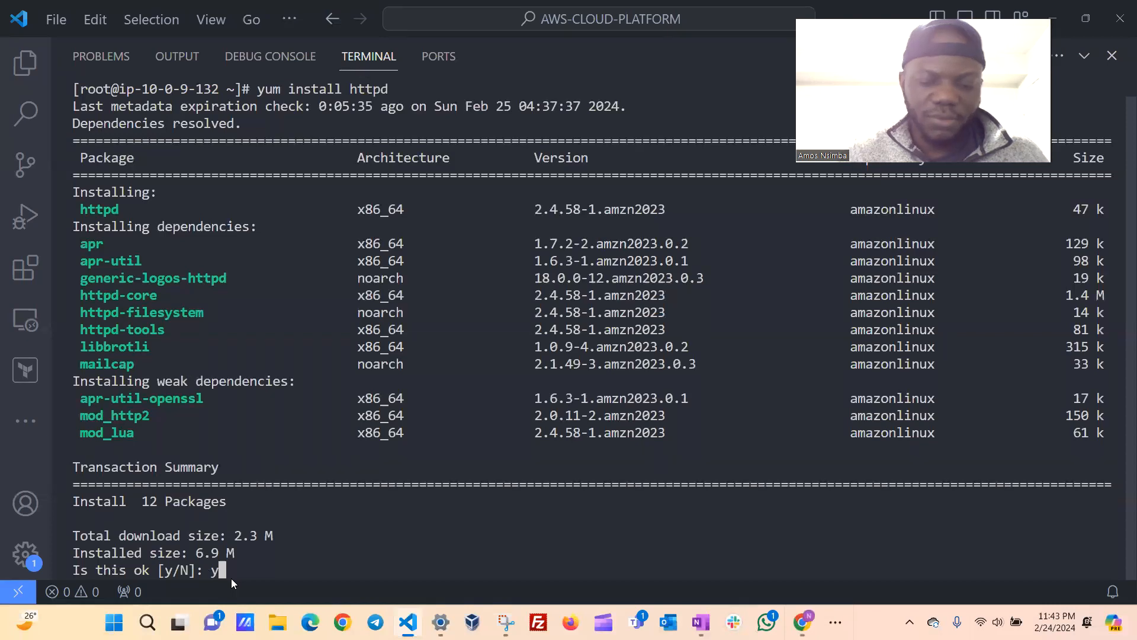
key(Return)
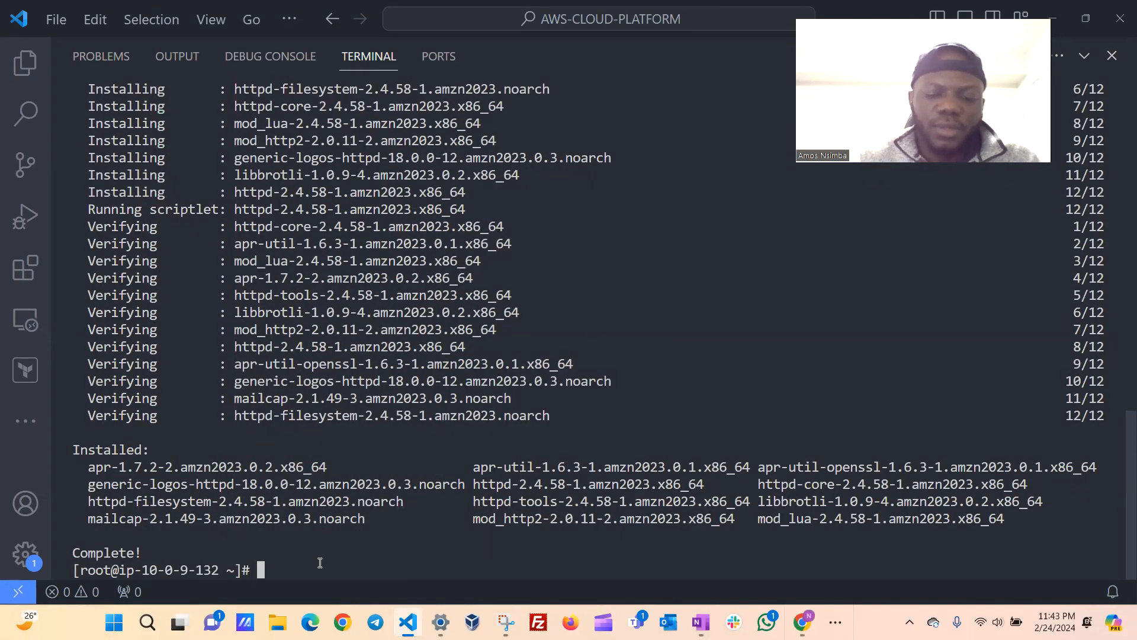
Discard the recalled install command and clear the installation output from the terminal.
text(yum install httpd)
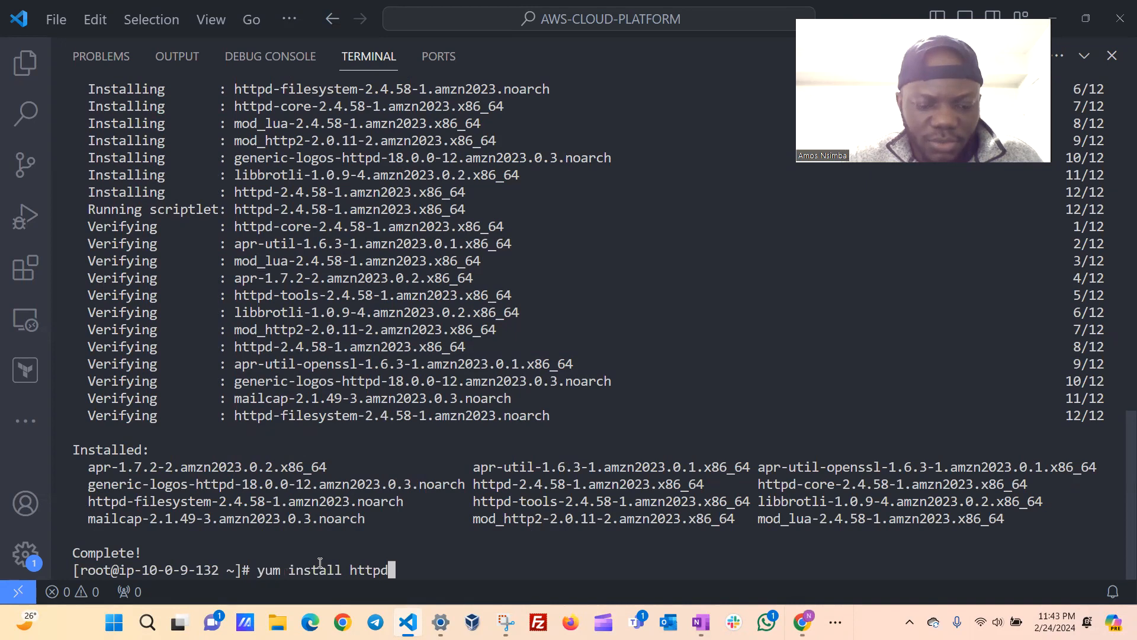
key(BackSpace)
key(BackSpace)
key(BackSpace)
key(BackSpace)
key(BackSpace)
key(BackSpace)
key(BackSpace)
key(BackSpace)
key(BackSpace)
key(BackSpace)
key(BackSpace)
key(BackSpace)
key(BackSpace)
key(BackSpace)
key(BackSpace)
key(BackSpace)
key(BackSpace)
text(clear)
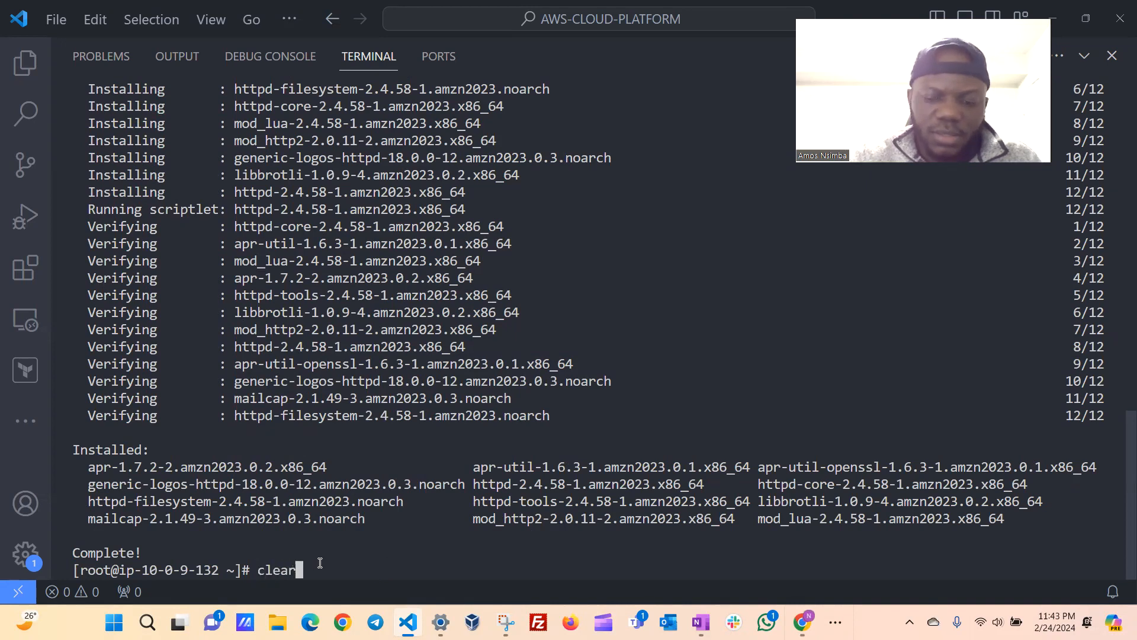
key(Return)
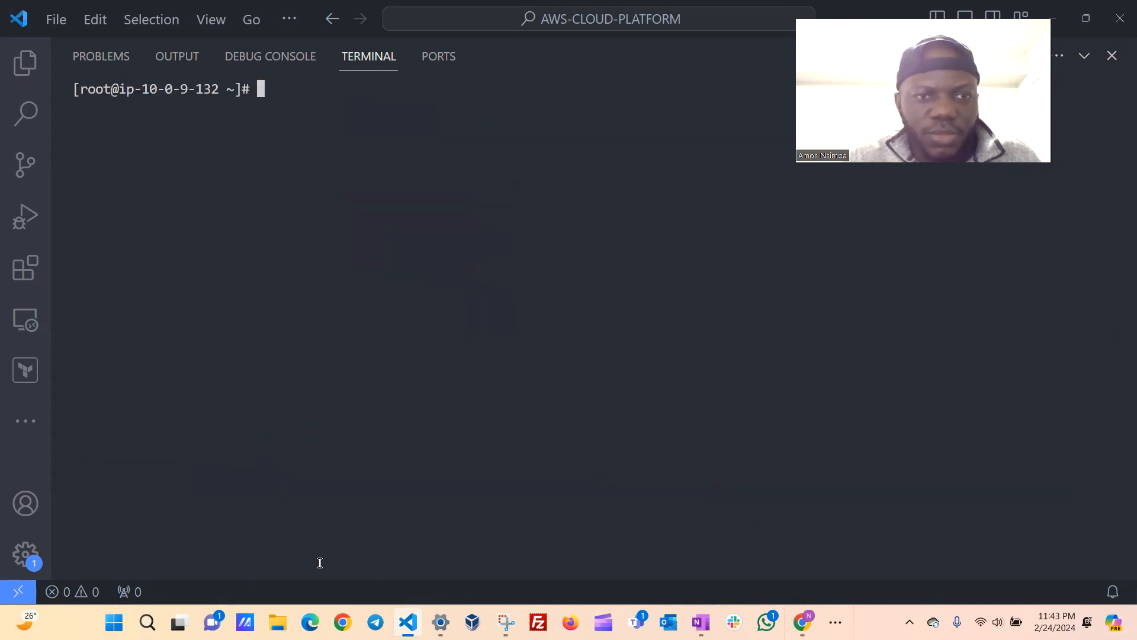
text(yum install httpd -y)
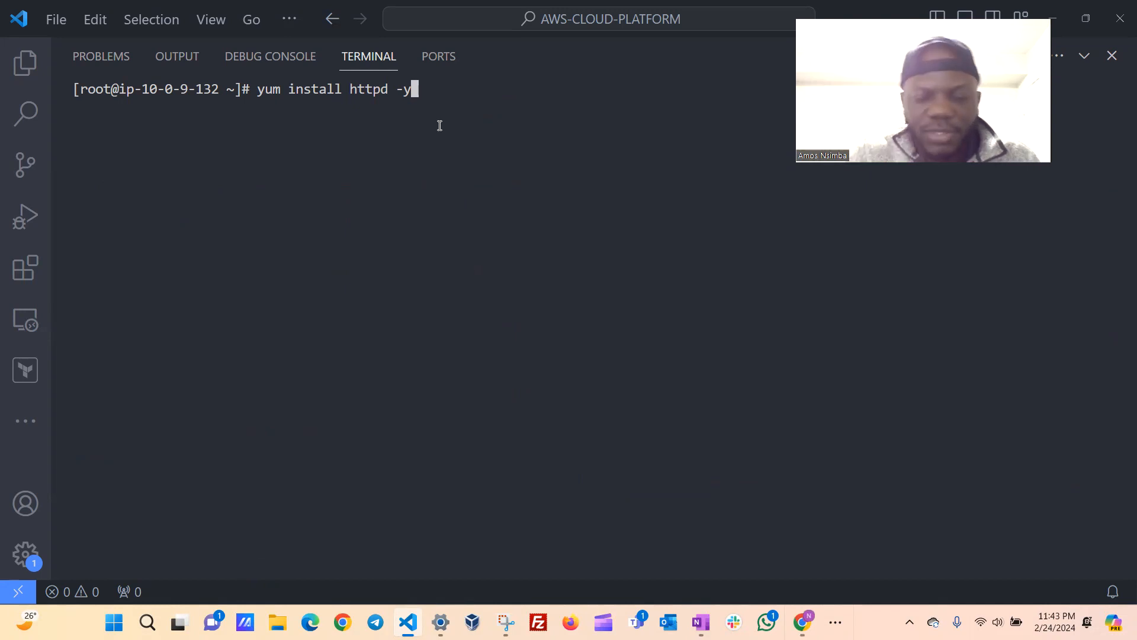
key(BackSpace)
key(BackSpace)
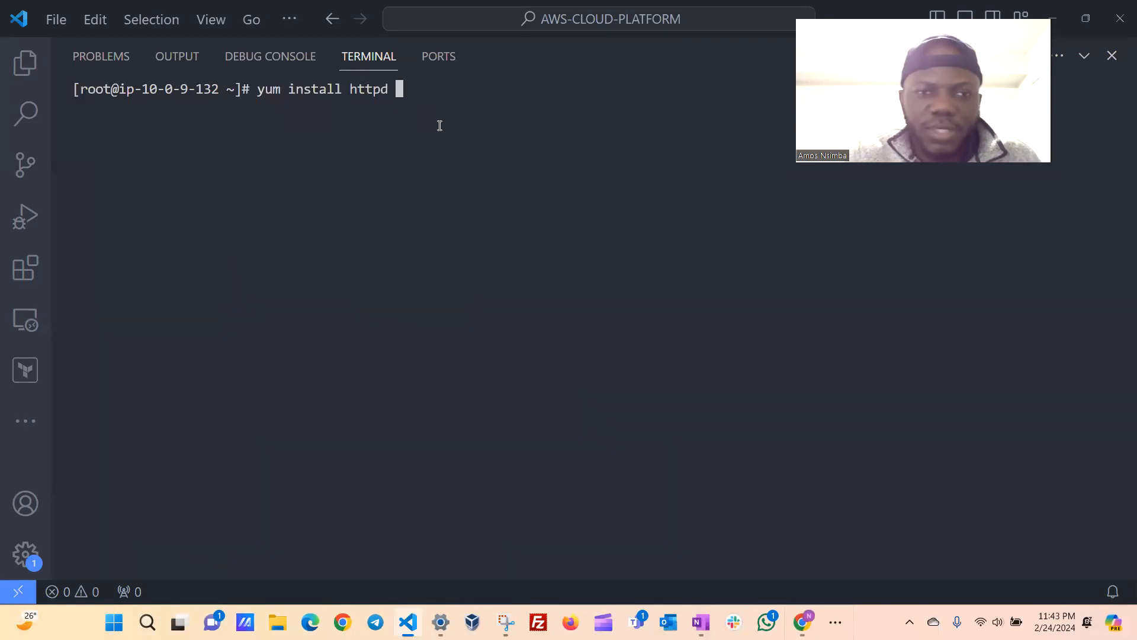
key(BackSpace)
key(BackSpace)
key(BackSpace)
key(BackSpace)
key(BackSpace)
key(BackSpace)
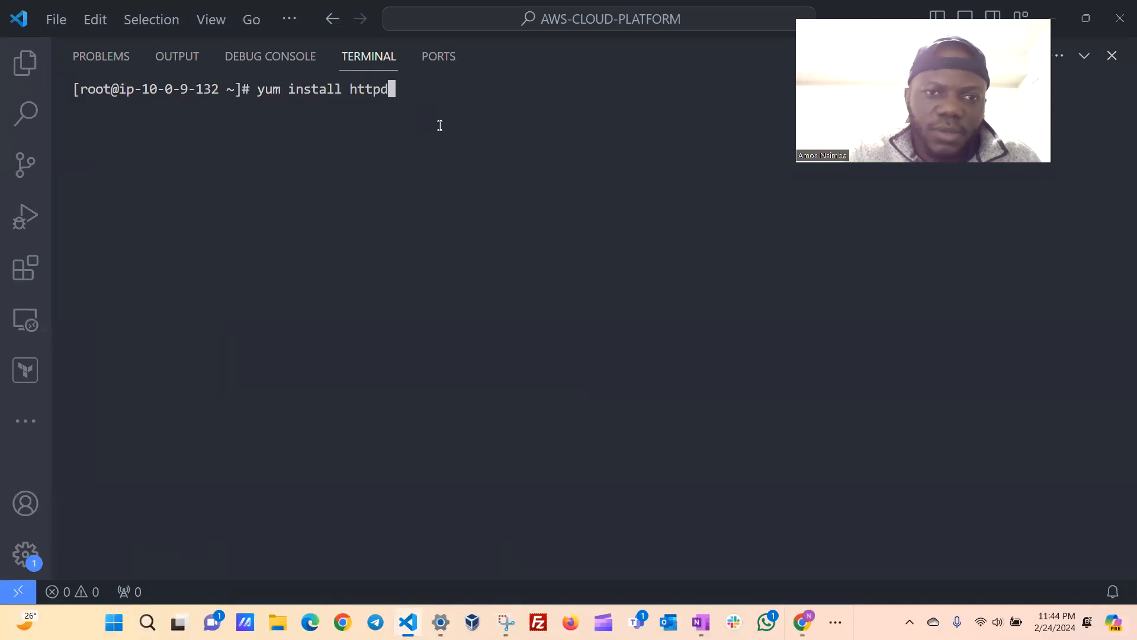
key(BackSpace)
key(BackSpace)
key(BackSpace)
key(BackSpace)
key(BackSpace)
key(BackSpace)
key(BackSpace)
key(BackSpace)
key(BackSpace)
key(BackSpace)
key(BackSpace)
key(BackSpace)
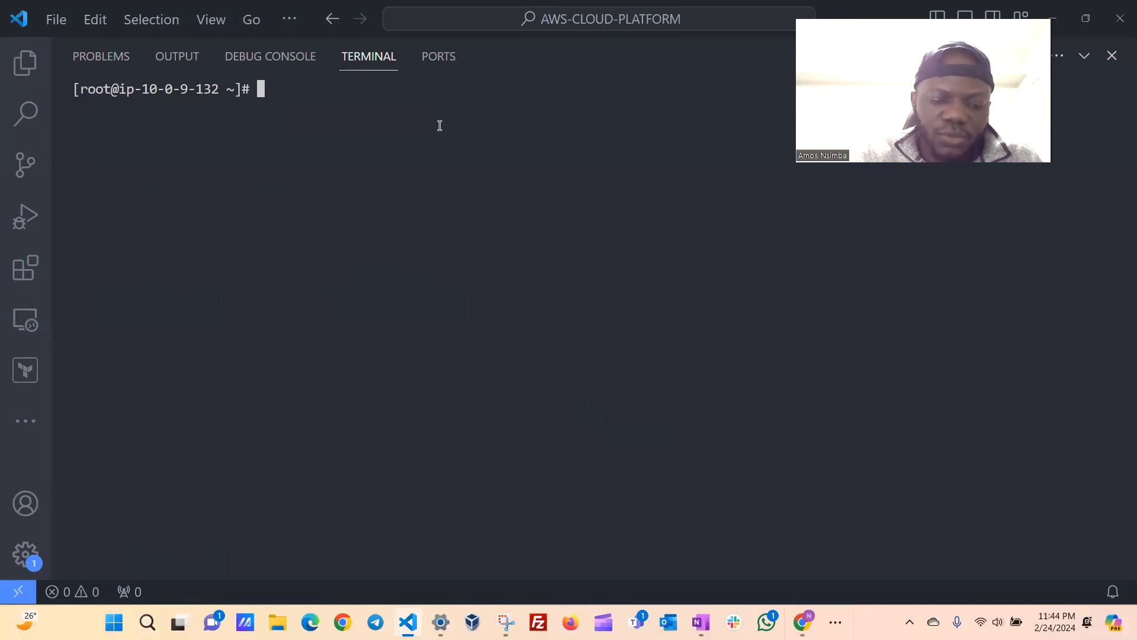
Check the state of the Apache service with systemctl status httpd.
text(systemctl)
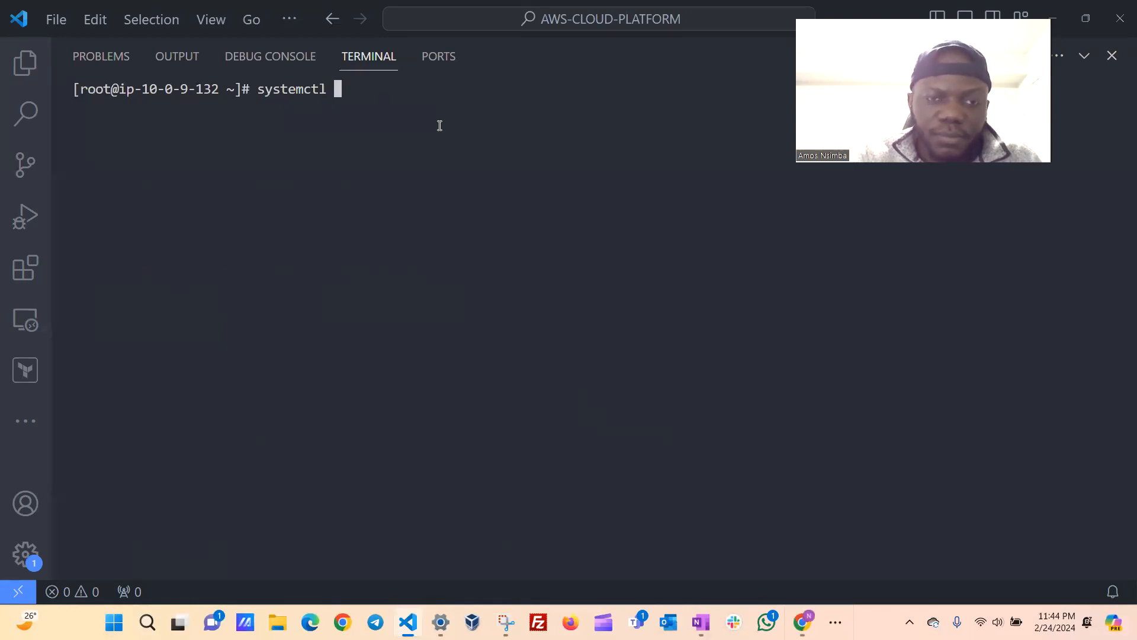
text(st)
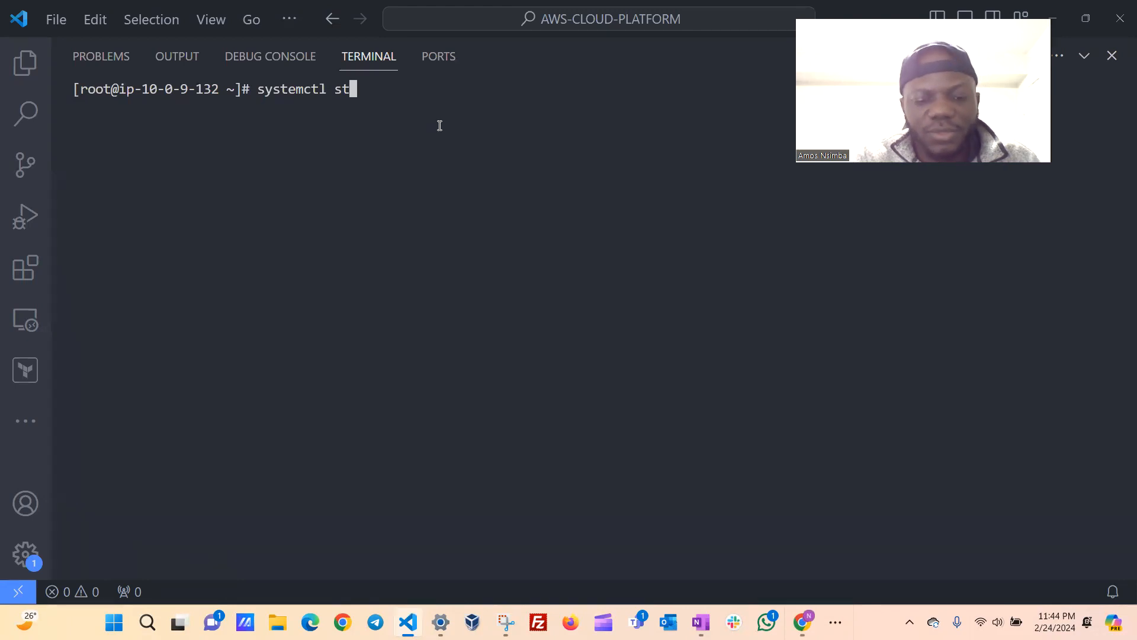
text(atus)
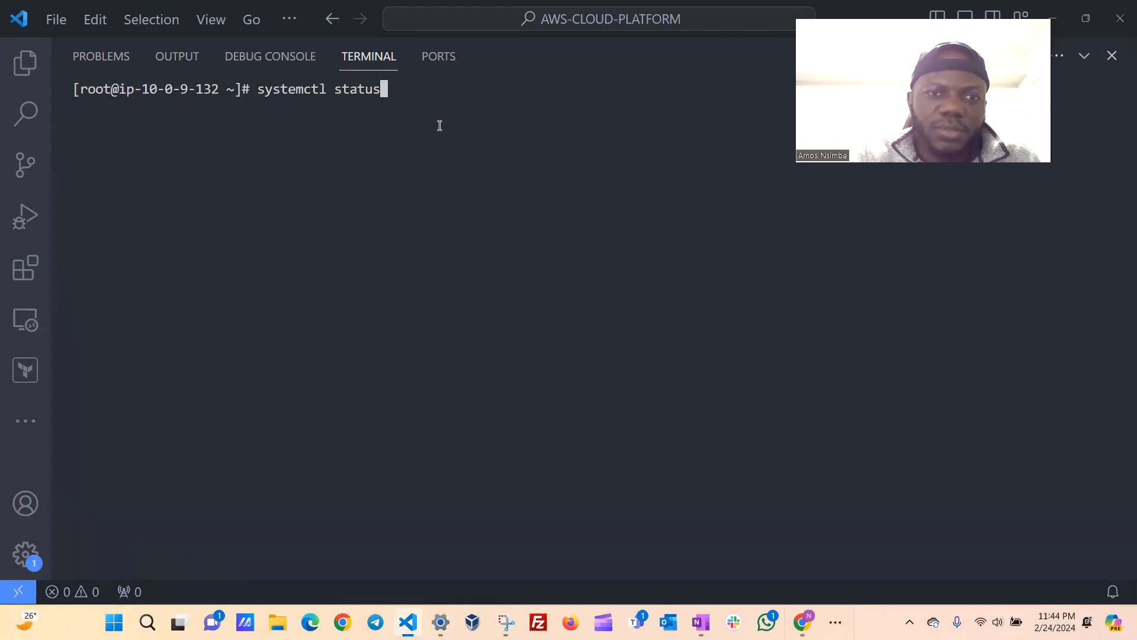
text( httpd)
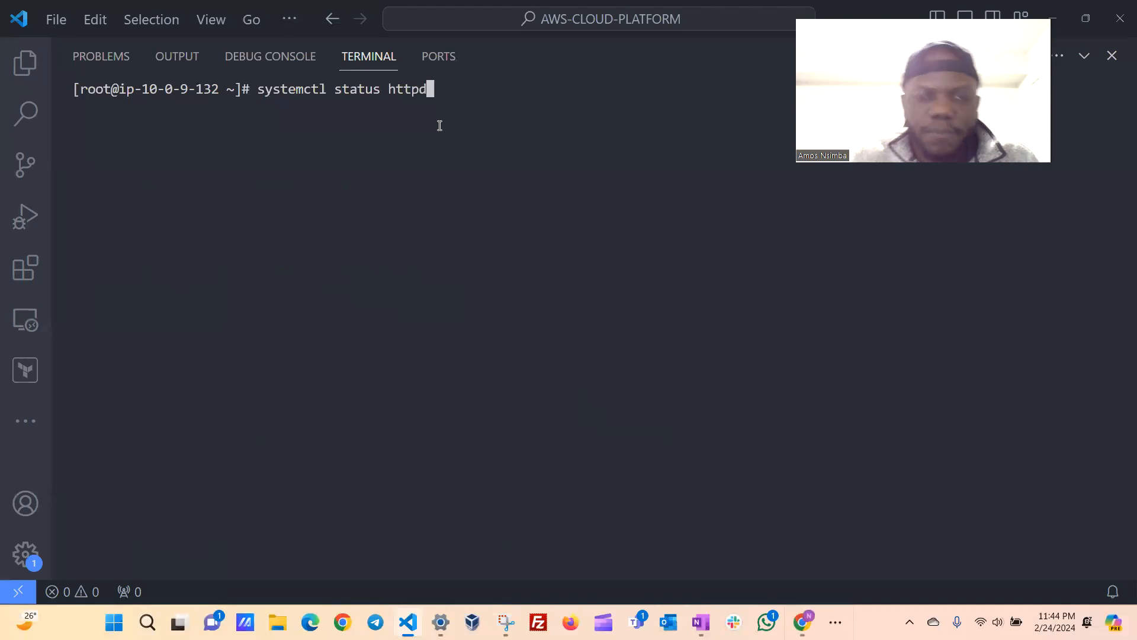
key(Return)
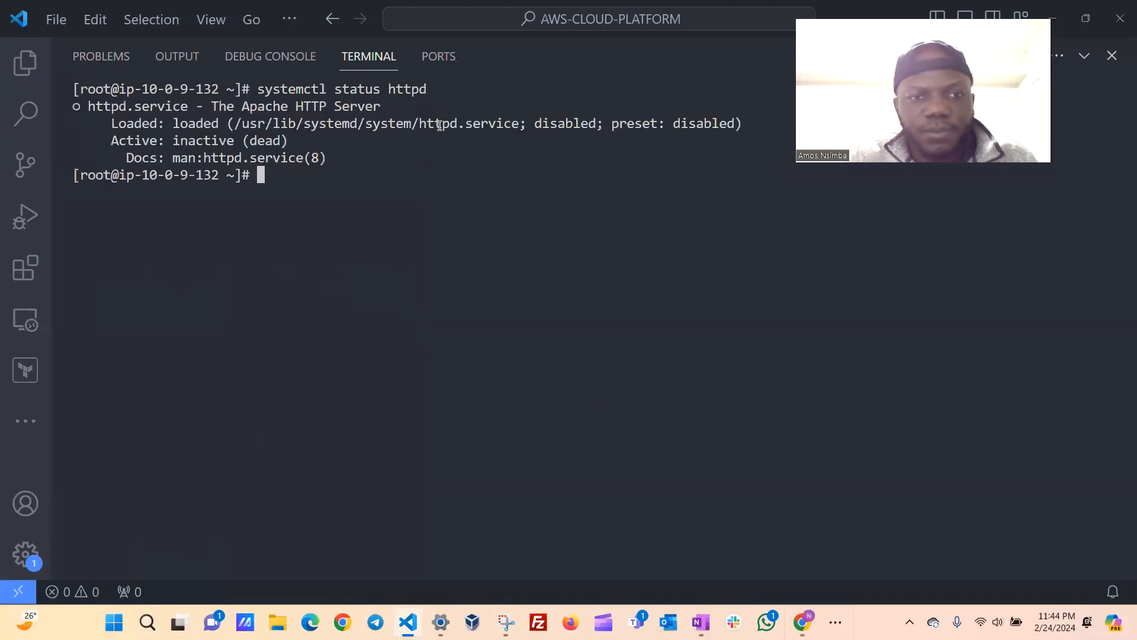
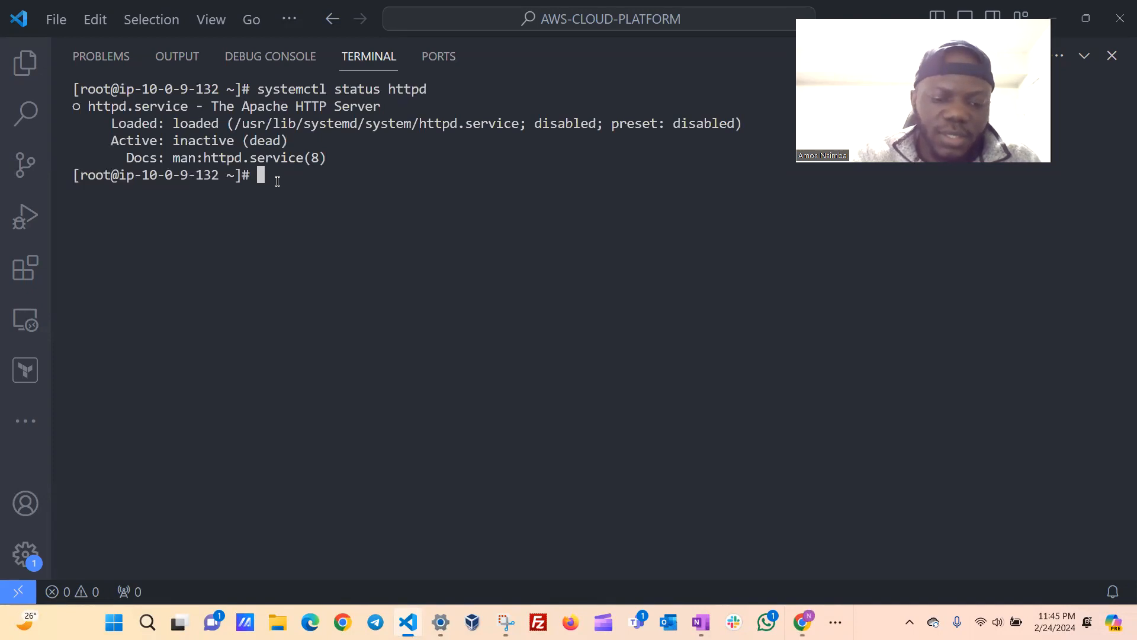
Start the Apache service by changing the recalled status command to systemctl start httpd and running it.
key(Up)
key(Left)
key(Left)
key(Left)
key(Left)
key(Left)
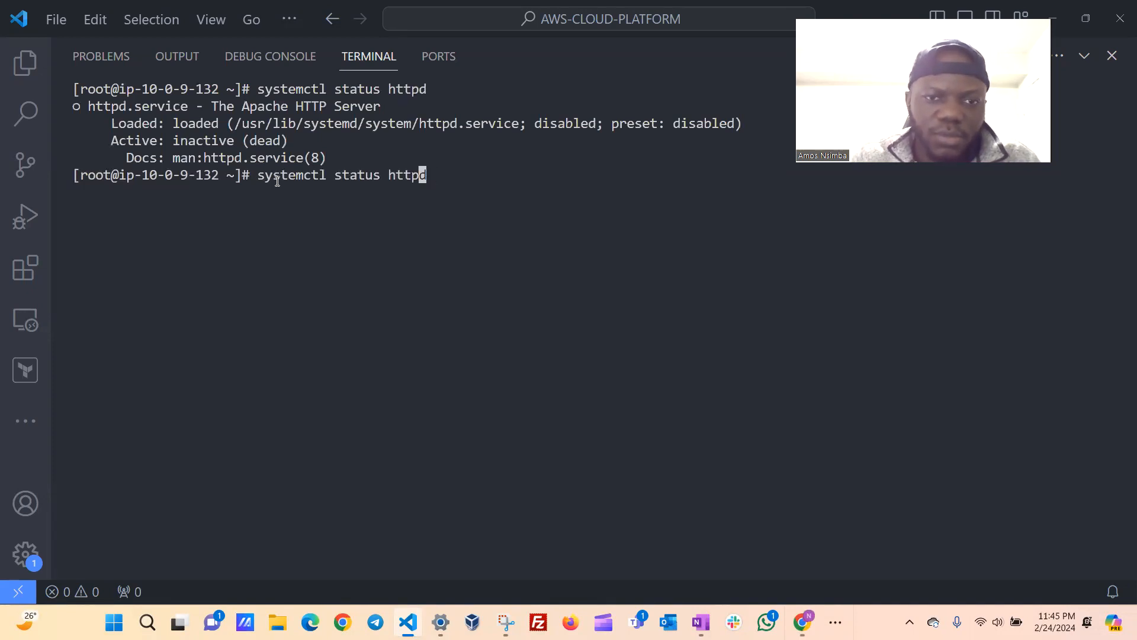
key(Left)
key(BackSpace)
key(BackSpace)
key(BackSpace)
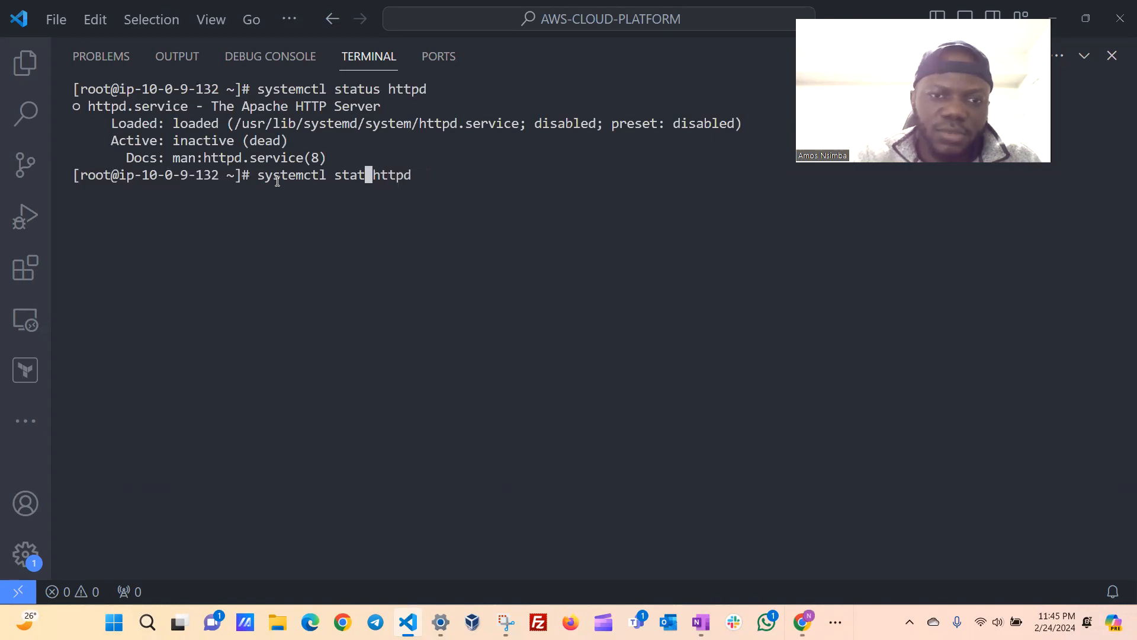
text(rt)
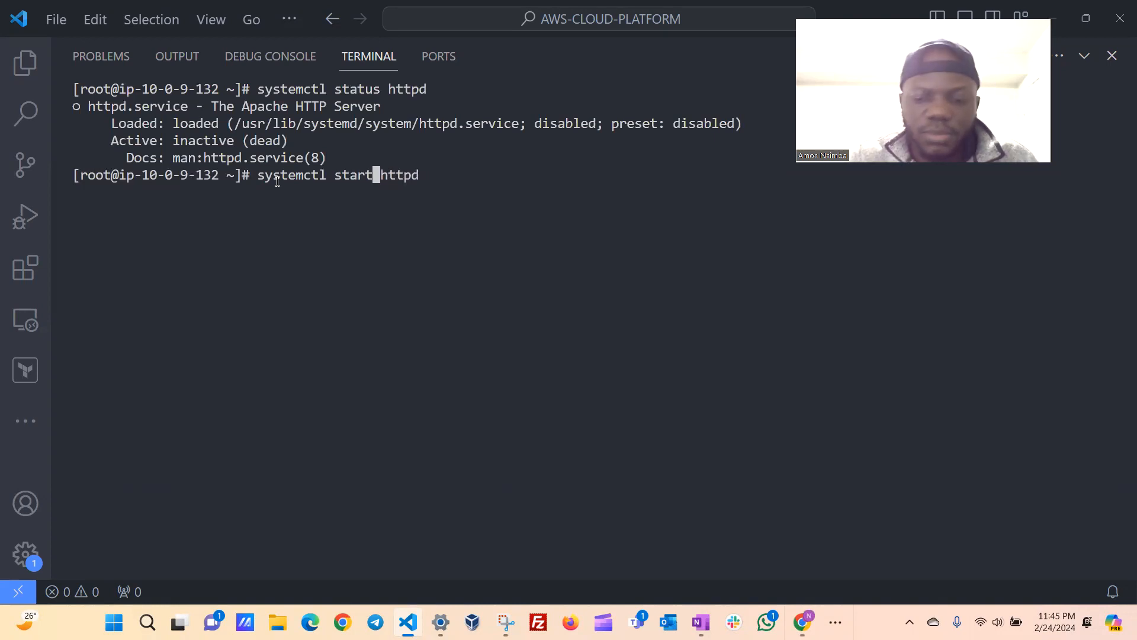
key(Return)
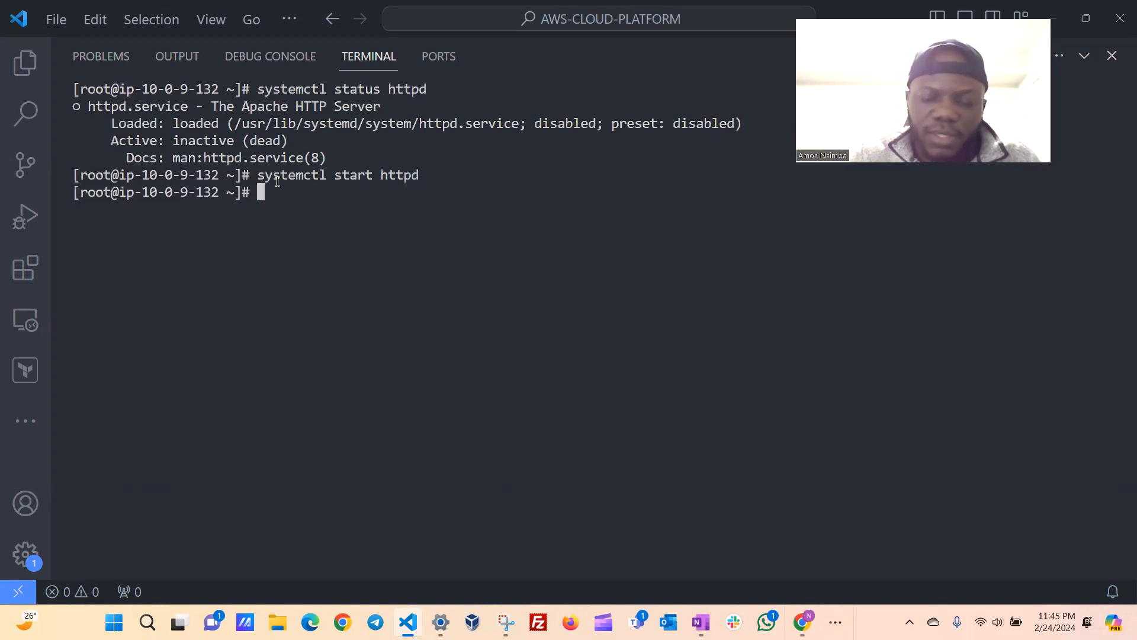
Run systemctl status httpd again and examine the Active line of the started service.
key(Up)
key(Up)
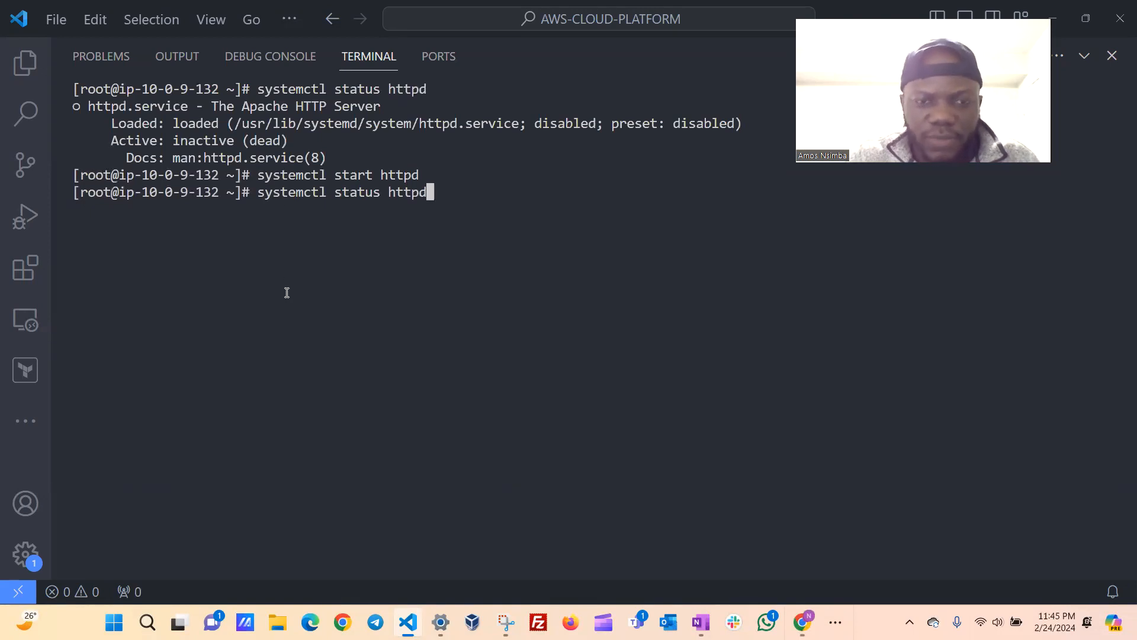
key(Return)
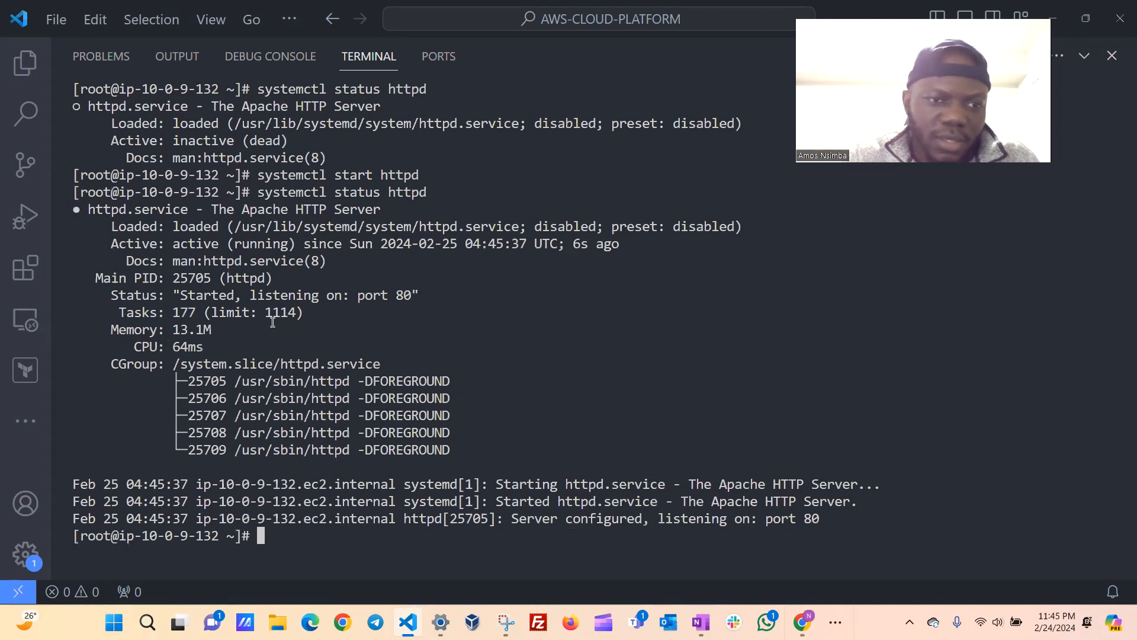
drag(113, 245, 242, 246)
click(229, 246)
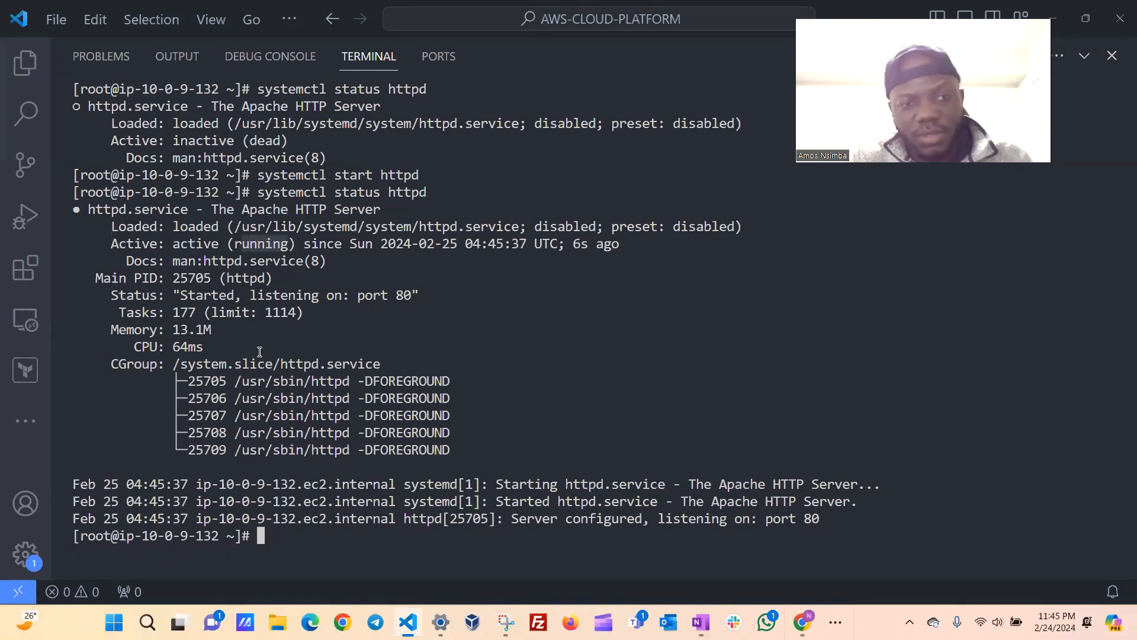
click(285, 535)
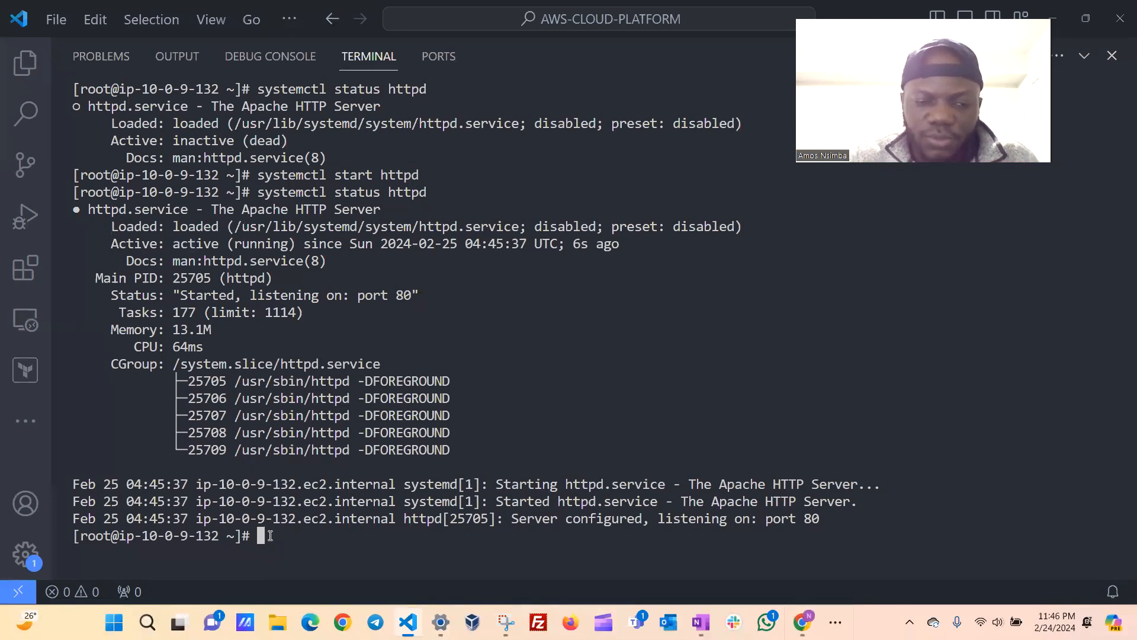
Enable Apache to start at boot by changing the recalled command to systemctl enable httpd and running it.
key(Up)
key(Up)
key(Down)
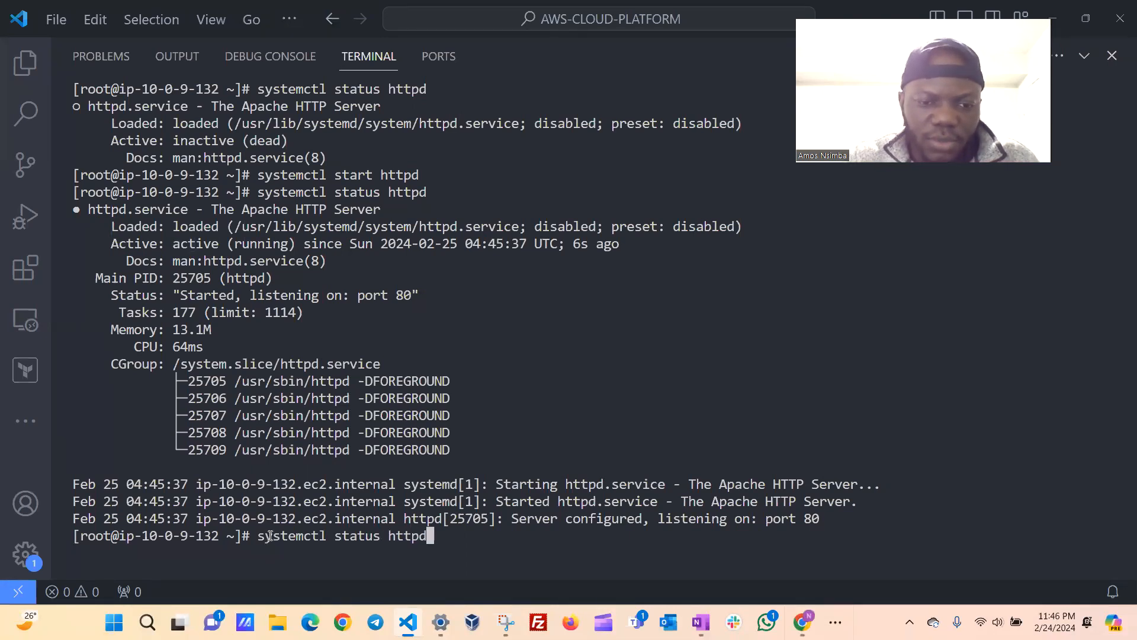
key(Left)
key(Left)
key(Left)
key(Left)
key(Left)
key(Left)
key(BackSpace)
key(BackSpace)
key(BackSpace)
key(BackSpace)
key(BackSpace)
key(BackSpace)
text(enable)
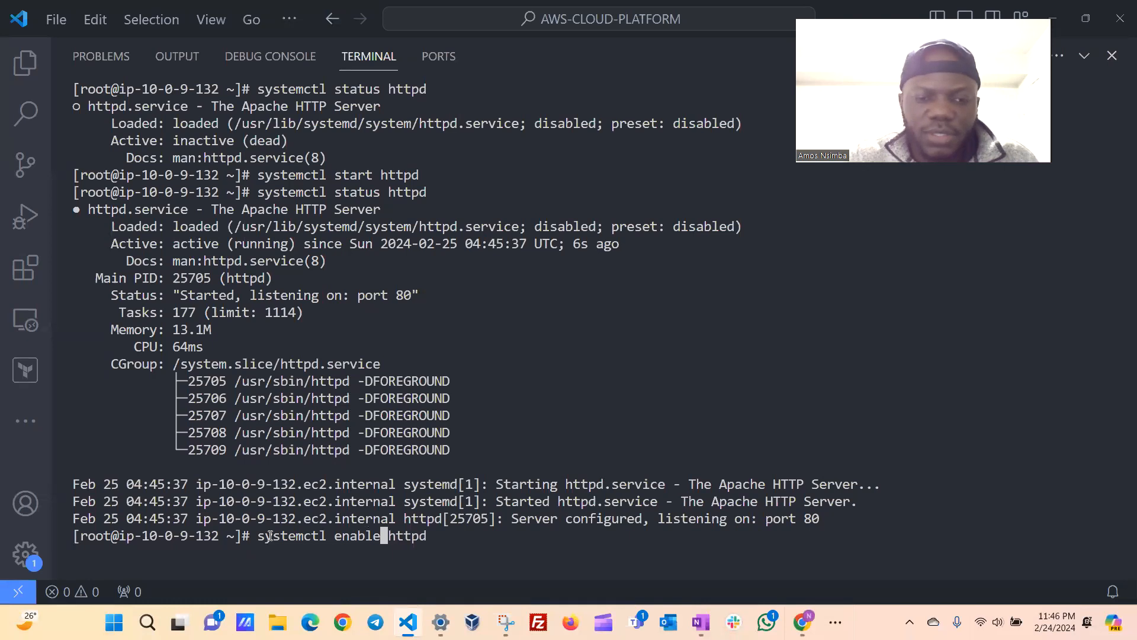
key(Return)
Clear the terminal, rerun systemctl status httpd, and examine the service's active and enabled states.
text(clear)
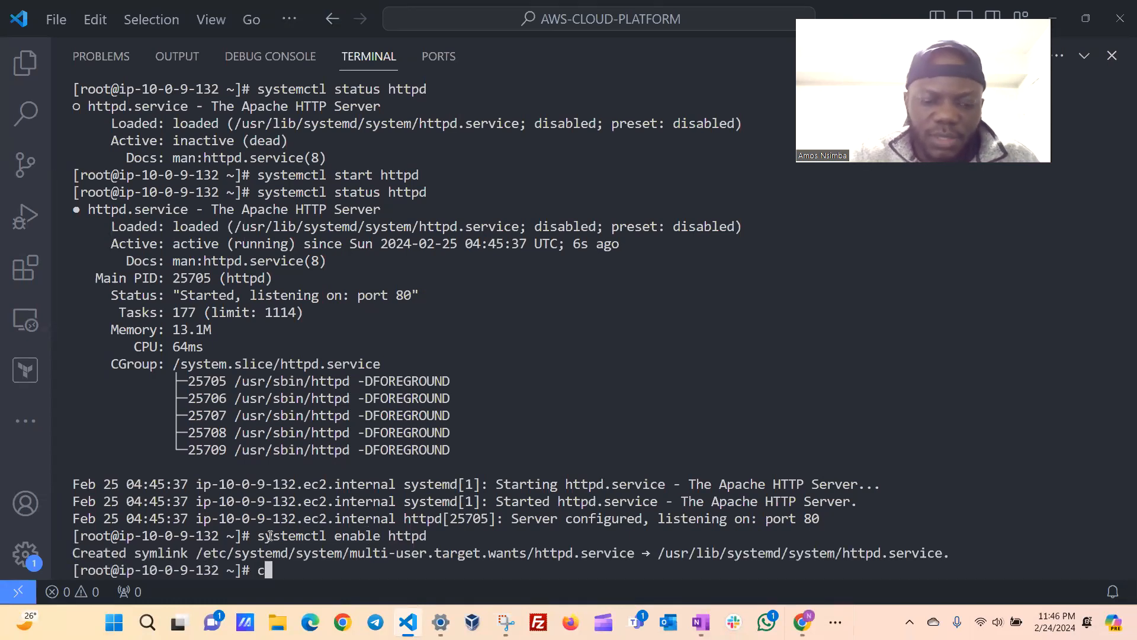
key(Return)
key(Up)
key(Up)
key(Up)
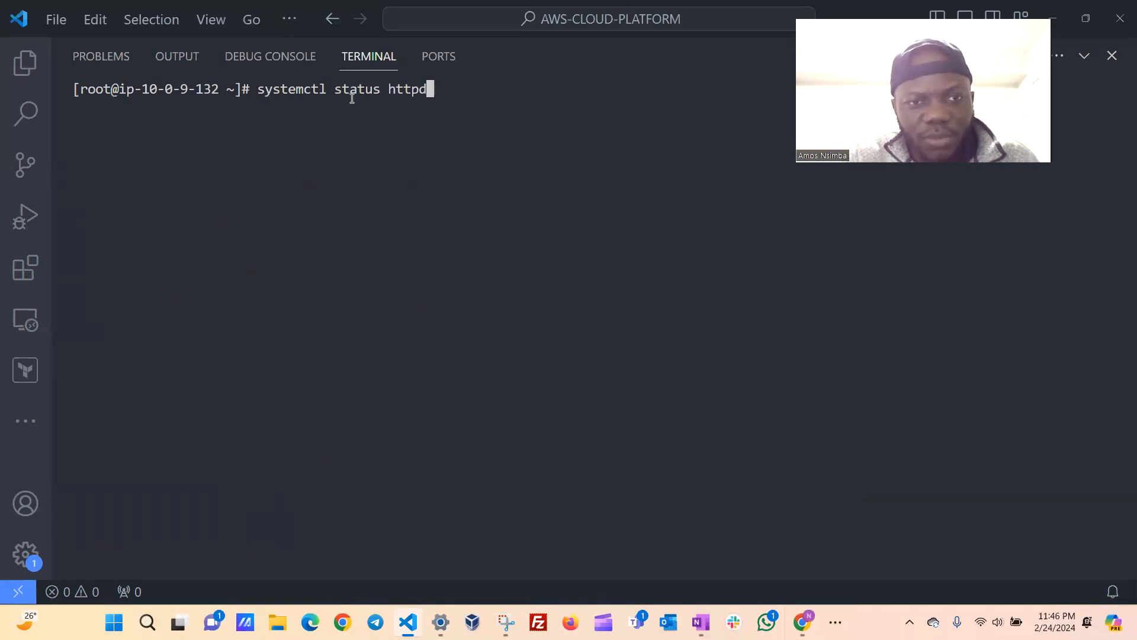
key(Return)
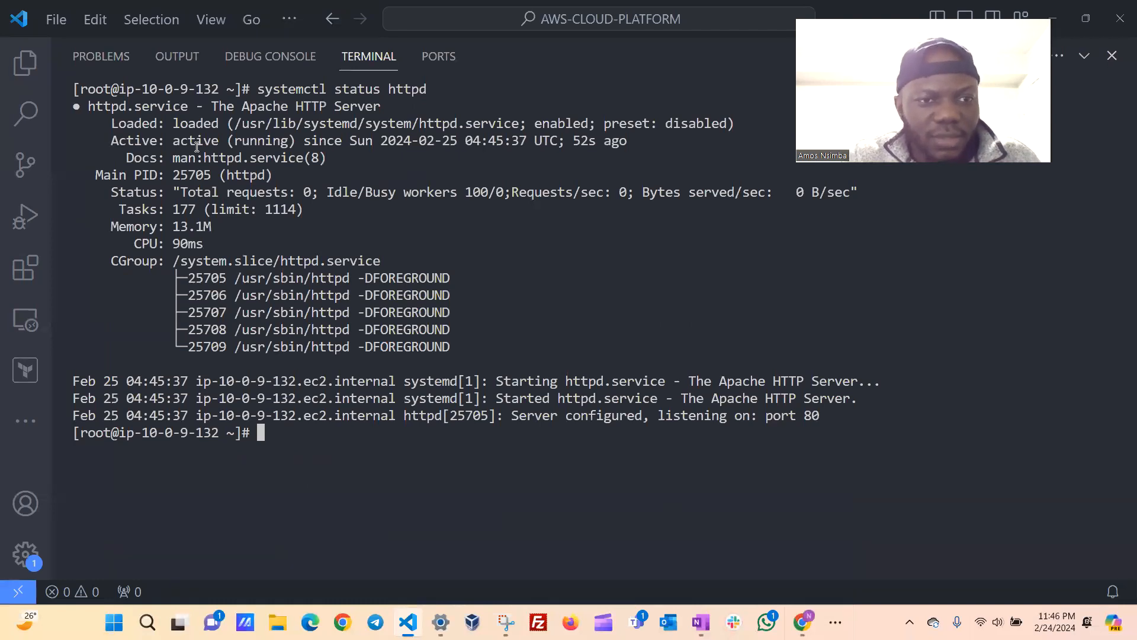
drag(173, 140, 295, 142)
drag(535, 123, 592, 122)
click(305, 426)
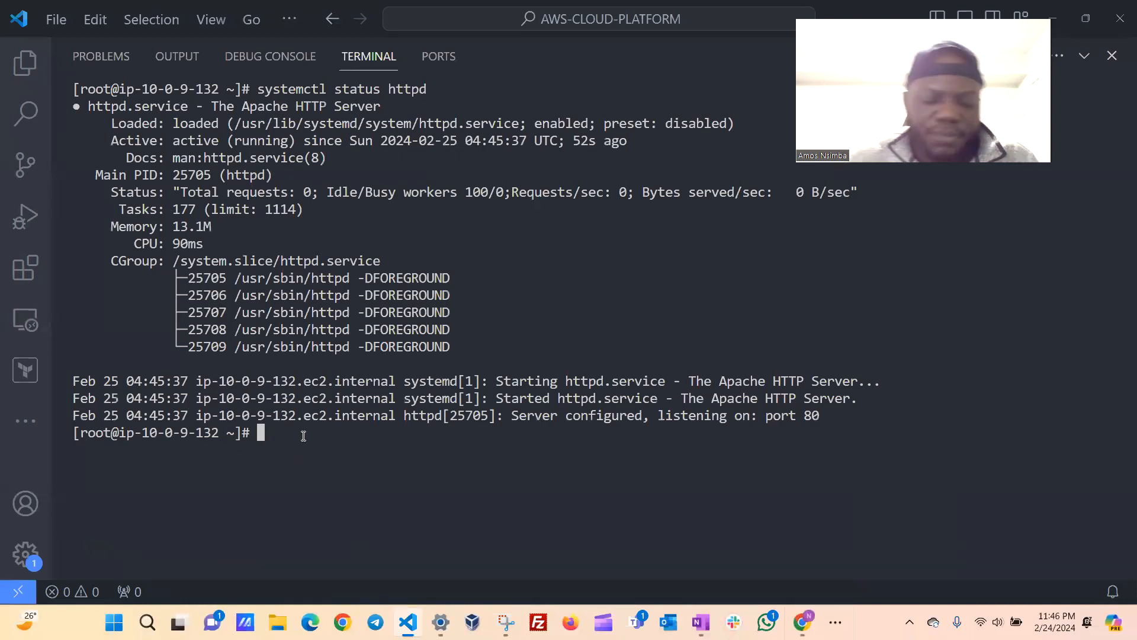
Query the instance's public IP address with curl ident.me and copy the returned address.
text(cu)
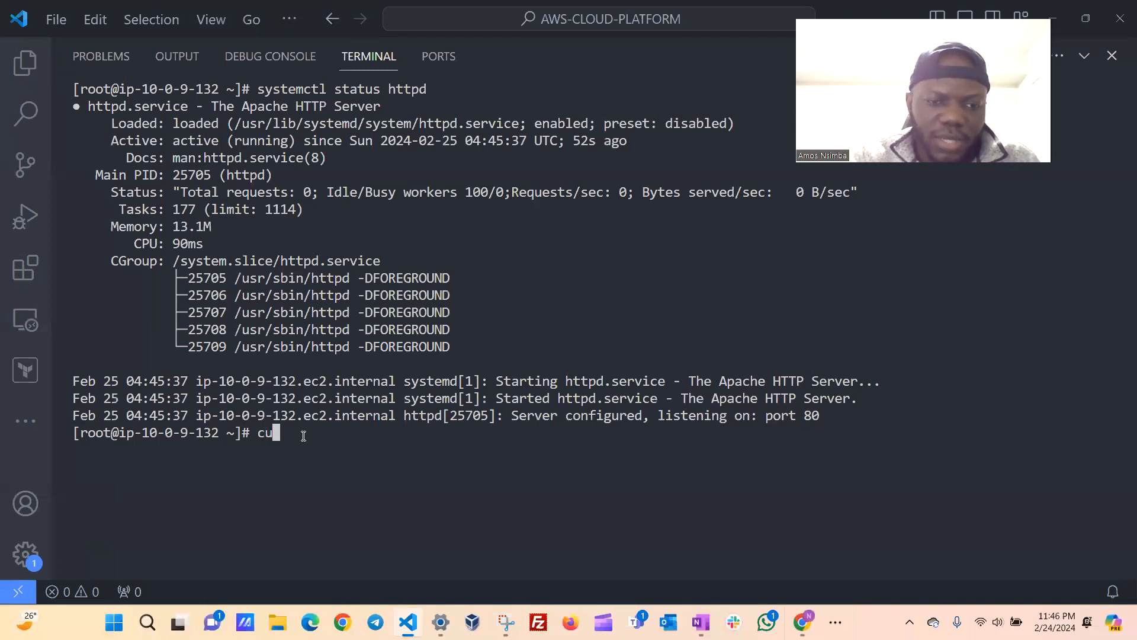
text(rl)
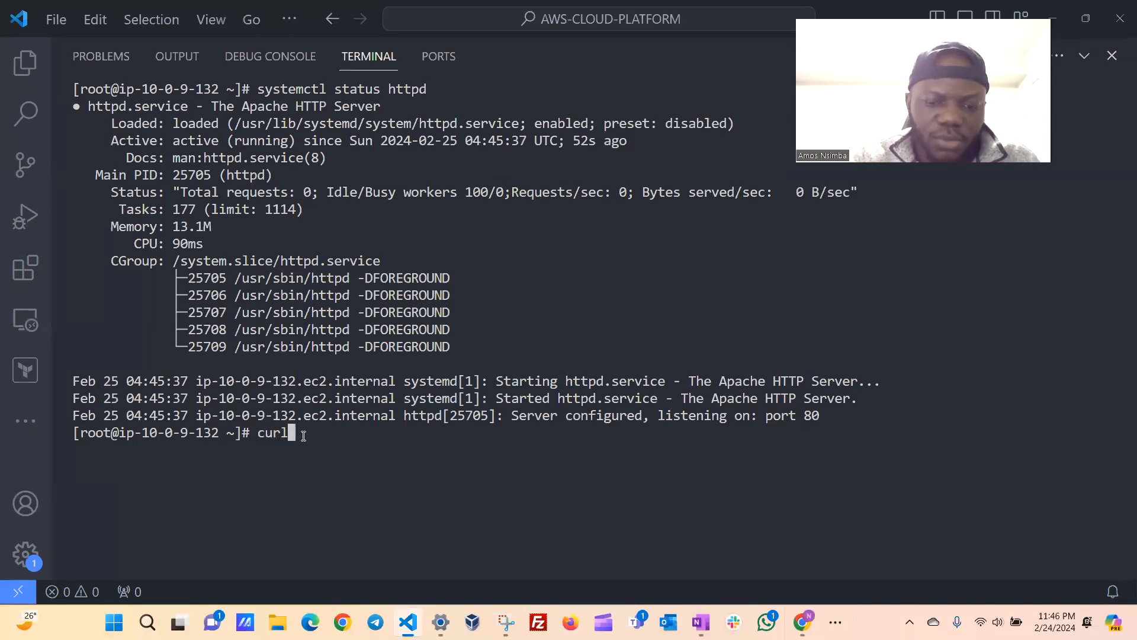
text( ident.me)
key(Return)
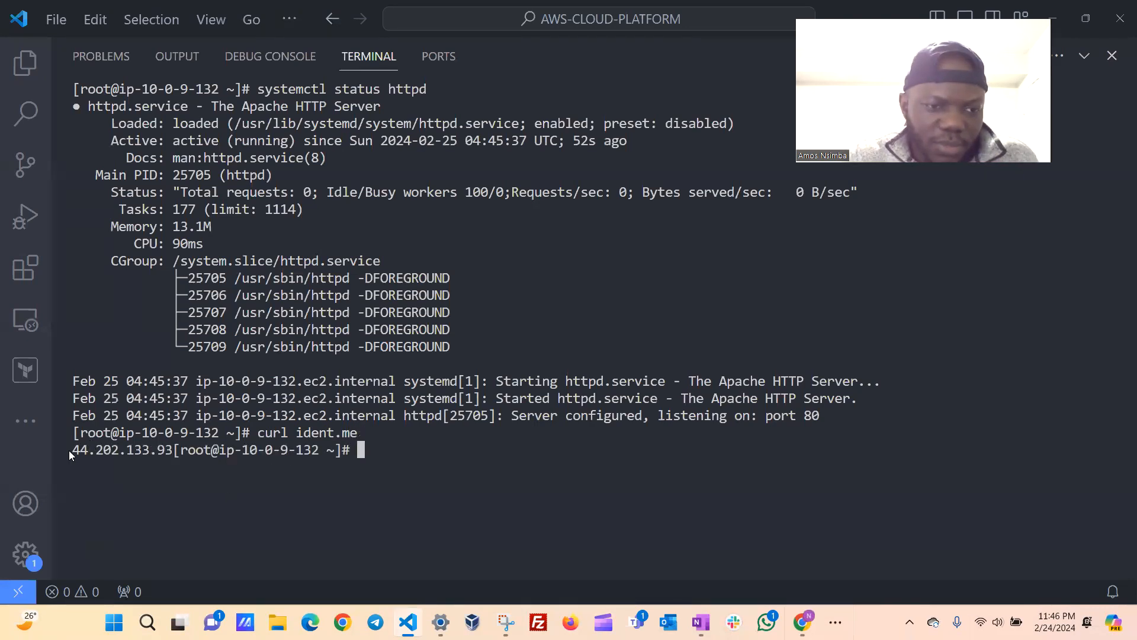
drag(71, 450, 172, 448)
key(ctrl+c)
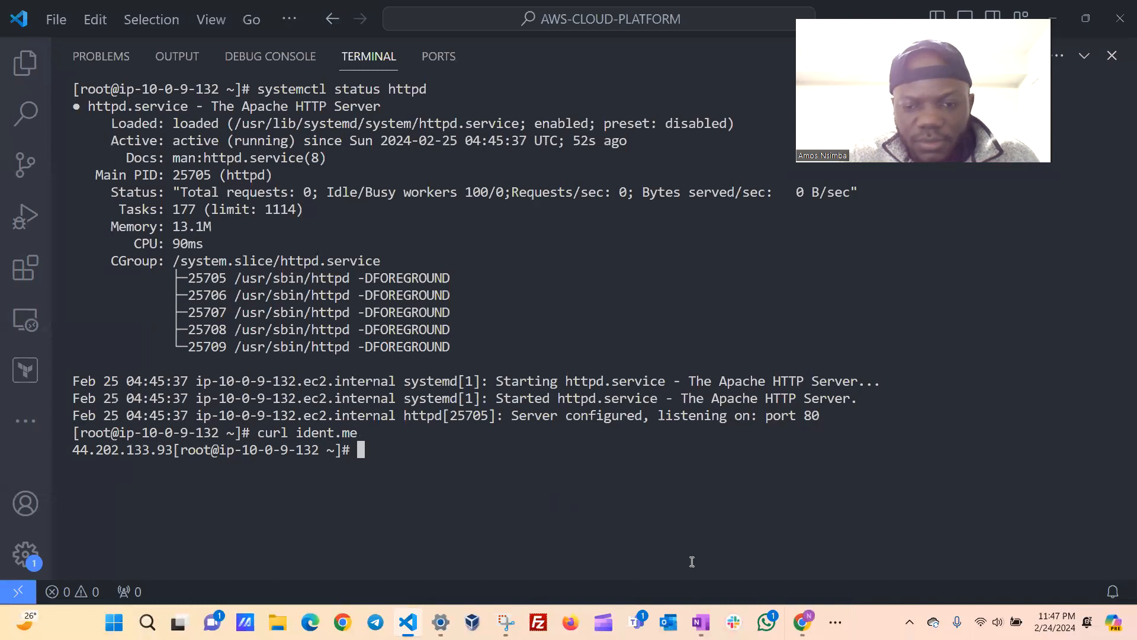
Switch to the Chrome window showing 44.202.133.93 and reload the page to test the Apache server.
mouse_move(802, 622)
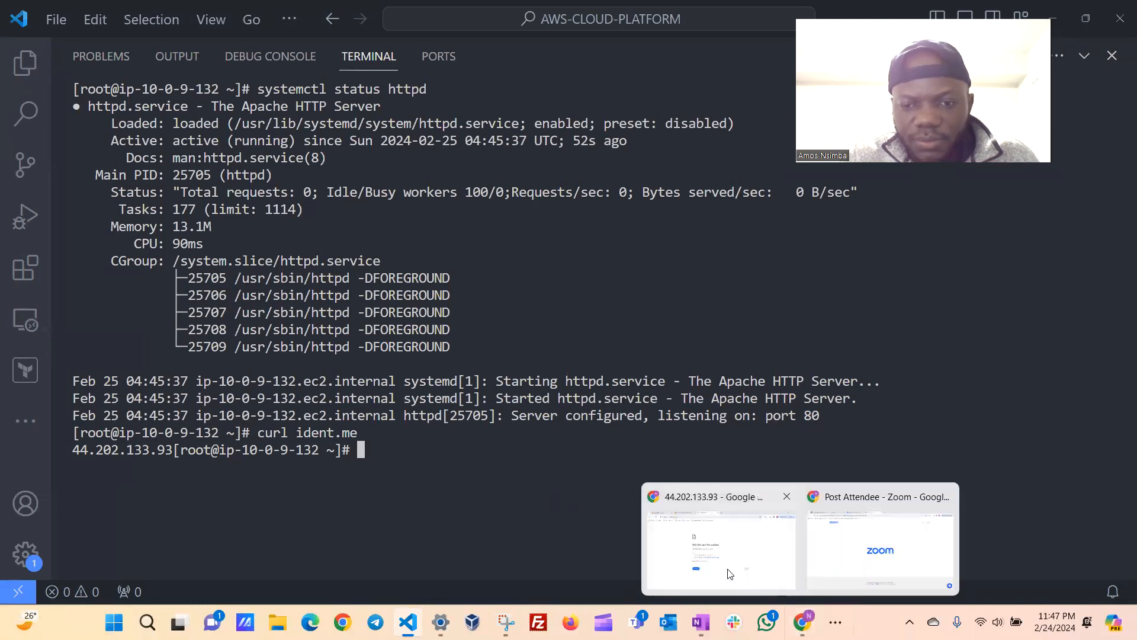
click(727, 562)
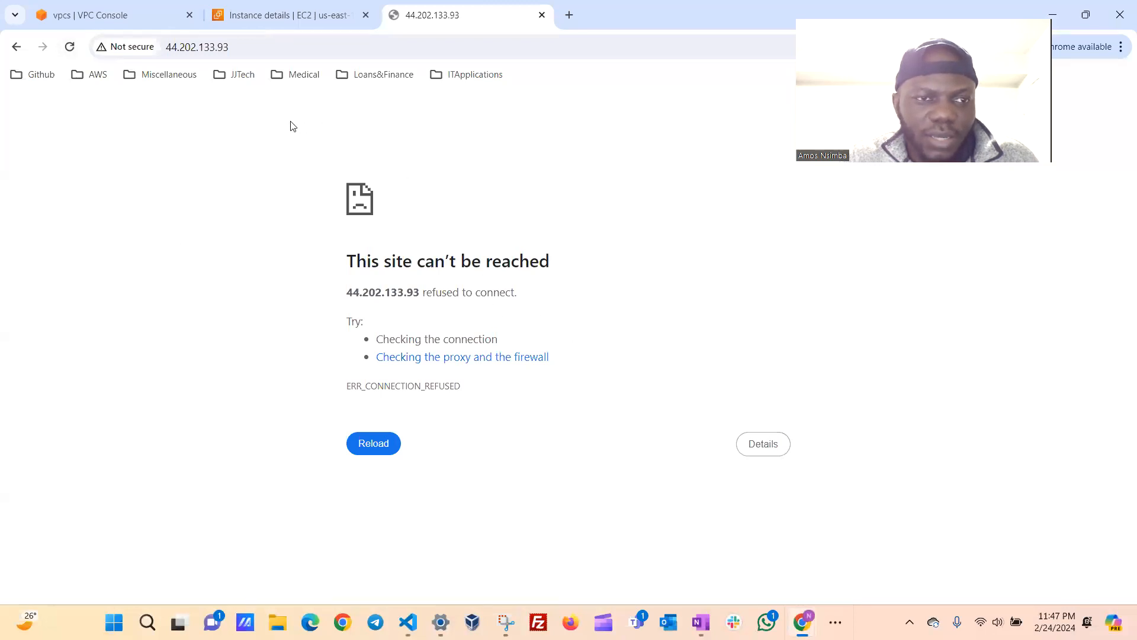
click(70, 47)
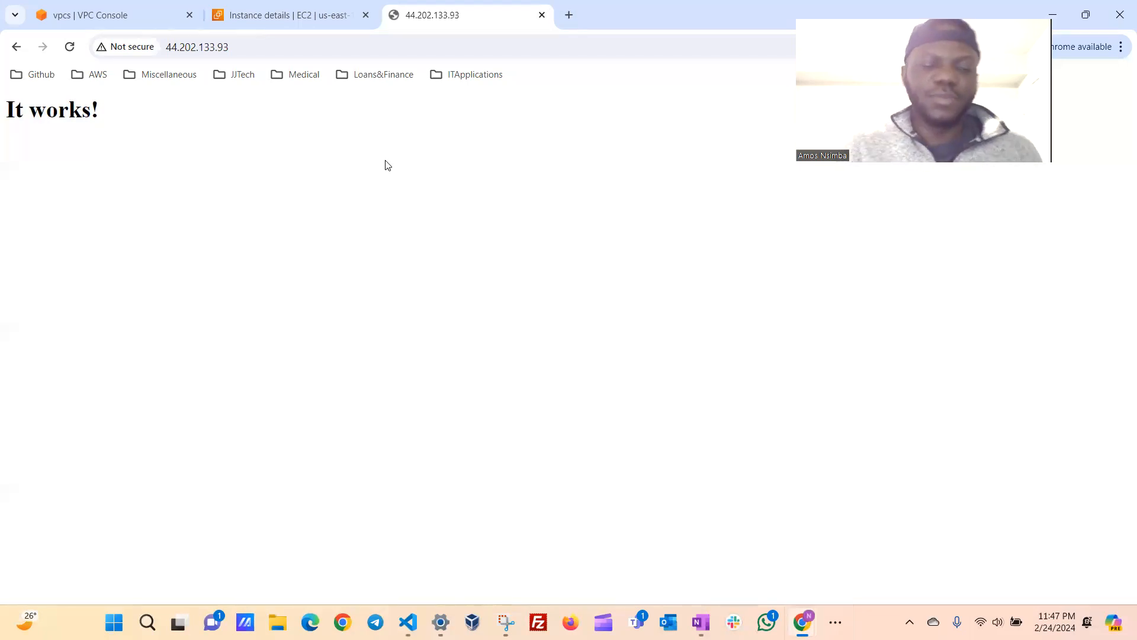
Open google.com in a new browser tab and search for "free css templates".
click(570, 14)
text(go)
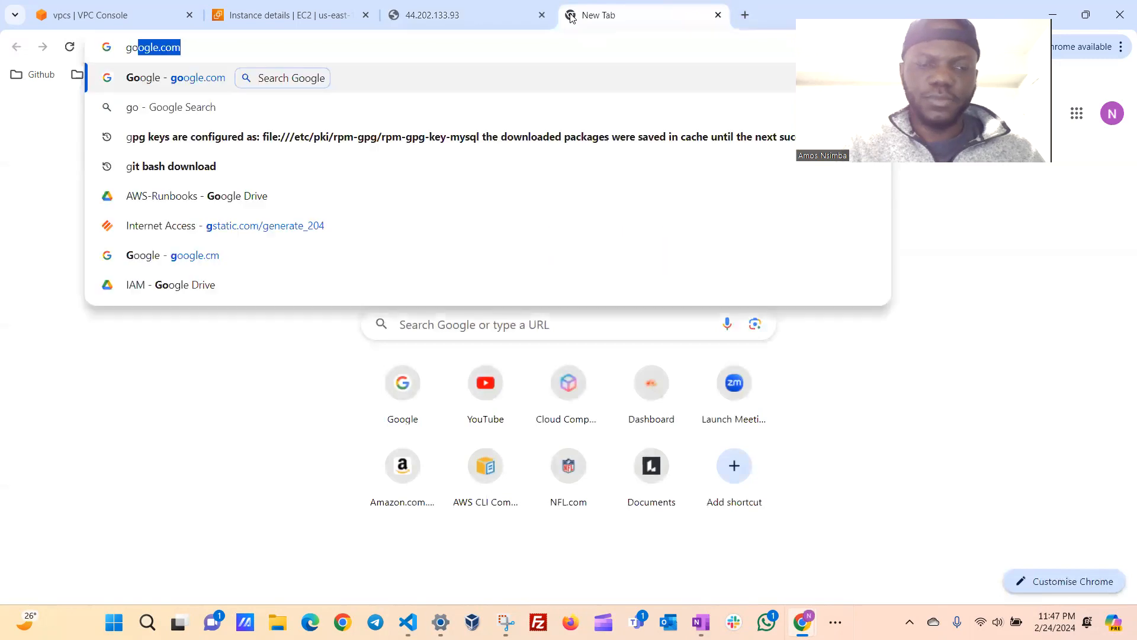
key(Return)
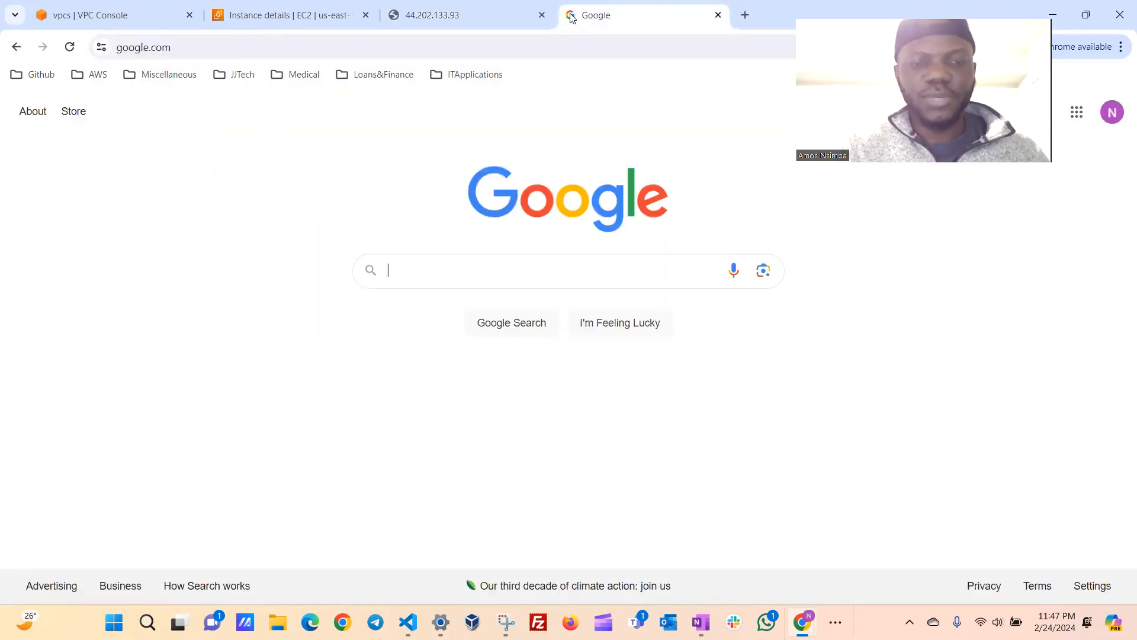
text(fre)
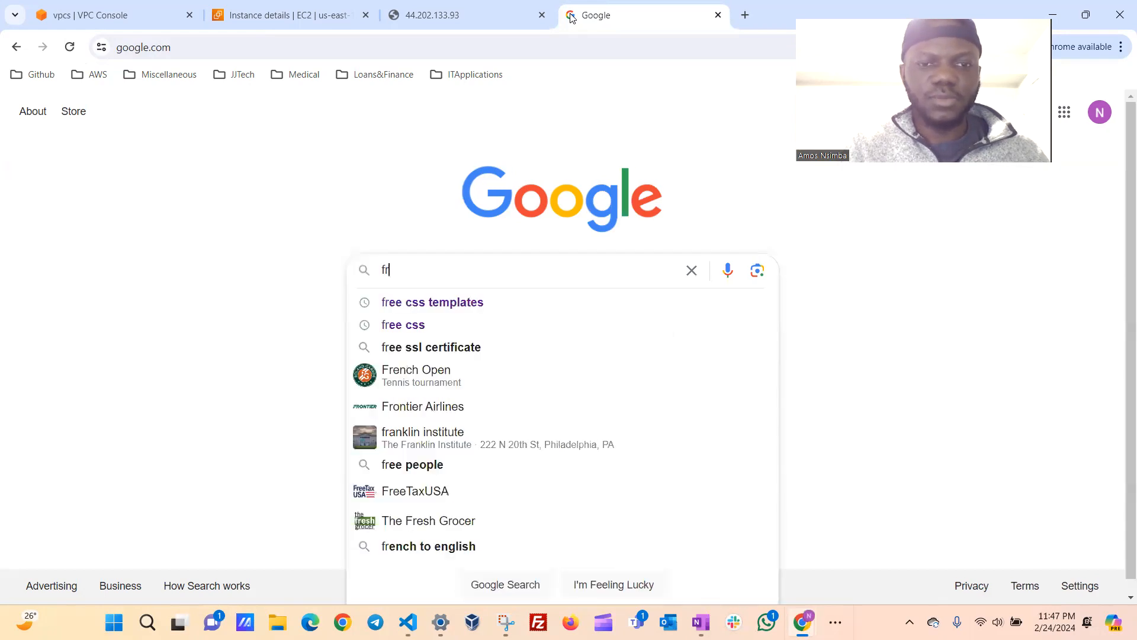
click(439, 302)
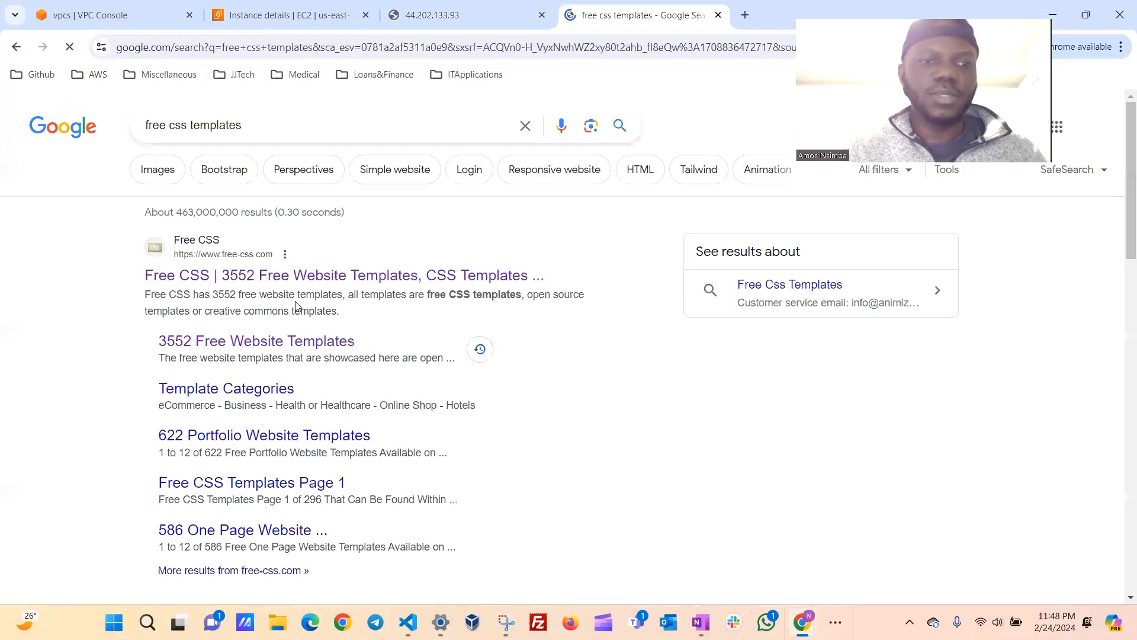
Open the Free CSS website from the search results and go to the Oxer template's page.
click(320, 285)
scroll(483, 332, down, 1)
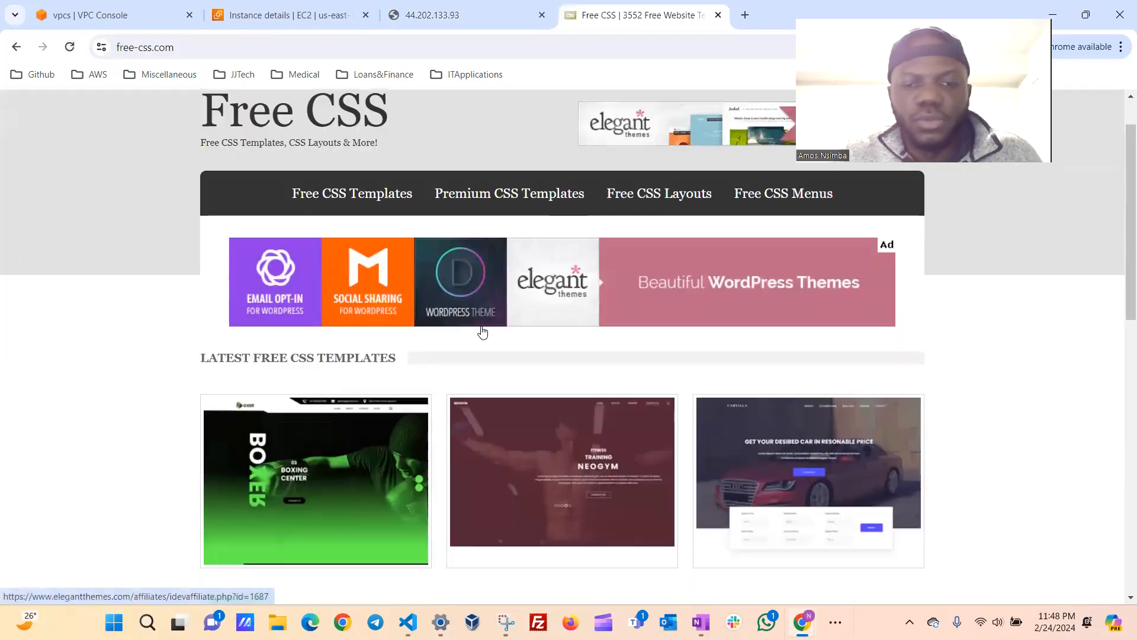
scroll(483, 331, down, 3)
scroll(483, 331, up, 4)
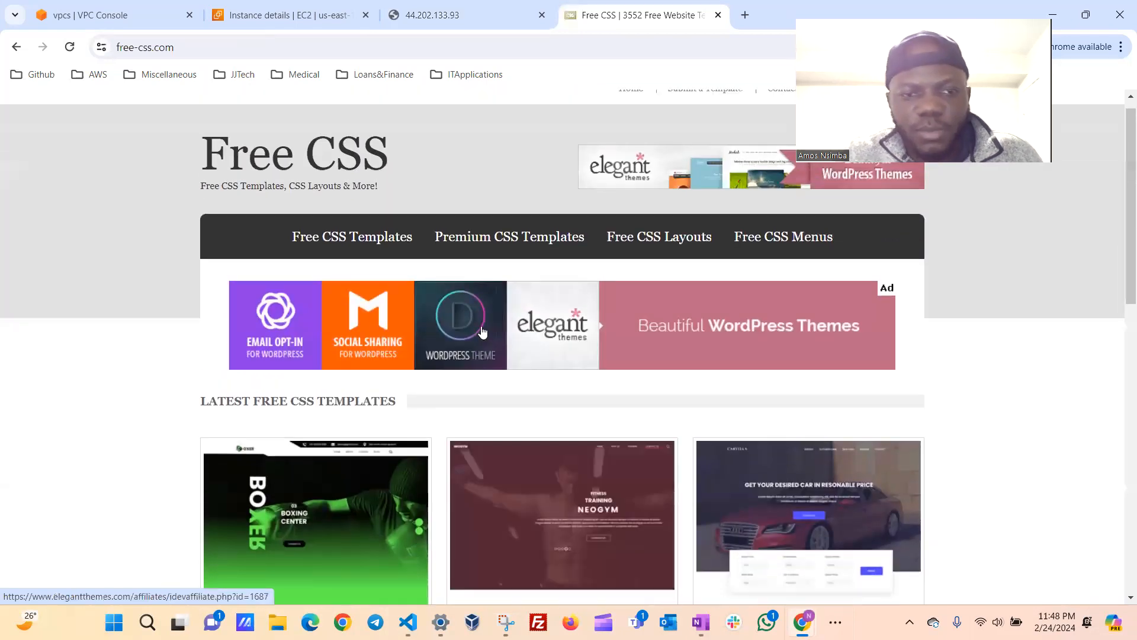
scroll(444, 346, down, 3)
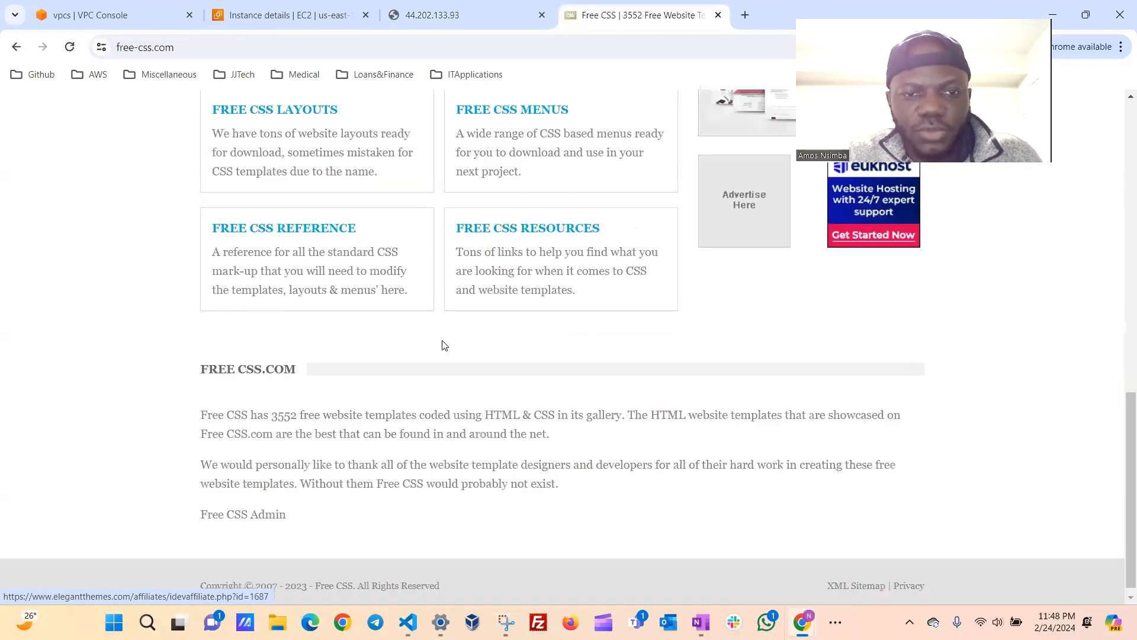
scroll(443, 344, up, 7)
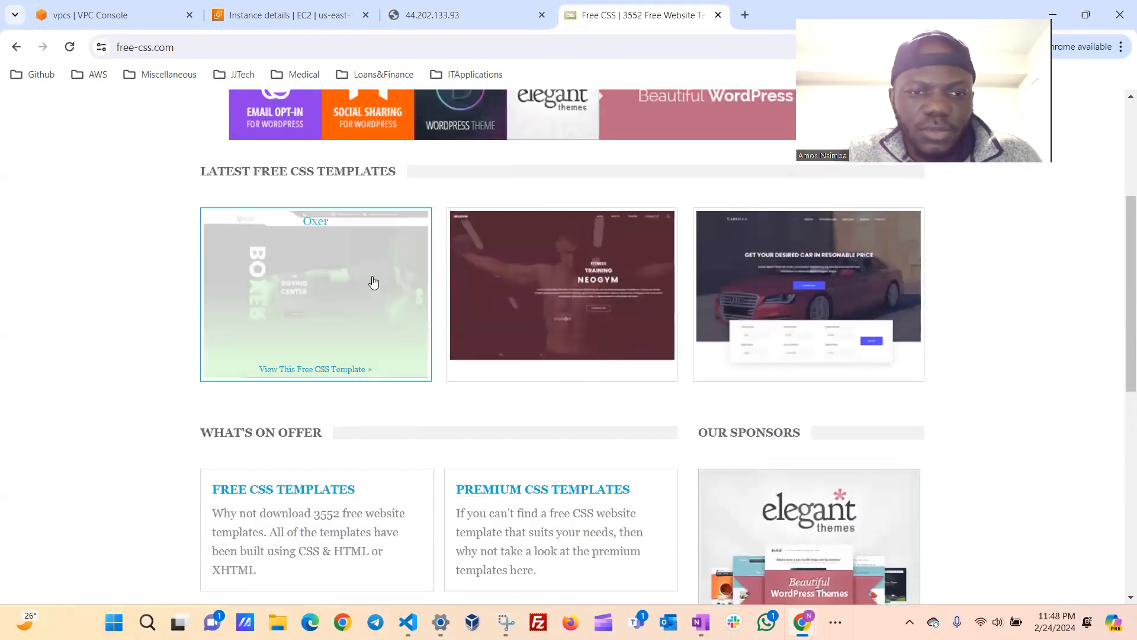
click(354, 275)
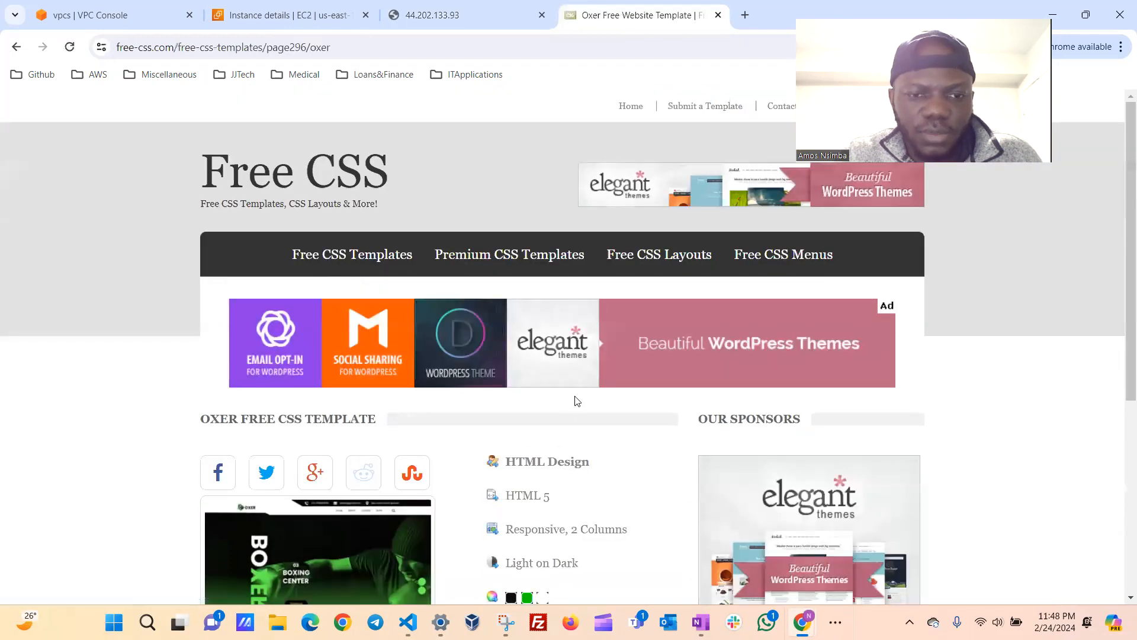
Copy the link address of the Oxer template's download and switch back to the VS Code terminal.
scroll(574, 400, down, 5)
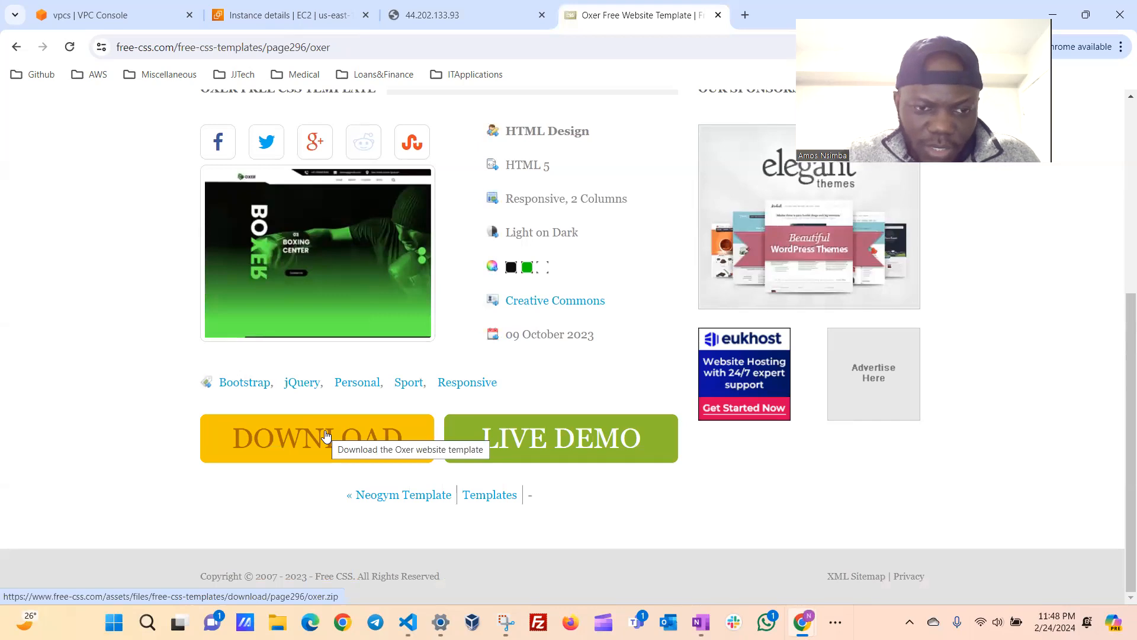
right_click(325, 432)
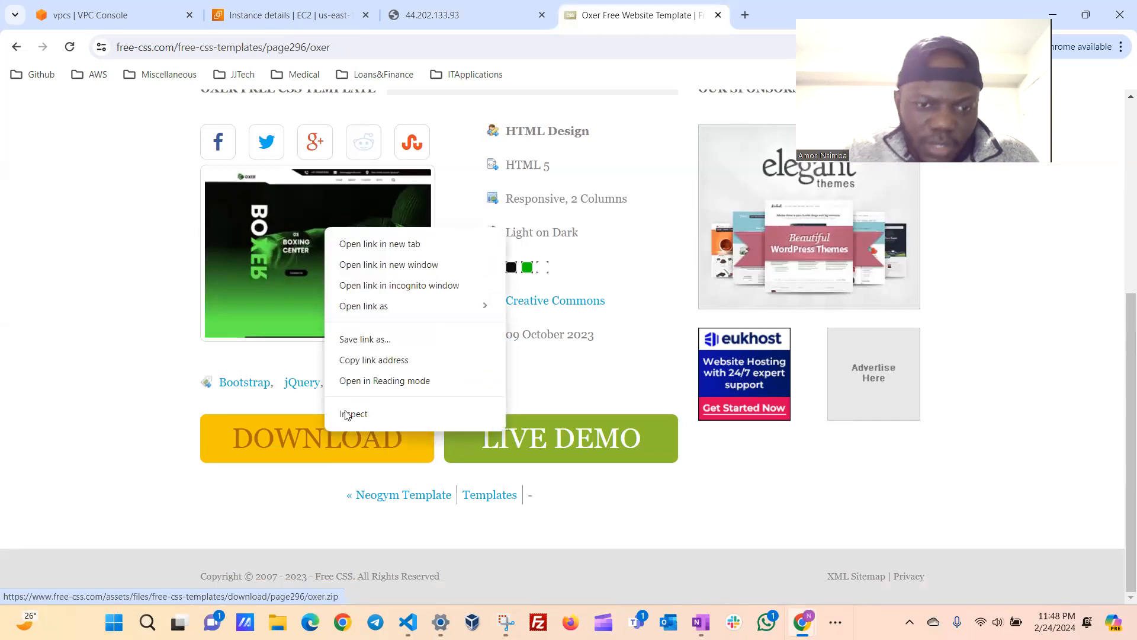
click(390, 362)
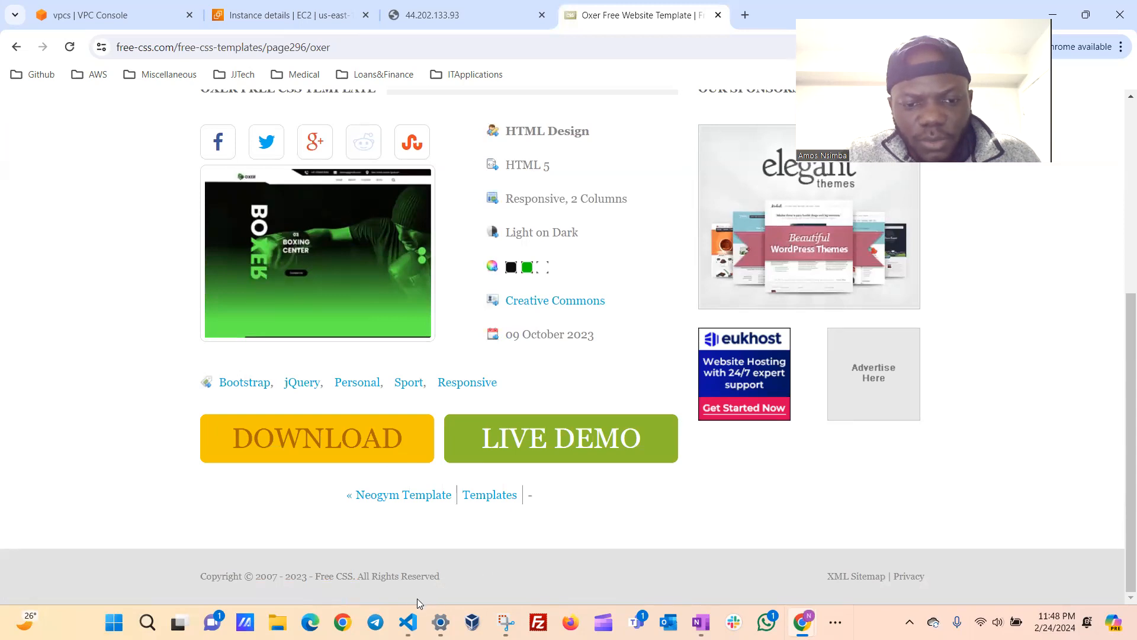
mouse_move(408, 619)
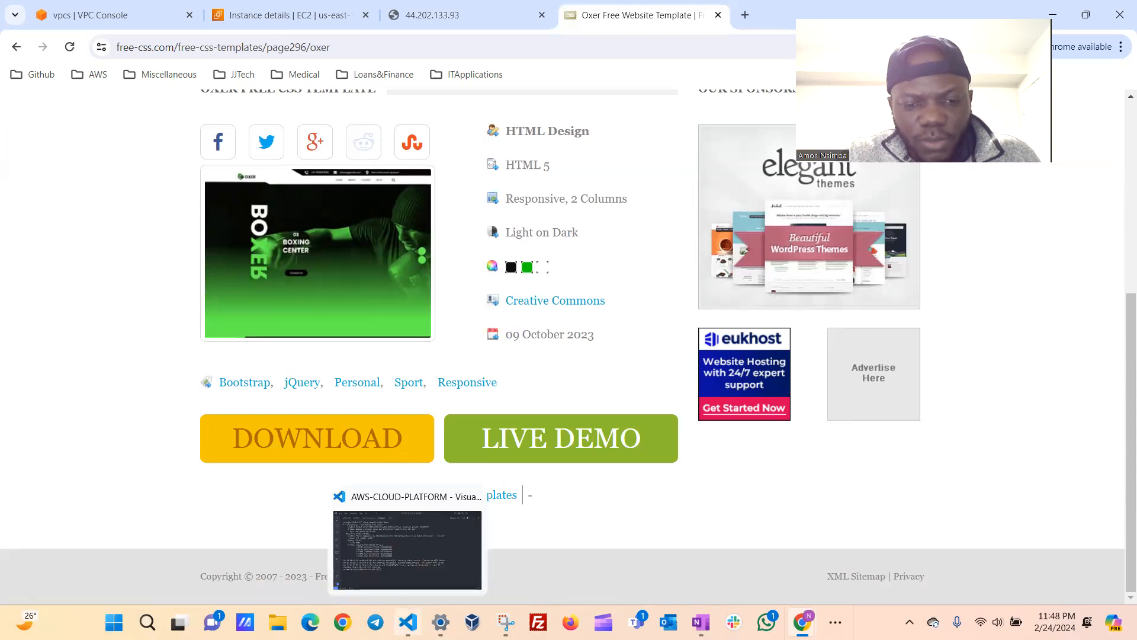
click(396, 562)
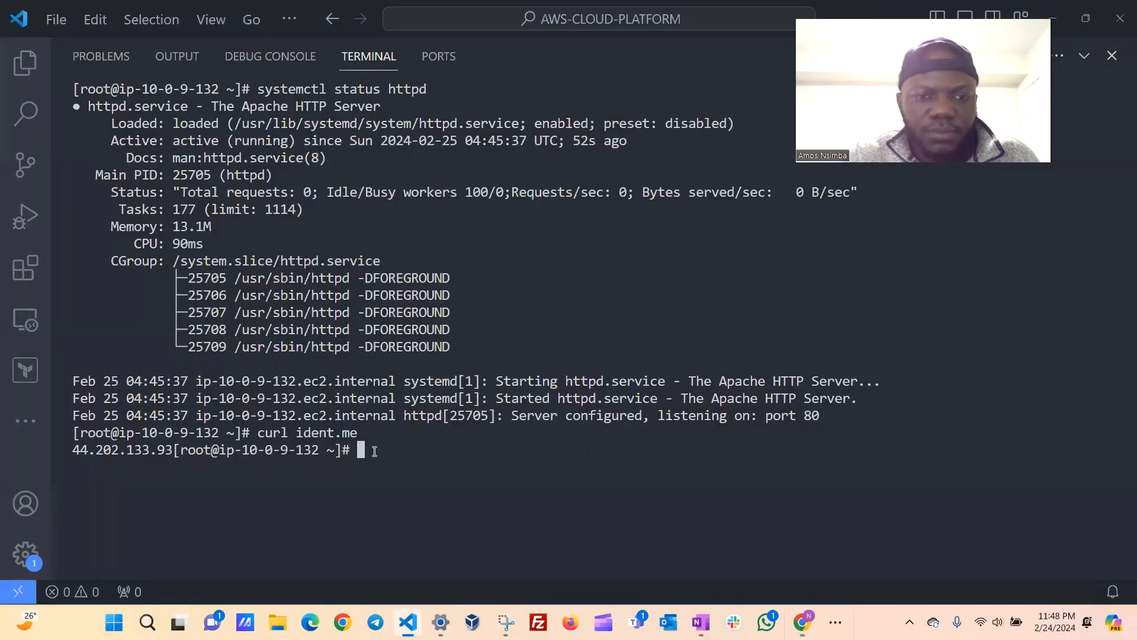
Clear the terminal, change to the /var/www/html directory and list its contents.
text(clear)
key(Return)
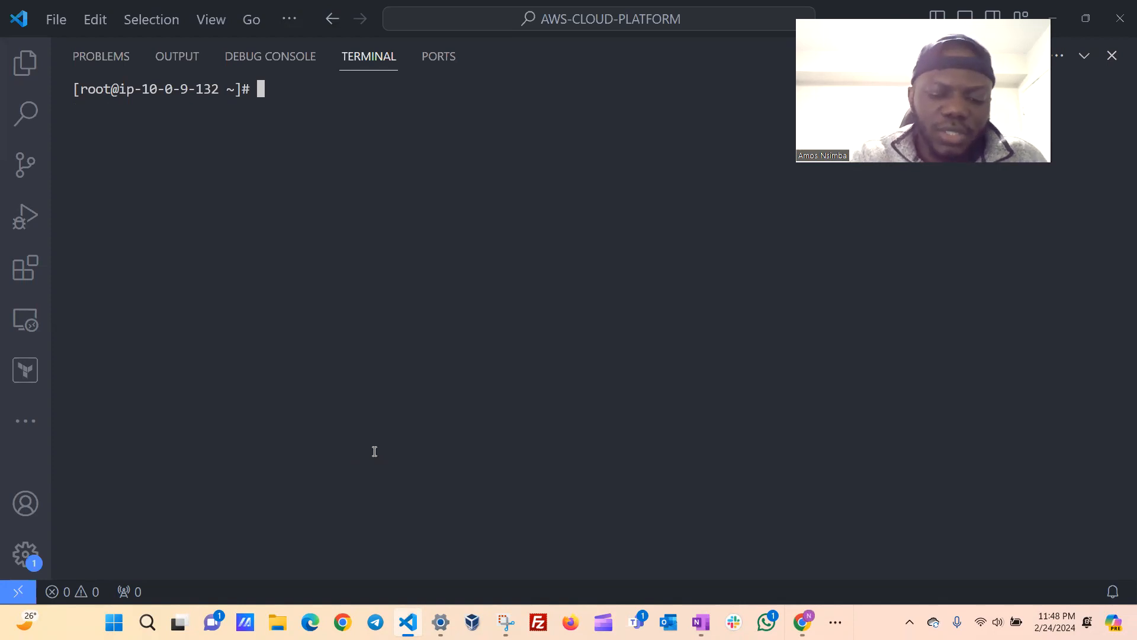
text(/var/www/html)
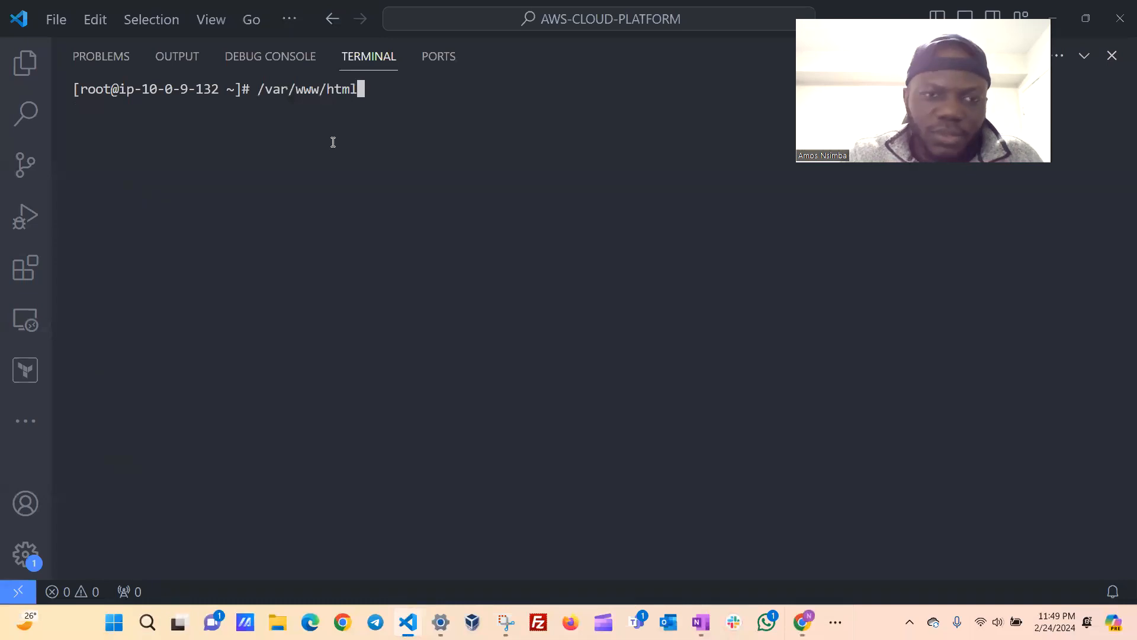
key(Left)
key(Left)
key(Left)
key(Left)
key(Left)
key(Left)
key(Left)
key(Left)
key(Left)
key(Left)
key(Left)
key(Left)
key(Left)
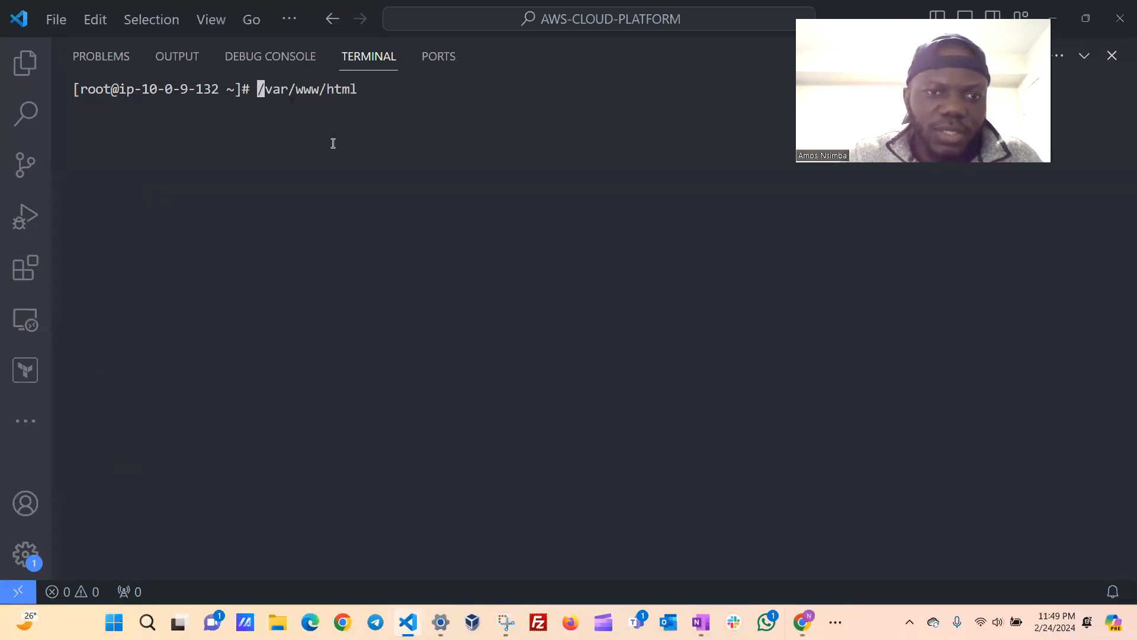
text(cd)
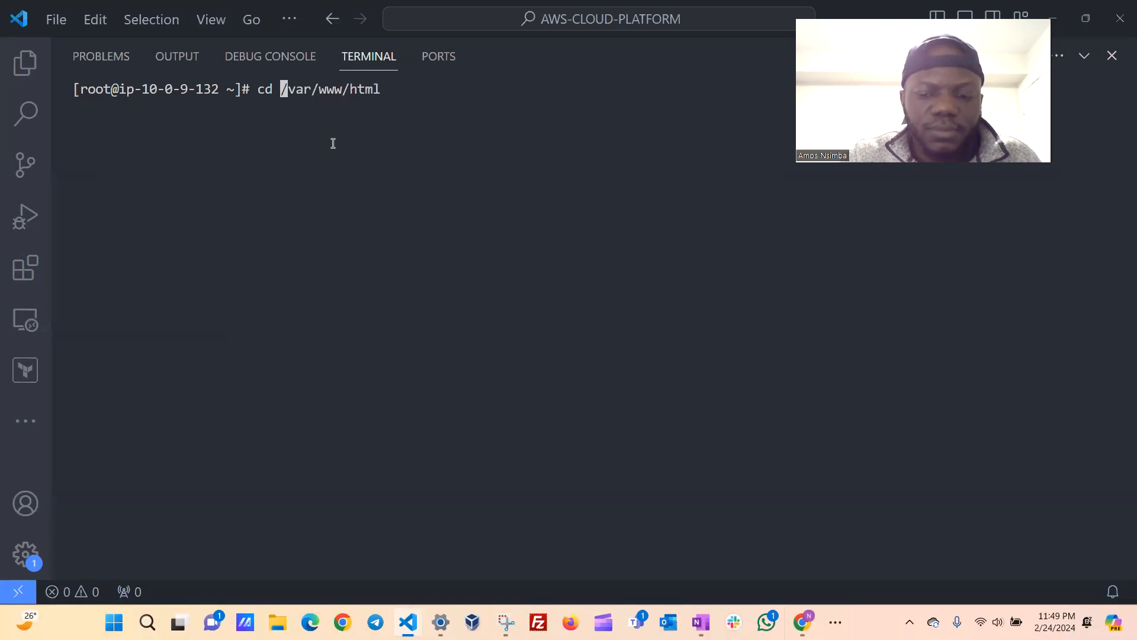
key(Return)
text(ls)
key(Return)
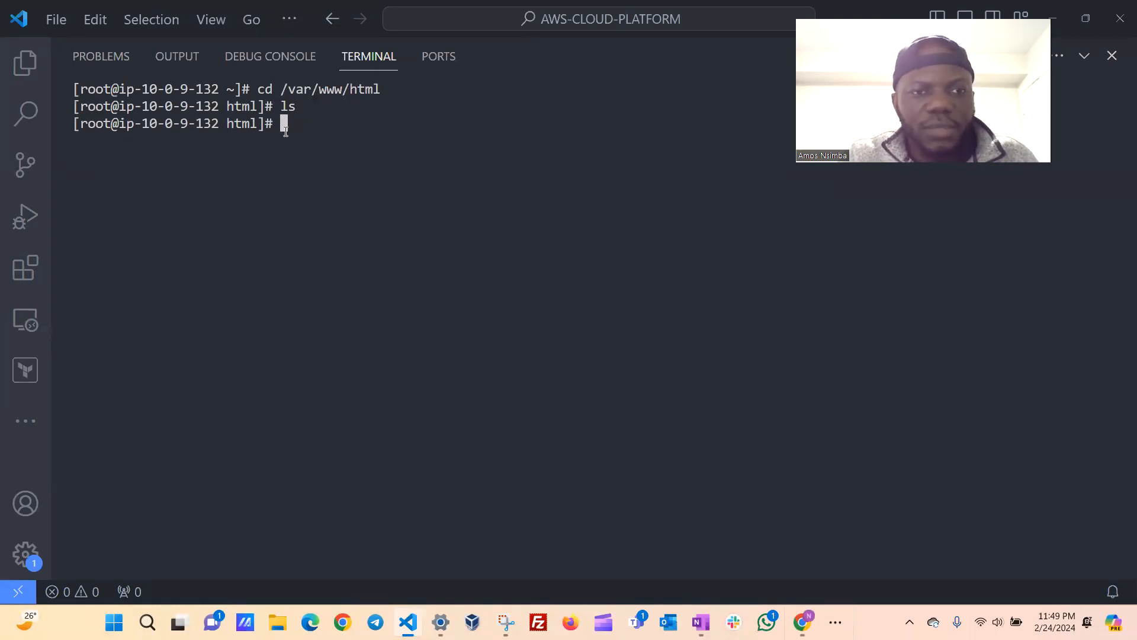
text(wget)
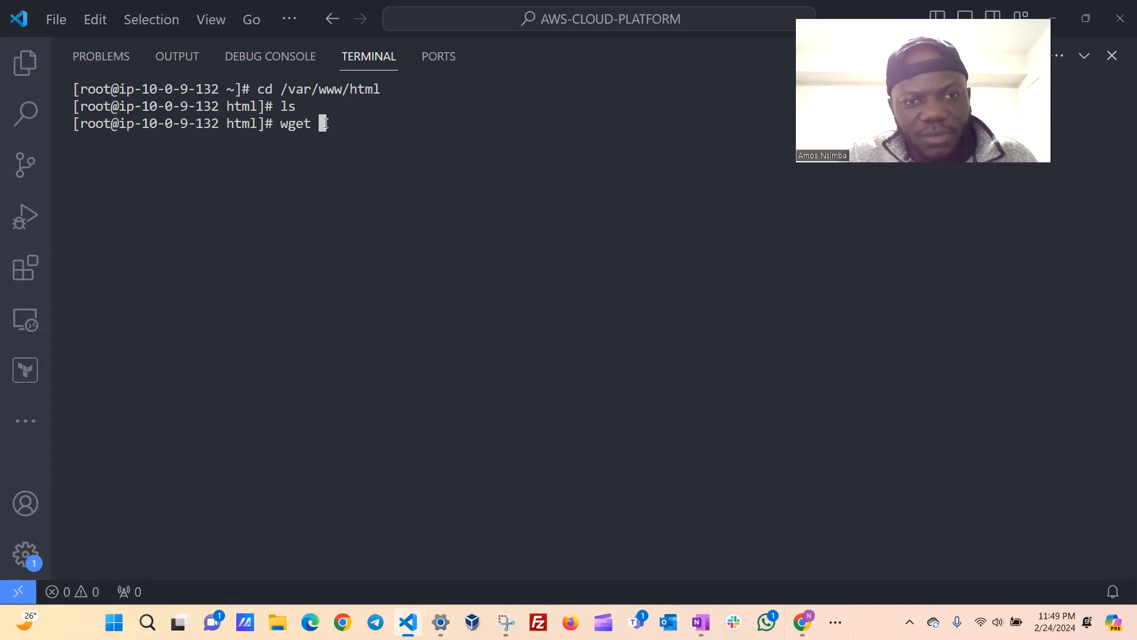
key(ctrl+v)
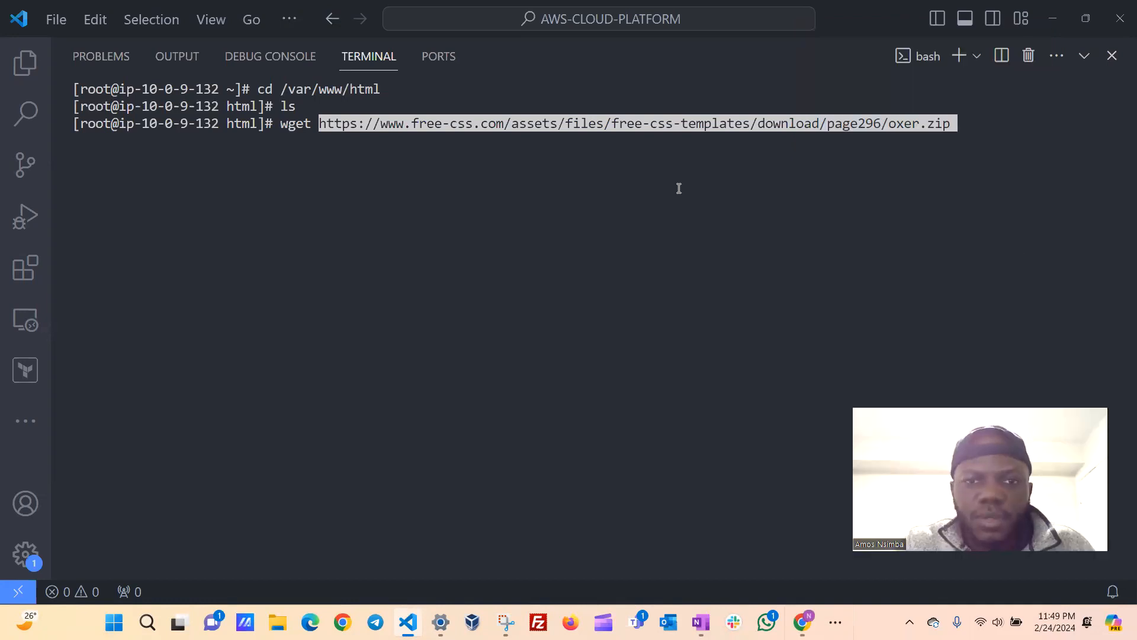
key(Return)
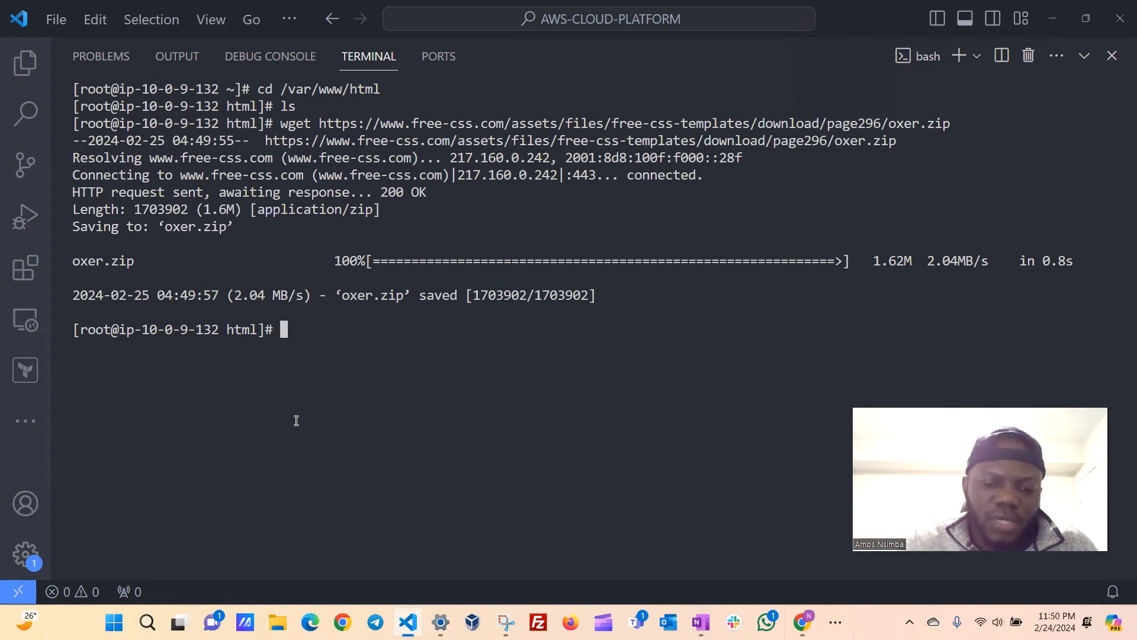
text(ls)
key(Return)
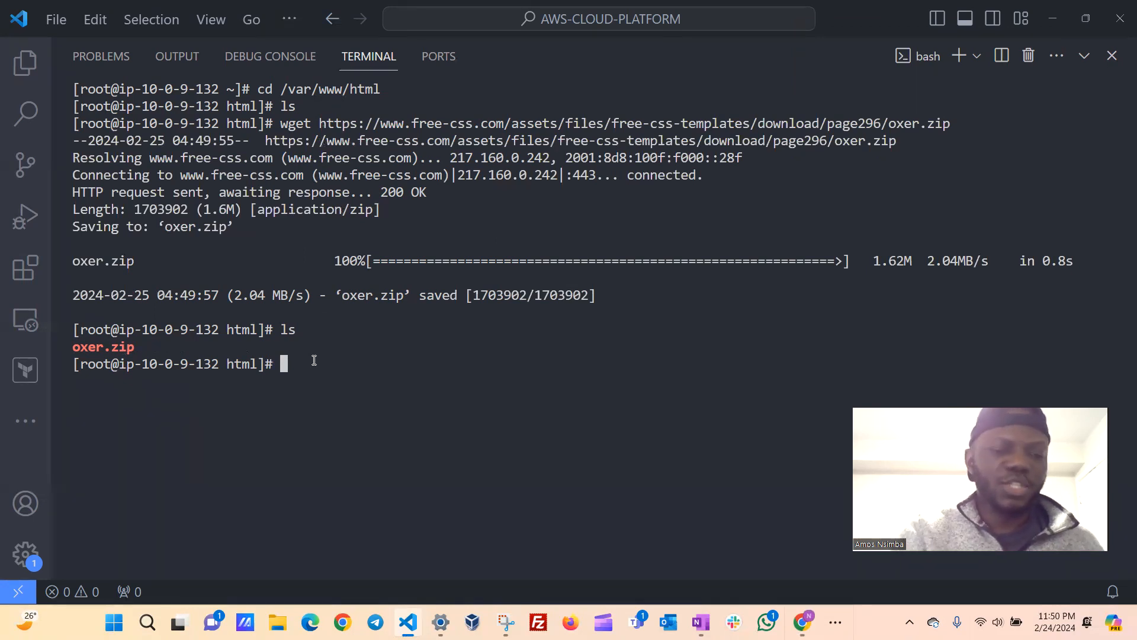
Unzip oxer.zip in the web root, then clear the terminal and list the extracted contents.
text(unzip)
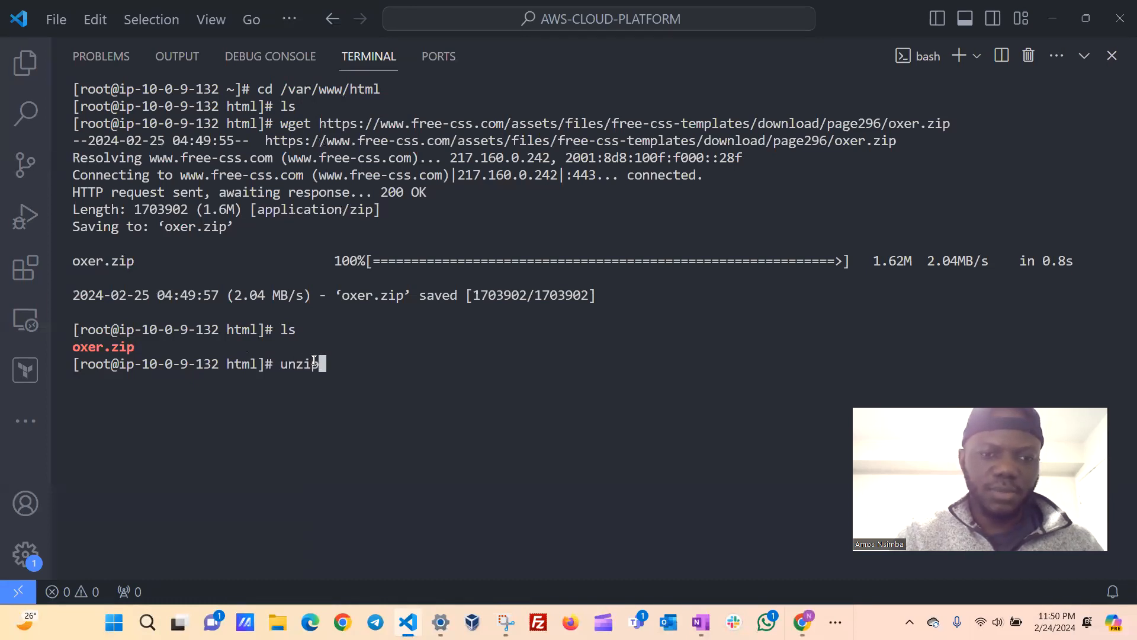
text( o)
key(Tab)
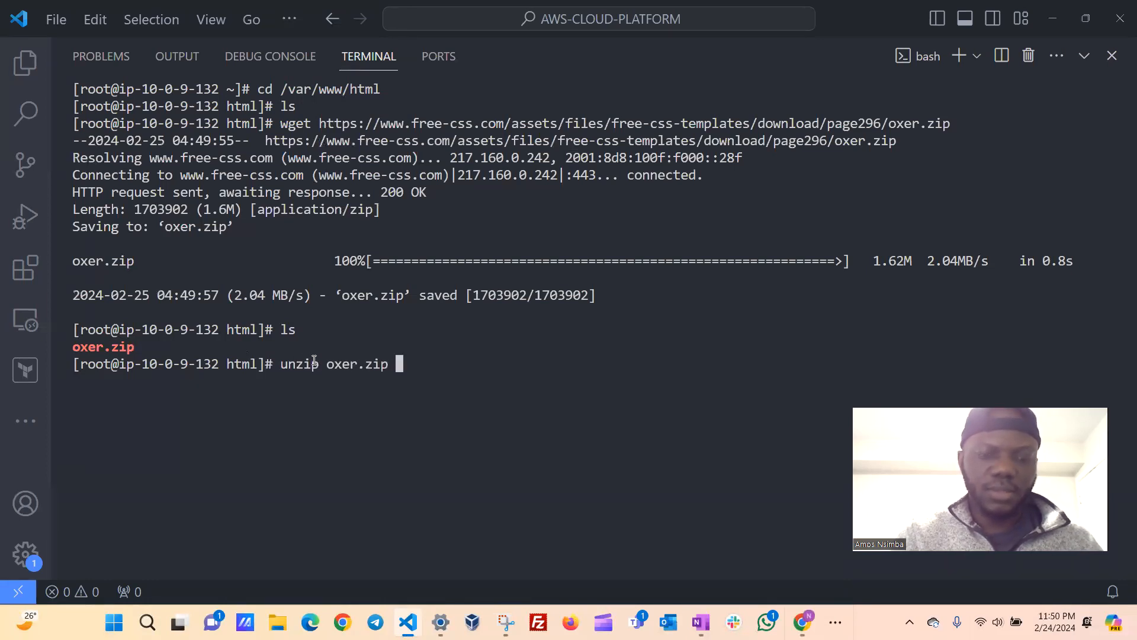
key(Return)
text(clear)
key(Return)
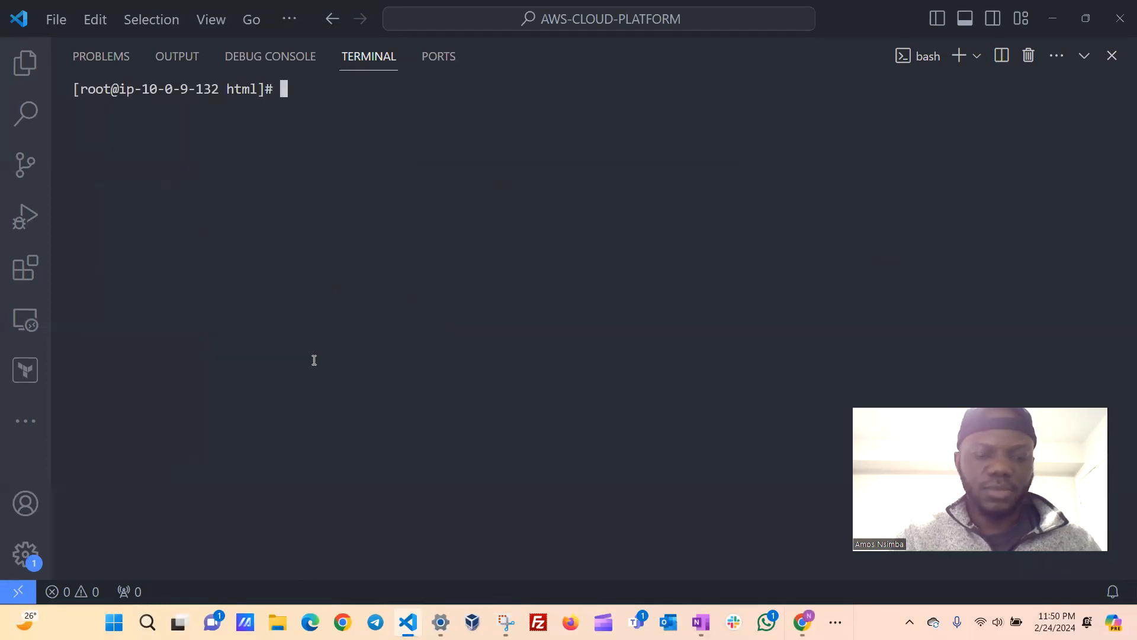
text(ls)
key(Return)
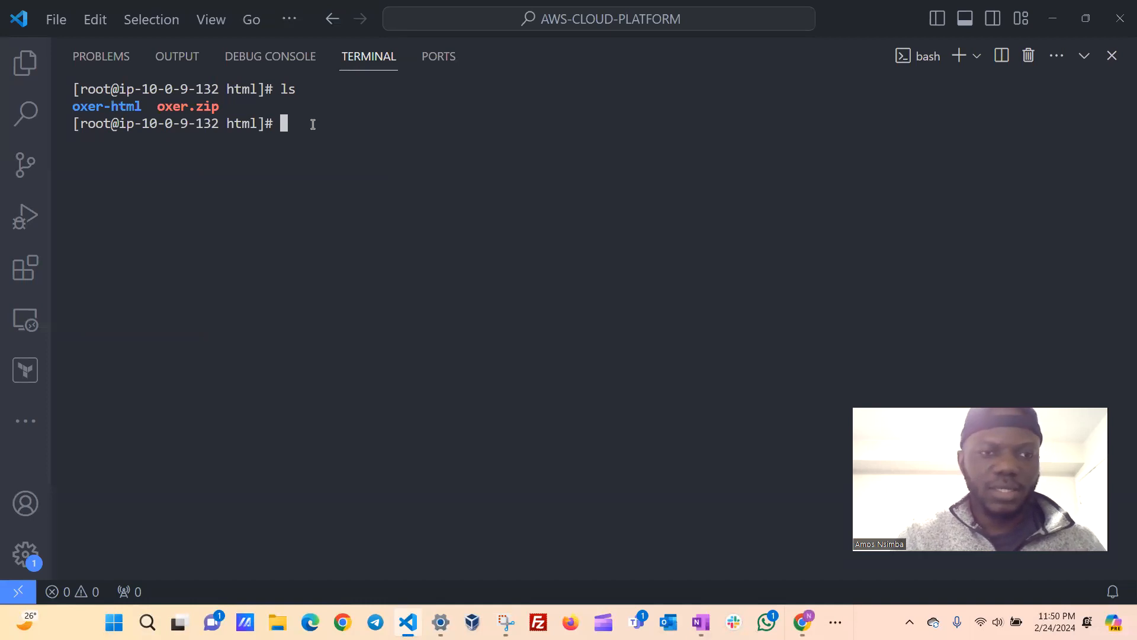
Force-remove the oxer.zip archive with rm -rf, clear the terminal and list the directory again.
text(rm -)
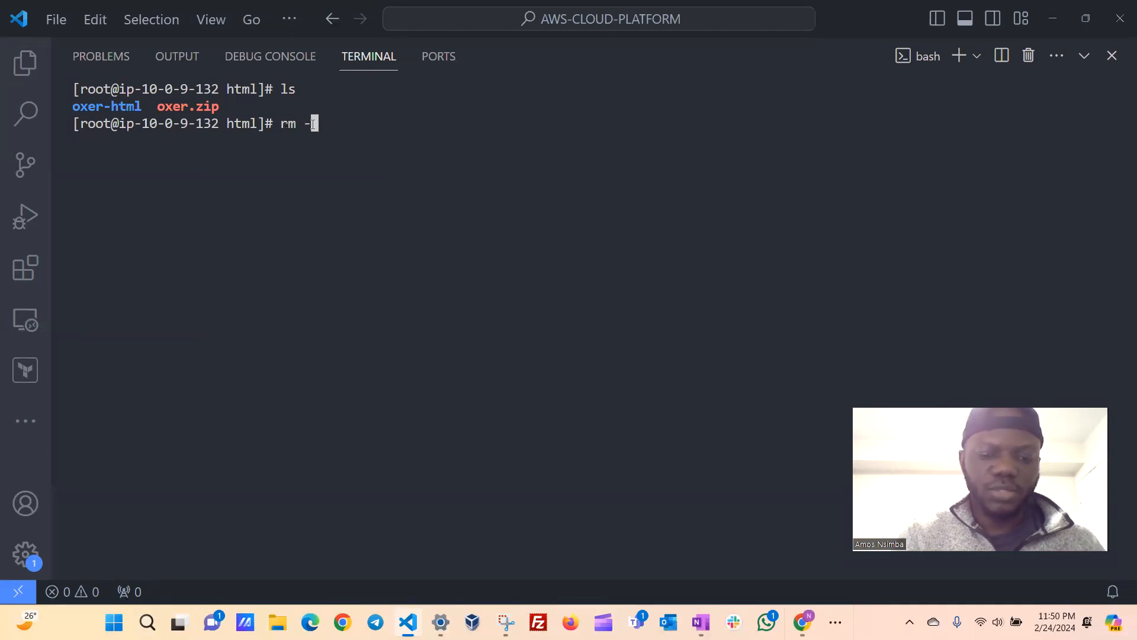
text(rf)
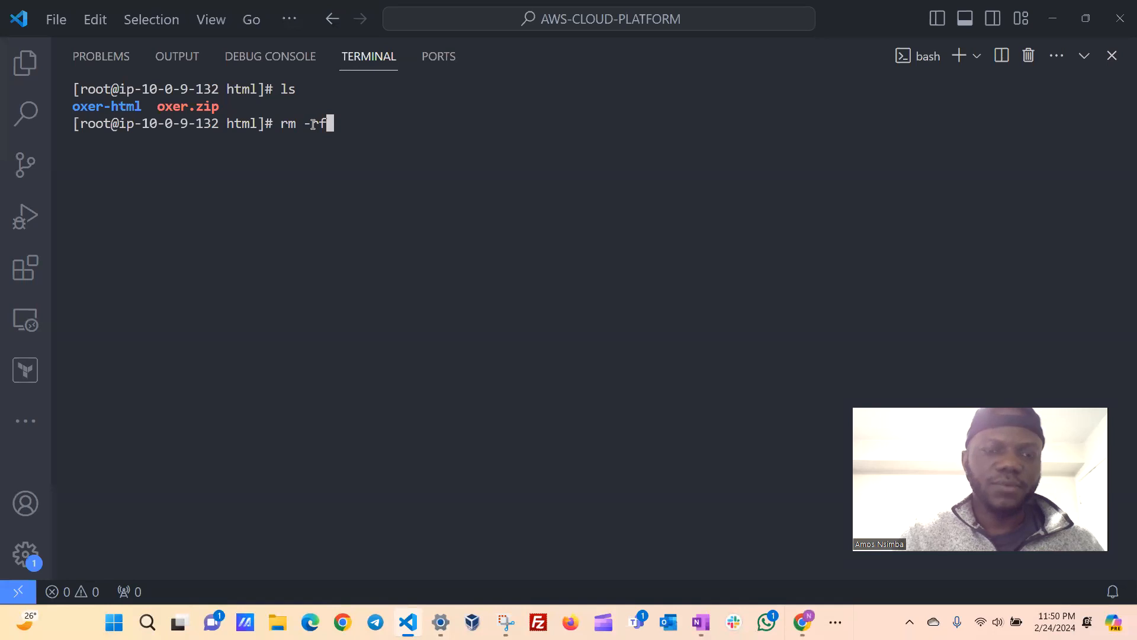
text( o)
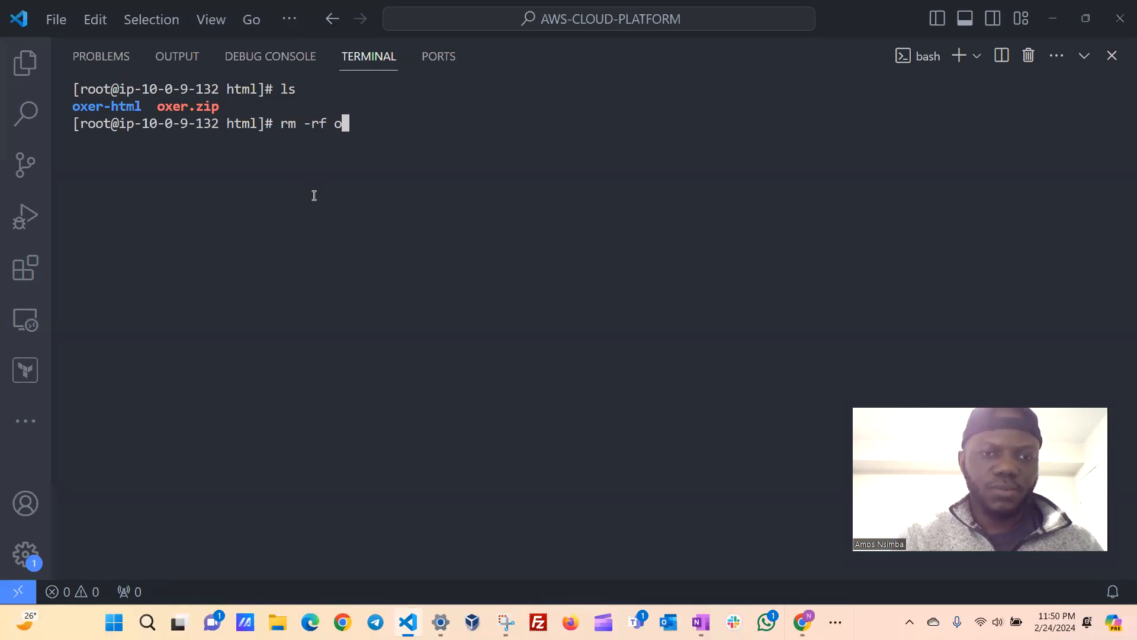
key(Tab)
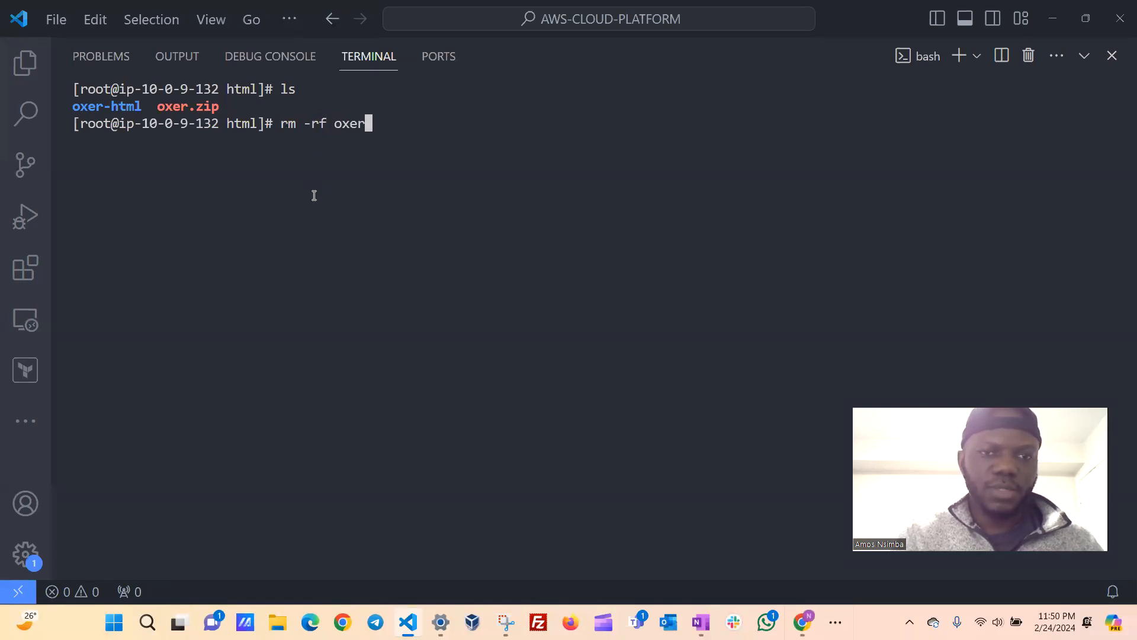
text(.)
key(Tab)
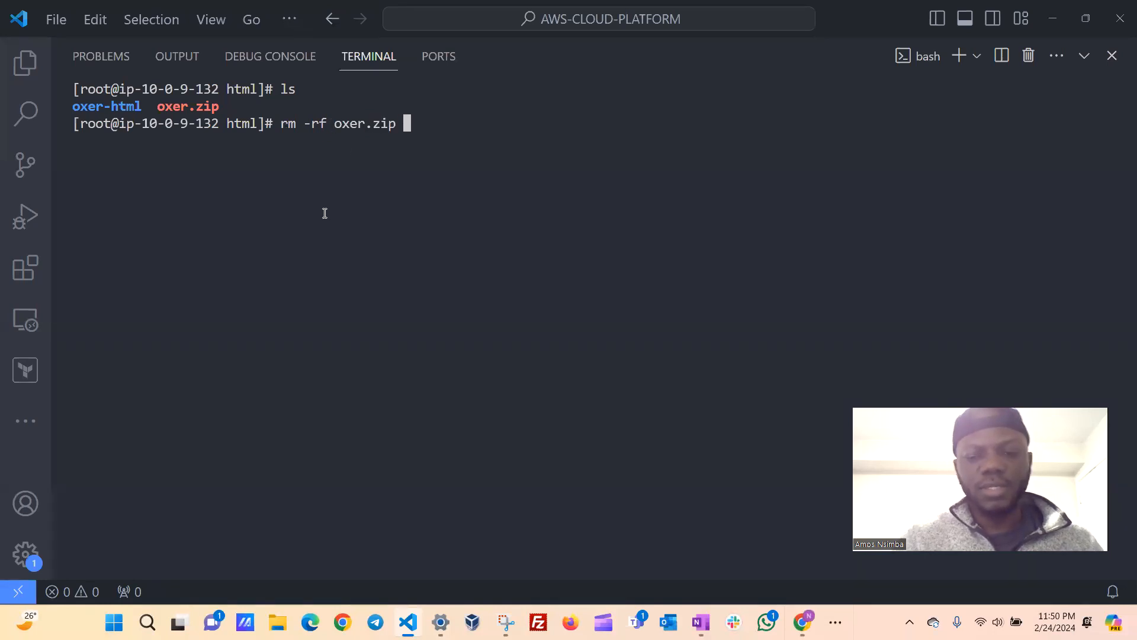
key(Return)
text(clear)
key(Return)
text(ls)
key(Return)
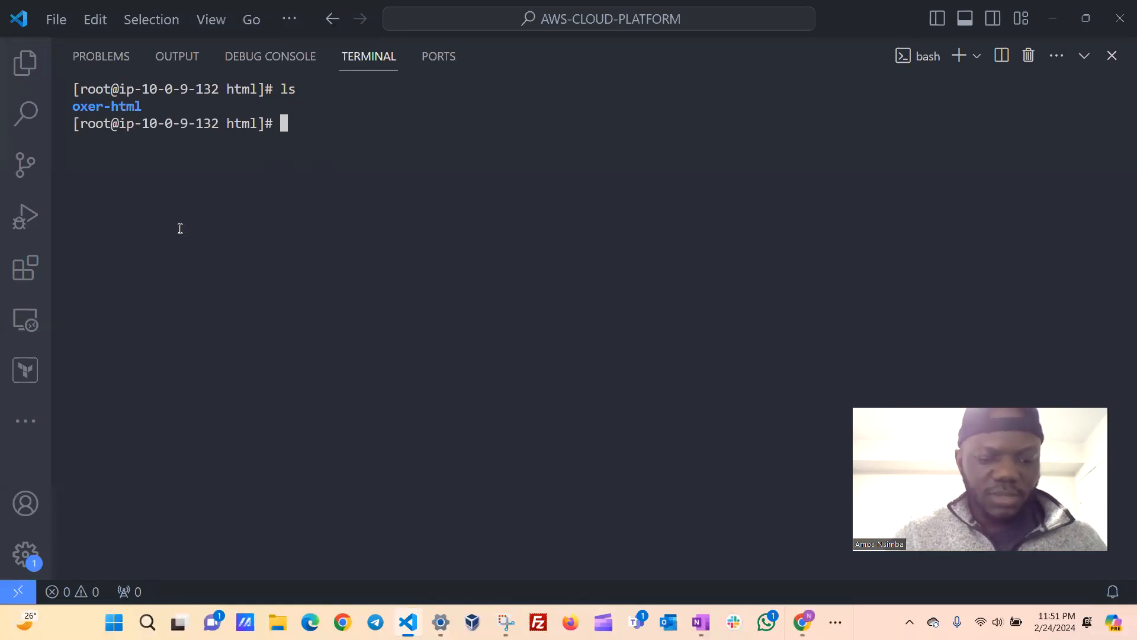
List the contents of the oxer-html folder, locate its index.html, and compare with the listing of the web root.
text(ls o)
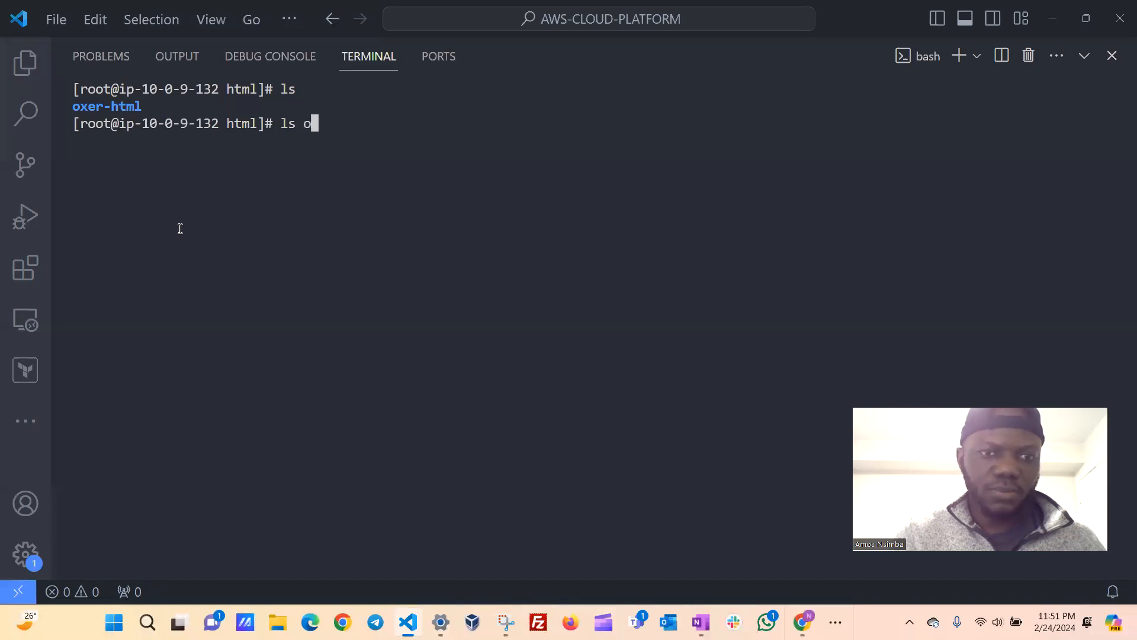
key(Tab)
key(Return)
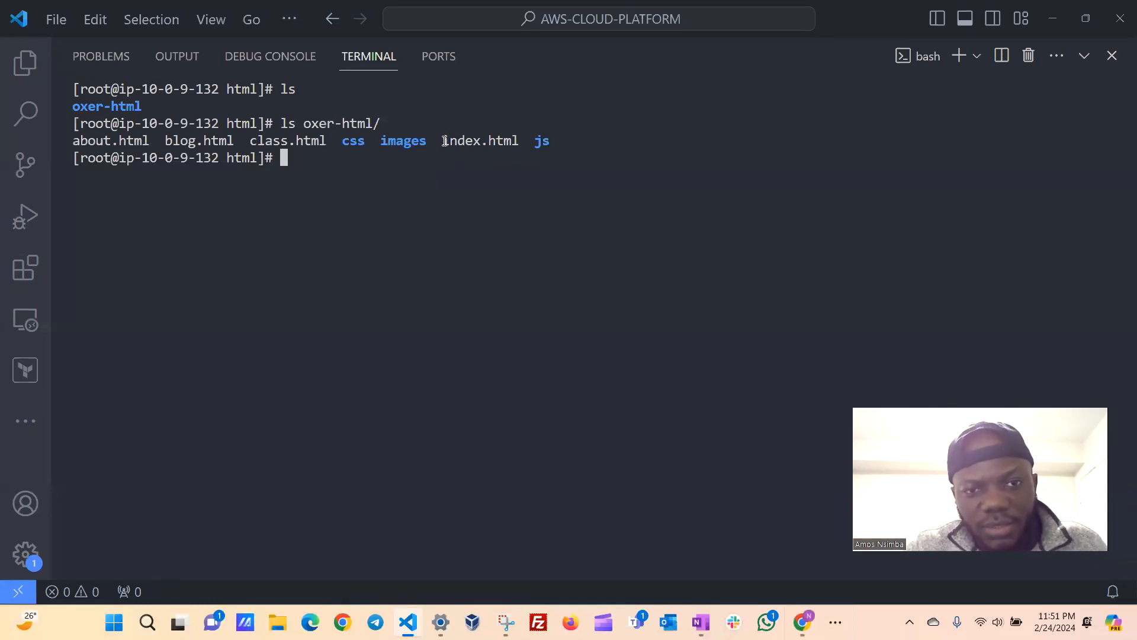
drag(444, 141, 516, 139)
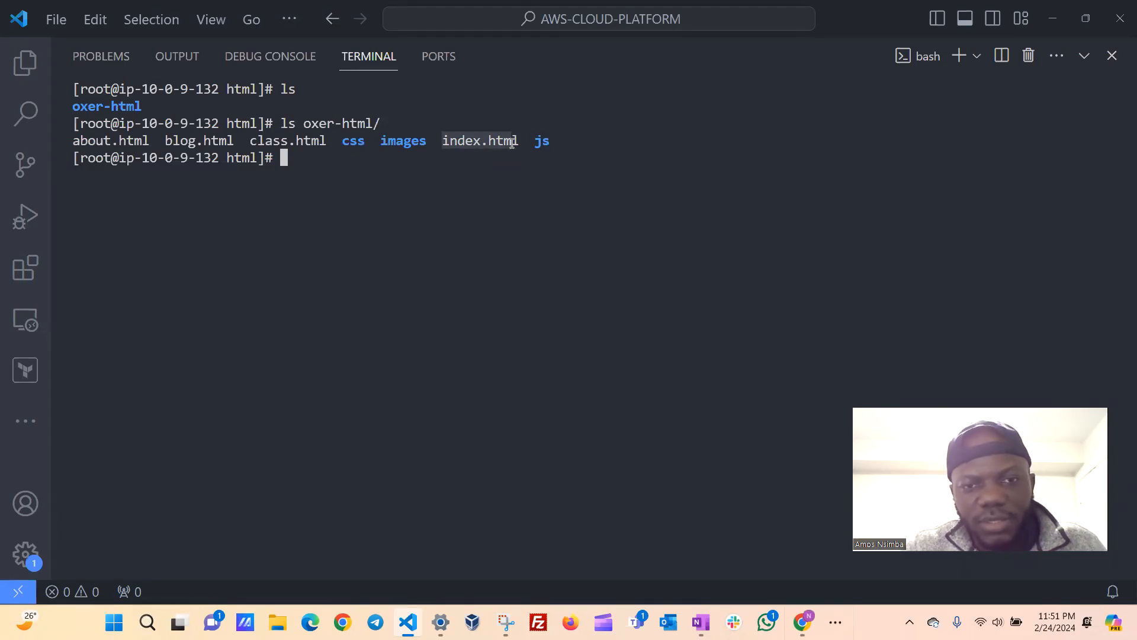
drag(518, 140, 441, 141)
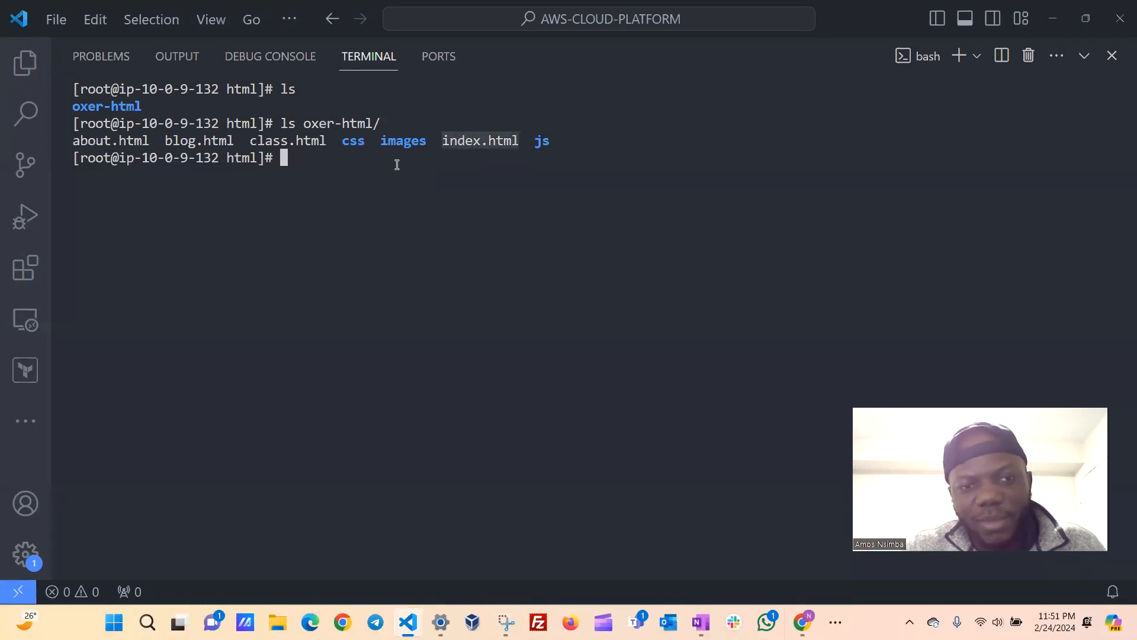
click(328, 164)
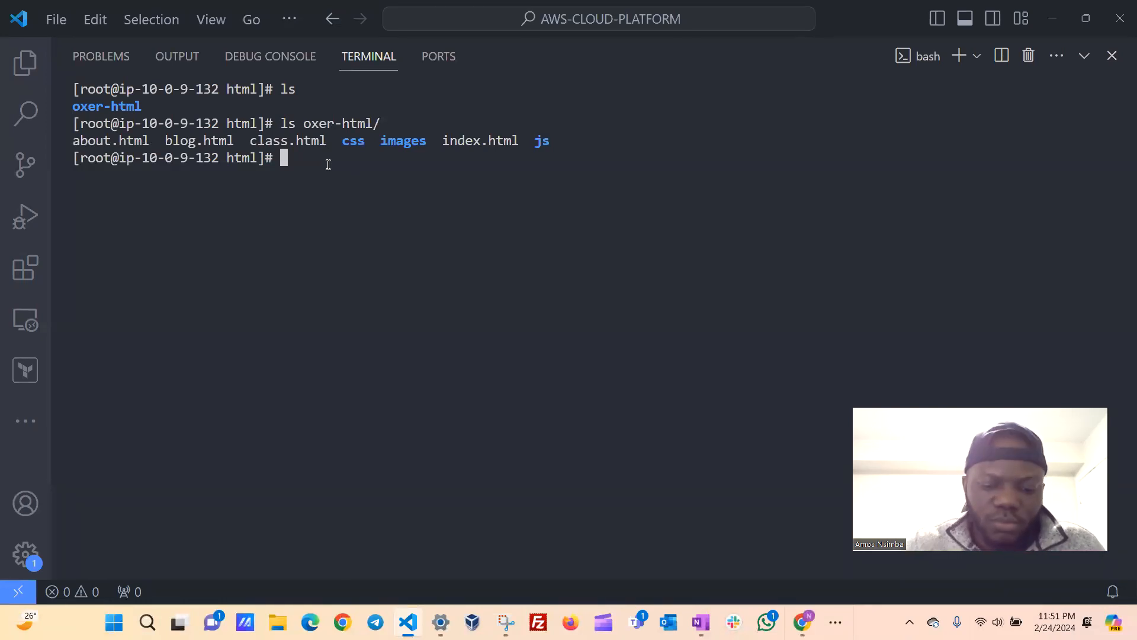
text(ls)
key(Return)
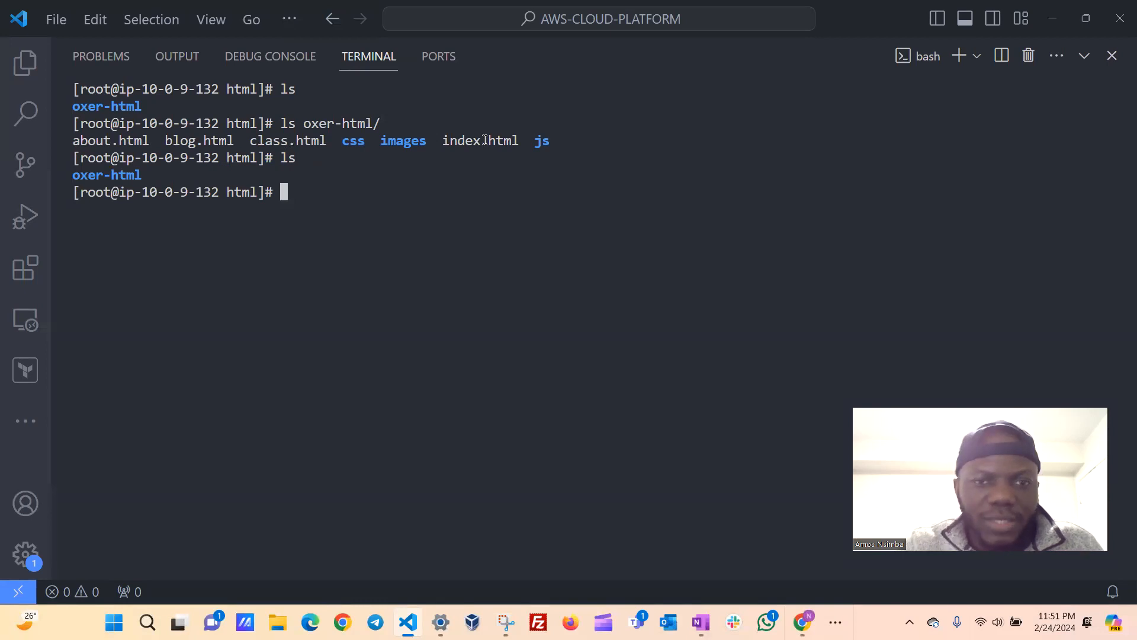
drag(557, 139, 85, 147)
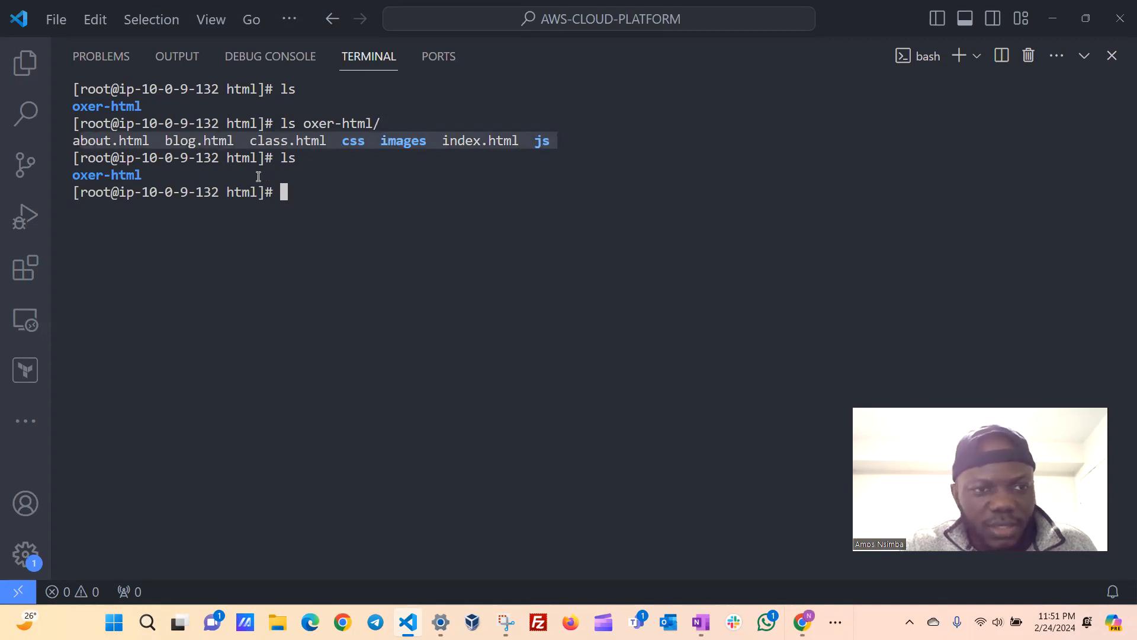
click(165, 178)
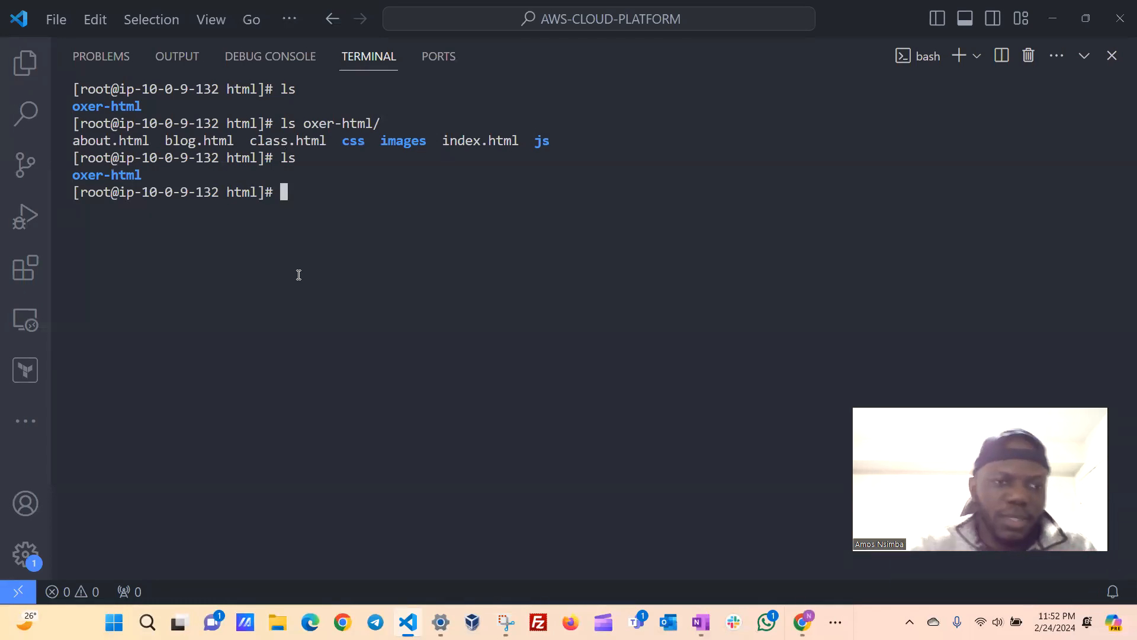
Move everything inside oxer-html into the current directory with mv oxer-html/* ./ and list the web root to check.
text(mv)
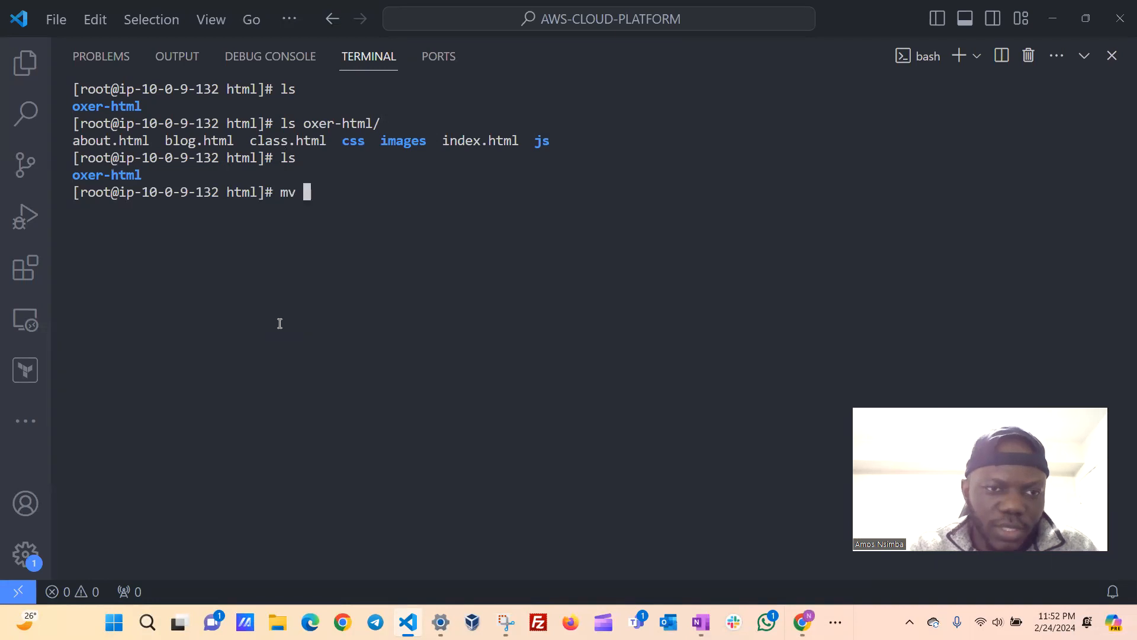
text(ox)
key(Tab)
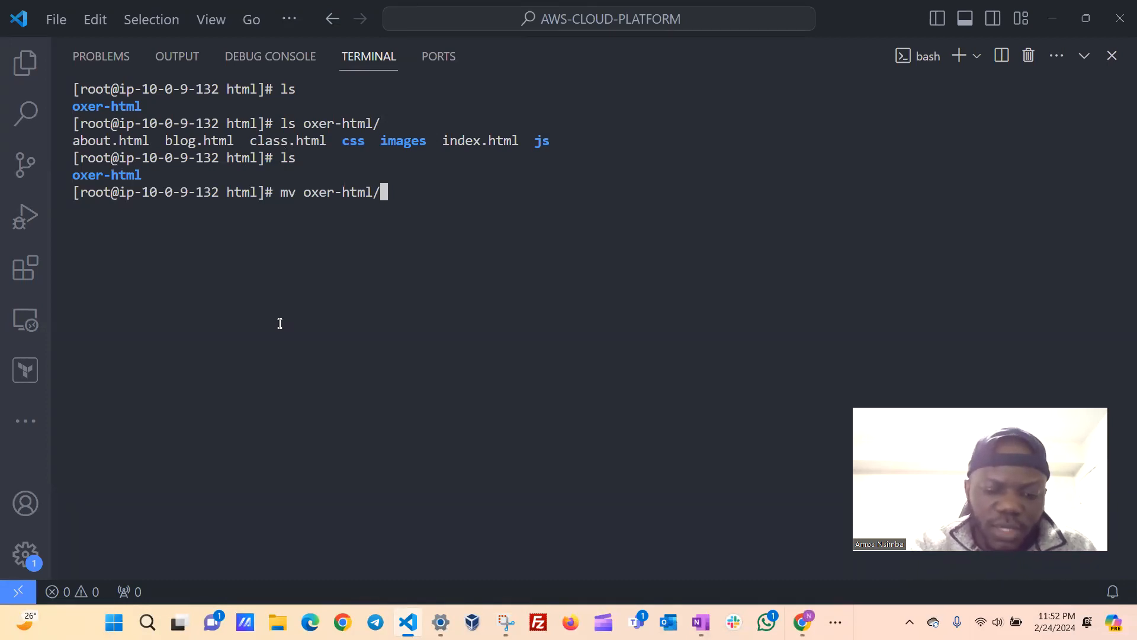
text(*)
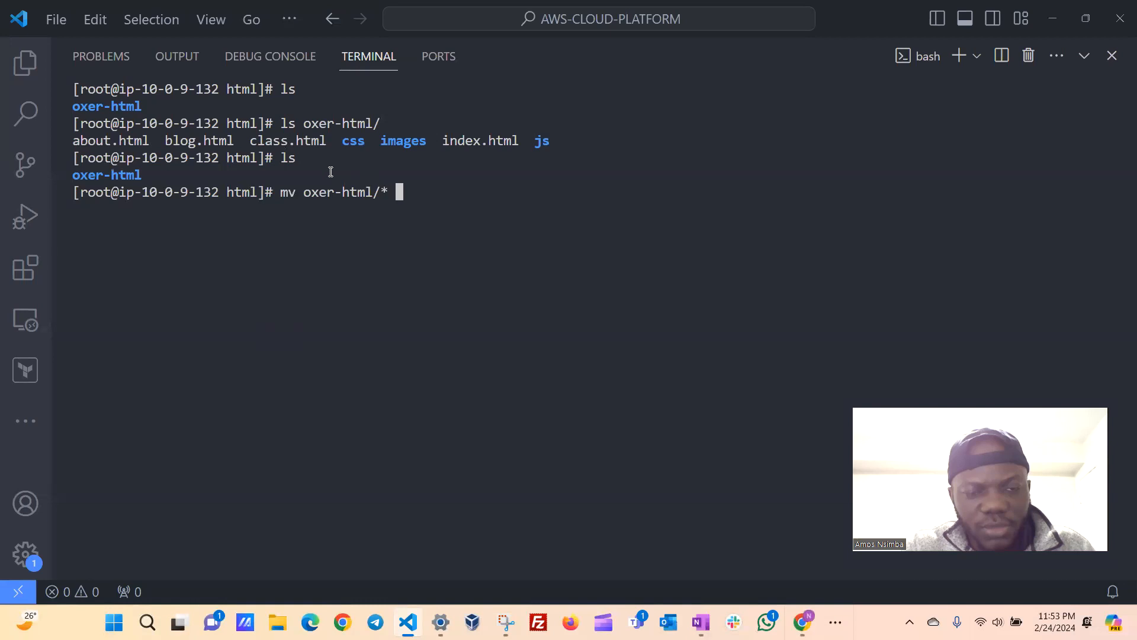
text(./)
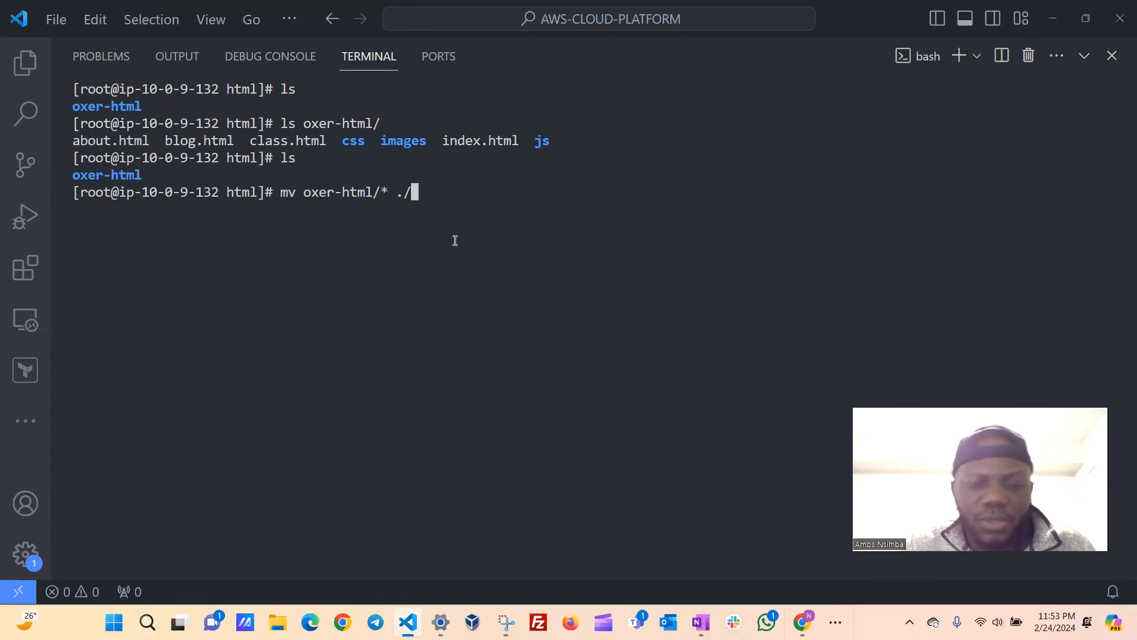
key(Return)
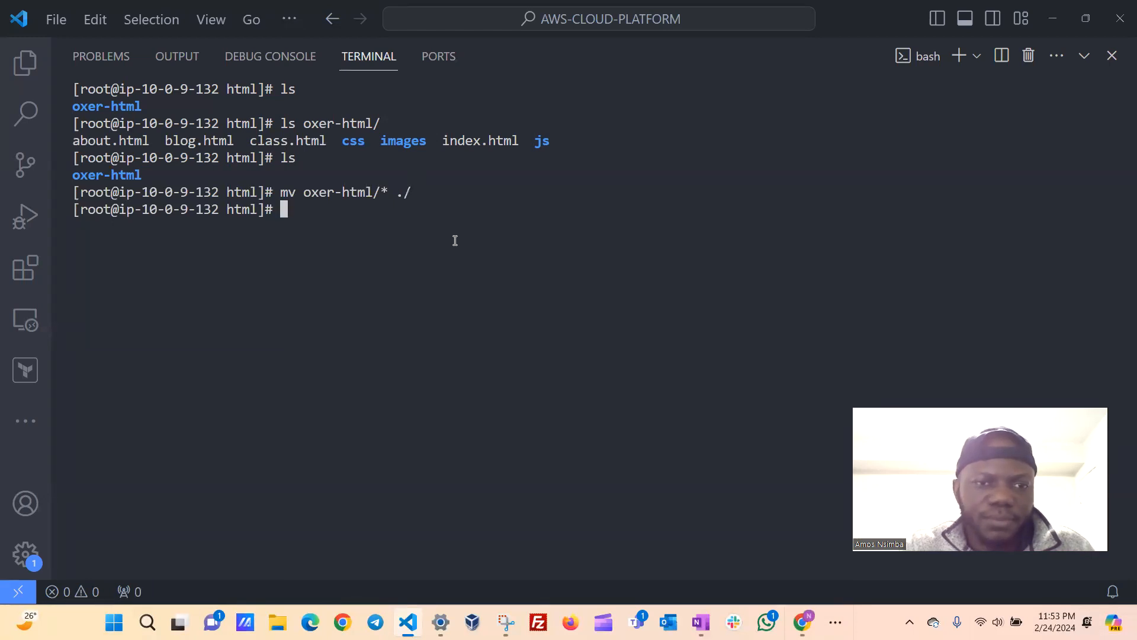
text(ls)
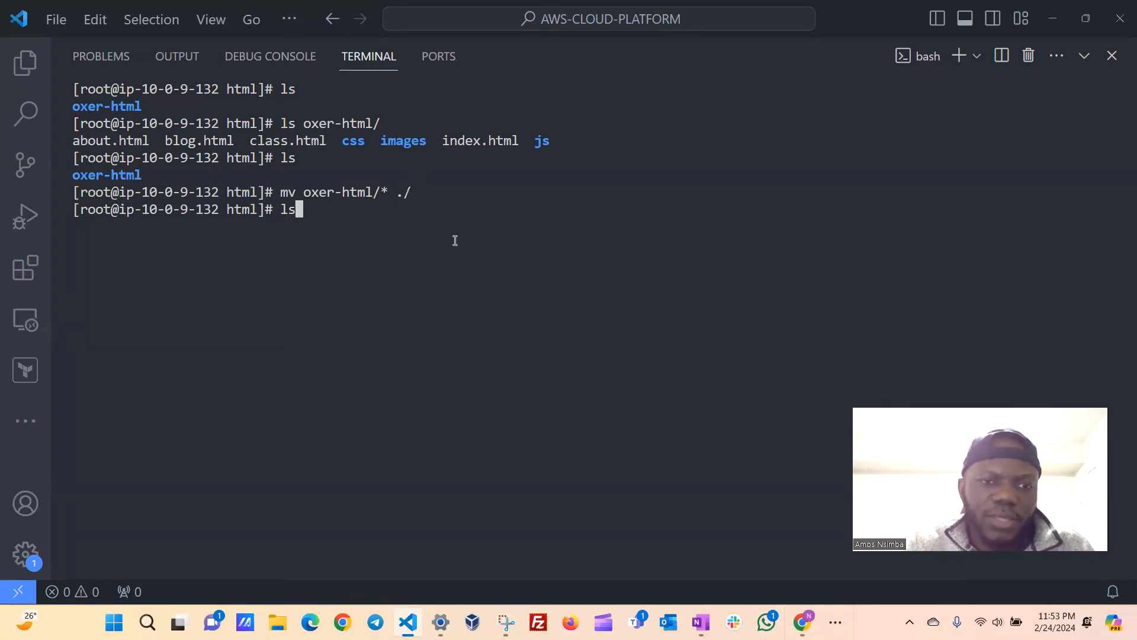
key(Return)
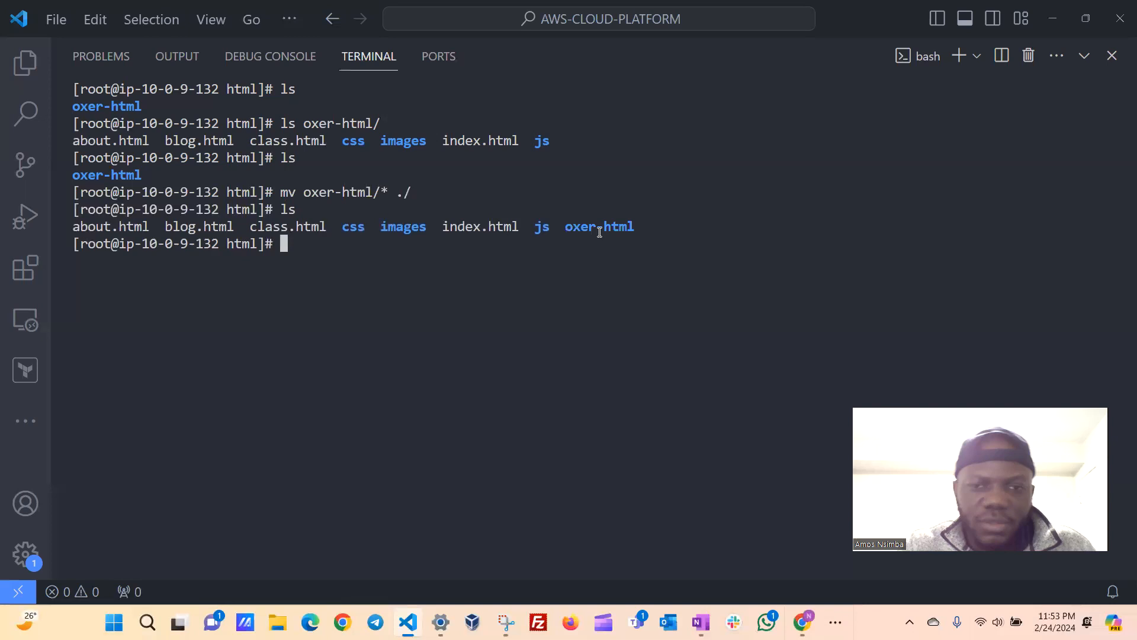
drag(631, 226, 597, 226)
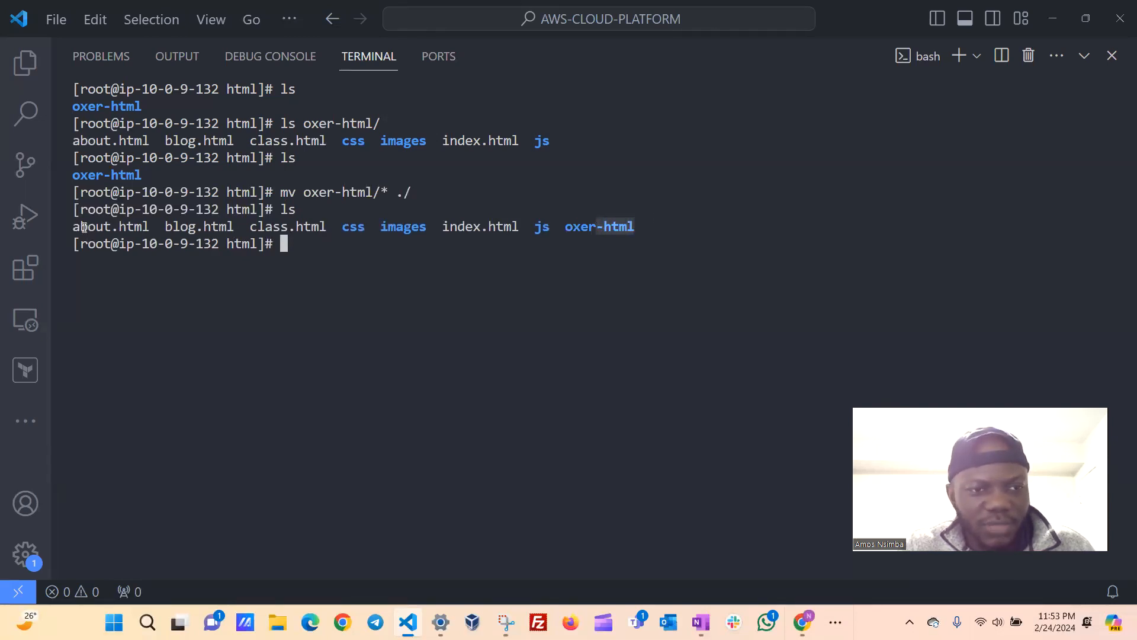
List the contents of the oxer-html folder to check whether any files are left in it.
drag(643, 226, 564, 229)
click(650, 228)
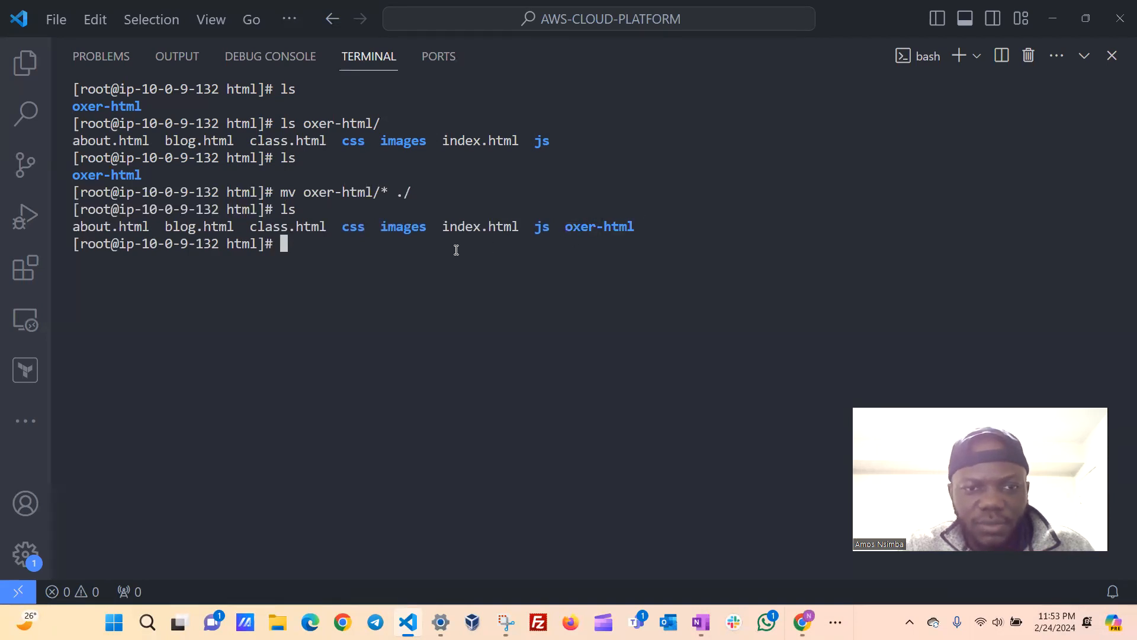
text(ls)
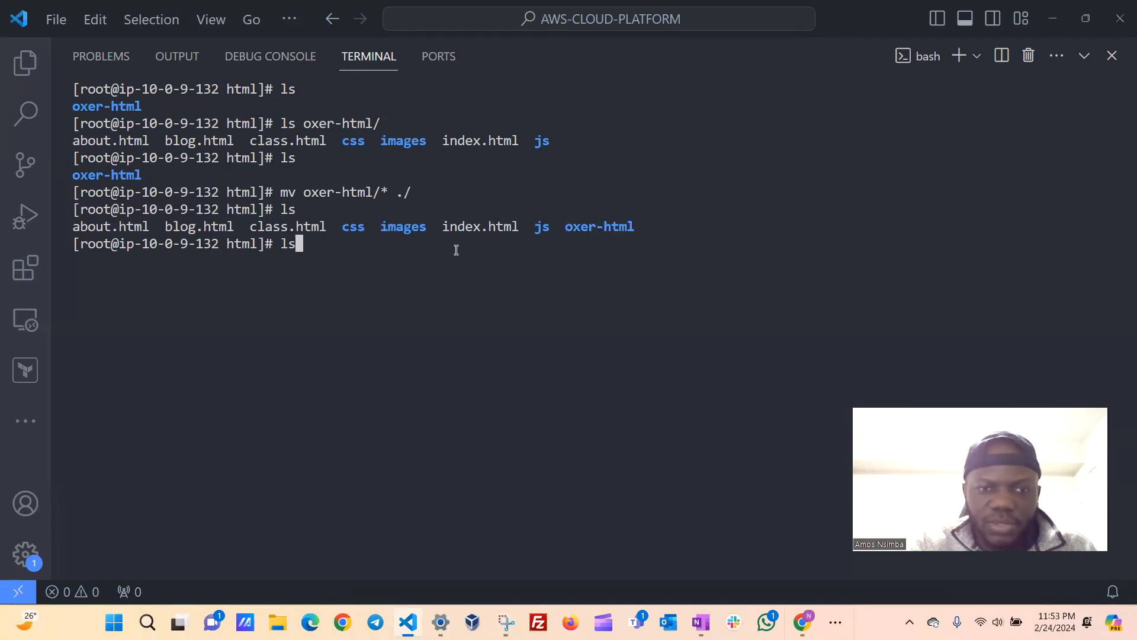
text( ox)
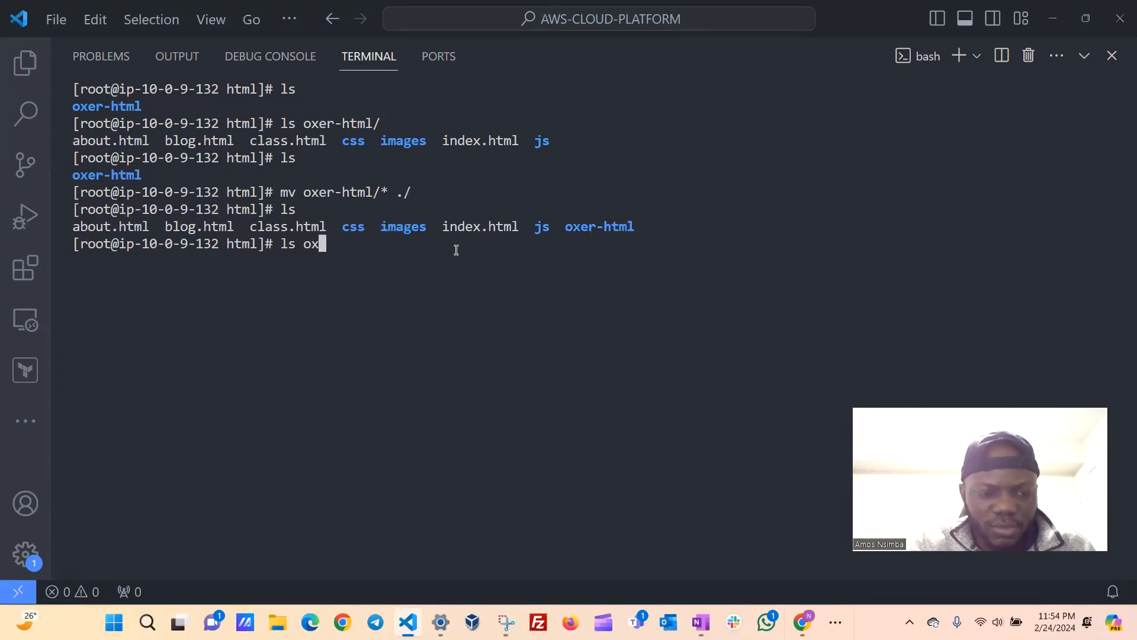
key(Tab)
key(Return)
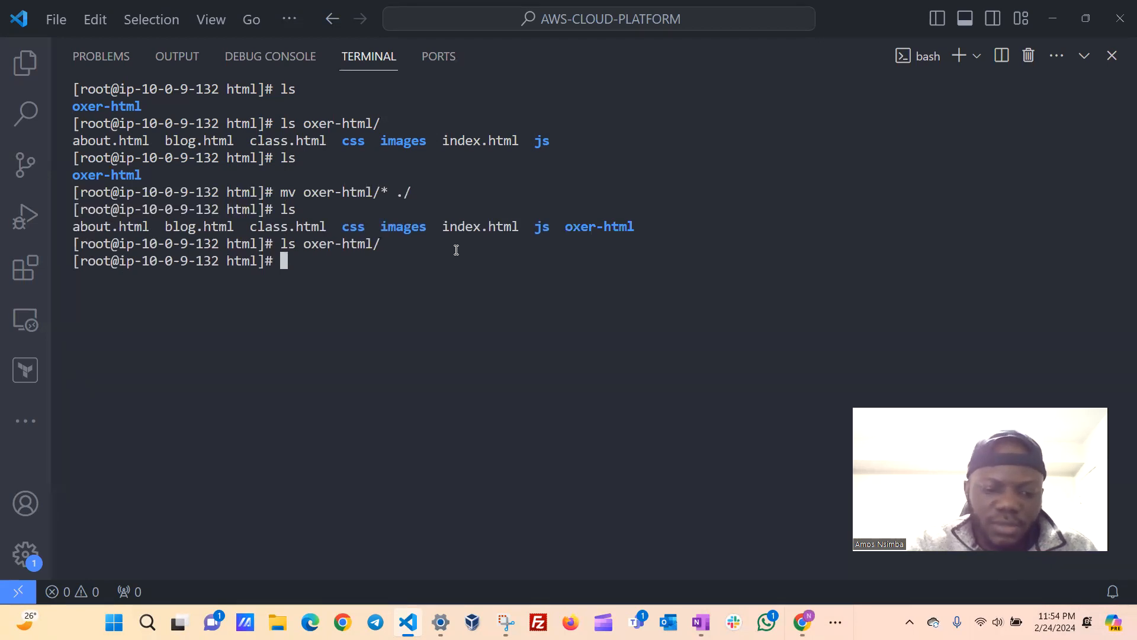
Force-remove the oxer-html folder with rm -rf, clear the terminal and list the web root.
text(rm )
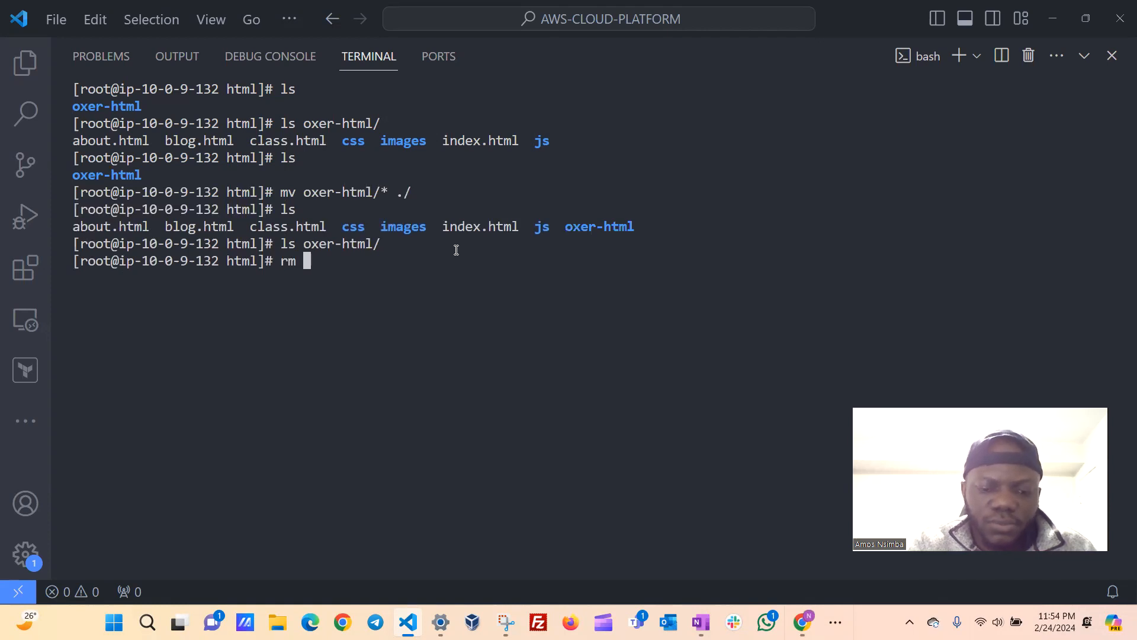
text(-rf ox)
key(Tab)
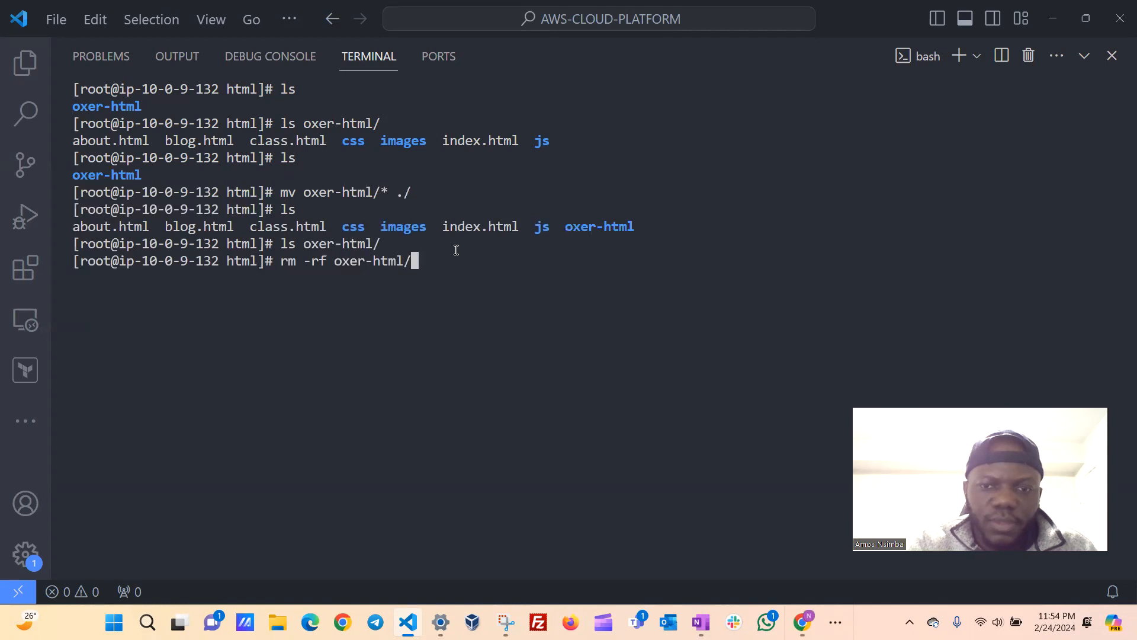
key(Return)
text(clear)
key(Return)
text(ls)
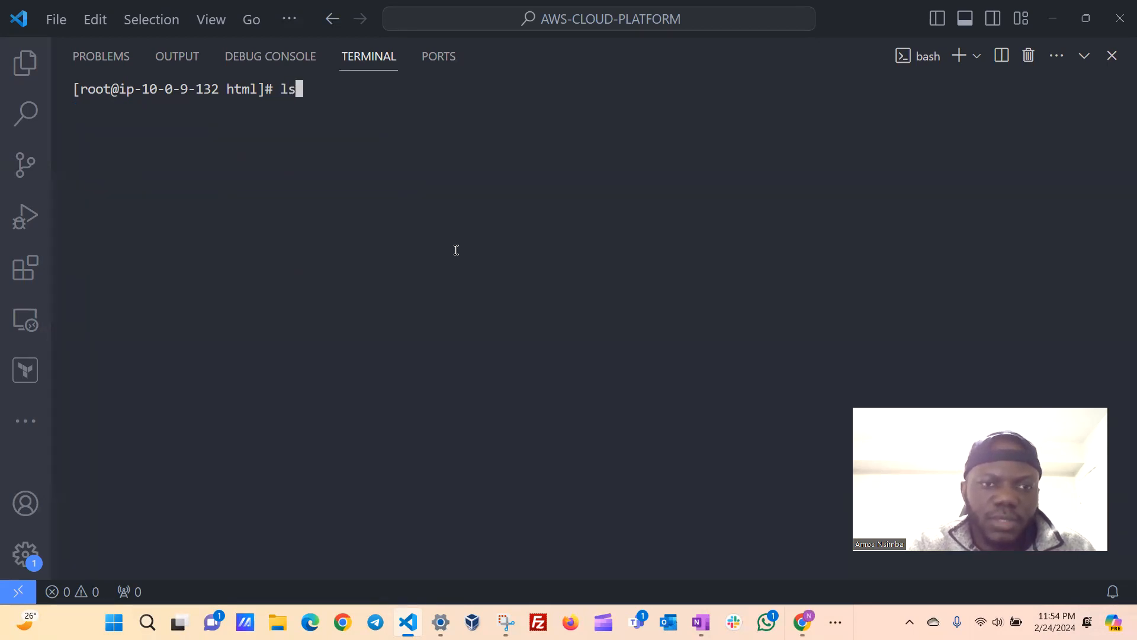
key(Return)
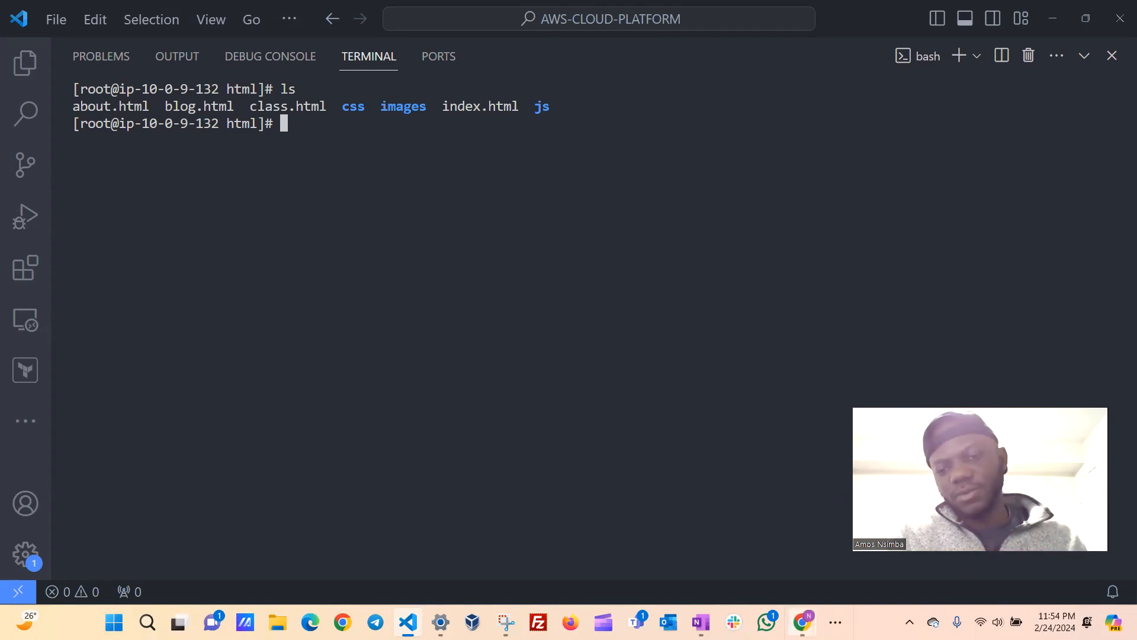
Switch to Chrome, compare the template's preview with the page at 44.202.133.93, and reload the server page.
mouse_move(801, 622)
click(739, 550)
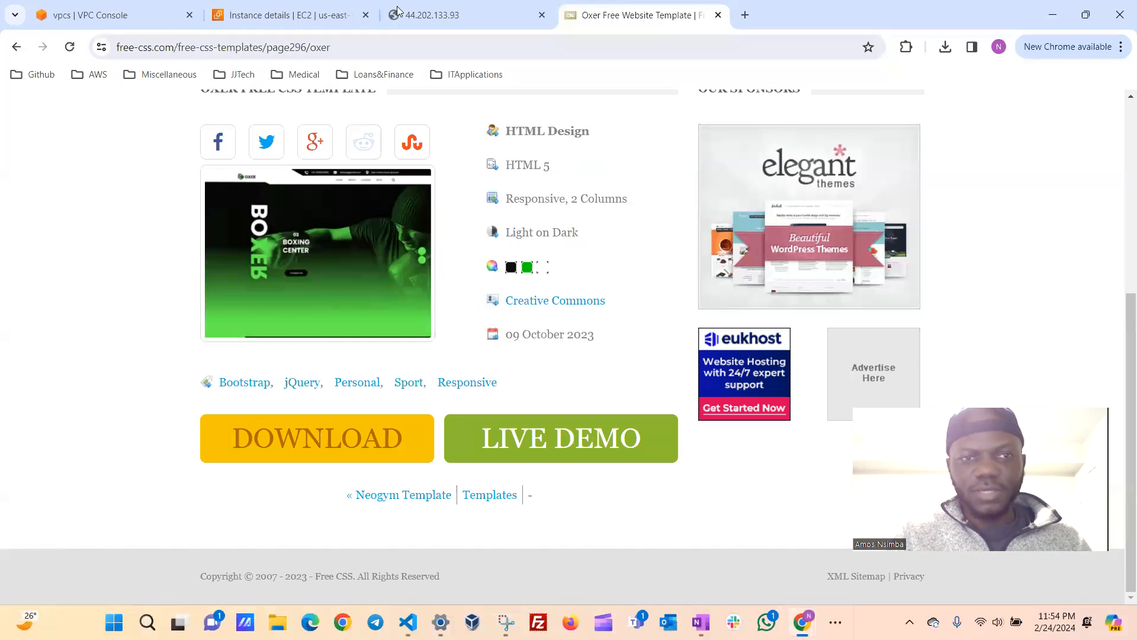
click(490, 17)
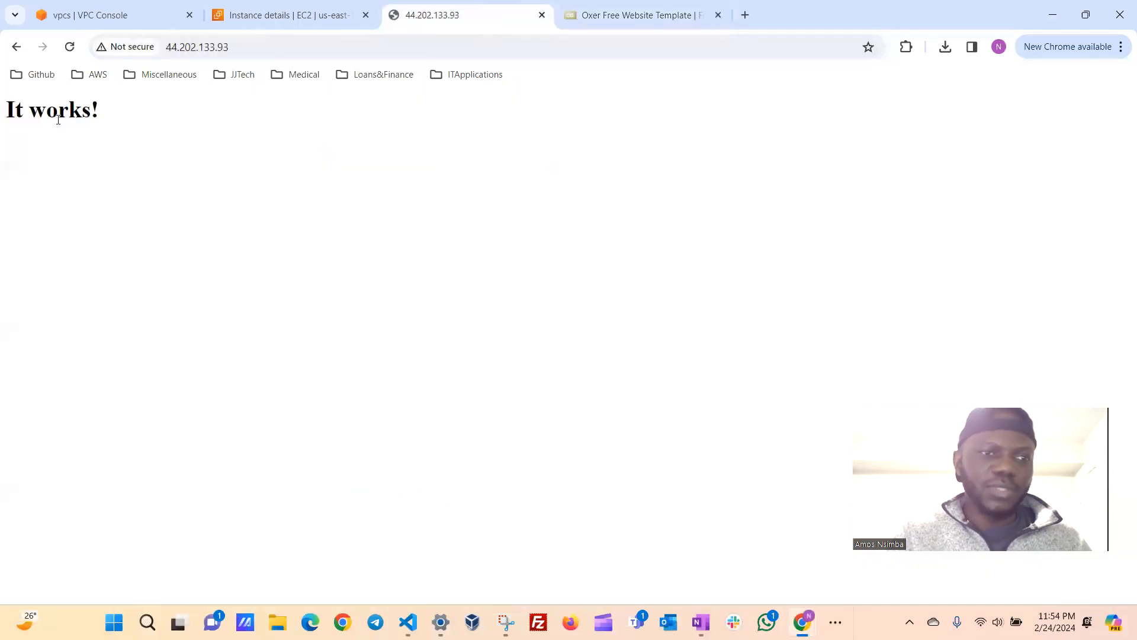
click(636, 16)
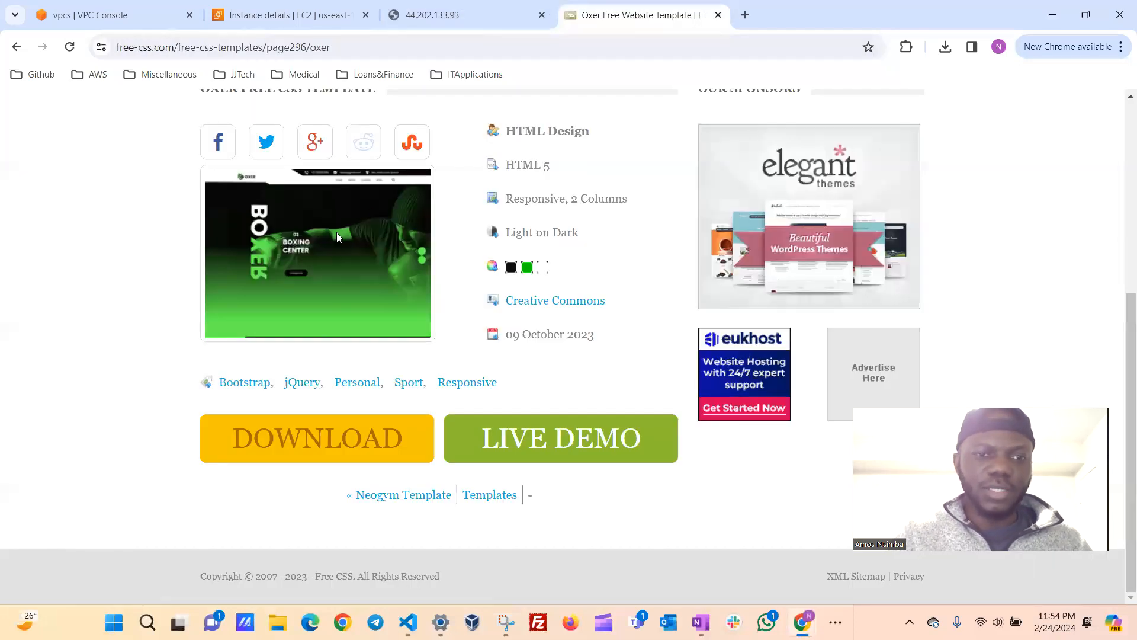
click(420, 18)
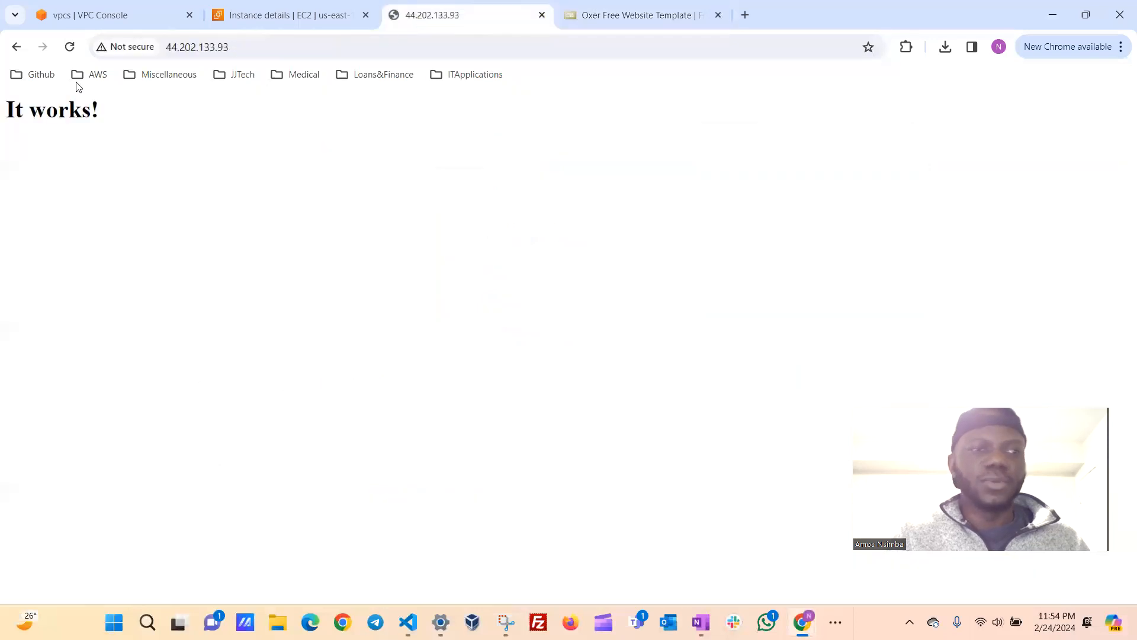
click(70, 48)
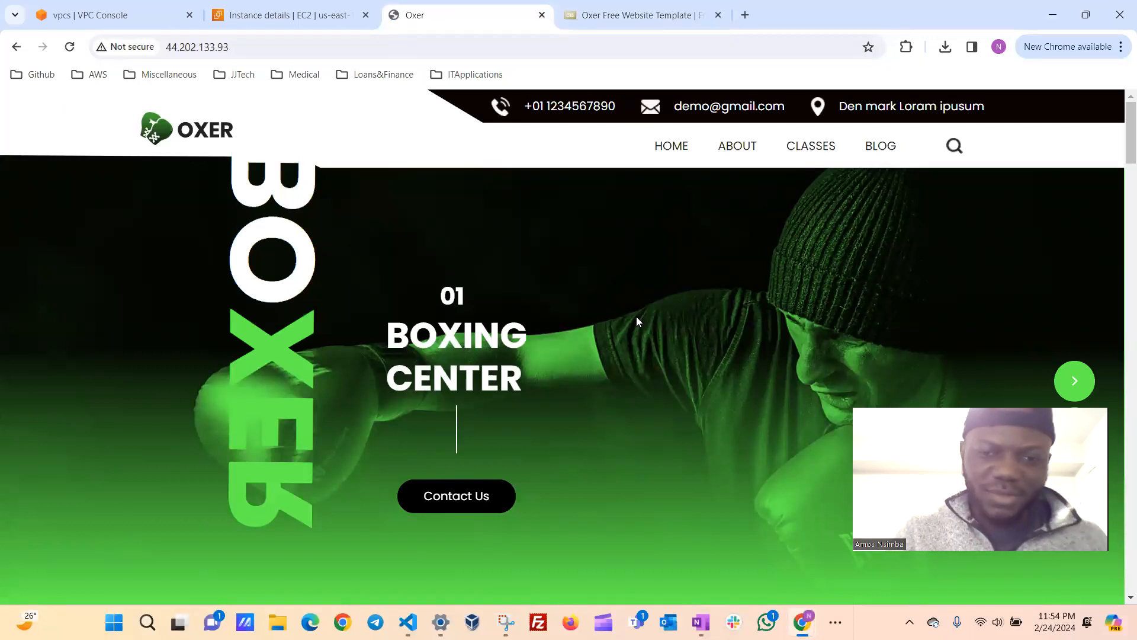
Look through the deployed Oxer site's sections, from the class description to the latest blog posts.
scroll(636, 319, down, 6)
scroll(638, 321, down, 8)
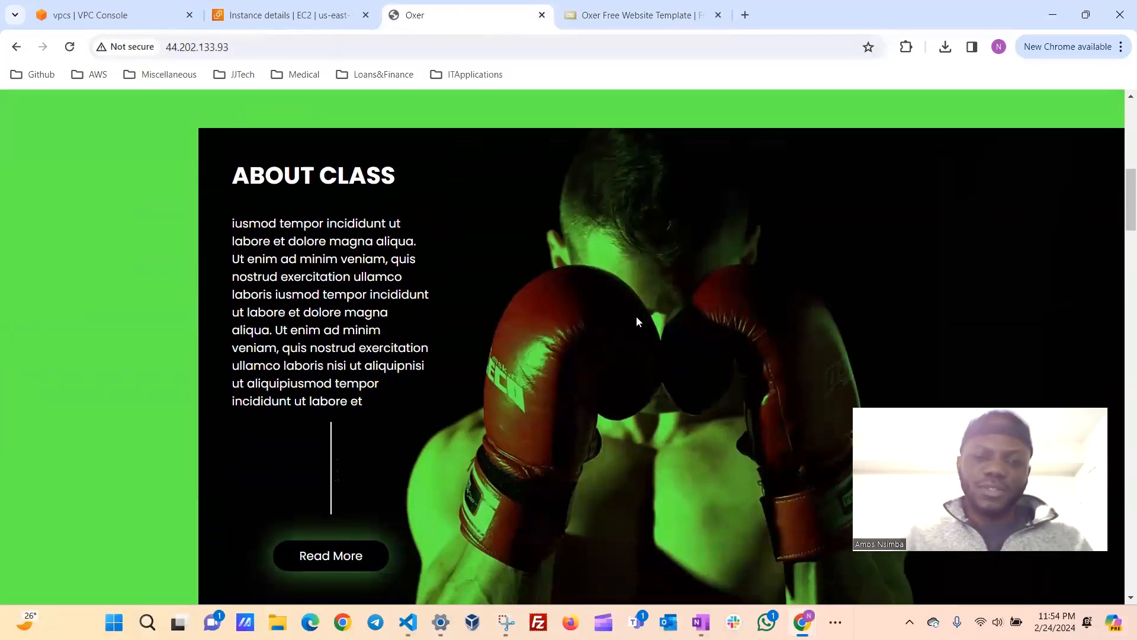
scroll(638, 322, up, 8)
scroll(638, 322, down, 15)
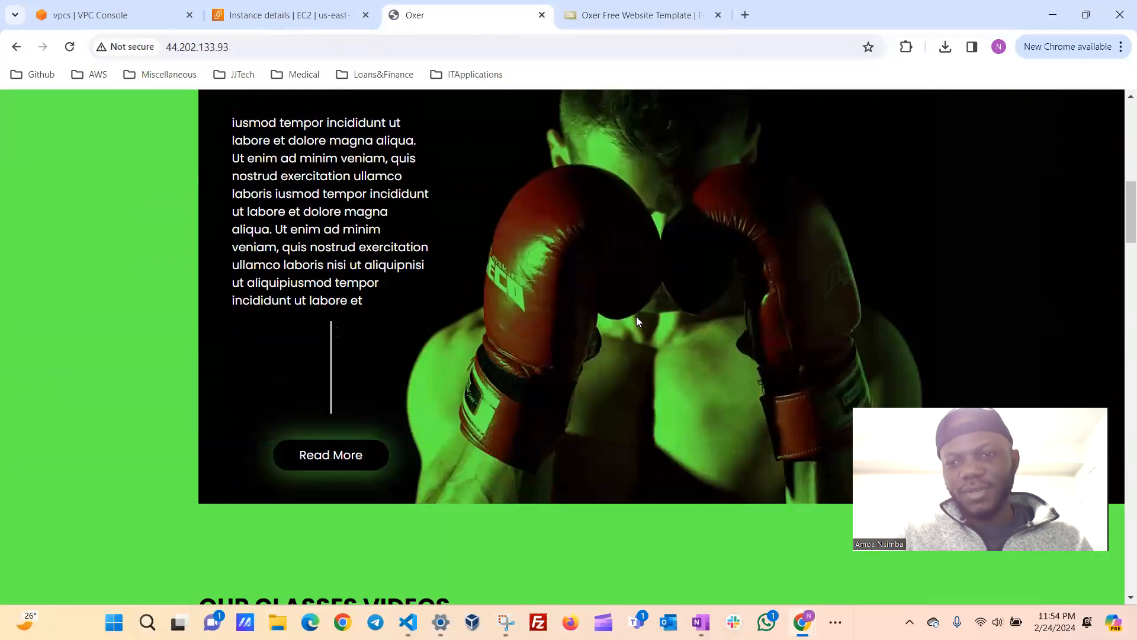
scroll(638, 322, up, 5)
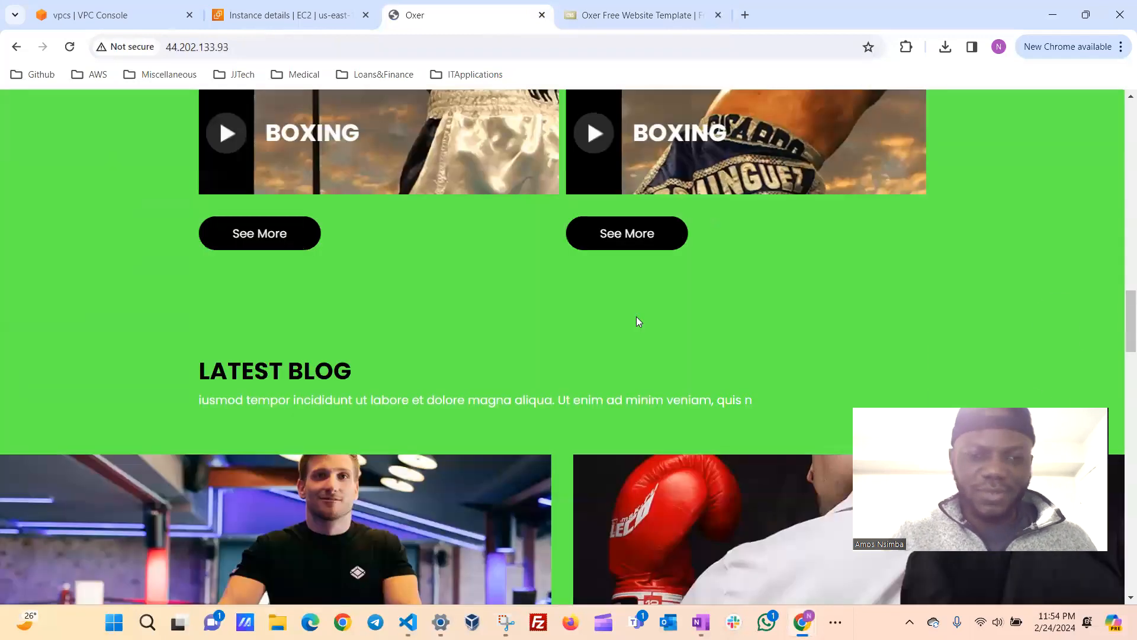
scroll(636, 317, up, 1)
scroll(636, 317, down, 2)
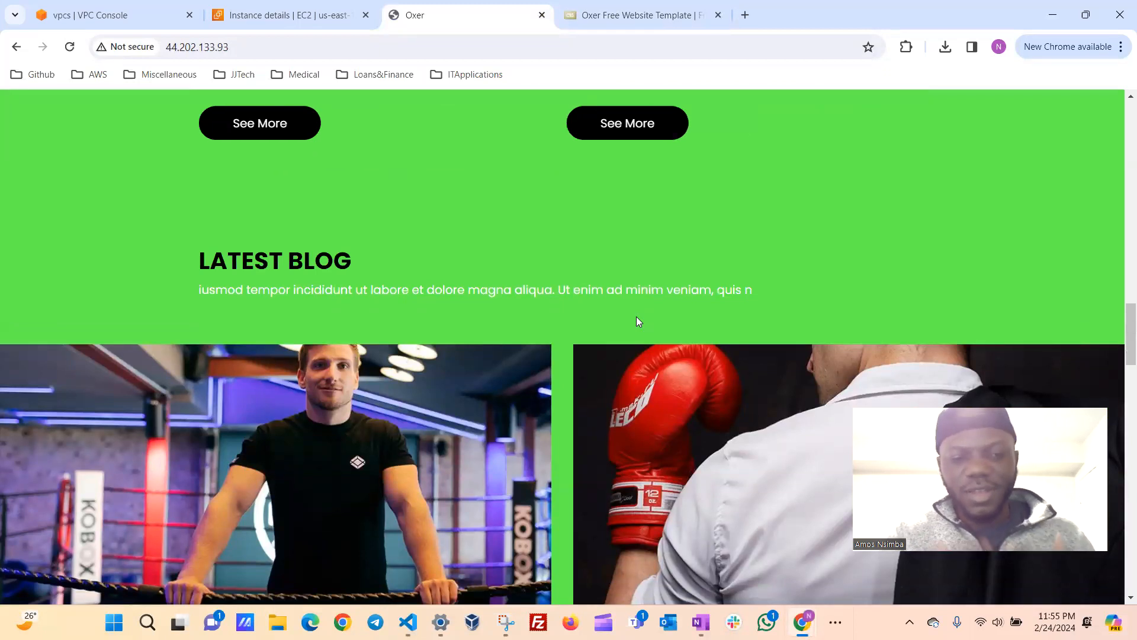
scroll(637, 318, down, 1)
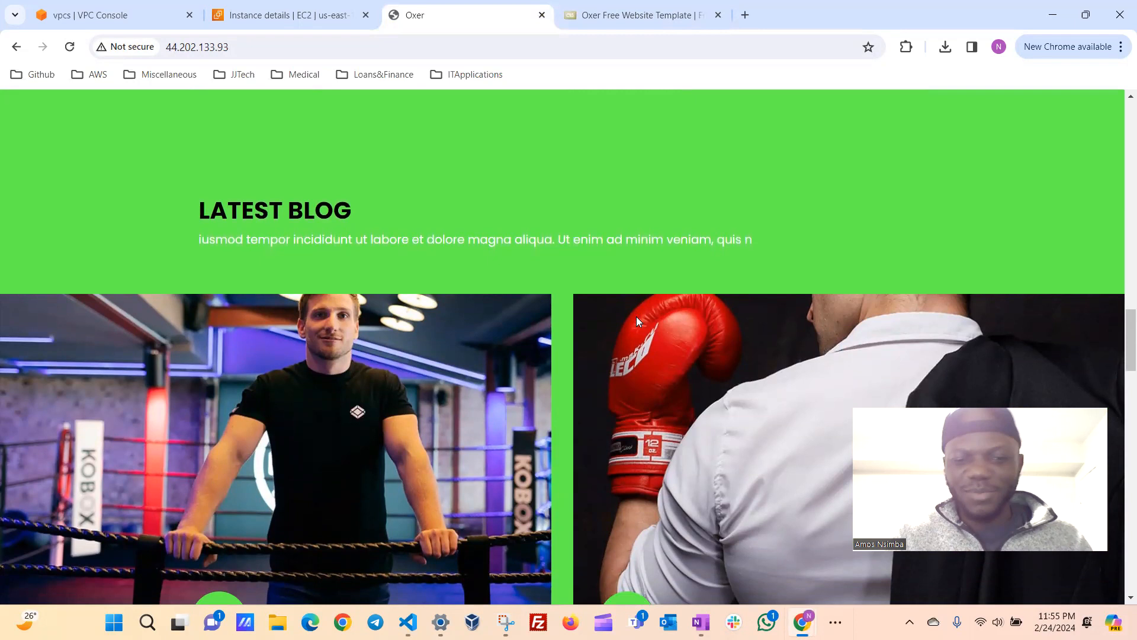
scroll(637, 319, down, 3)
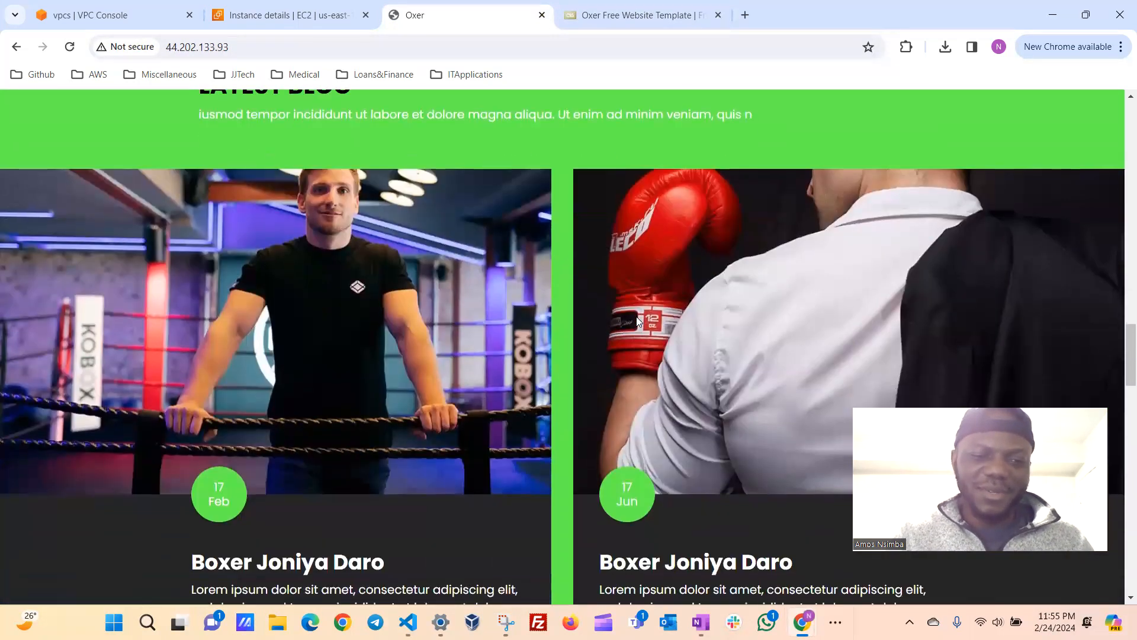
scroll(637, 318, up, 4)
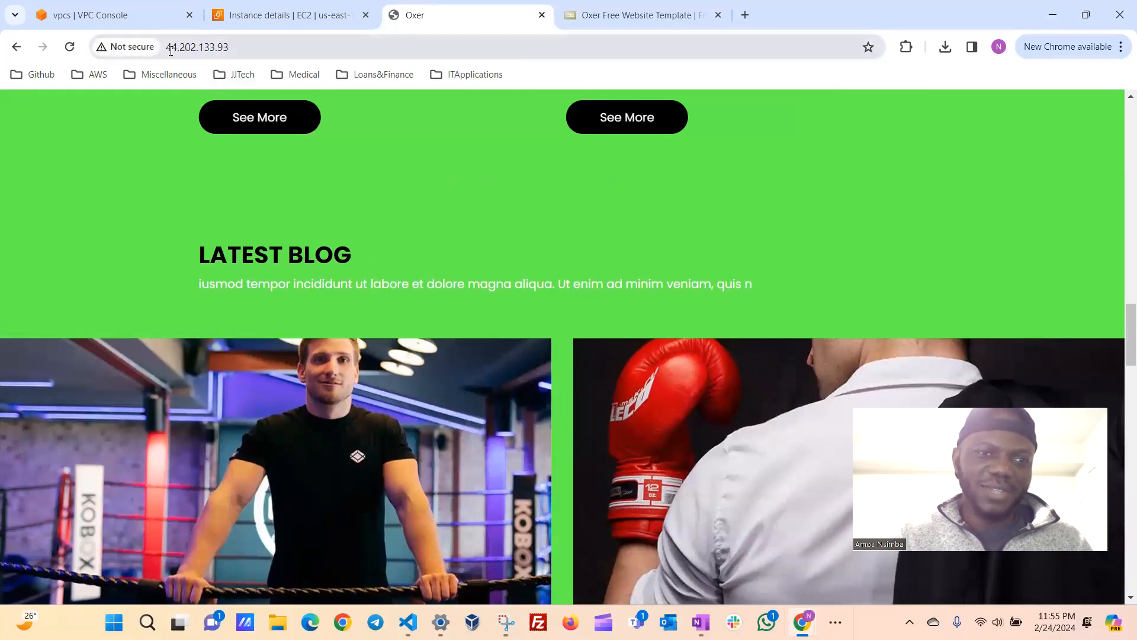
scroll(526, 305, down, 1)
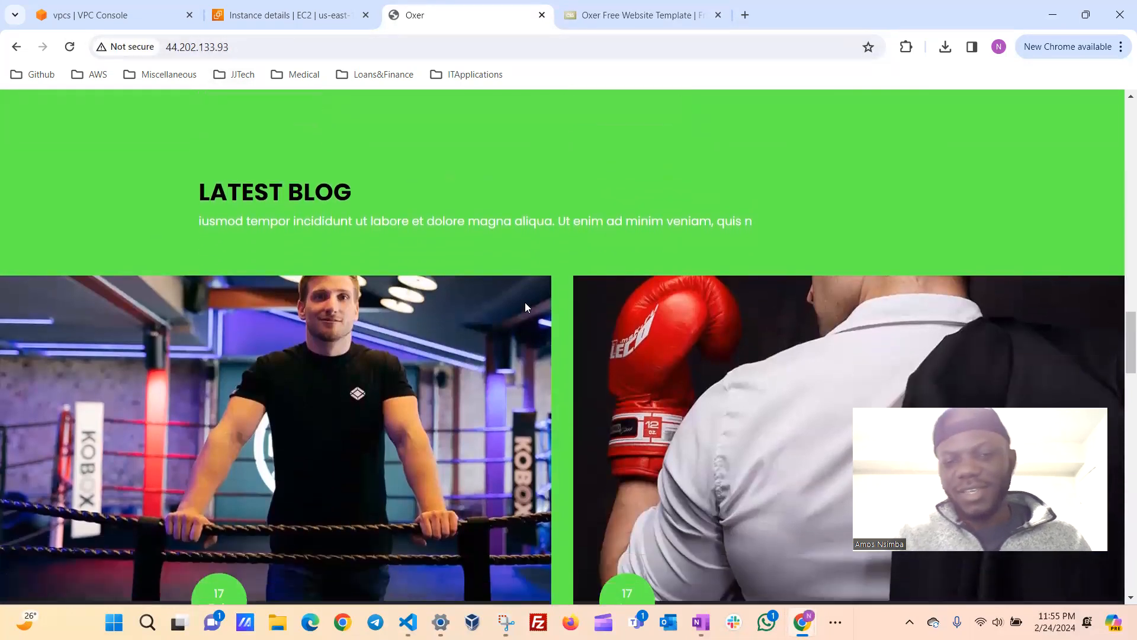